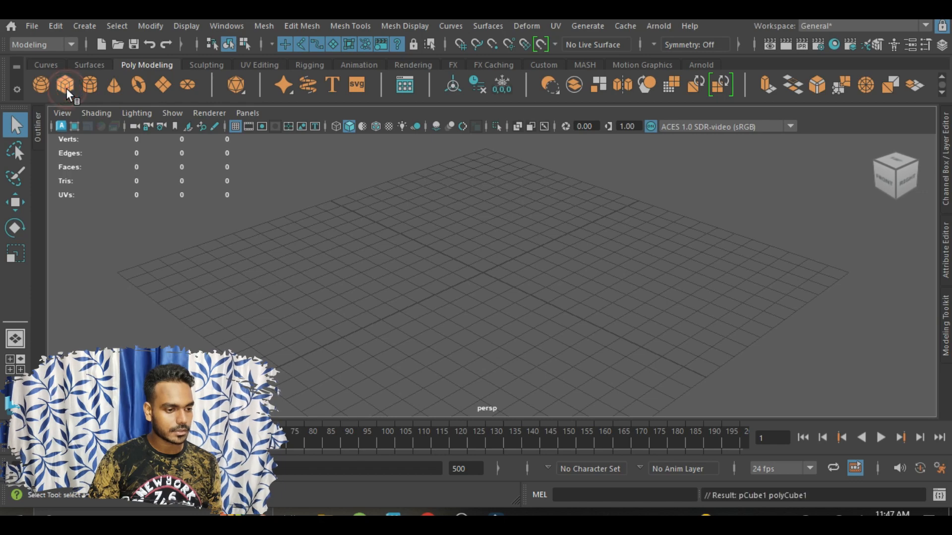
# Delete the default polygon cube at the centre of the grid
pyautogui.scroll(5, 493, 295)
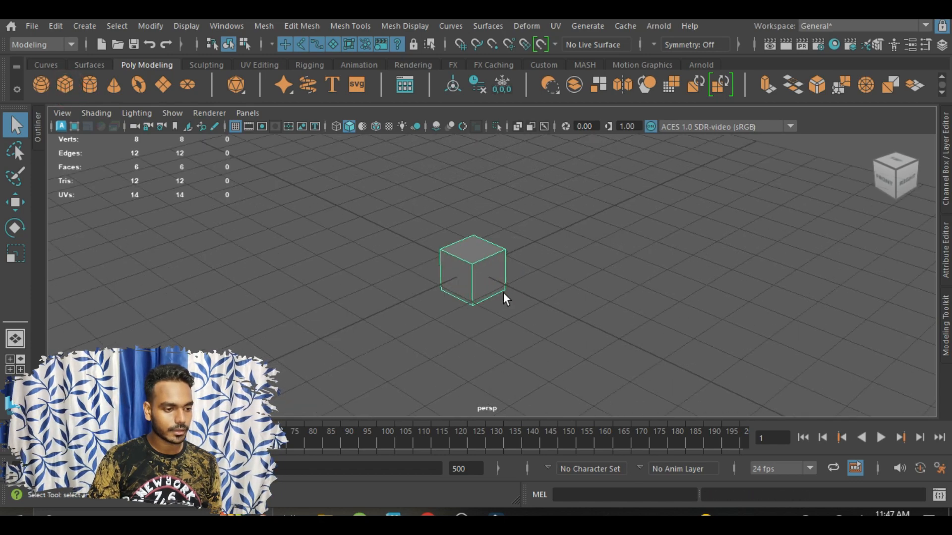
pyautogui.keyDown('alt'); pyautogui.moveTo(520, 299); pyautogui.dragTo(543, 284); pyautogui.keyUp('alt')
pyautogui.scroll(3, 543, 284)
pyautogui.scroll(-5, 543, 284)
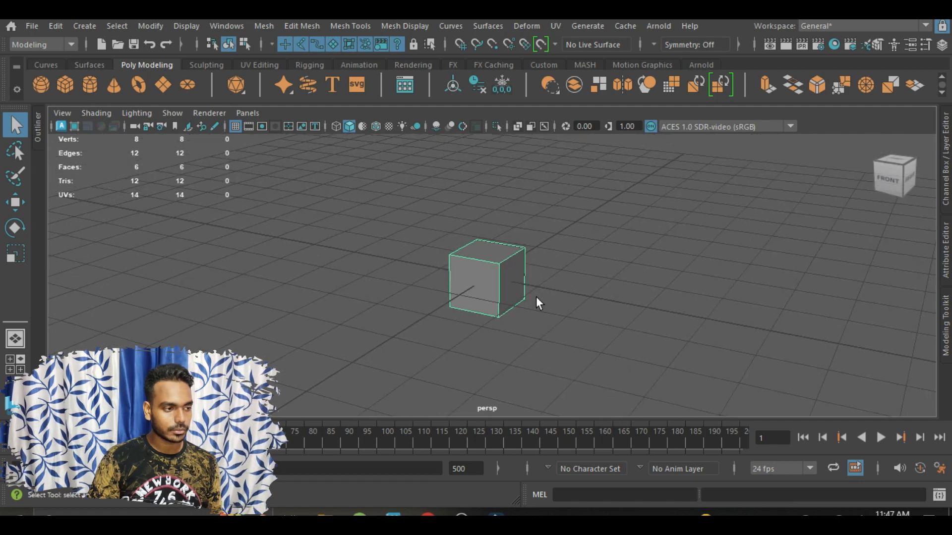
pyautogui.click(656, 261)
pyautogui.click(503, 270)
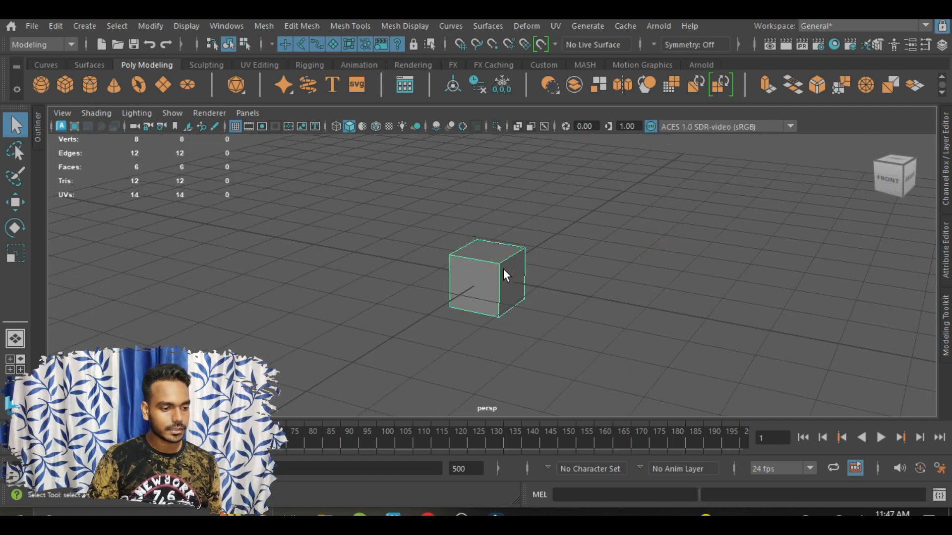
pyautogui.press('Delete')
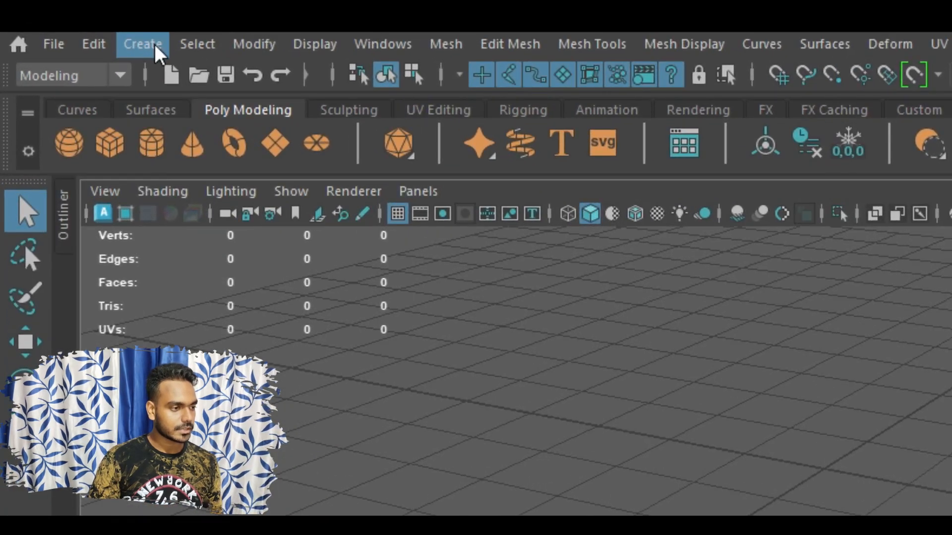
# Turn on Interactive Creation for polygon primitives
pyautogui.click(135, 41)
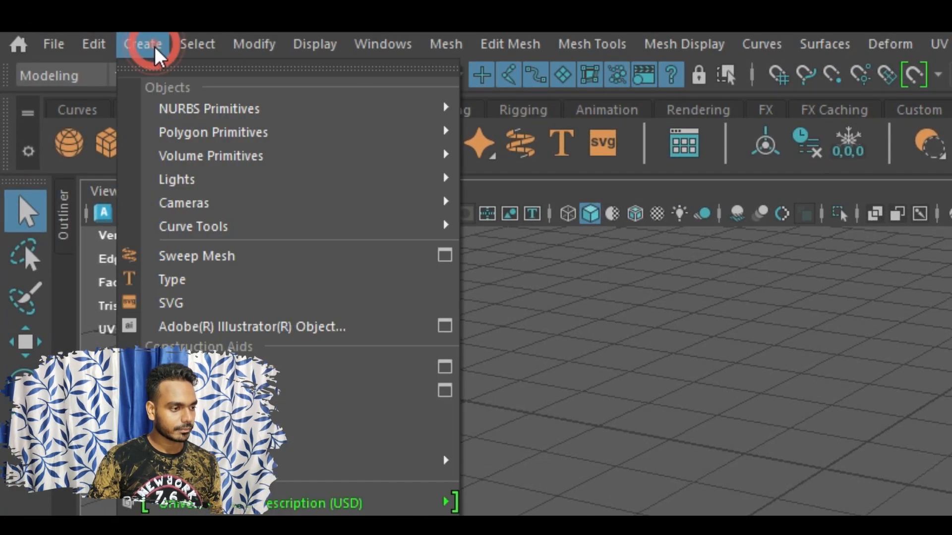
pyautogui.moveTo(164, 125)
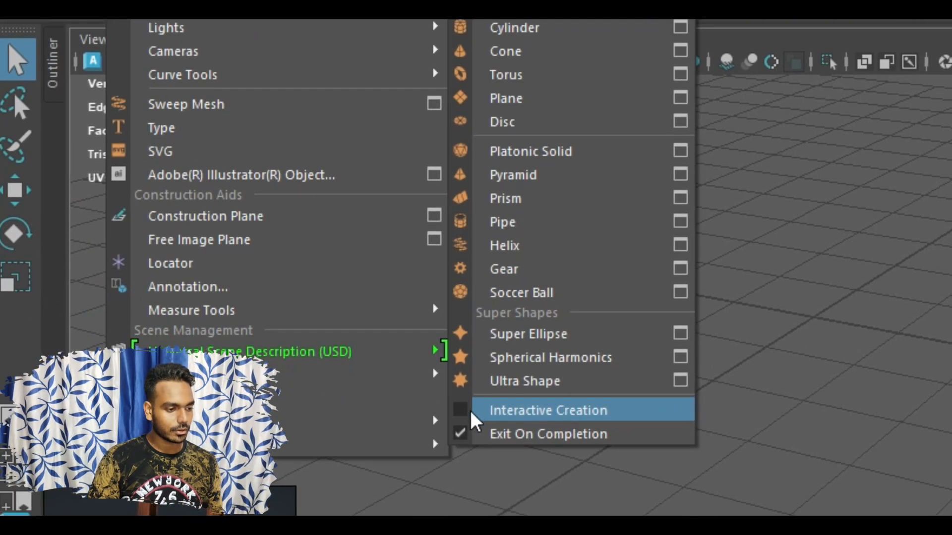
pyautogui.click(473, 414)
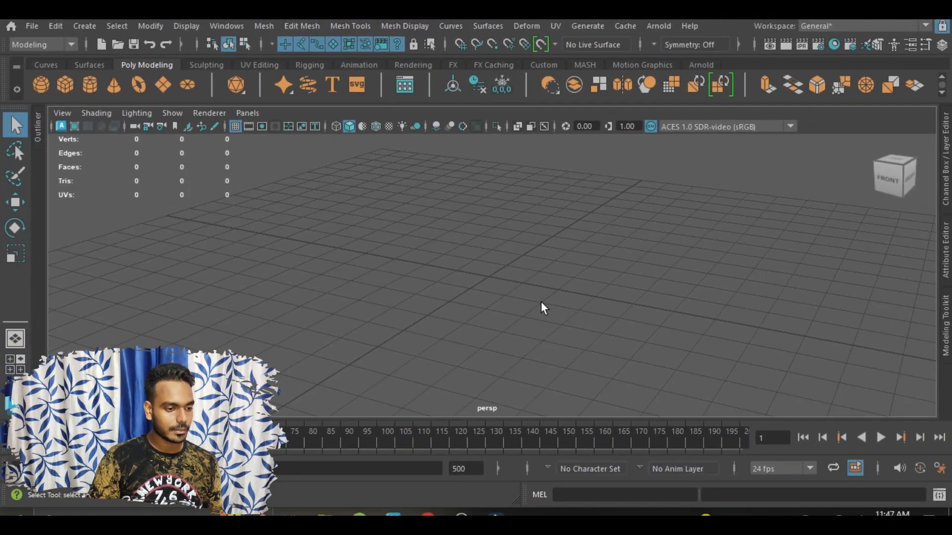
pyautogui.keyDown('alt'); pyautogui.moveTo(541, 304); pyautogui.dragTo(537, 315); pyautogui.keyUp('alt')
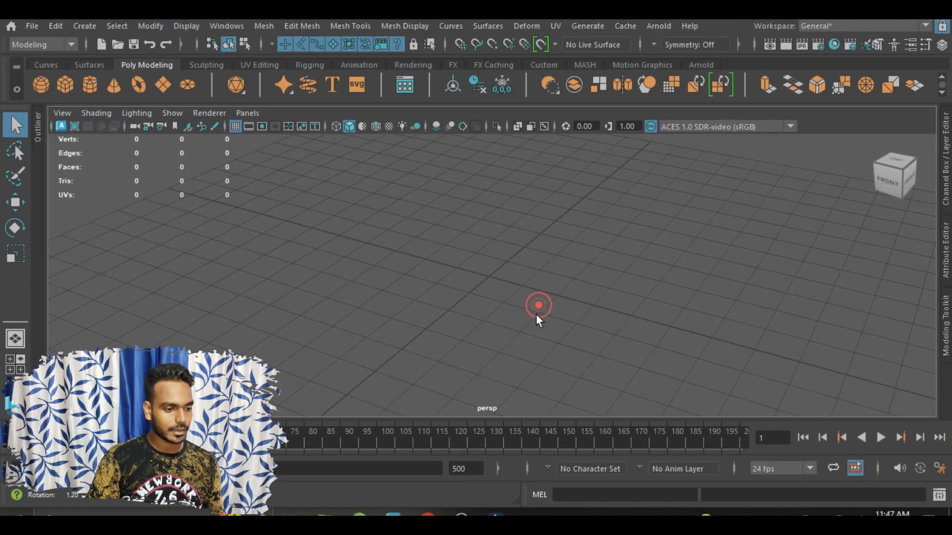
# Draw a polygon cube freehand near the grid's centre, laying out its rectangular base on the grid and pulling up its height
pyautogui.click(67, 84)
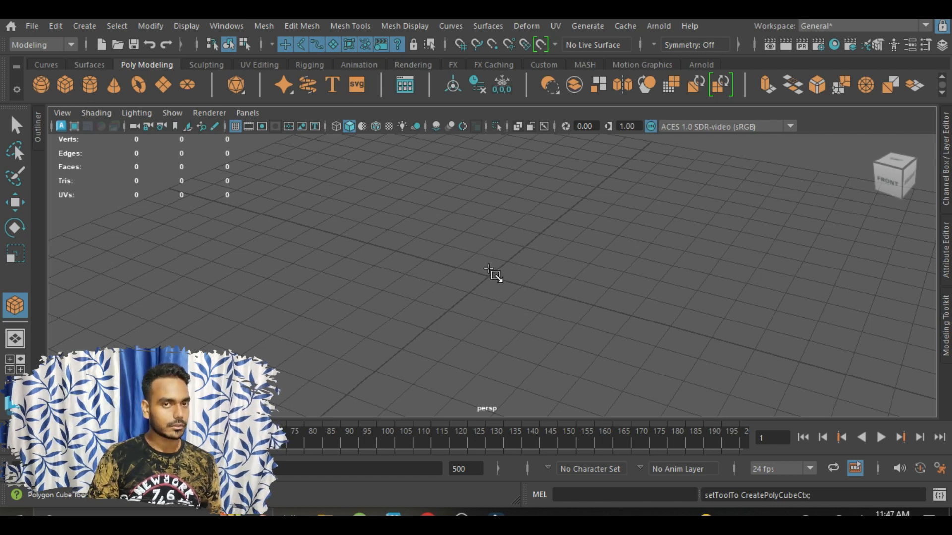
pyautogui.moveTo(470, 268); pyautogui.dragTo(513, 325)
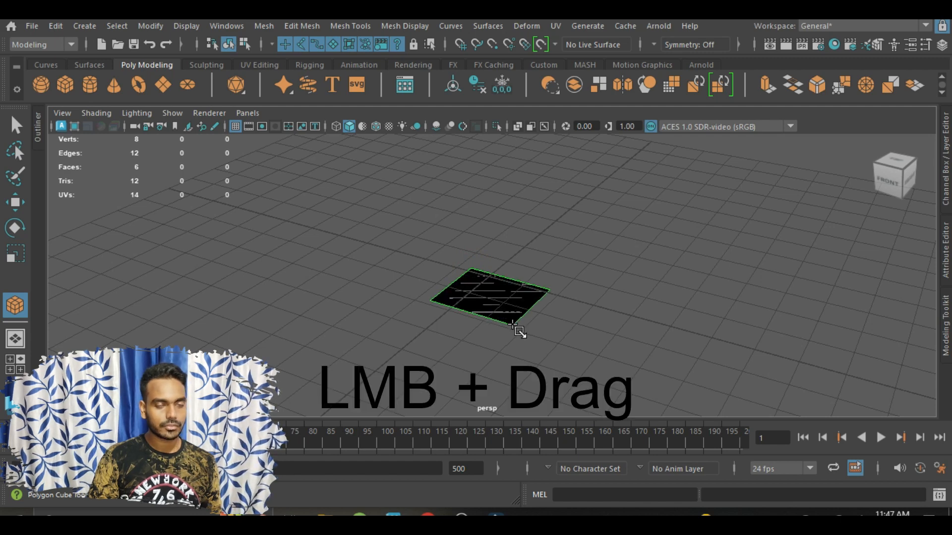
pyautogui.moveTo(514, 326); pyautogui.dragTo(522, 214)
pyautogui.keyDown('alt'); pyautogui.moveTo(475, 304); pyautogui.dragTo(571, 322); pyautogui.keyUp('alt')
pyautogui.scroll(3, 501, 280)
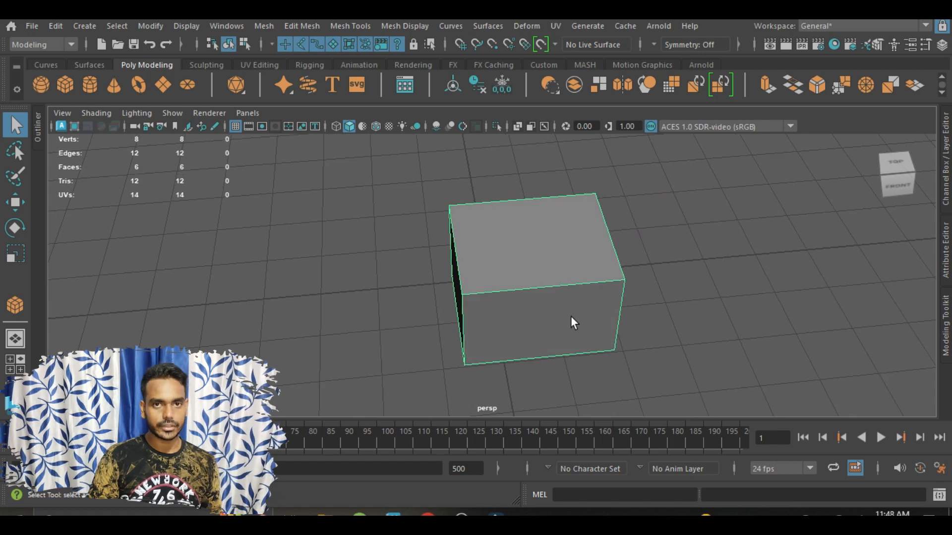
pyautogui.keyDown('alt'); pyautogui.moveTo(572, 323); pyautogui.dragTo(524, 295); pyautogui.keyUp('alt')
pyautogui.scroll(-3, 514, 295)
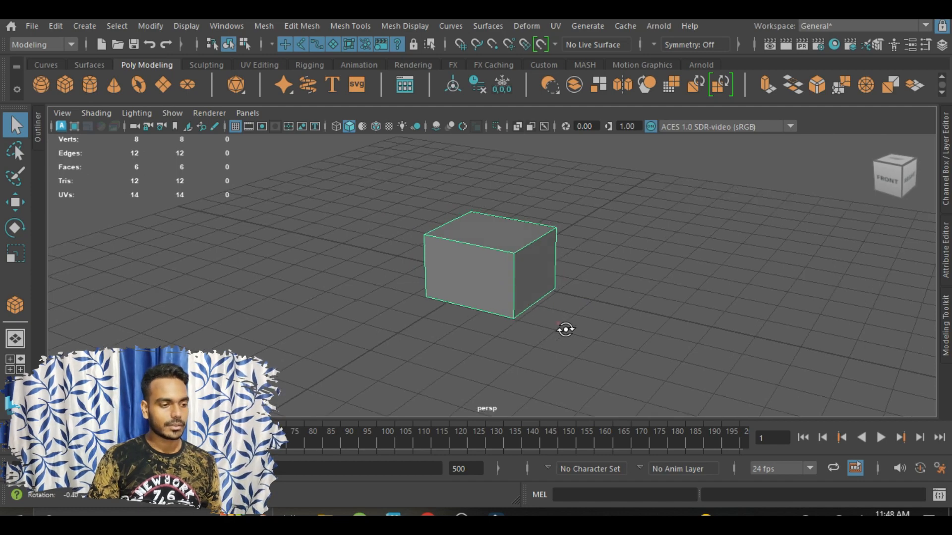
pyautogui.keyDown('alt'); pyautogui.moveTo(560, 324); pyautogui.dragTo(511, 322); pyautogui.keyUp('alt')
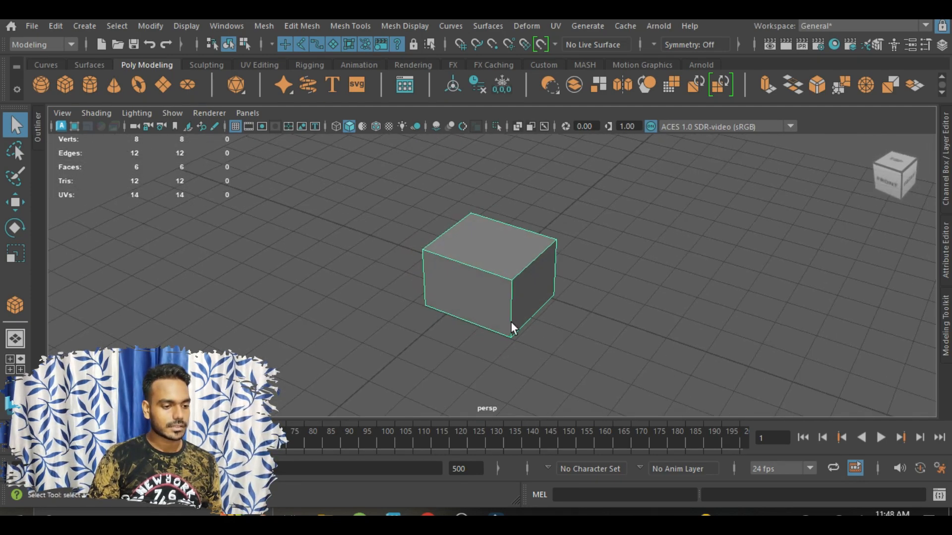
pyautogui.scroll(-3, 510, 322)
pyautogui.keyDown('alt'); pyautogui.moveTo(511, 322); pyautogui.dragTo(658, 321, button='middle'); pyautogui.keyUp('alt')
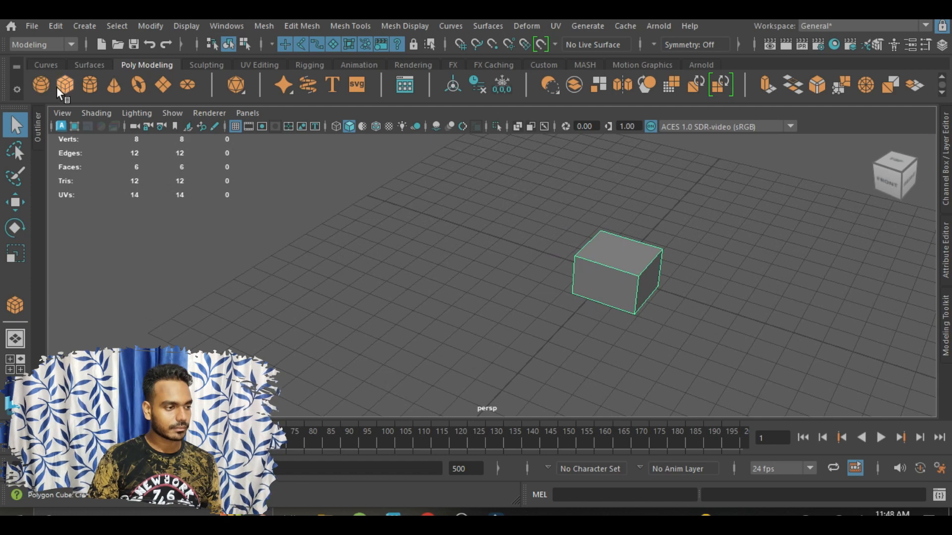
# Delete the freehand-drawn box from the grid
pyautogui.press('Delete')
pyautogui.keyDown('alt'); pyautogui.moveTo(600, 272); pyautogui.dragTo(659, 288, button='right'); pyautogui.keyUp('alt')
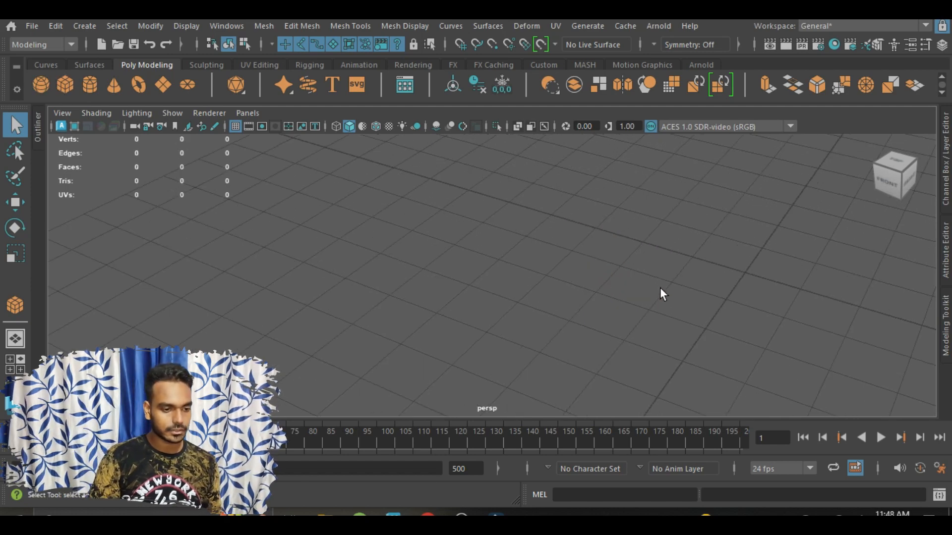
pyautogui.keyDown('alt'); pyautogui.moveTo(660, 288); pyautogui.dragTo(437, 291, button='middle'); pyautogui.keyUp('alt')
pyautogui.scroll(-4, 473, 302)
pyautogui.click(475, 302)
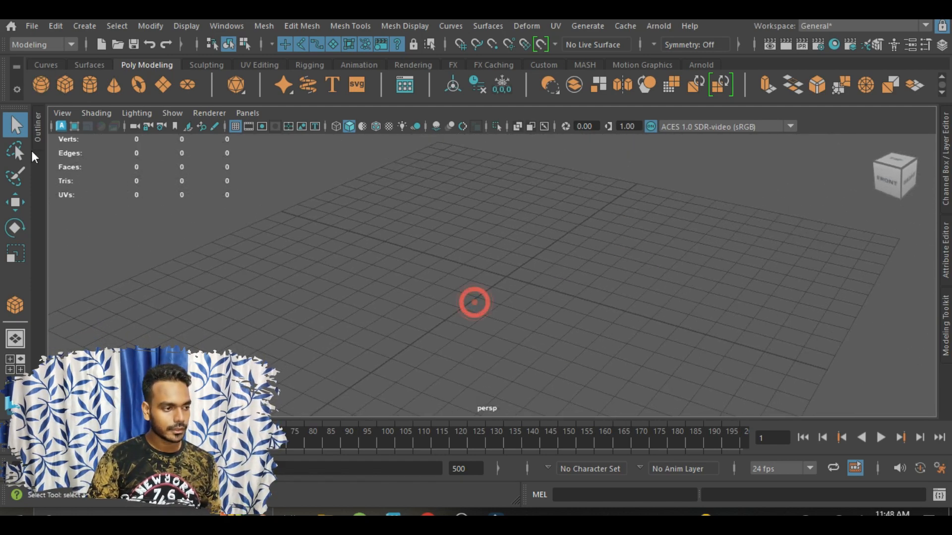
# Draw a second, larger polygon cube interactively near the grid's centre, with a wide rectangular base and raised height
pyautogui.click(66, 83)
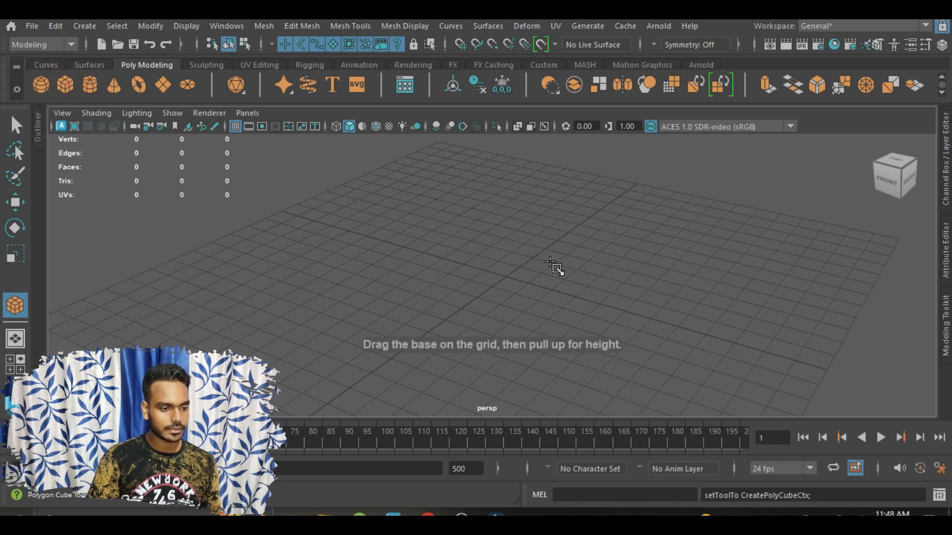
pyautogui.scroll(2, 551, 265)
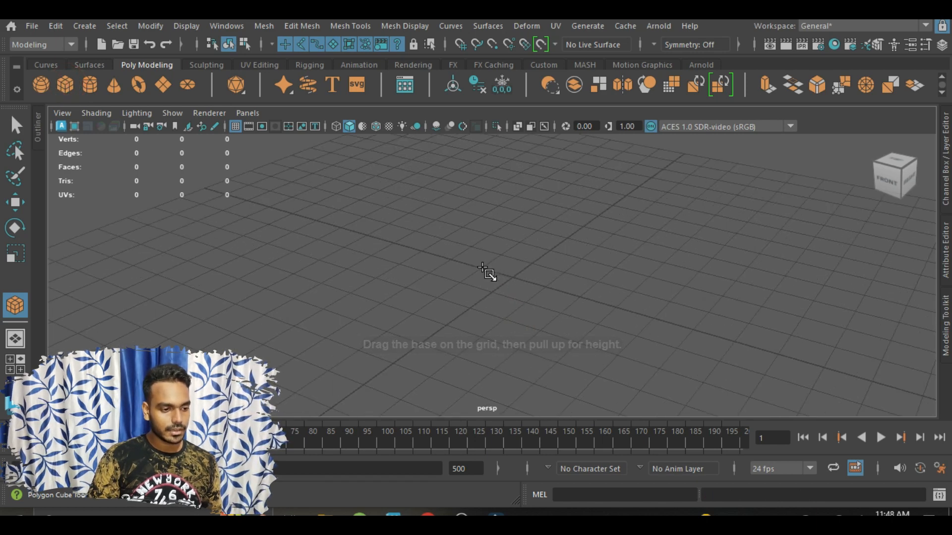
pyautogui.keyDown('alt'); pyautogui.moveTo(500, 291); pyautogui.dragTo(483, 267); pyautogui.keyUp('alt')
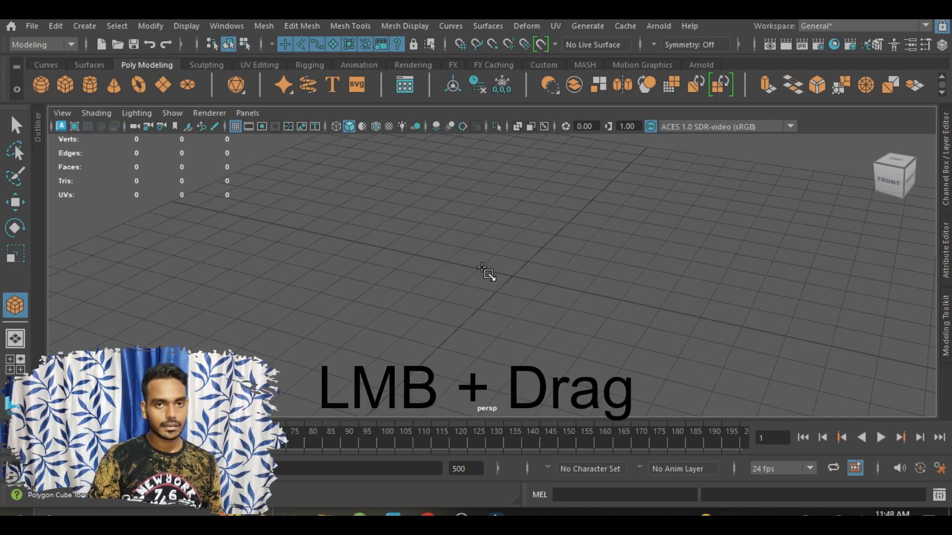
pyautogui.moveTo(482, 268)
pyautogui.mouseDown()
pyautogui.moveTo(572, 333)
pyautogui.moveTo(601, 382)
pyautogui.moveTo(553, 320)
pyautogui.moveTo(614, 349)
pyautogui.moveTo(588, 382)
pyautogui.moveTo(580, 359)
pyautogui.mouseUp()
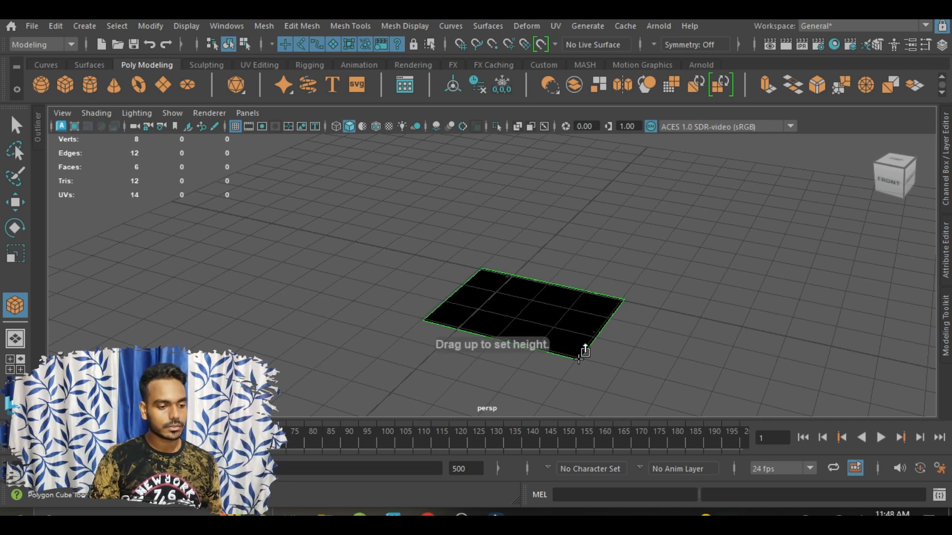
pyautogui.moveTo(579, 357); pyautogui.dragTo(586, 228)
pyautogui.keyDown('alt'); pyautogui.moveTo(660, 322); pyautogui.dragTo(621, 323); pyautogui.keyUp('alt')
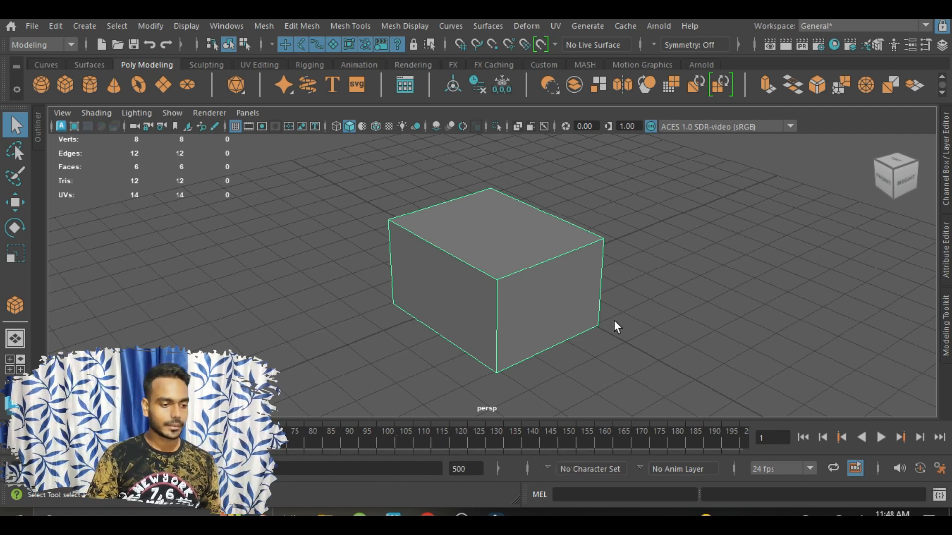
pyautogui.keyDown('alt'); pyautogui.moveTo(614, 320); pyautogui.dragTo(593, 302, button='right'); pyautogui.keyUp('alt')
pyautogui.keyDown('alt'); pyautogui.moveTo(593, 301); pyautogui.dragTo(608, 285); pyautogui.keyUp('alt')
pyautogui.scroll(3, 644, 280)
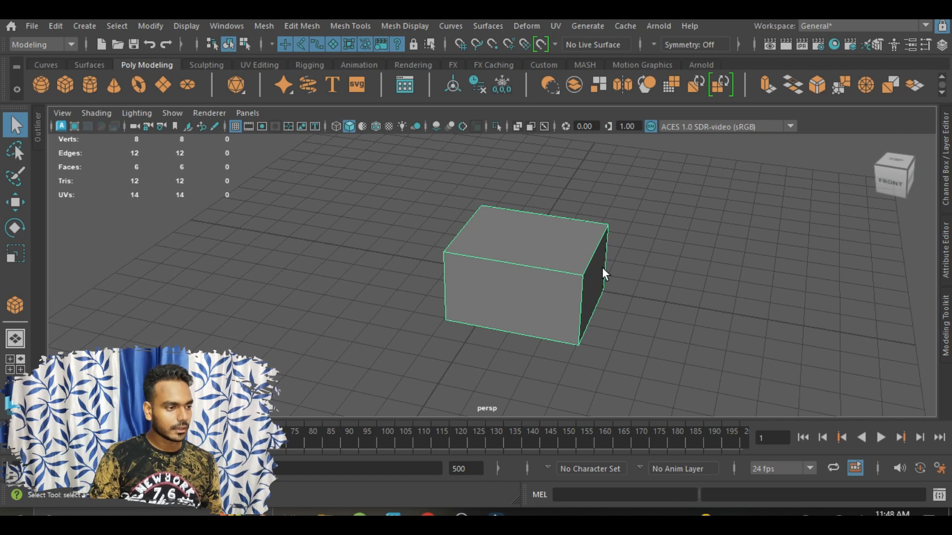
pyautogui.scroll(-3, 601, 269)
pyautogui.keyDown('alt'); pyautogui.moveTo(599, 268); pyautogui.dragTo(514, 278); pyautogui.keyUp('alt')
pyautogui.scroll(3, 480, 281)
# Delete the larger drawn box and turn off Interactive Creation for polygon primitives
pyautogui.press('Delete')
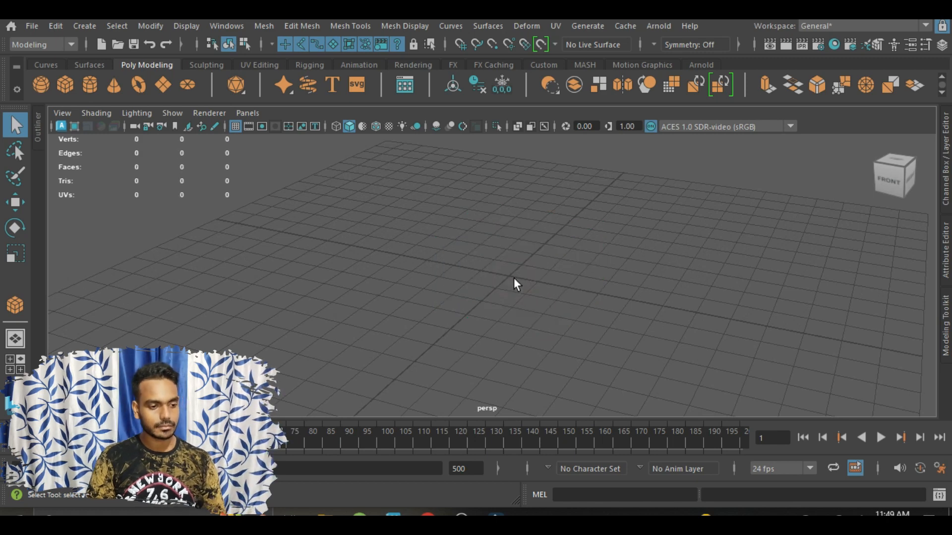
pyautogui.click(90, 30)
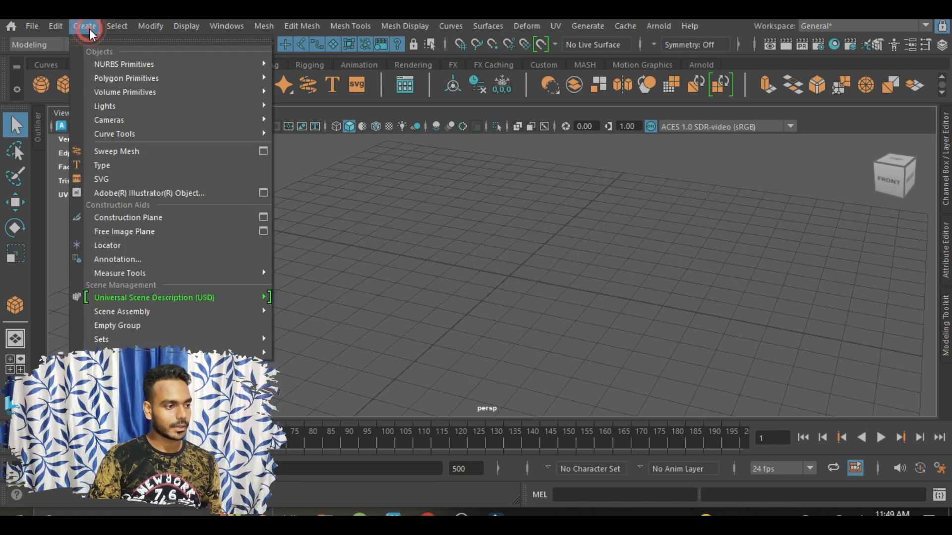
pyautogui.moveTo(124, 80)
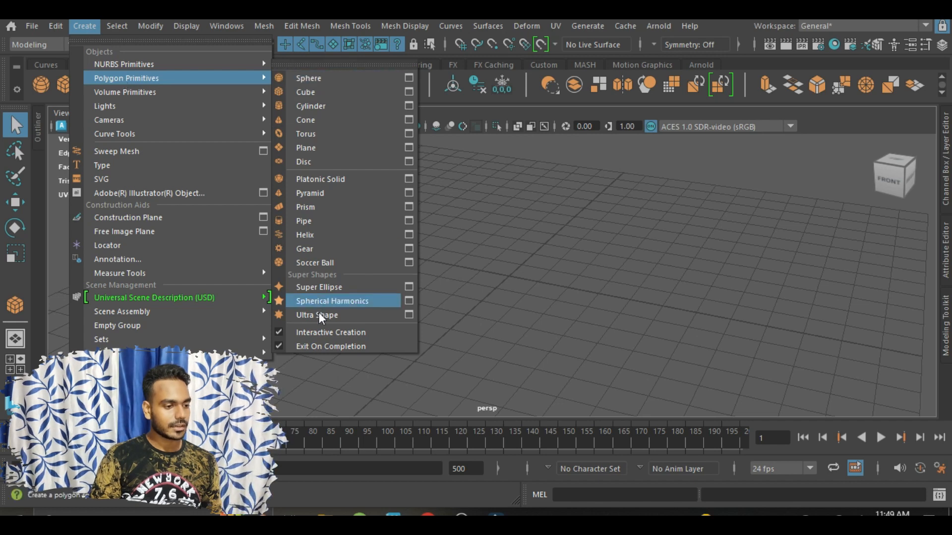
pyautogui.click(277, 331)
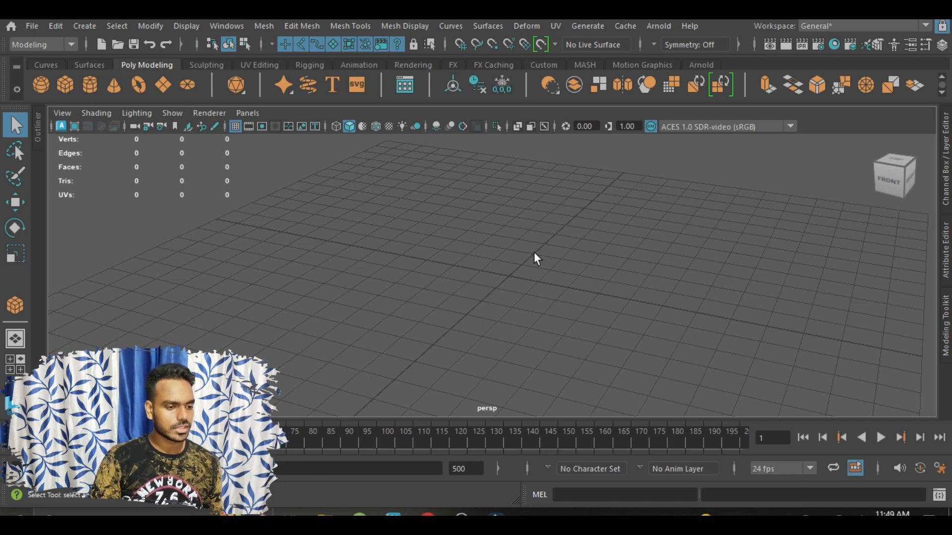
pyautogui.scroll(-3, 534, 252)
pyautogui.scroll(3, 532, 254)
pyautogui.click(524, 264)
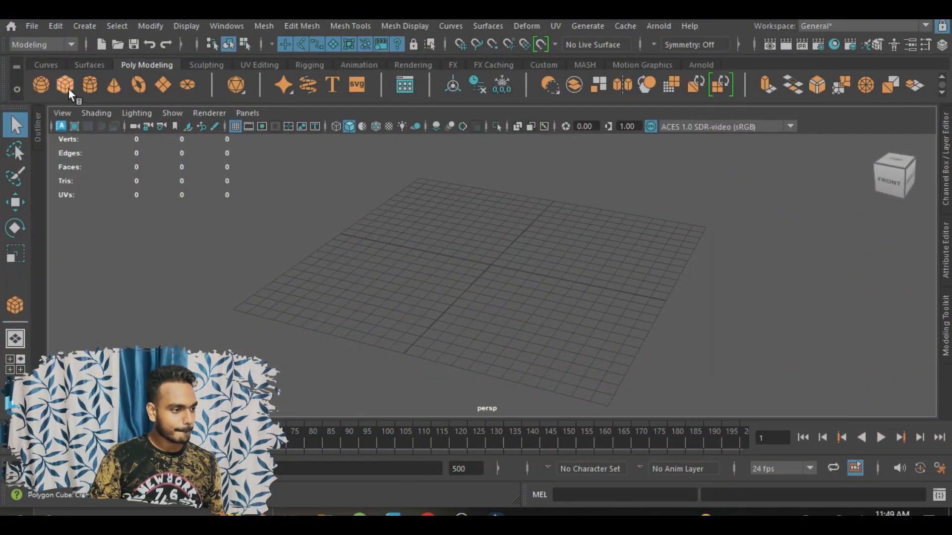
# Create a default polygon cube at the centre of the grid
pyautogui.click(67, 88)
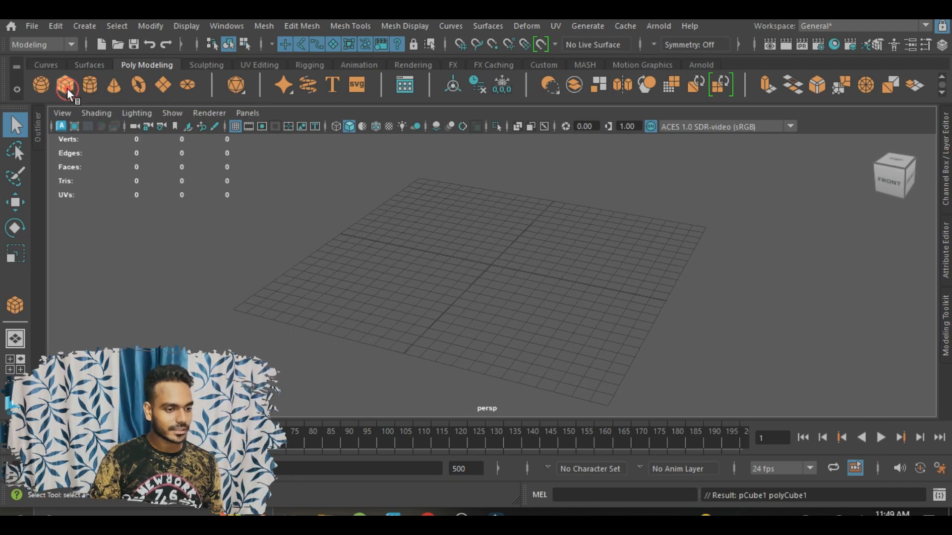
pyautogui.scroll(5, 501, 293)
pyautogui.keyDown('alt'); pyautogui.moveTo(541, 268); pyautogui.dragTo(552, 281, button='middle'); pyautogui.keyUp('alt')
pyautogui.scroll(4, 543, 290)
pyautogui.moveTo(543, 291)
pyautogui.keyDown('alt'); pyautogui.mouseDown()
pyautogui.moveTo(544, 279)
pyautogui.moveTo(528, 283)
pyautogui.mouseUp(); pyautogui.keyUp('alt')
pyautogui.scroll(2, 527, 283)
pyautogui.keyDown('alt'); pyautogui.moveTo(528, 283); pyautogui.dragTo(501, 307, button='middle'); pyautogui.keyUp('alt')
pyautogui.scroll(-1, 501, 306)
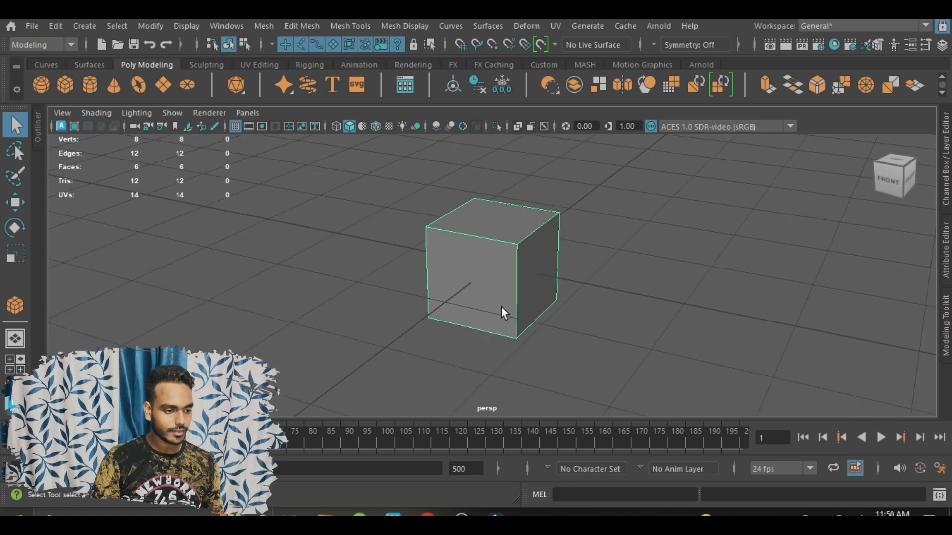
pyautogui.scroll(-1, 501, 307)
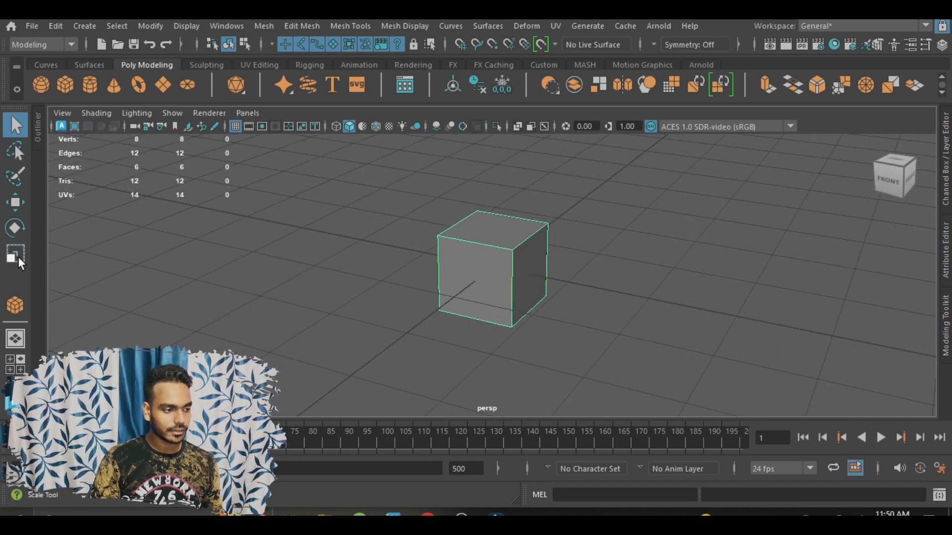
# Scale the cube along the X axis to about 2.27 times its width
pyautogui.press('r')
pyautogui.scroll(3, 579, 263)
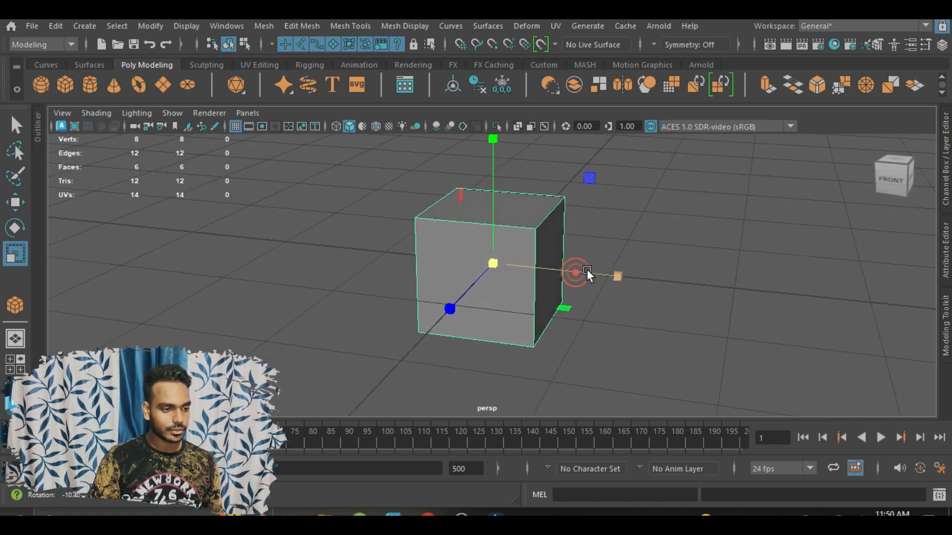
pyautogui.keyDown('alt'); pyautogui.moveTo(587, 269); pyautogui.dragTo(575, 273); pyautogui.keyUp('alt')
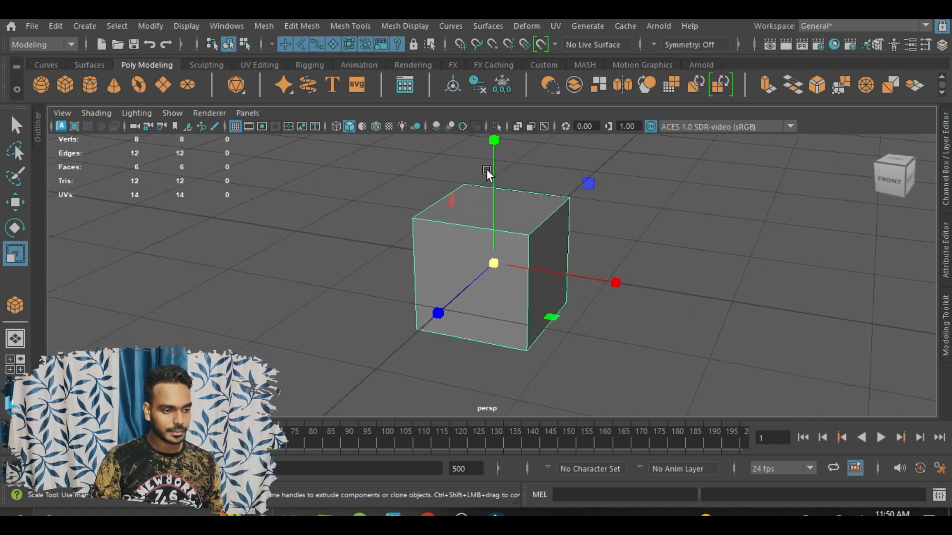
pyautogui.keyDown('alt'); pyautogui.moveTo(633, 278); pyautogui.dragTo(650, 302); pyautogui.keyUp('alt')
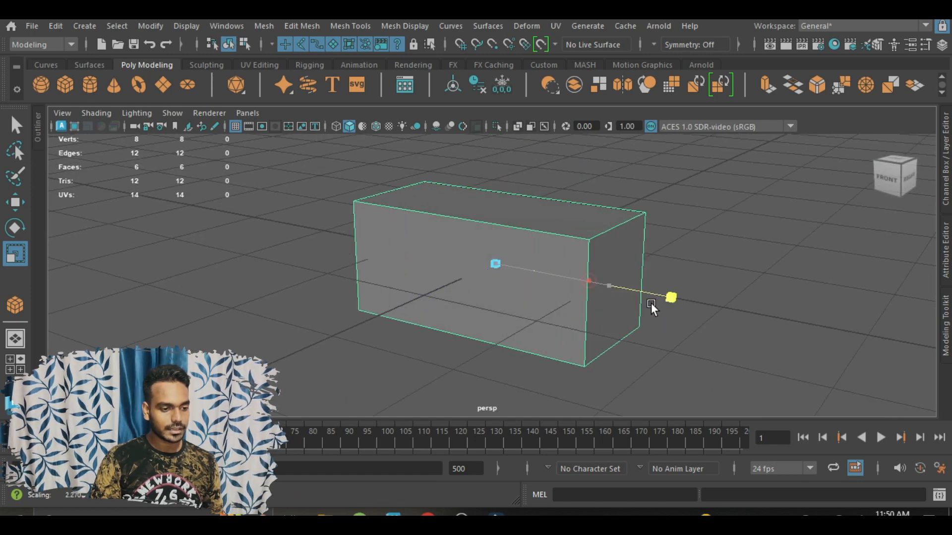
# Stretch the box along the Z axis and flatten it along the Y axis into a thin slab
pyautogui.moveTo(433, 291); pyautogui.dragTo(352, 347)
pyautogui.scroll(-5, 529, 292)
pyautogui.keyDown('alt'); pyautogui.moveTo(538, 308); pyautogui.dragTo(431, 308); pyautogui.keyUp('alt')
pyautogui.scroll(4, 513, 305)
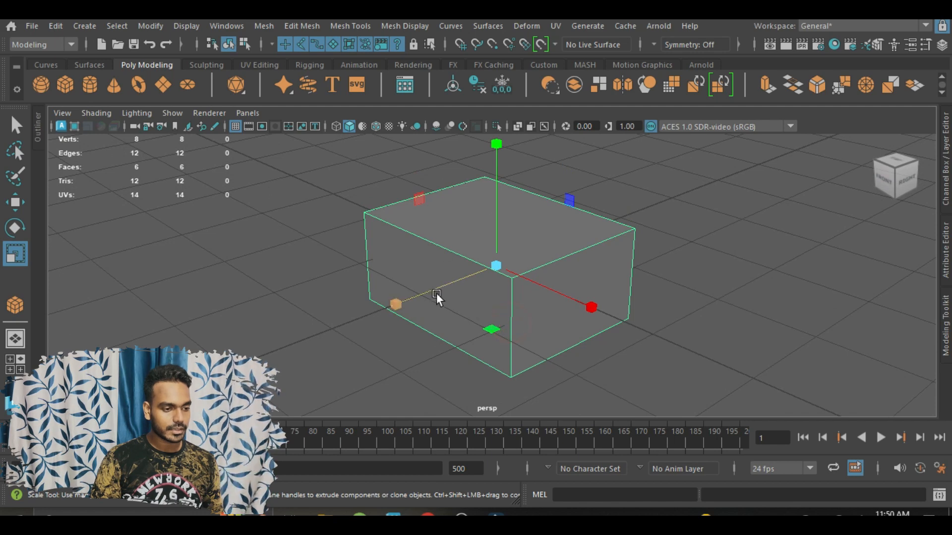
pyautogui.moveTo(496, 145); pyautogui.dragTo(484, 248)
pyautogui.keyDown('alt'); pyautogui.moveTo(593, 266); pyautogui.dragTo(622, 276); pyautogui.keyUp('alt')
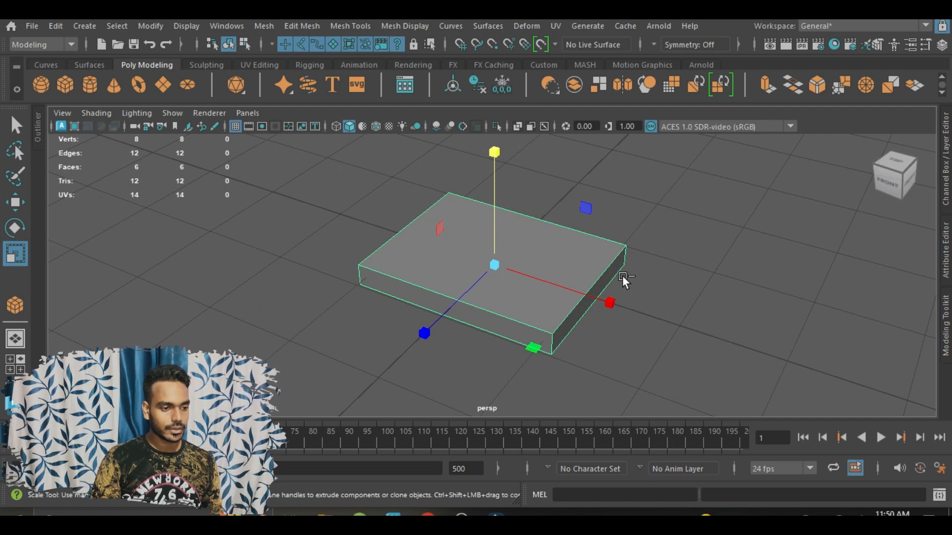
# Delete the flattened slab and create a new default polygon cube at the centre of the grid
pyautogui.scroll(-2, 665, 286)
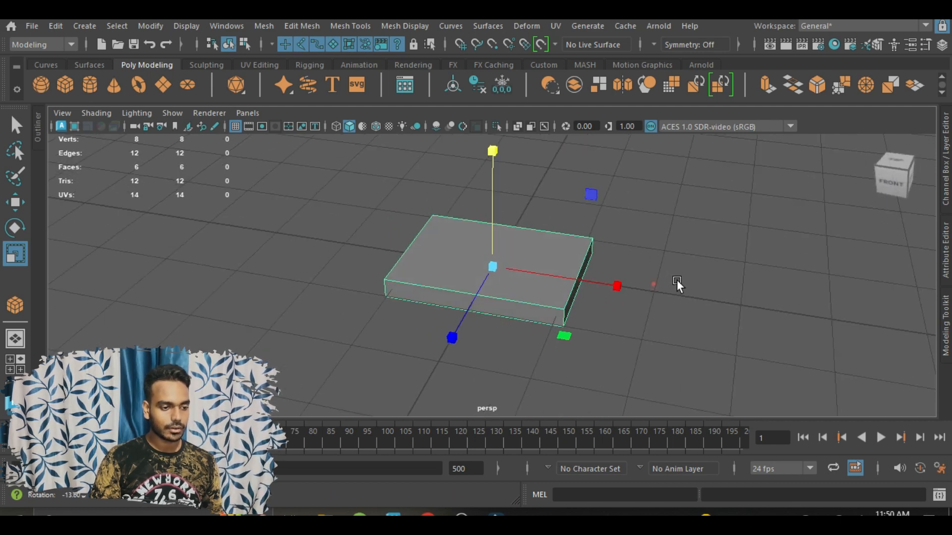
pyautogui.click(676, 278)
pyautogui.click(521, 268)
pyautogui.press('Delete')
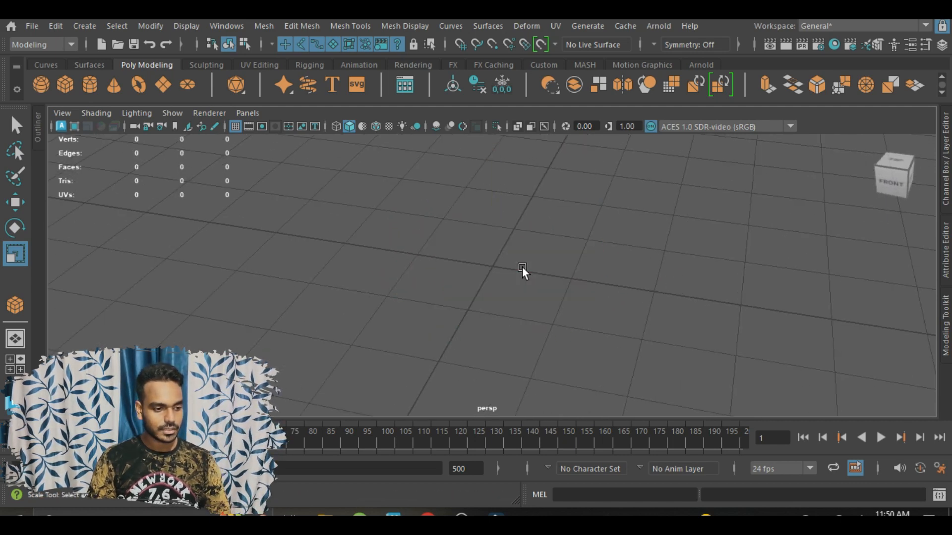
pyautogui.click(65, 85)
pyautogui.scroll(4, 494, 252)
pyautogui.keyDown('alt'); pyautogui.moveTo(494, 253); pyautogui.dragTo(480, 271); pyautogui.keyUp('alt')
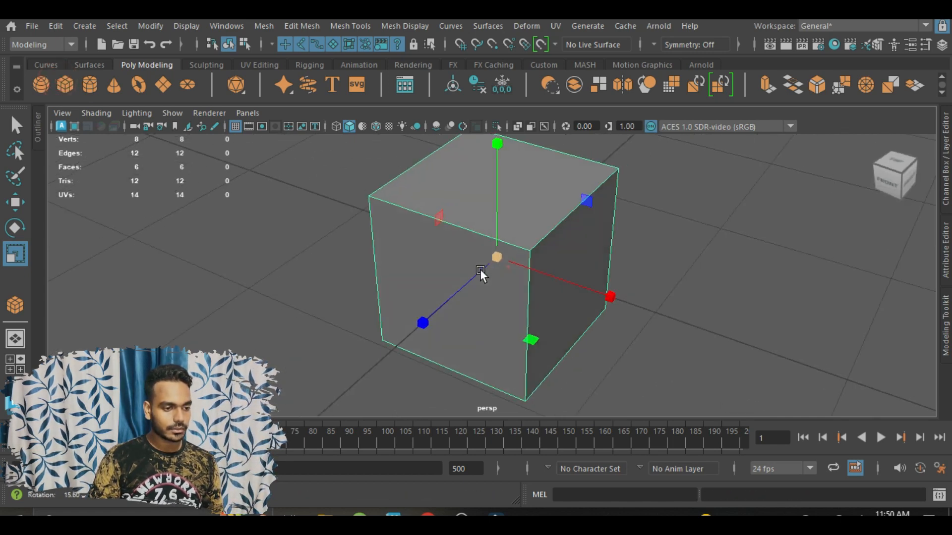
# Deselect the new cube, activate the Select tool and select the cube with it
pyautogui.click(269, 214)
pyautogui.keyDown('alt'); pyautogui.moveTo(399, 303); pyautogui.dragTo(395, 286); pyautogui.keyUp('alt')
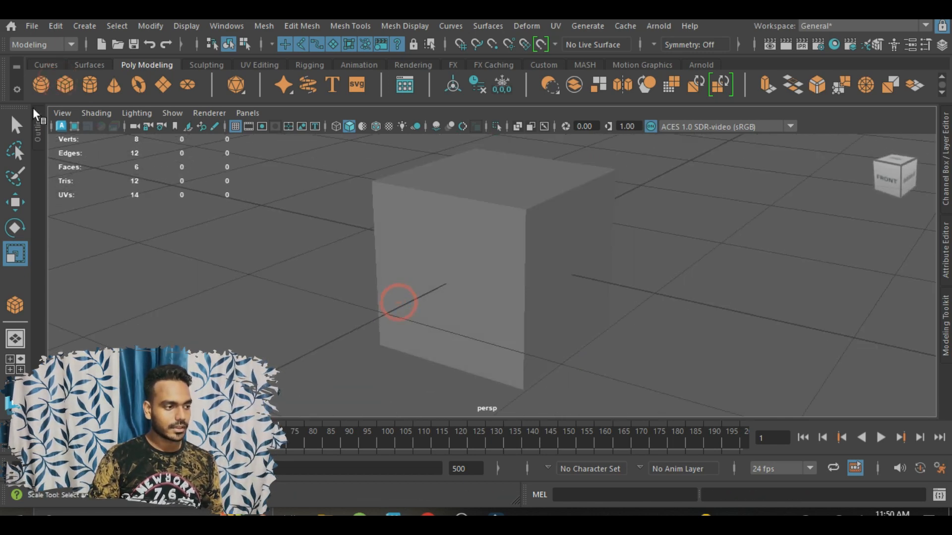
pyautogui.click(16, 126)
pyautogui.scroll(-2, 465, 267)
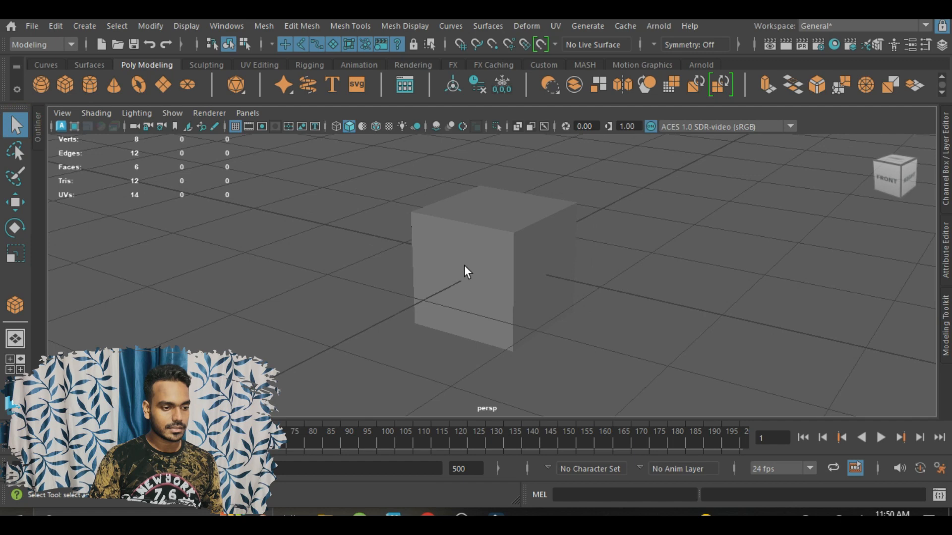
pyautogui.click(500, 285)
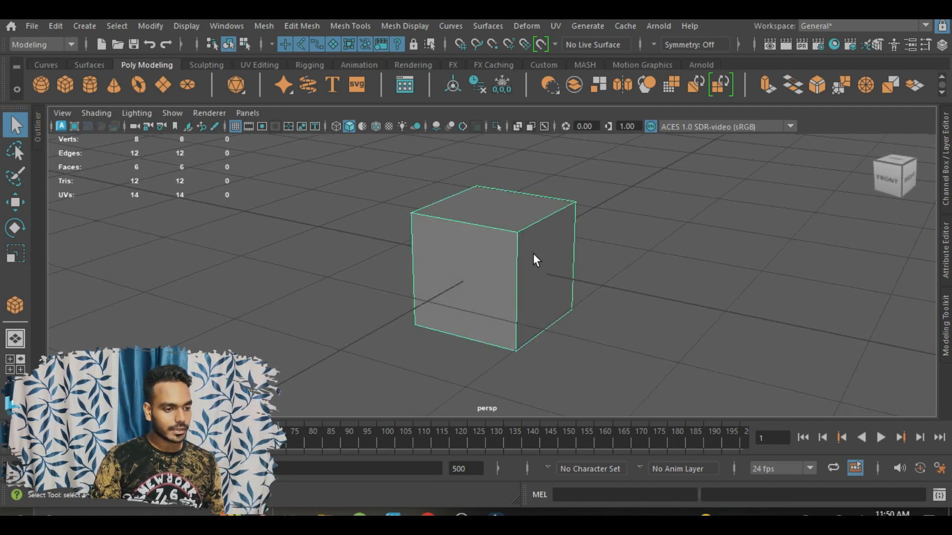
pyautogui.keyDown('alt'); pyautogui.moveTo(586, 281); pyautogui.dragTo(586, 298, button='middle'); pyautogui.keyUp('alt')
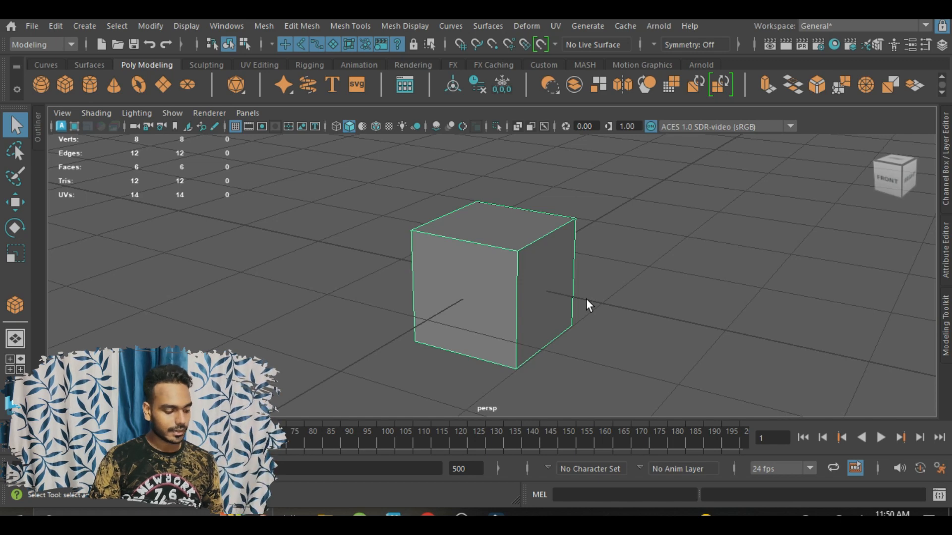
# Cycle through the Move, Rotate and Scale tools on the cube to compare their manipulators, and deselect it
pyautogui.press('w')
pyautogui.press('e')
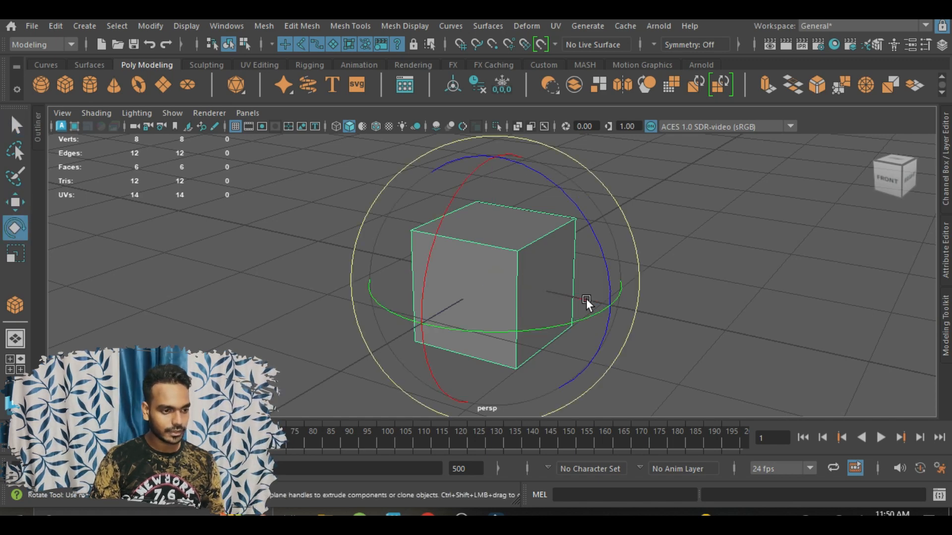
pyautogui.press('r')
pyautogui.click(701, 292)
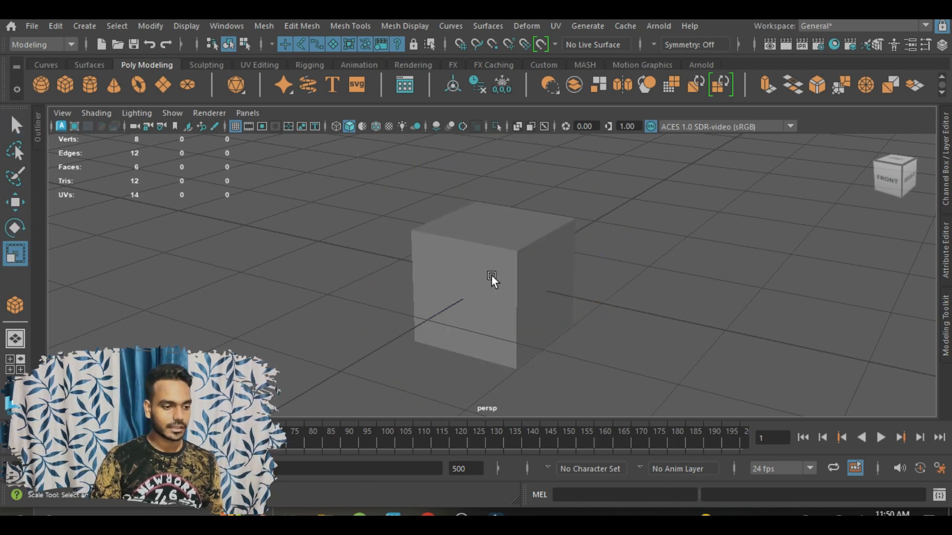
pyautogui.click(492, 277)
pyautogui.press('w')
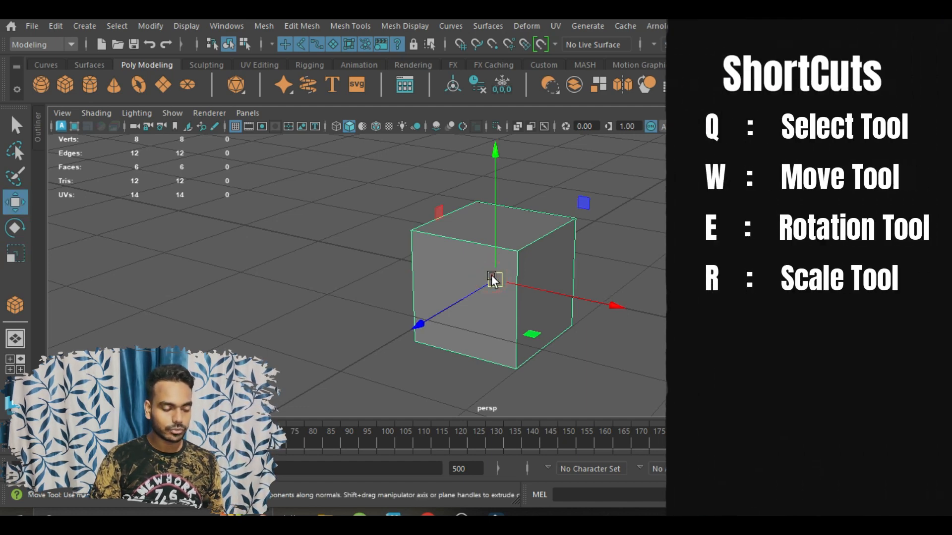
pyautogui.press('e')
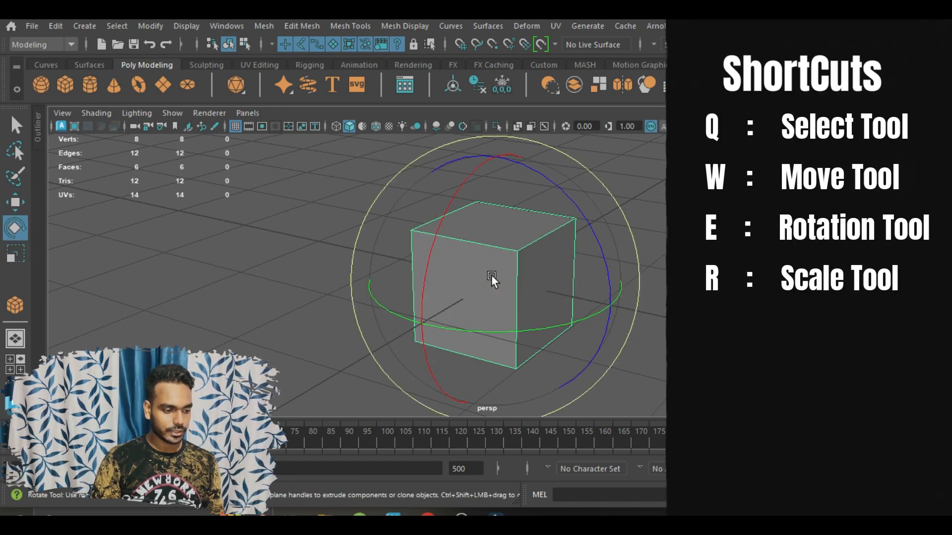
pyautogui.press('r')
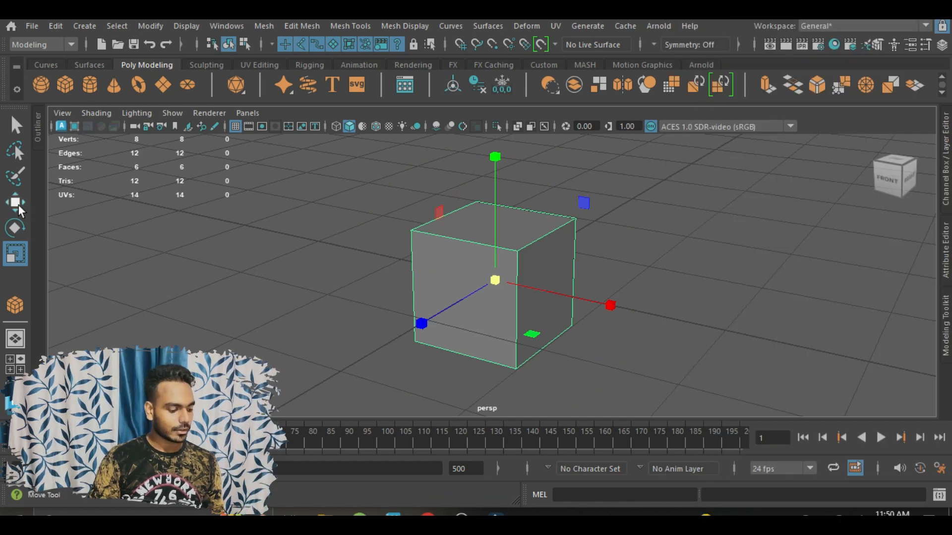
pyautogui.press('w')
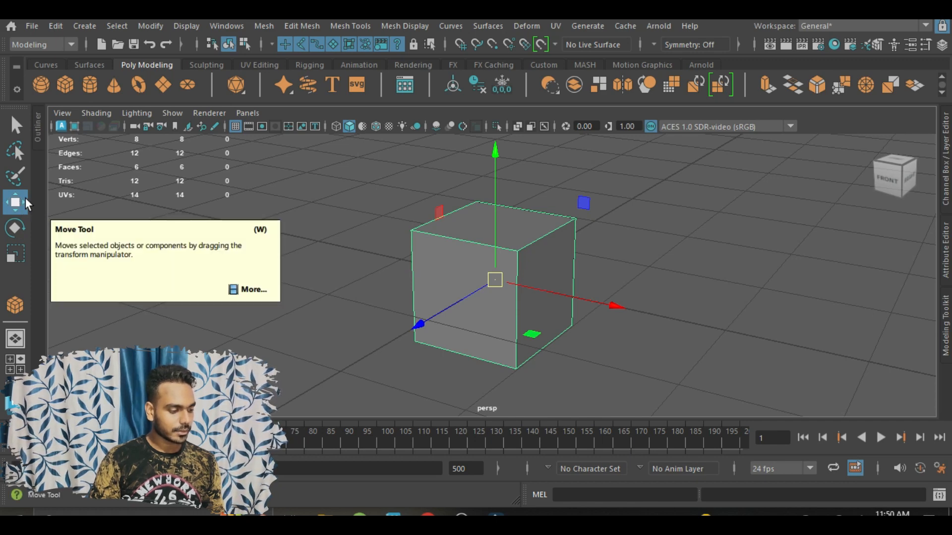
pyautogui.press('e')
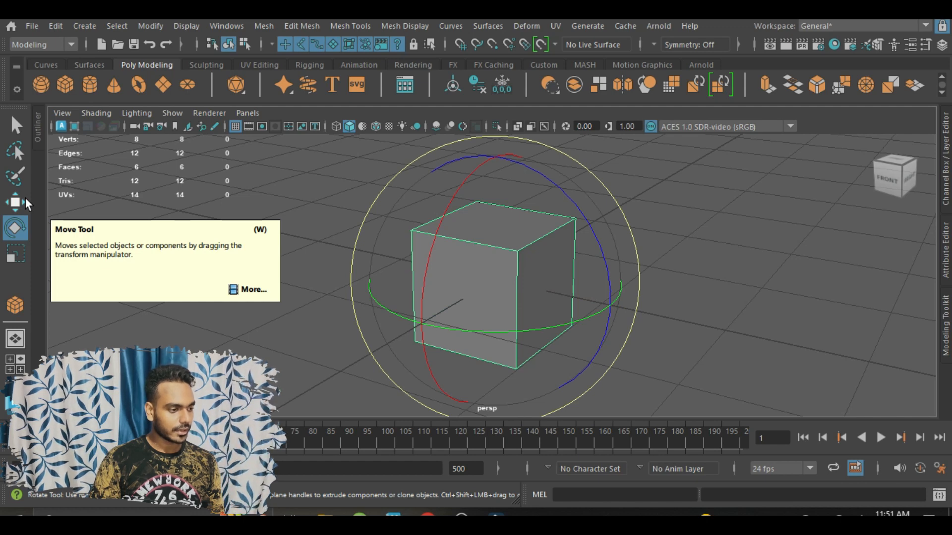
pyautogui.press('r')
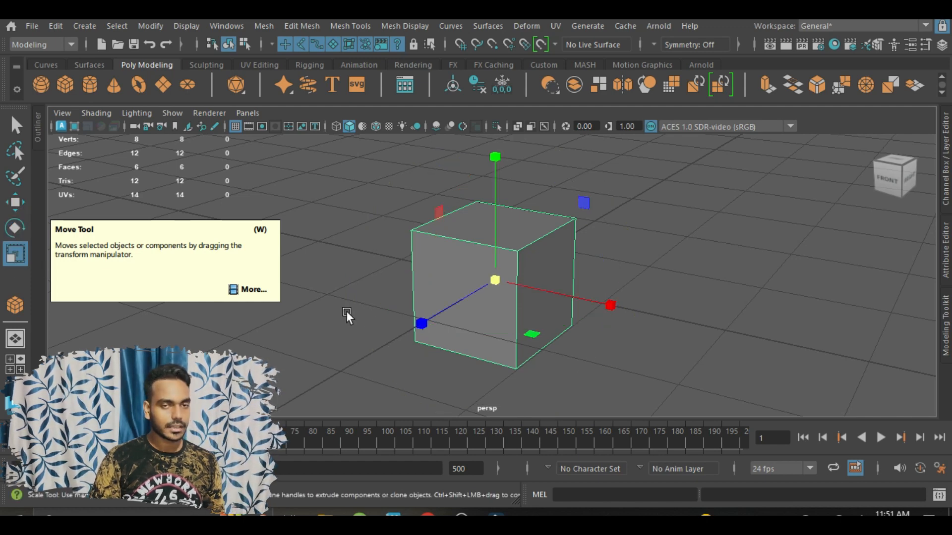
pyautogui.click(832, 283)
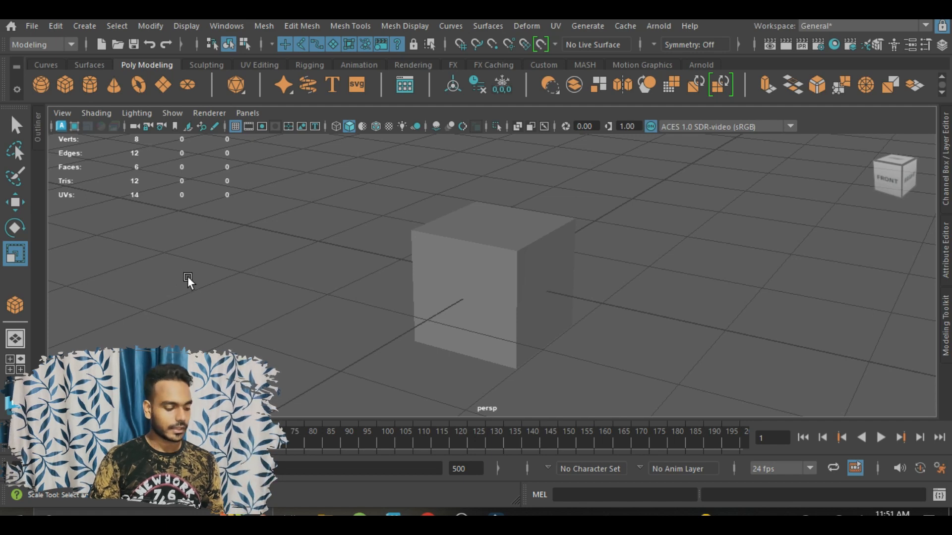
# Activate the Select tool and practise selecting and deselecting the cube, leaving it selected
pyautogui.press('q')
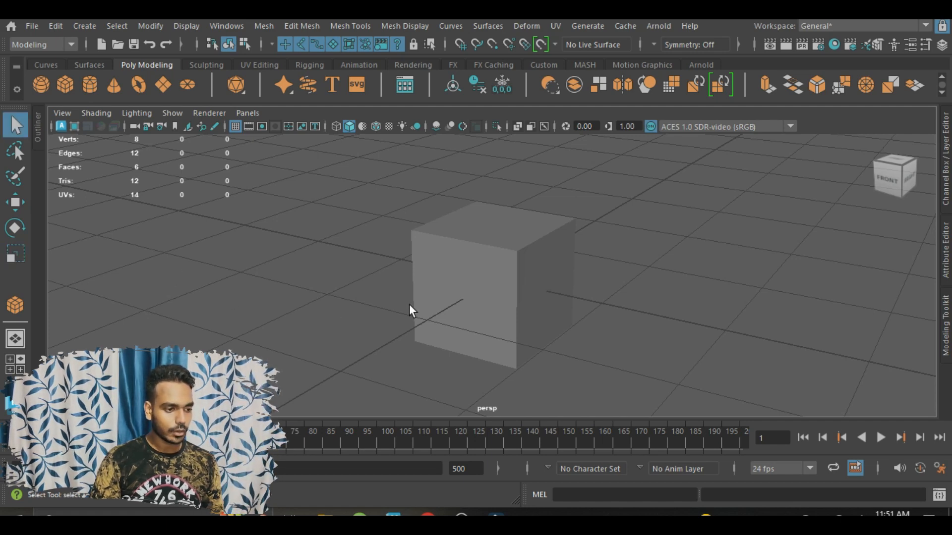
pyautogui.click(480, 265)
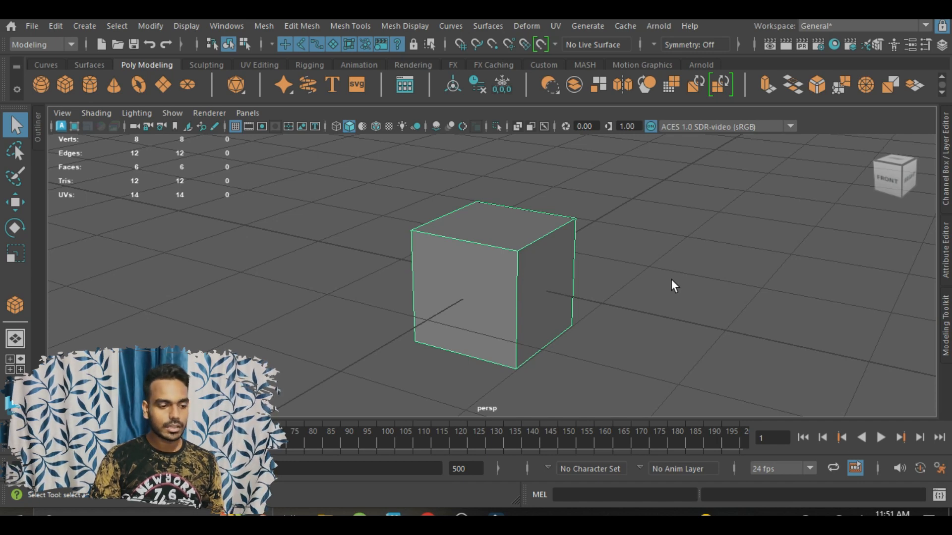
pyautogui.click(541, 260)
pyautogui.click(622, 286)
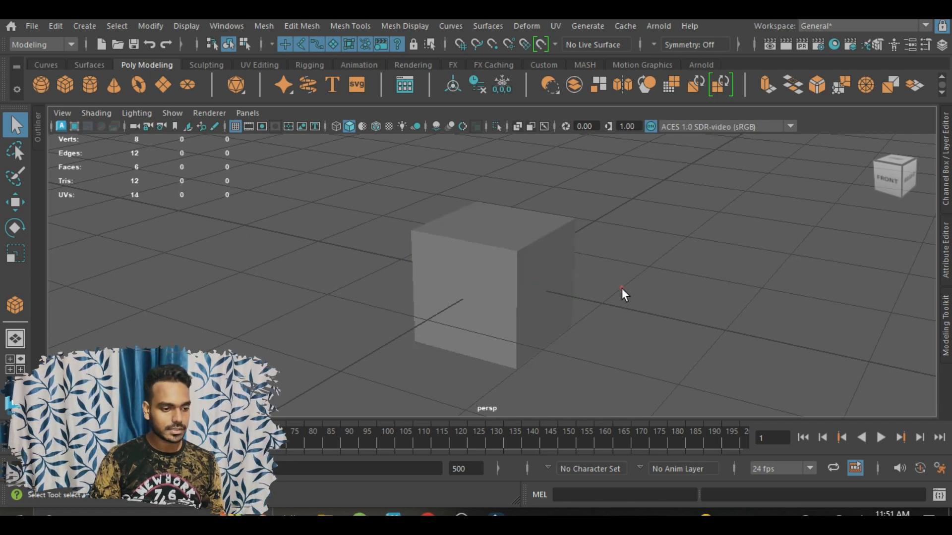
pyautogui.click(503, 270)
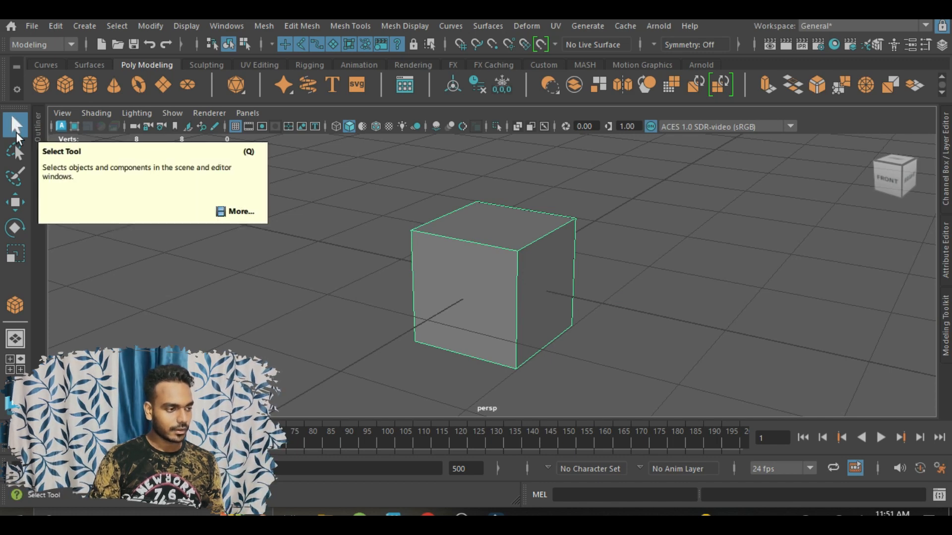
# Switch from the Move tool through Rotate to Scale, and practise deselecting and reselecting the cube
pyautogui.press('w')
pyautogui.press('e')
pyautogui.press('r')
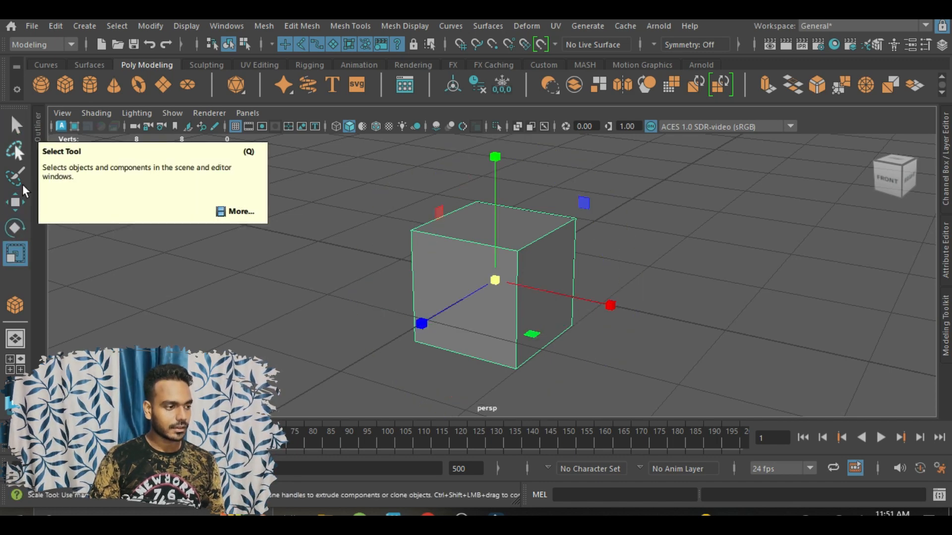
pyautogui.click(136, 295)
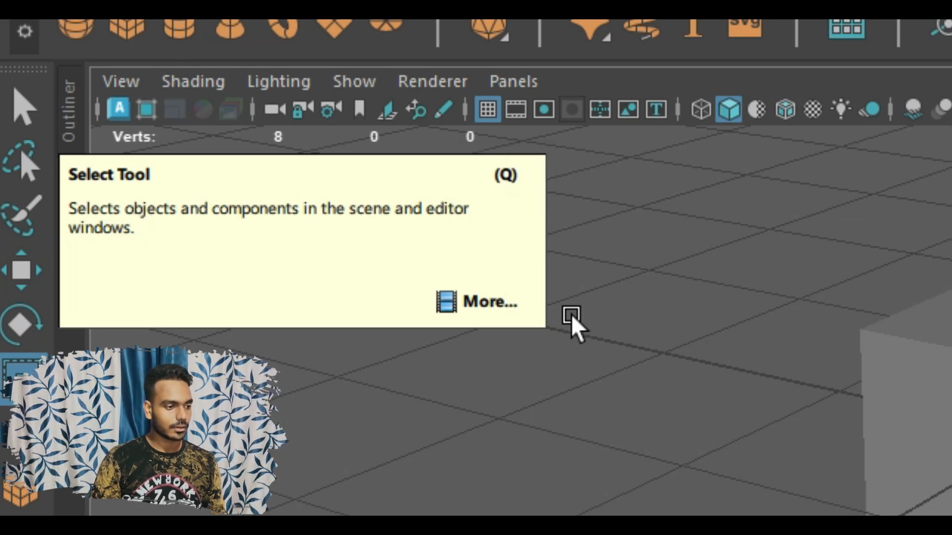
pyautogui.click(608, 442)
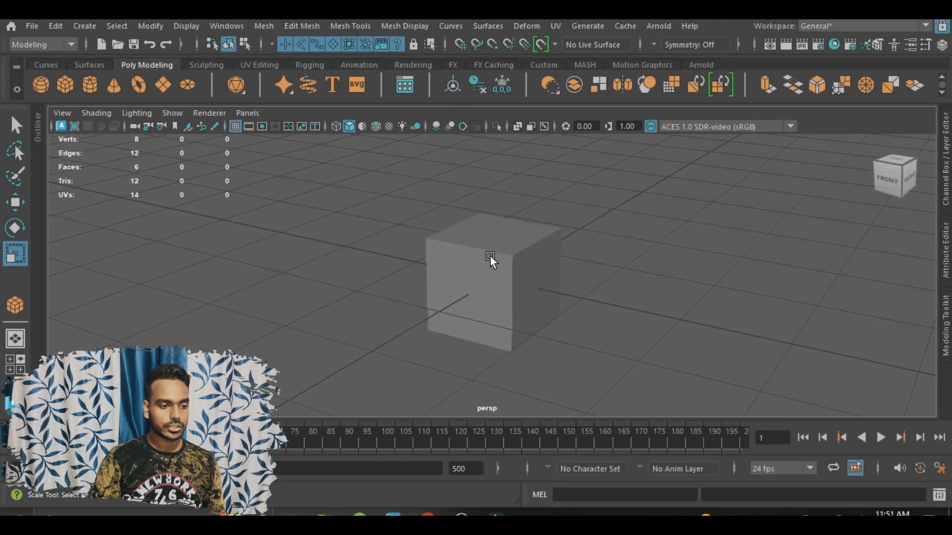
pyautogui.click(516, 265)
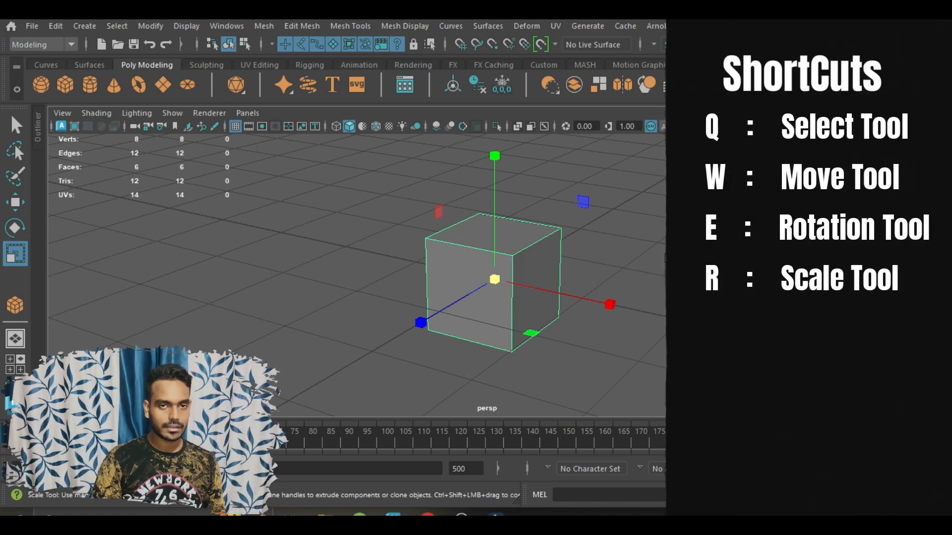
pyautogui.click(481, 181)
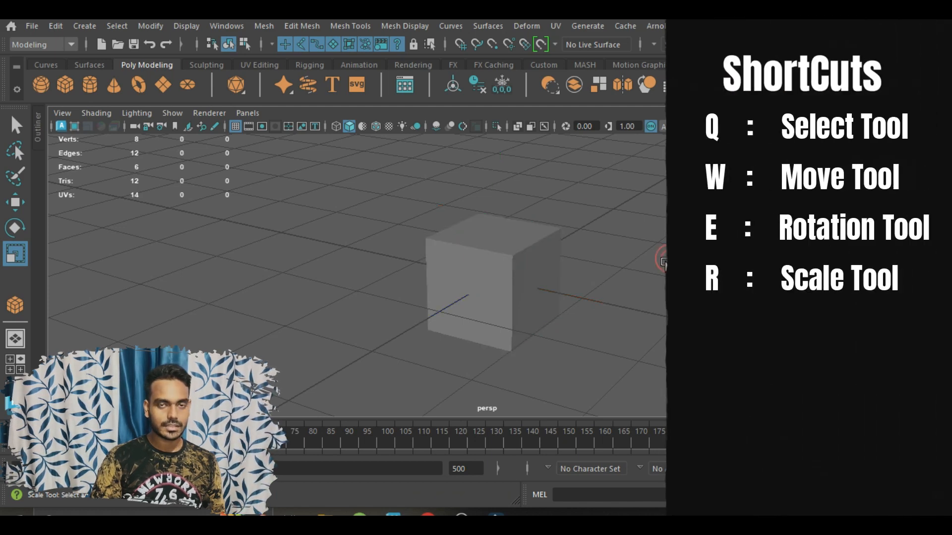
pyautogui.click(539, 240)
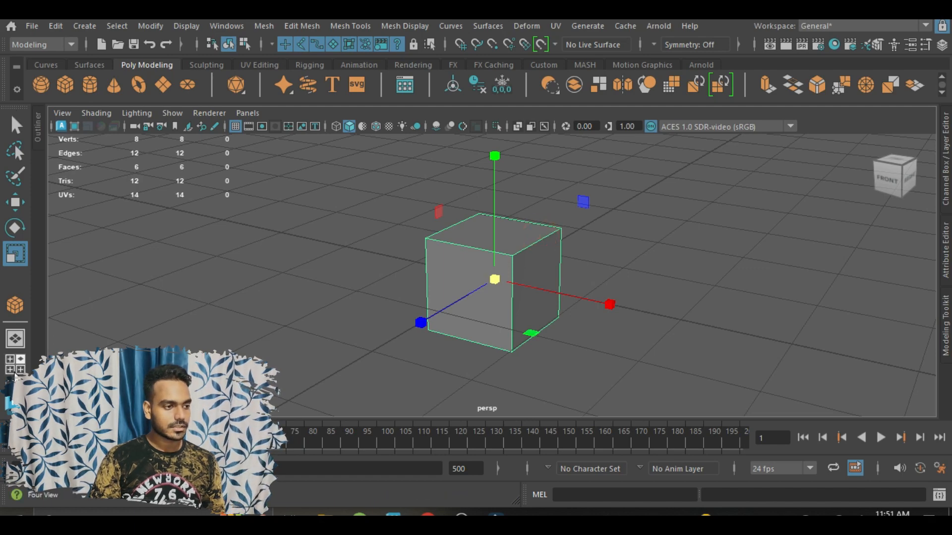
# Hide the Tool Box from the interface and clear the cube's selection
pyautogui.click(227, 26)
pyautogui.moveTo(285, 179)
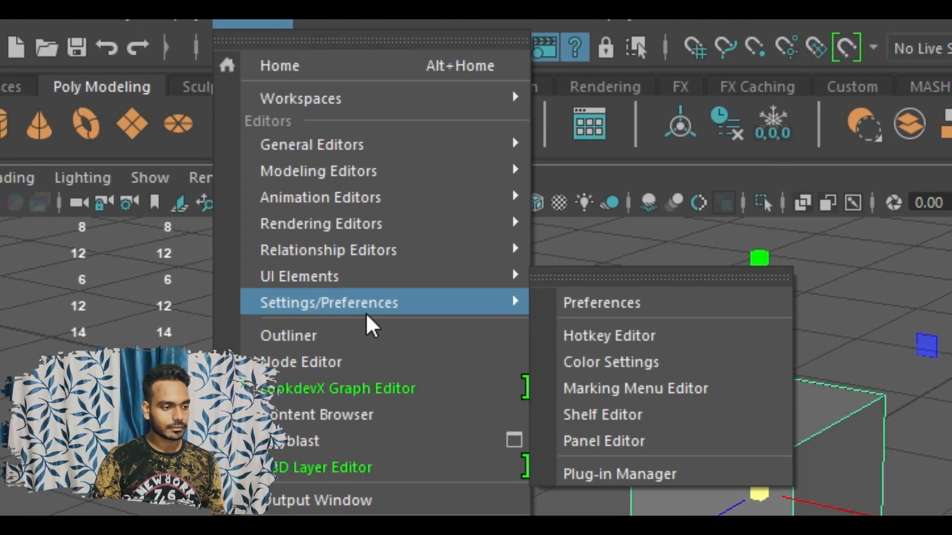
pyautogui.moveTo(371, 280)
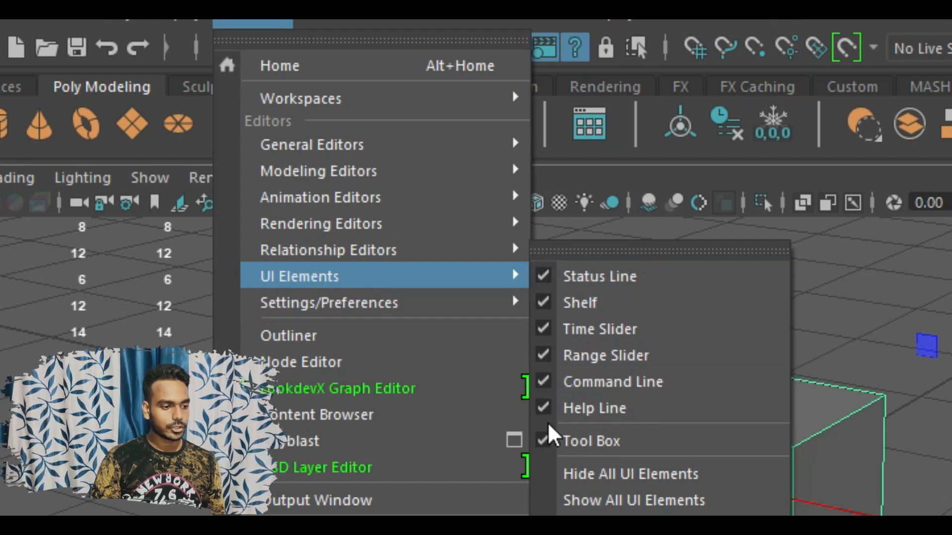
pyautogui.click(549, 440)
pyautogui.click(365, 443)
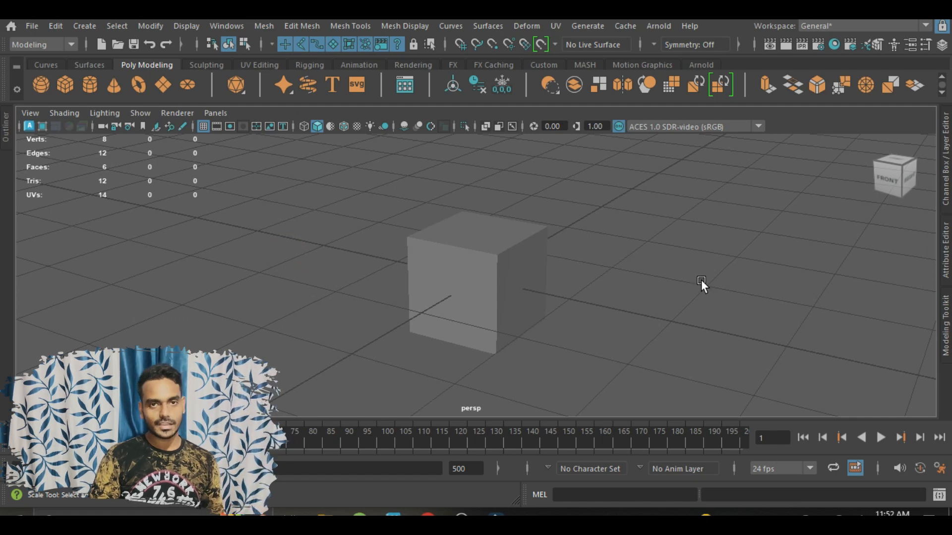
# Open the UI Elements list as a floating window and hide the Help Line, Command Line, Range Slider and Time Slider
pyautogui.scroll(-1, 697, 275)
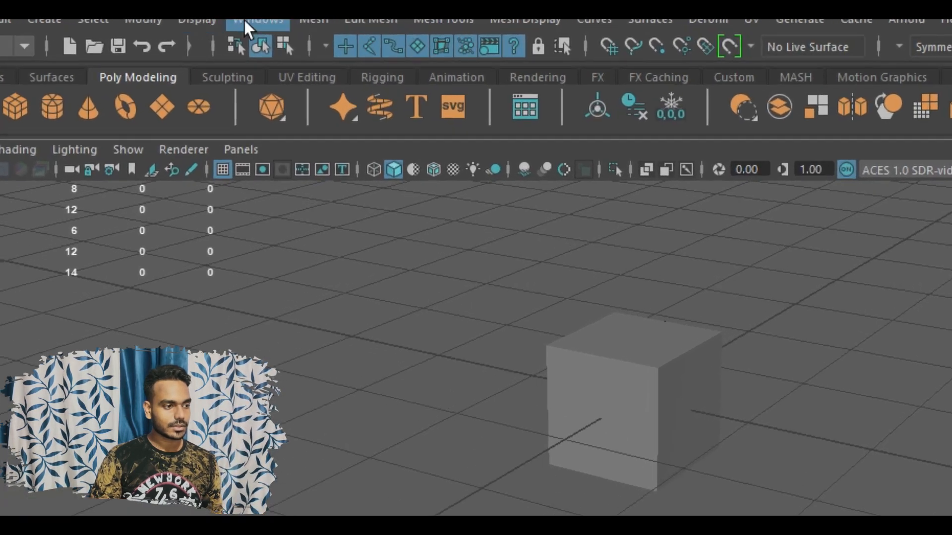
pyautogui.click(226, 26)
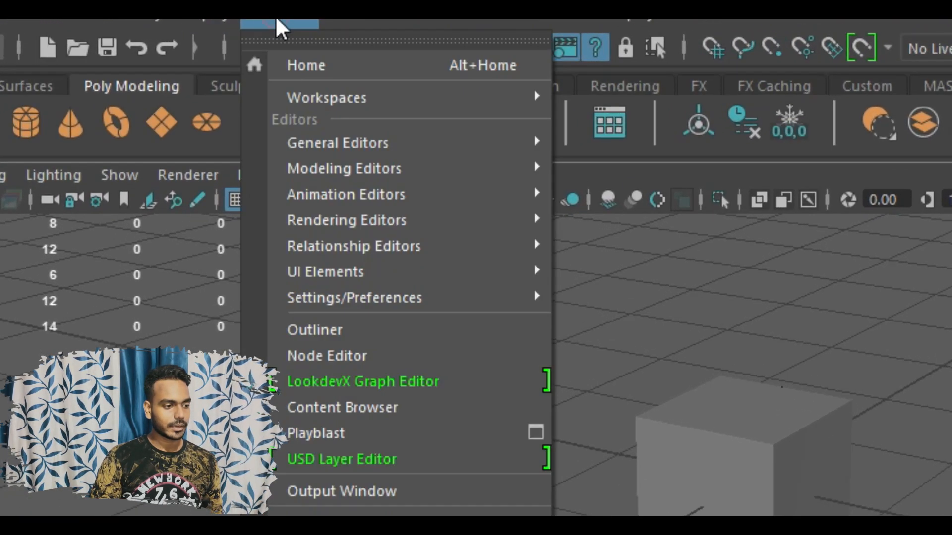
pyautogui.moveTo(400, 278)
pyautogui.click(623, 250)
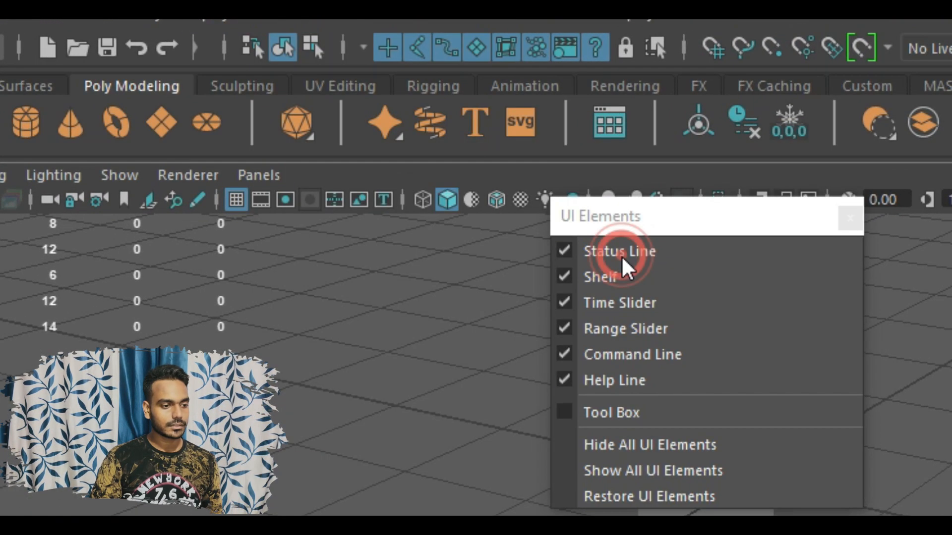
pyautogui.click(616, 385)
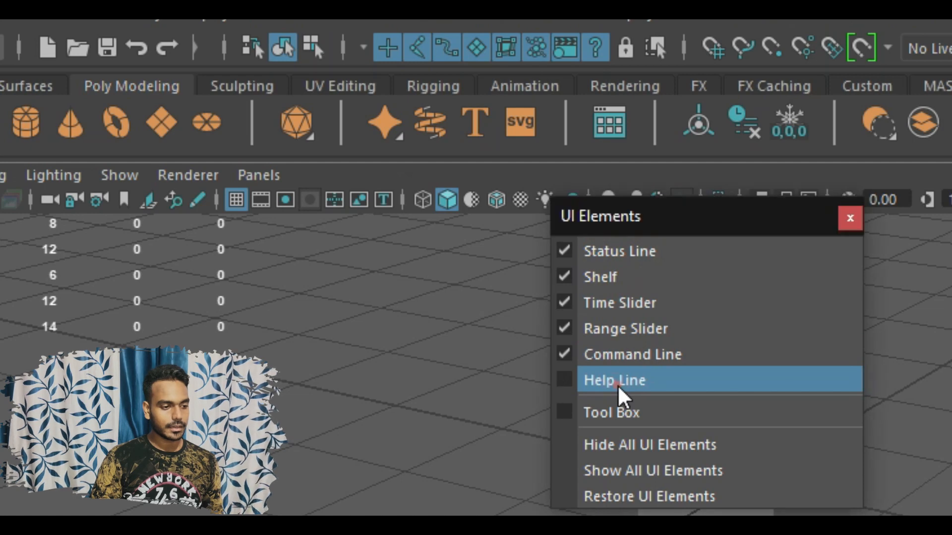
pyautogui.click(618, 361)
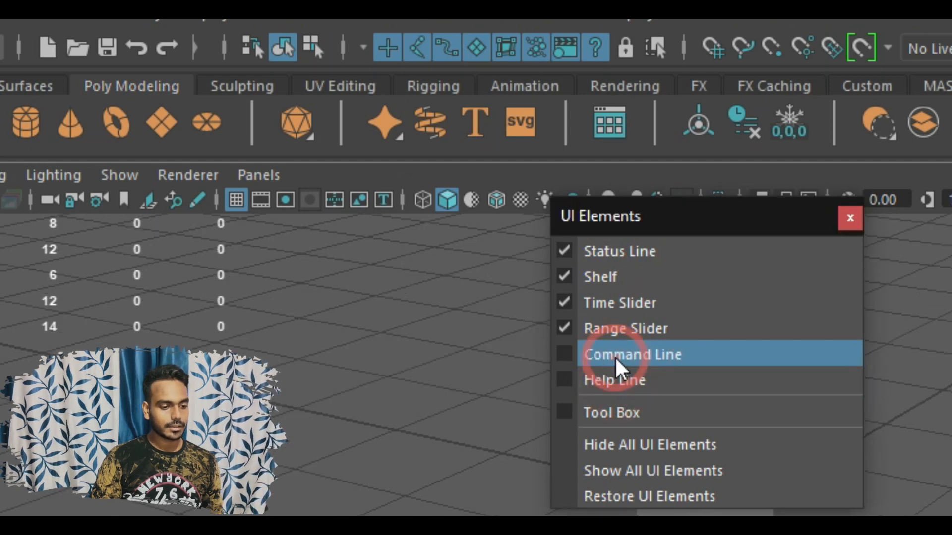
pyautogui.click(640, 329)
pyautogui.click(651, 306)
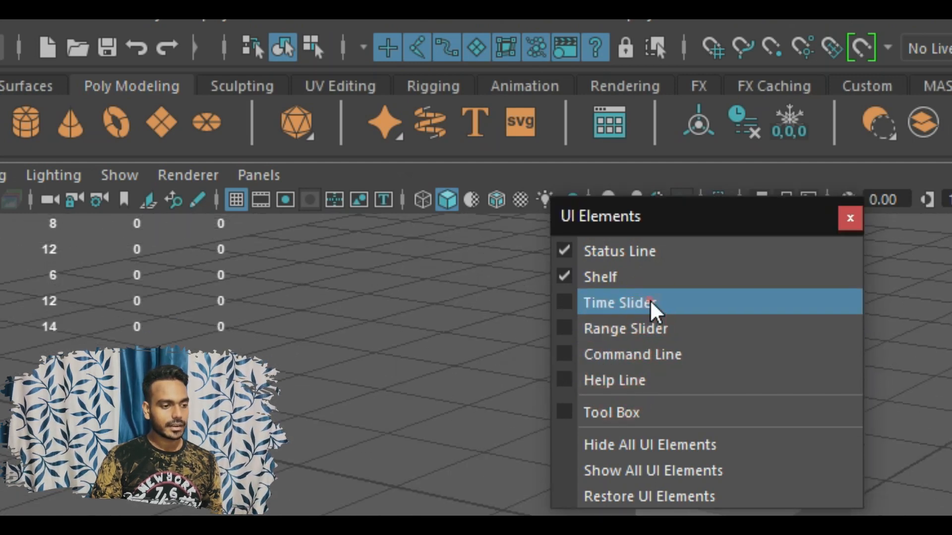
# Close the floating UI Elements list and scale the cube down along Y into a thin flat slab
pyautogui.click(850, 218)
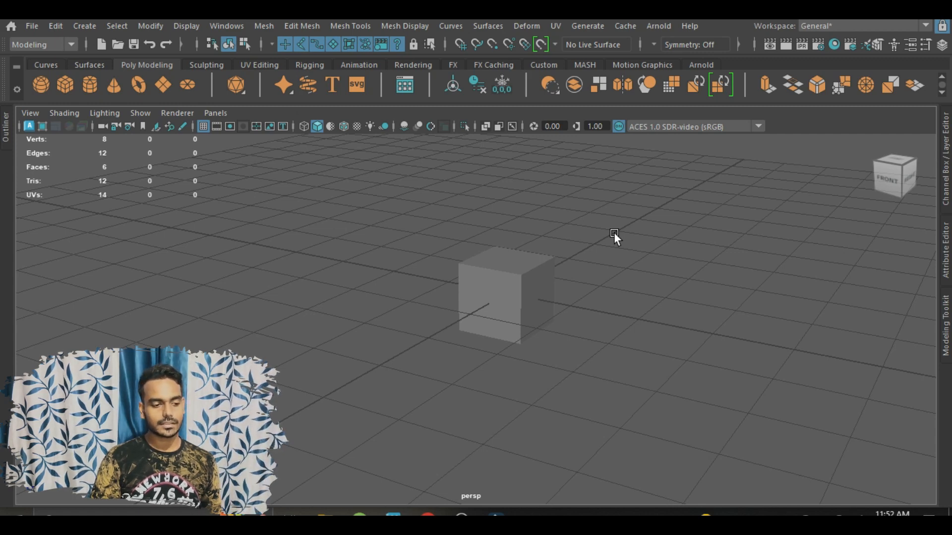
pyautogui.keyDown('alt'); pyautogui.moveTo(575, 272); pyautogui.dragTo(486, 287); pyautogui.keyUp('alt')
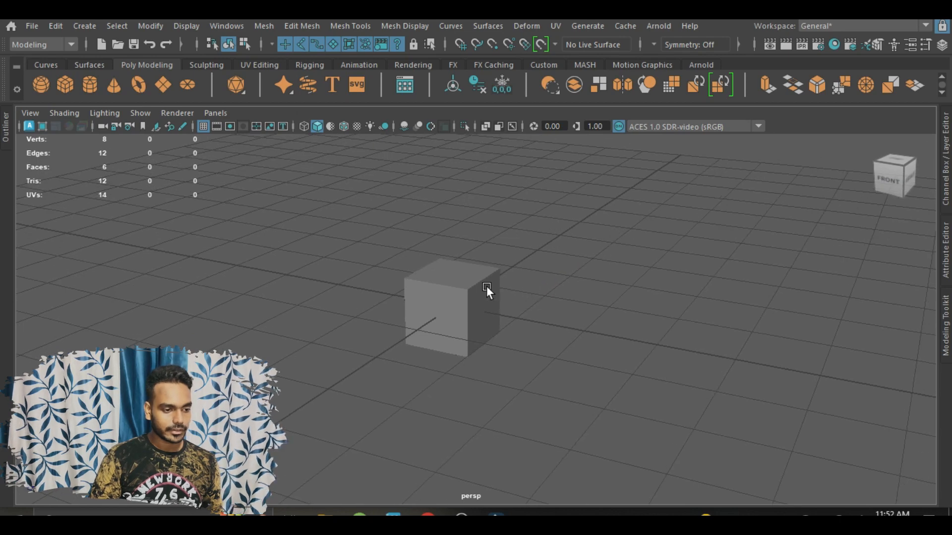
pyautogui.click(487, 287)
pyautogui.scroll(3, 485, 315)
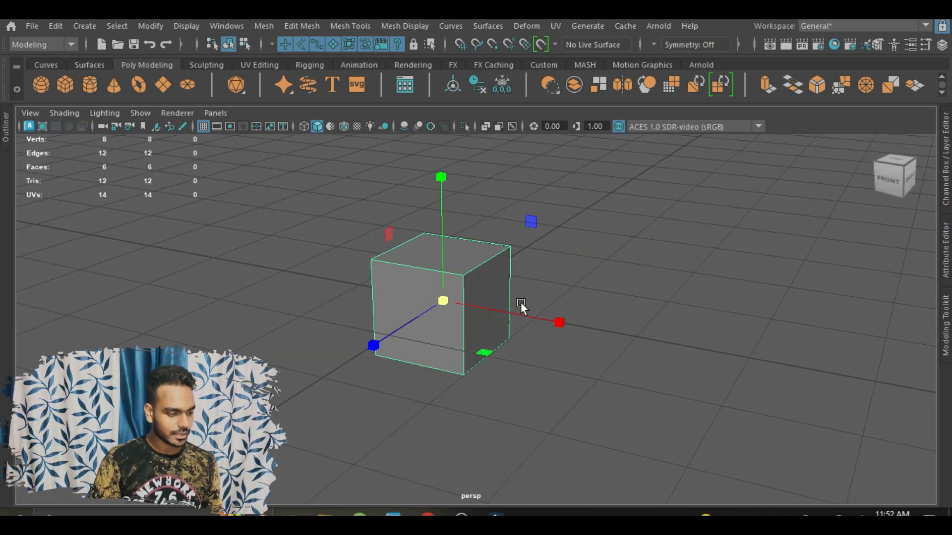
pyautogui.scroll(2, 546, 284)
pyautogui.keyDown('alt'); pyautogui.moveTo(546, 284); pyautogui.dragTo(563, 283); pyautogui.keyUp('alt')
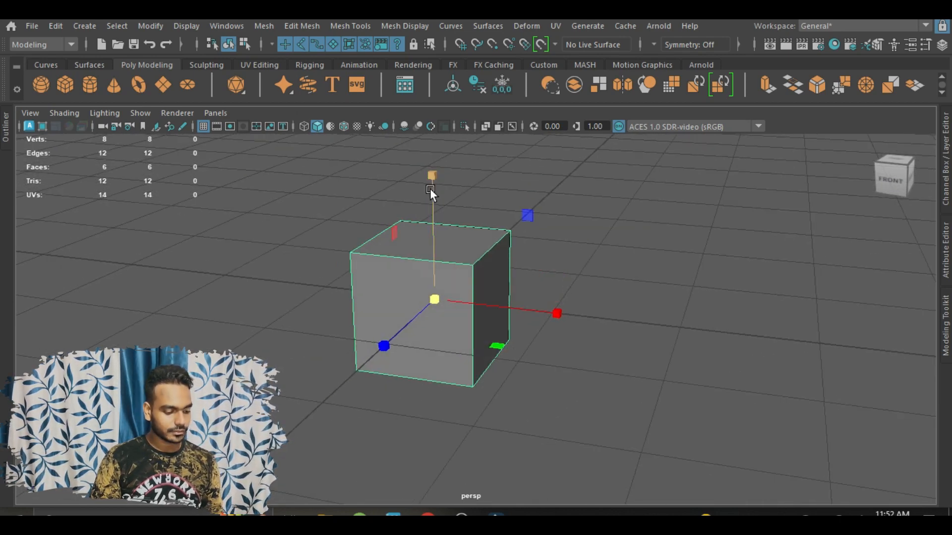
pyautogui.keyDown('alt'); pyautogui.moveTo(470, 261); pyautogui.dragTo(437, 221); pyautogui.keyUp('alt')
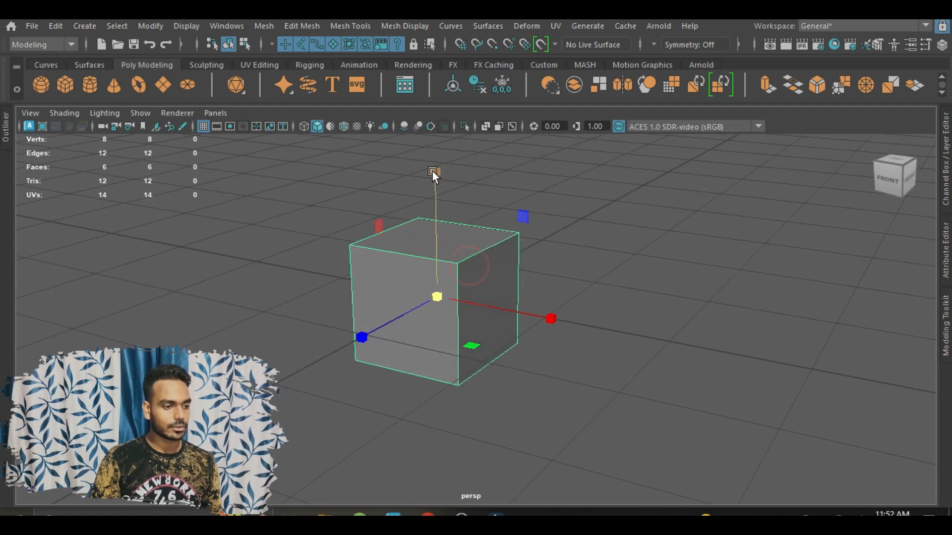
pyautogui.moveTo(434, 169); pyautogui.dragTo(420, 284)
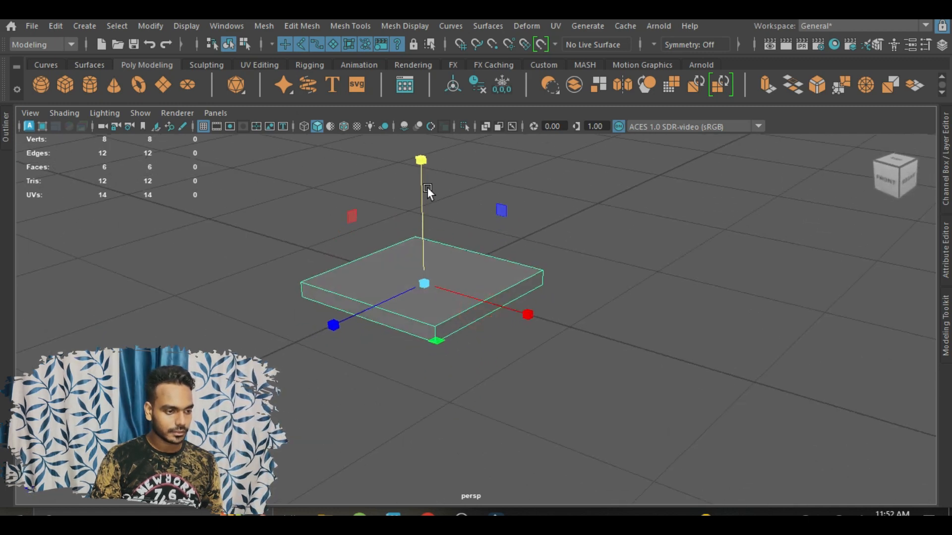
pyautogui.moveTo(426, 187); pyautogui.dragTo(419, 182)
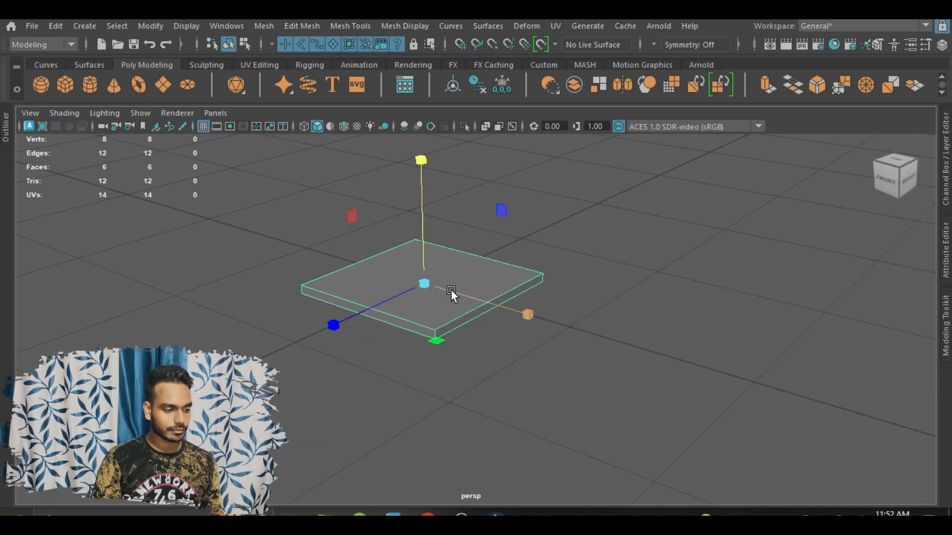
# Raise the slab above the grid along Y with the Move tool and clear its selection
pyautogui.press('w')
pyautogui.moveTo(420, 246); pyautogui.dragTo(420, 137)
pyautogui.keyDown('alt'); pyautogui.moveTo(464, 230); pyautogui.dragTo(484, 318); pyautogui.keyUp('alt')
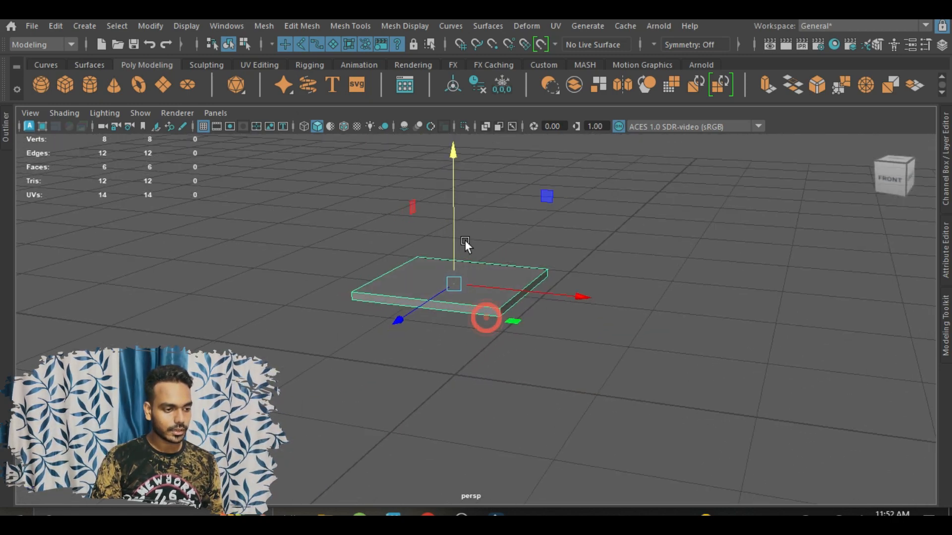
pyautogui.keyDown('alt'); pyautogui.moveTo(457, 235); pyautogui.dragTo(507, 311); pyautogui.keyUp('alt')
pyautogui.click(561, 296)
pyautogui.scroll(3, 540, 295)
pyautogui.click(489, 266)
pyautogui.click(646, 241)
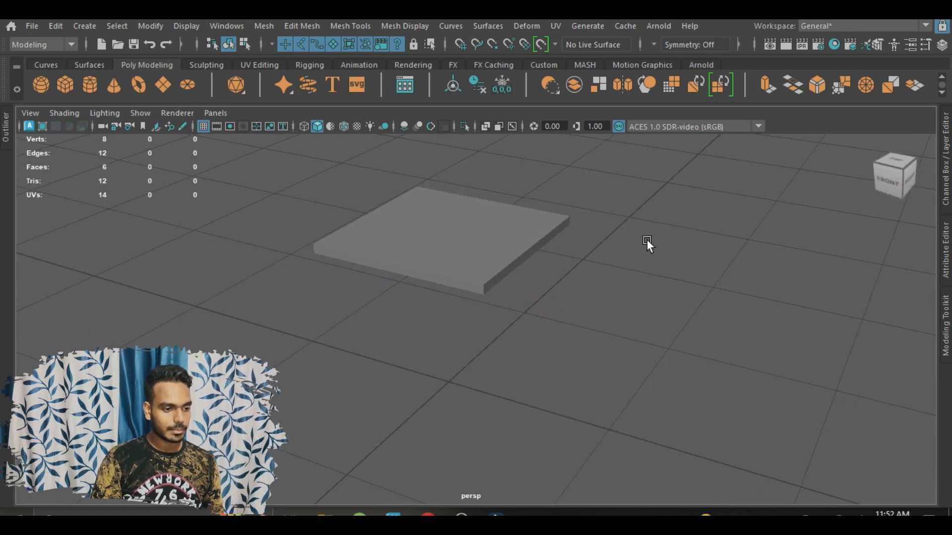
pyautogui.keyDown('alt'); pyautogui.moveTo(627, 278); pyautogui.dragTo(581, 275); pyautogui.keyUp('alt')
pyautogui.click(457, 281)
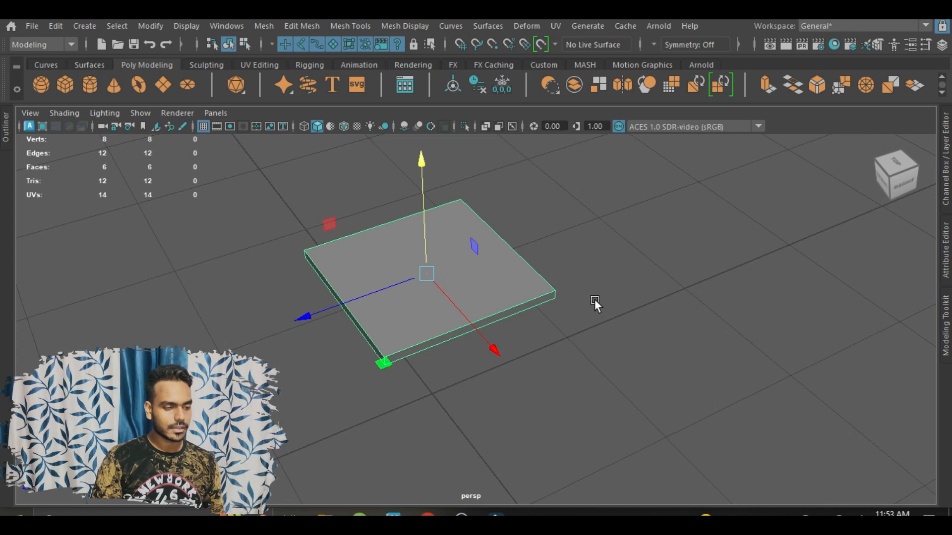
pyautogui.keyDown('alt'); pyautogui.moveTo(614, 263); pyautogui.dragTo(606, 240); pyautogui.keyUp('alt')
pyautogui.click(608, 239)
pyautogui.keyDown('alt'); pyautogui.moveTo(602, 304); pyautogui.dragTo(629, 332); pyautogui.keyUp('alt')
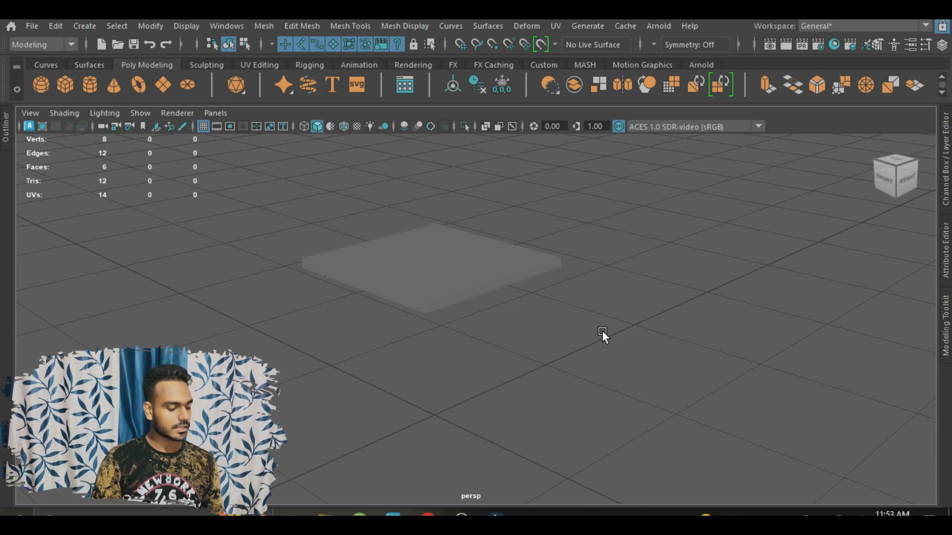
# Cycle the viewport background through light grey, blue gradient and black, returning to dark grey
pyautogui.hotkey('alt', 'b')
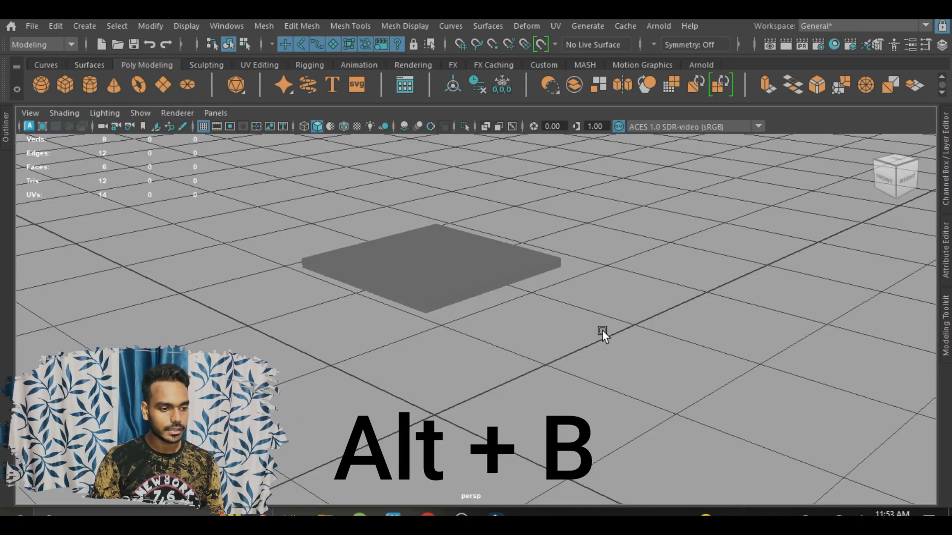
pyautogui.hotkey('alt', 'b')
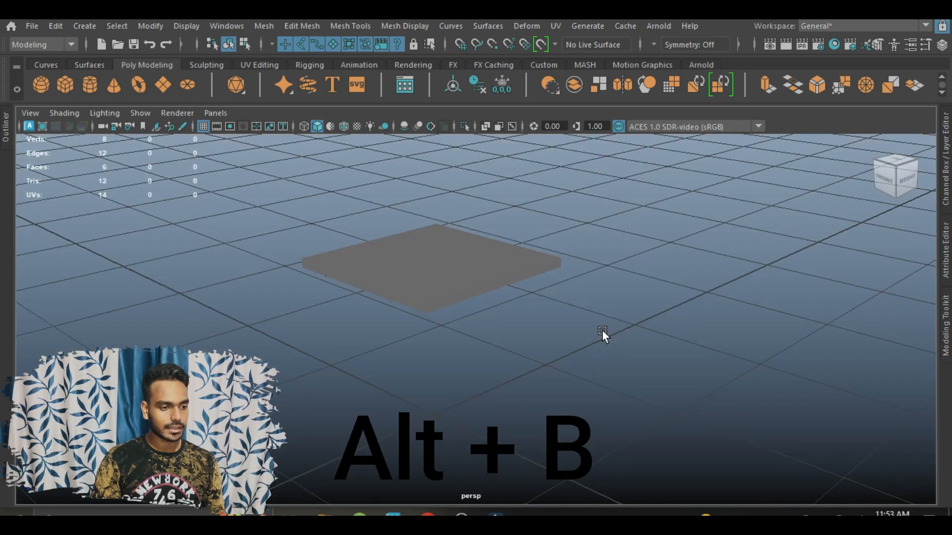
pyautogui.hotkey('alt', 'b')
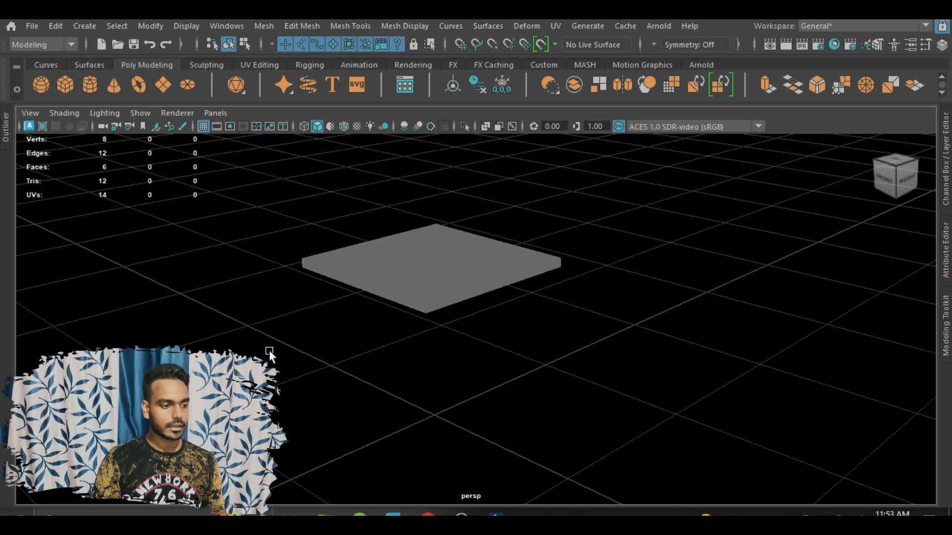
pyautogui.hotkey('alt', 'b')
pyautogui.hotkey('alt', 'b')
pyautogui.hotkey('alt', 'b')
pyautogui.hotkey('alt', 'b')
pyautogui.hotkey('alt', 'b')
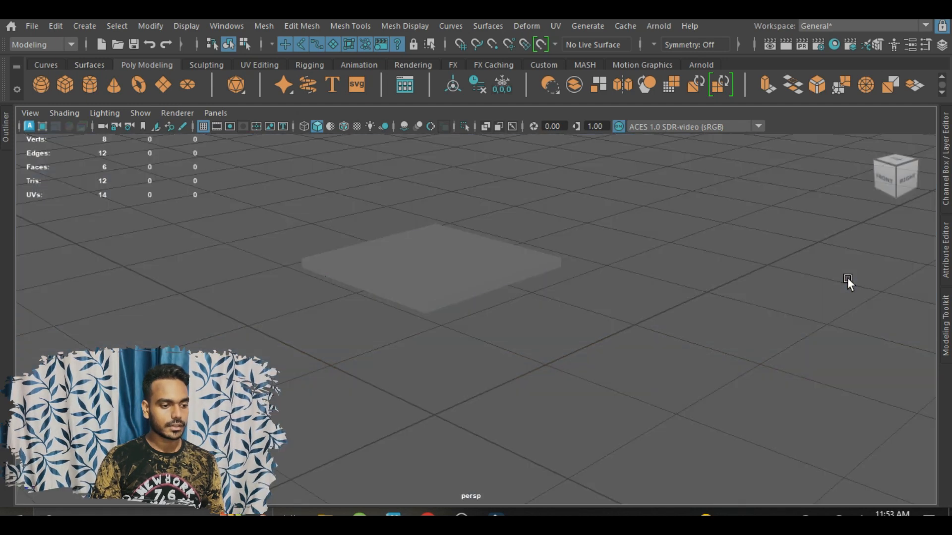
# Select the slab, centre it in the view and turn on Wireframe on shaded for the viewport
pyautogui.click(499, 278)
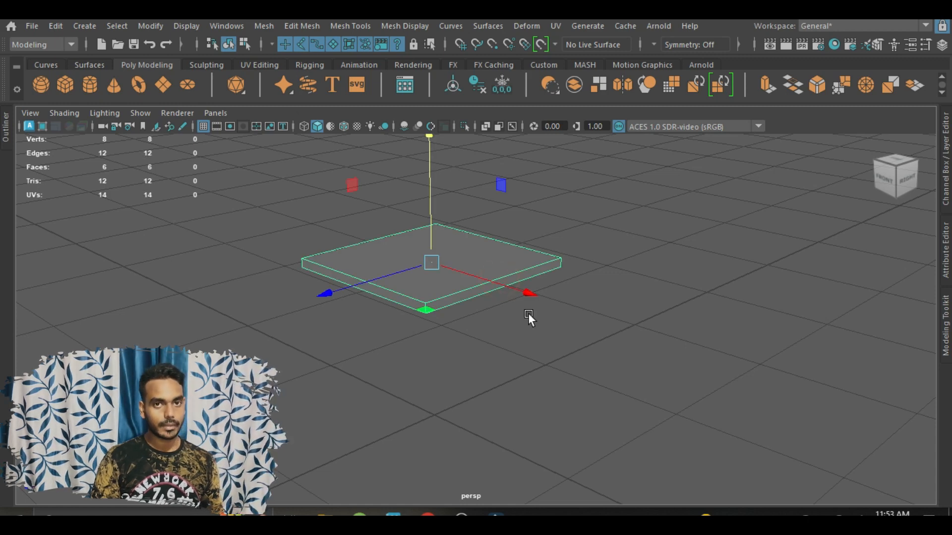
pyautogui.keyDown('alt'); pyautogui.moveTo(663, 311); pyautogui.dragTo(690, 343, button='middle'); pyautogui.keyUp('alt')
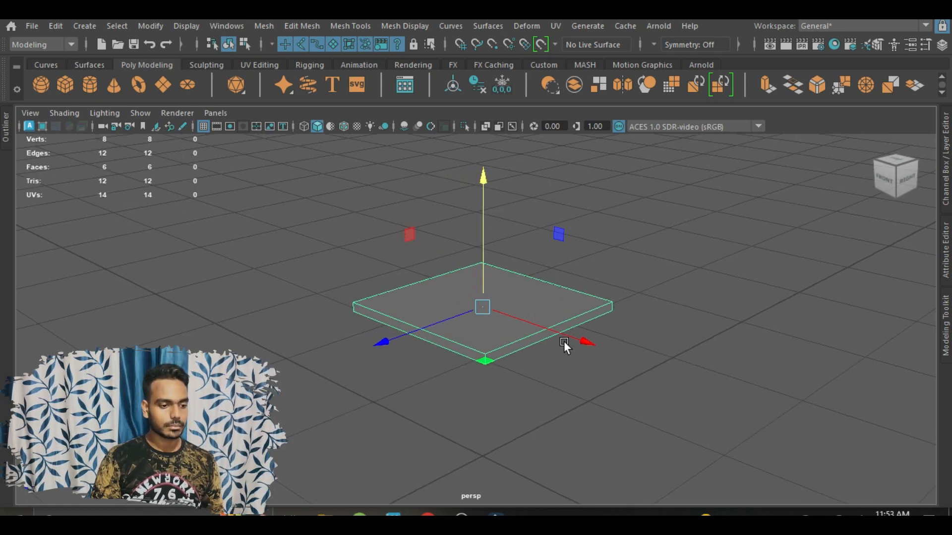
pyautogui.keyDown('alt'); pyautogui.moveTo(564, 341); pyautogui.dragTo(591, 333); pyautogui.keyUp('alt')
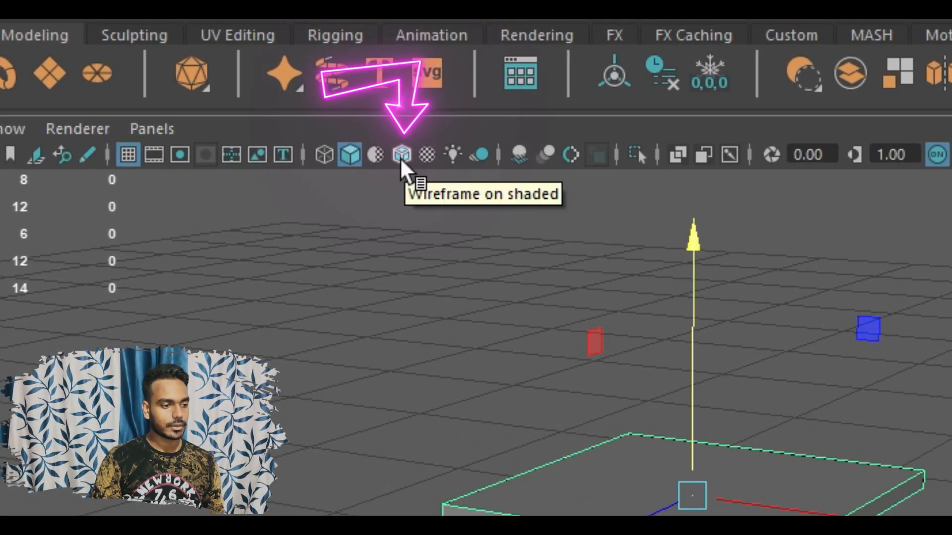
pyautogui.click(401, 155)
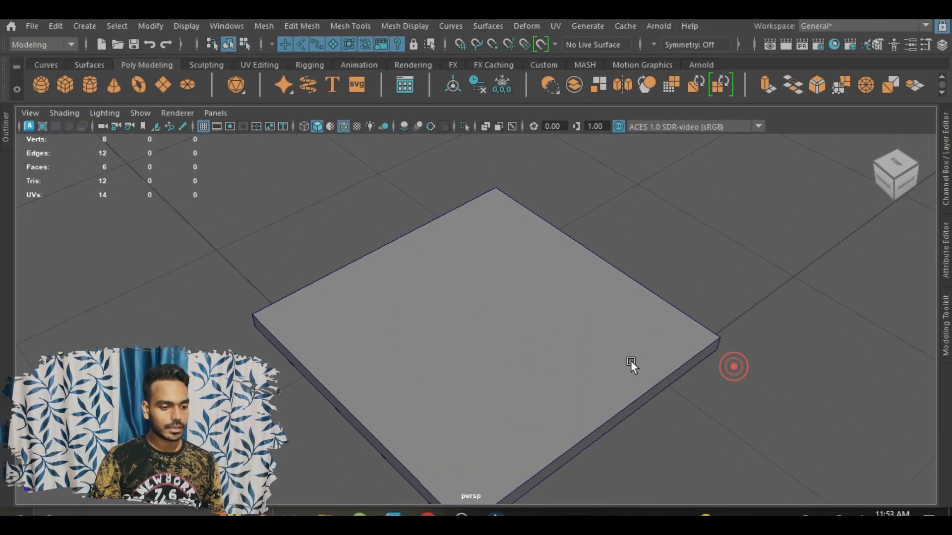
# Examine the slab's wireframe edges from above, from the sides and from below
pyautogui.keyDown('alt'); pyautogui.moveTo(631, 359); pyautogui.dragTo(596, 379); pyautogui.keyUp('alt')
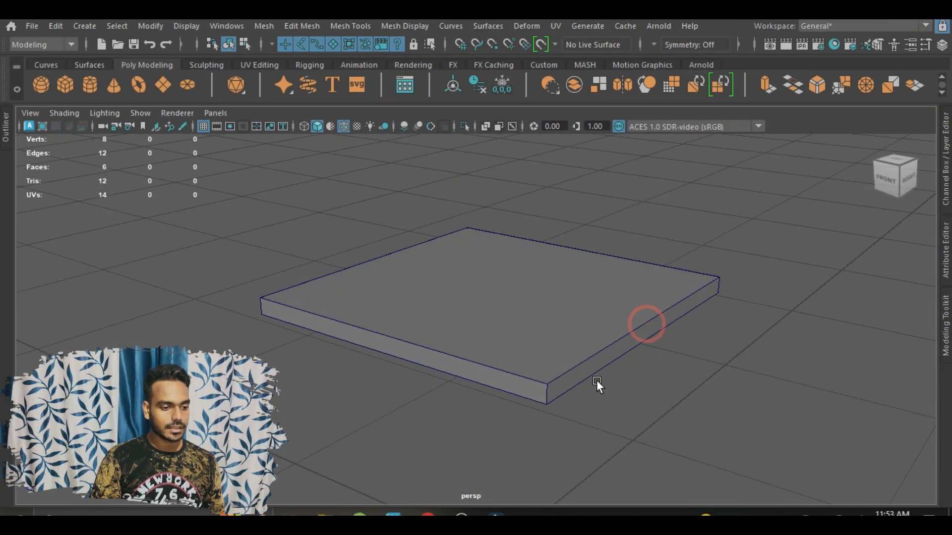
pyautogui.keyDown('alt'); pyautogui.moveTo(771, 335); pyautogui.dragTo(702, 322); pyautogui.keyUp('alt')
pyautogui.scroll(2, 721, 331)
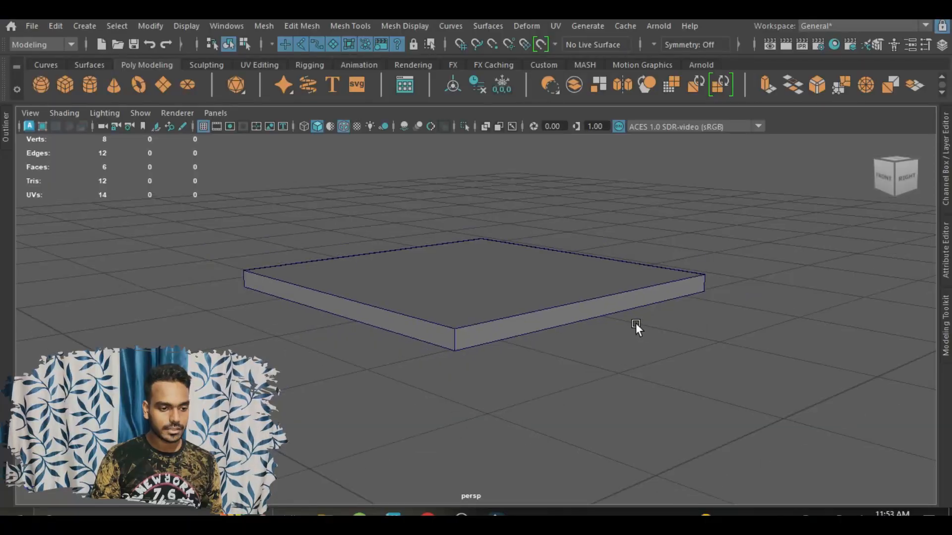
pyautogui.scroll(-4, 637, 327)
pyautogui.keyDown('alt'); pyautogui.moveTo(537, 301); pyautogui.dragTo(513, 326); pyautogui.keyUp('alt')
pyautogui.click(512, 326)
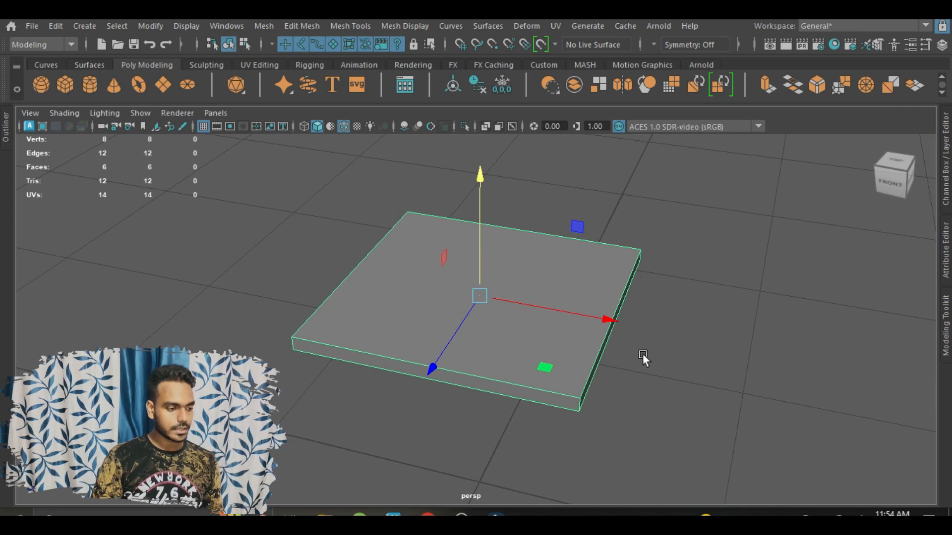
pyautogui.keyDown('alt'); pyautogui.moveTo(642, 352); pyautogui.dragTo(606, 328); pyautogui.keyUp('alt')
pyautogui.scroll(-3, 629, 337)
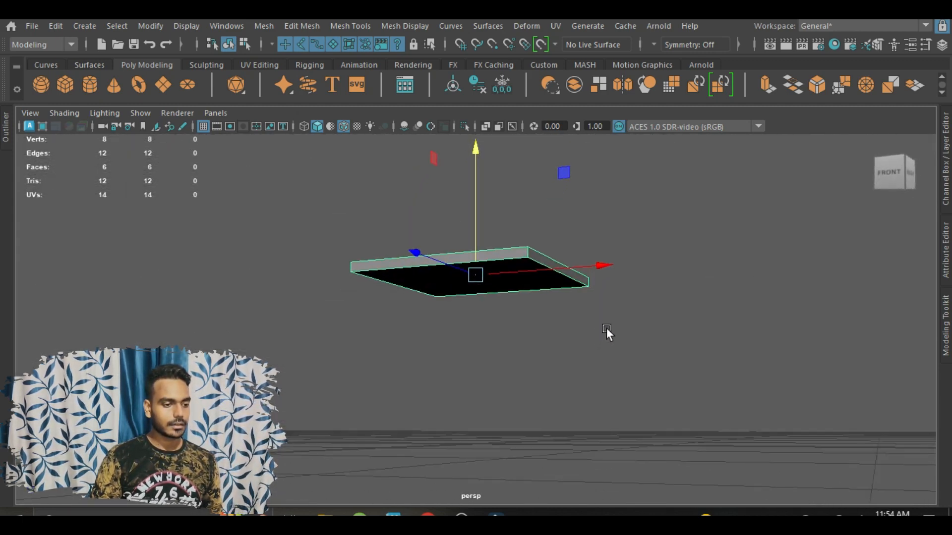
pyautogui.scroll(2, 528, 324)
pyautogui.keyDown('alt'); pyautogui.moveTo(528, 325); pyautogui.dragTo(570, 367); pyautogui.keyUp('alt')
pyautogui.scroll(1, 464, 312)
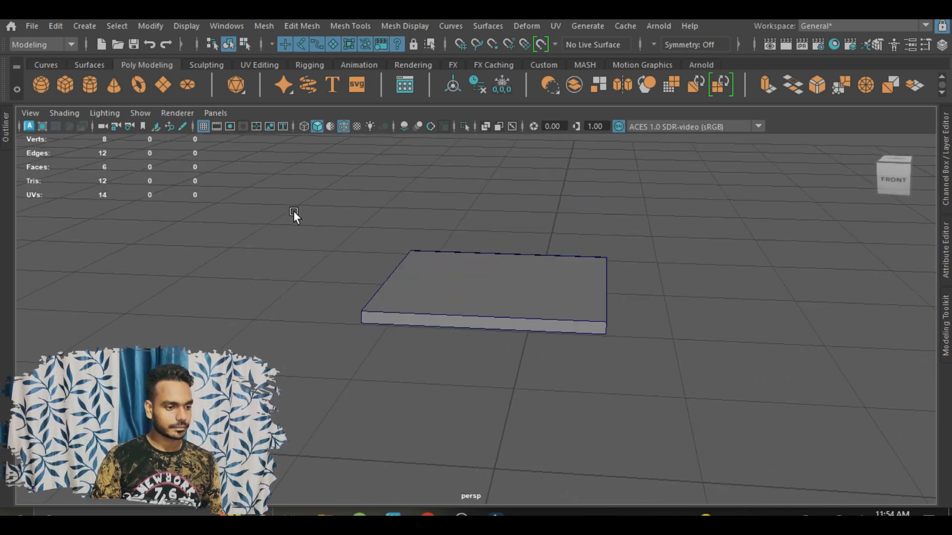
# Create a new polygon cube at the grid centre beneath the slab
pyautogui.keyDown('alt'); pyautogui.moveTo(295, 215); pyautogui.dragTo(334, 310); pyautogui.keyUp('alt')
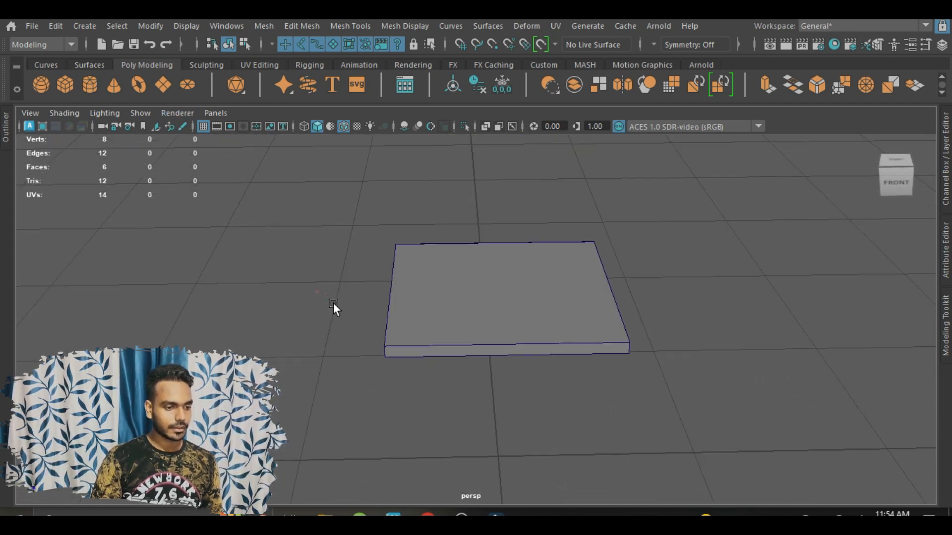
pyautogui.click(65, 91)
pyautogui.scroll(-4, 602, 377)
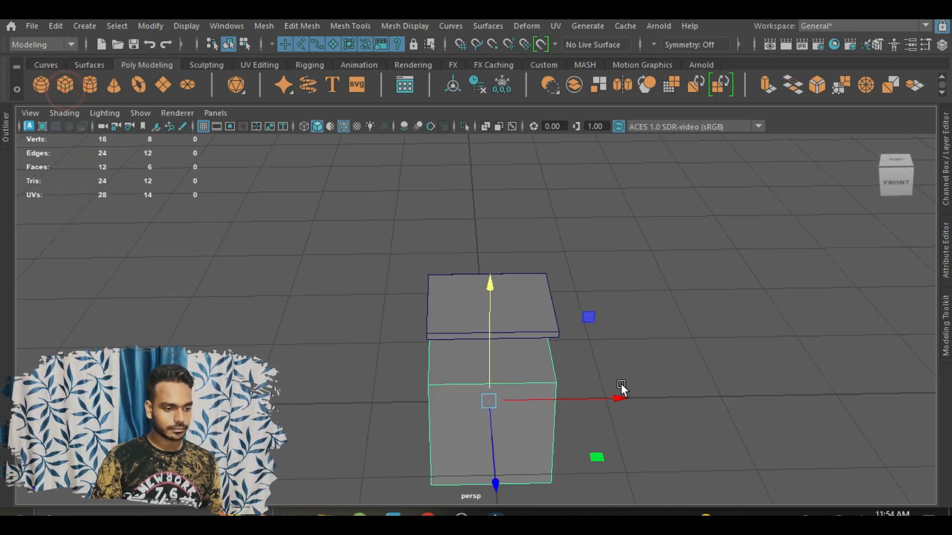
pyautogui.keyDown('alt'); pyautogui.moveTo(603, 389); pyautogui.dragTo(530, 346); pyautogui.keyUp('alt')
pyautogui.keyDown('alt'); pyautogui.moveTo(512, 391); pyautogui.dragTo(387, 388); pyautogui.keyUp('alt')
# Scale the new cube taller along Y and slimmer overall to form a table leg
pyautogui.press('r')
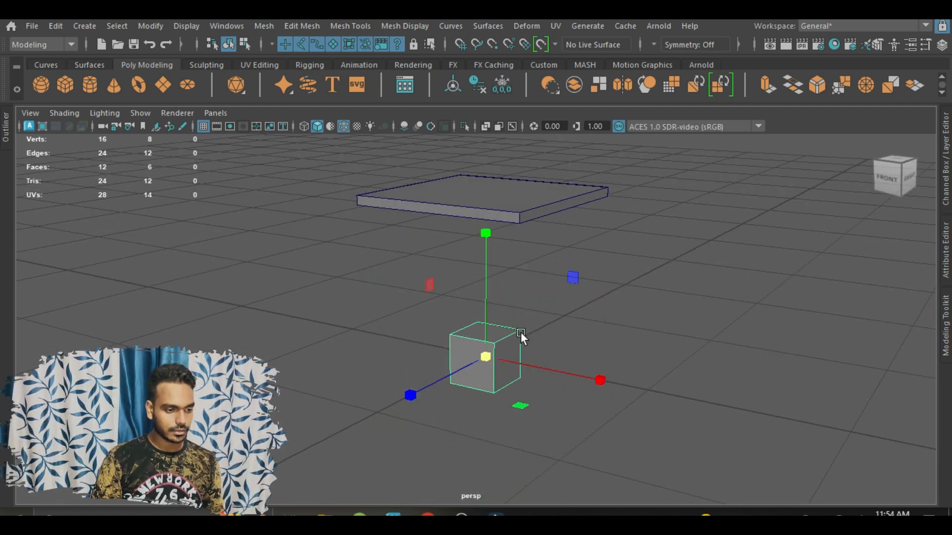
pyautogui.moveTo(486, 319); pyautogui.dragTo(483, 218)
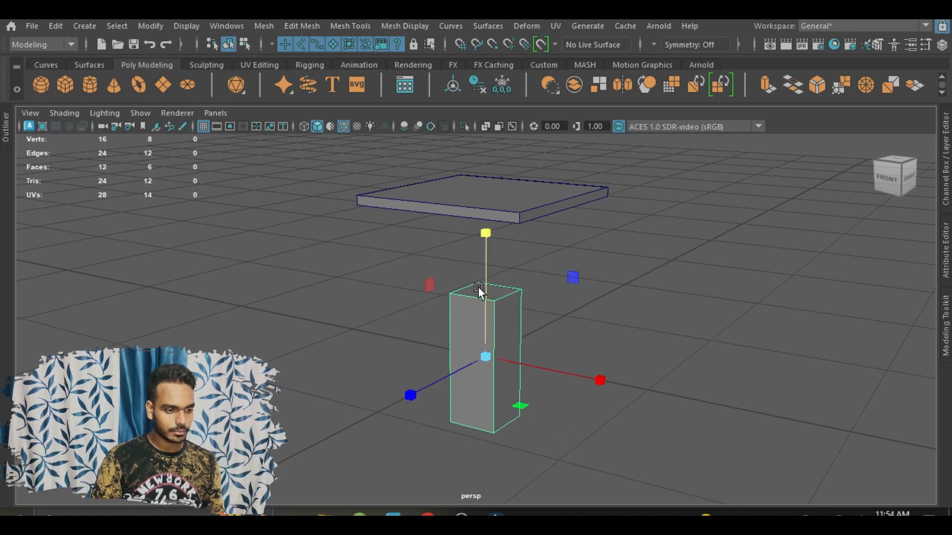
pyautogui.moveTo(485, 291); pyautogui.dragTo(488, 182)
pyautogui.moveTo(486, 356); pyautogui.dragTo(430, 377)
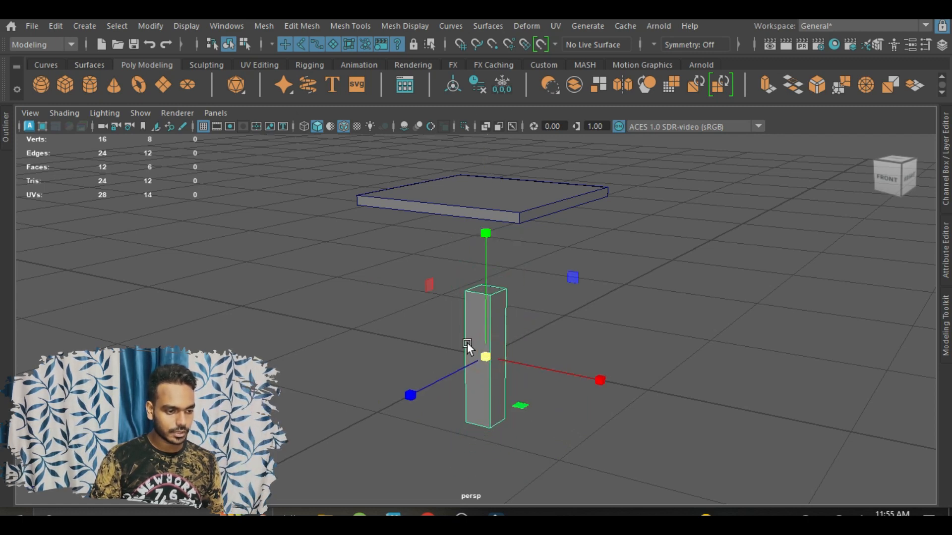
pyautogui.moveTo(487, 308); pyautogui.dragTo(487, 231)
# Move the leg up to the slab's underside and along X to near the slab's edge, and clear its selection
pyautogui.press('w')
pyautogui.keyDown('alt'); pyautogui.moveTo(557, 411); pyautogui.dragTo(595, 404); pyautogui.keyUp('alt')
pyautogui.moveTo(489, 284); pyautogui.dragTo(494, 230)
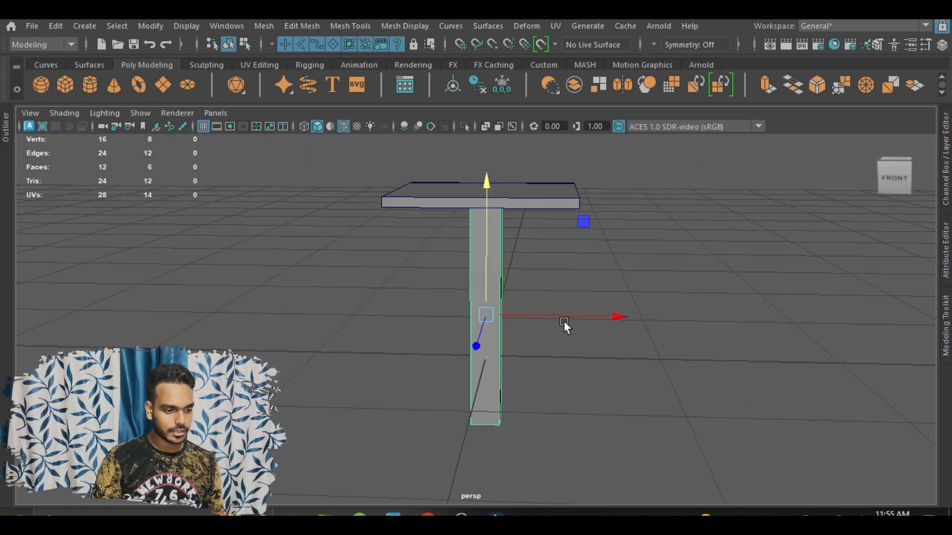
pyautogui.moveTo(564, 321); pyautogui.dragTo(539, 367)
pyautogui.moveTo(513, 311); pyautogui.dragTo(584, 302)
pyautogui.click(516, 260)
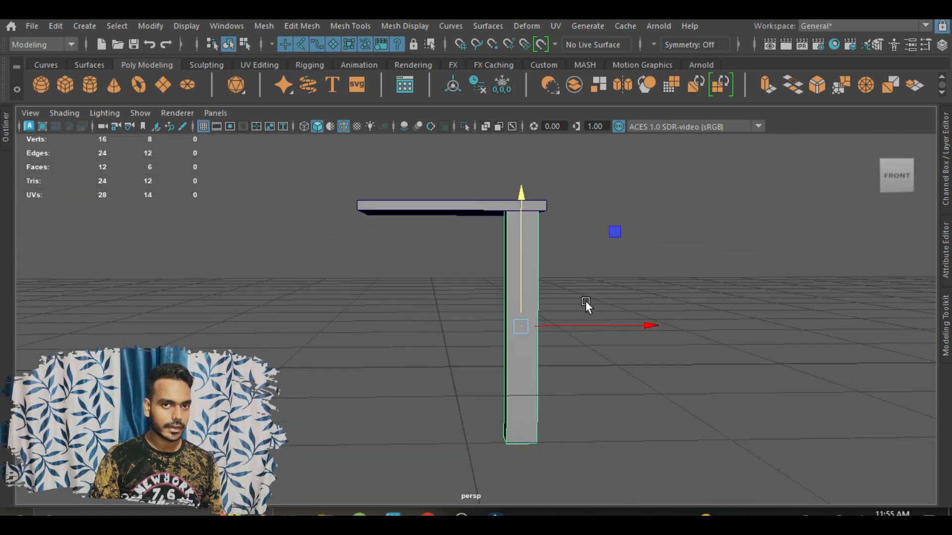
pyautogui.keyDown('alt'); pyautogui.moveTo(703, 289); pyautogui.dragTo(634, 258); pyautogui.keyUp('alt')
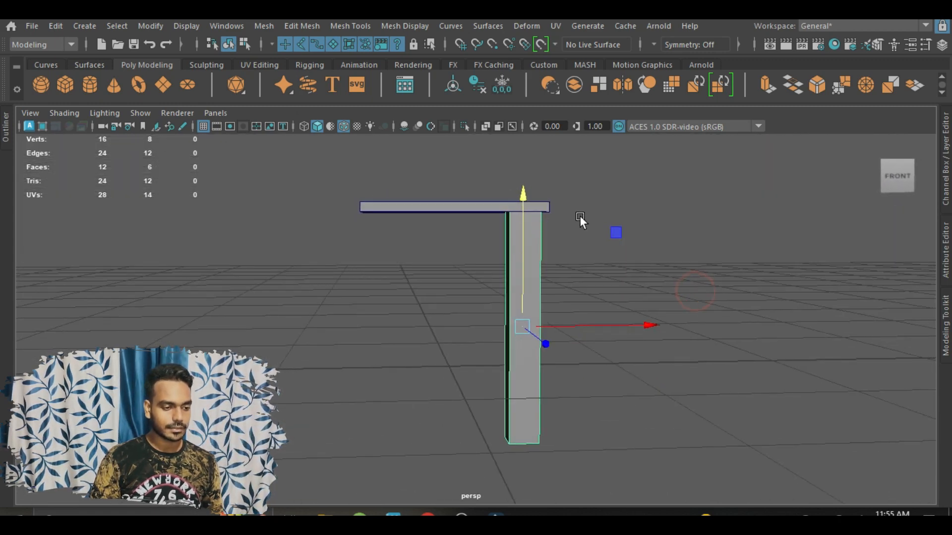
pyautogui.click(611, 201)
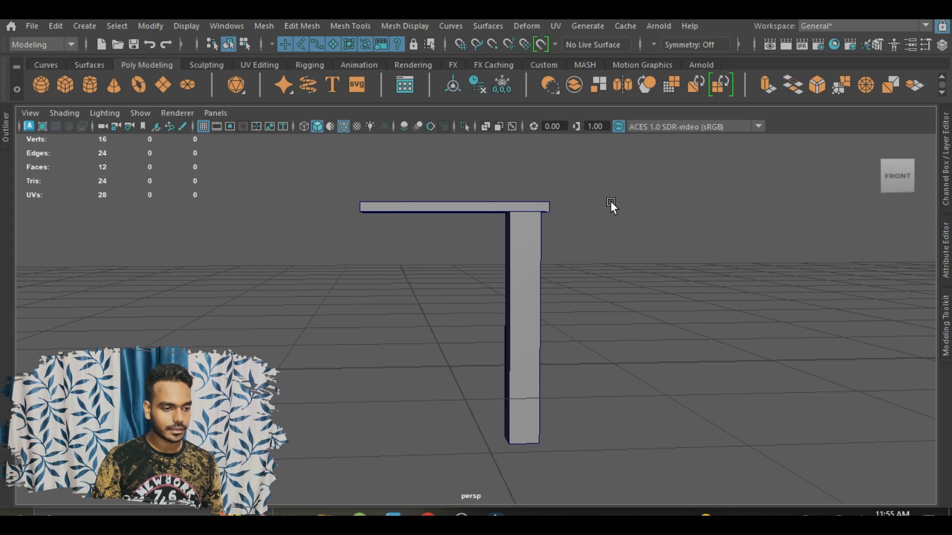
# Switch from the single perspective view to the four-view layout with top, front, side and perspective
pyautogui.press('space')
pyautogui.press('space')
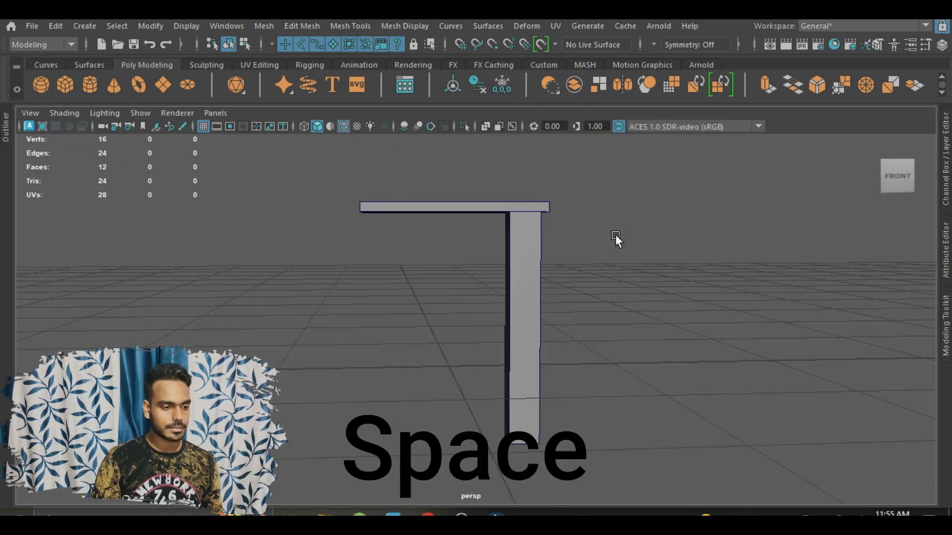
pyautogui.press('space')
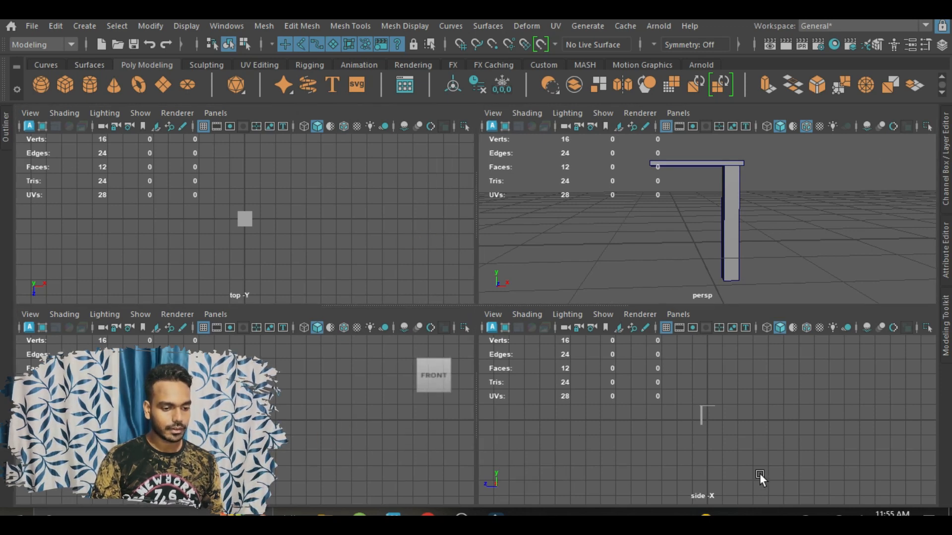
# Return from the four-view layout to the single perspective view and clear the leg's selection
pyautogui.click(733, 225)
pyautogui.moveTo(790, 217)
pyautogui.mouseDown()
pyautogui.moveTo(815, 225)
pyautogui.moveTo(790, 227)
pyautogui.mouseUp()
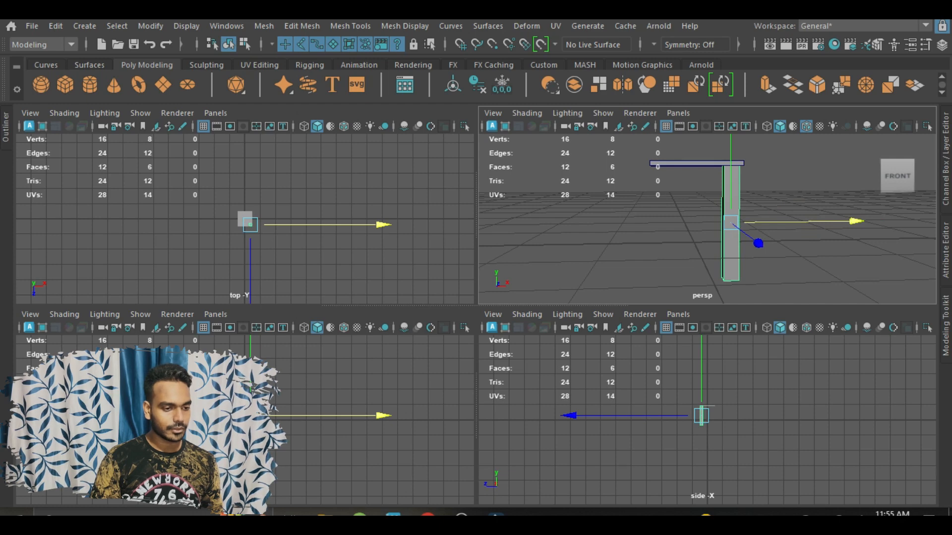
pyautogui.press('space')
pyautogui.press('space')
pyautogui.press('space')
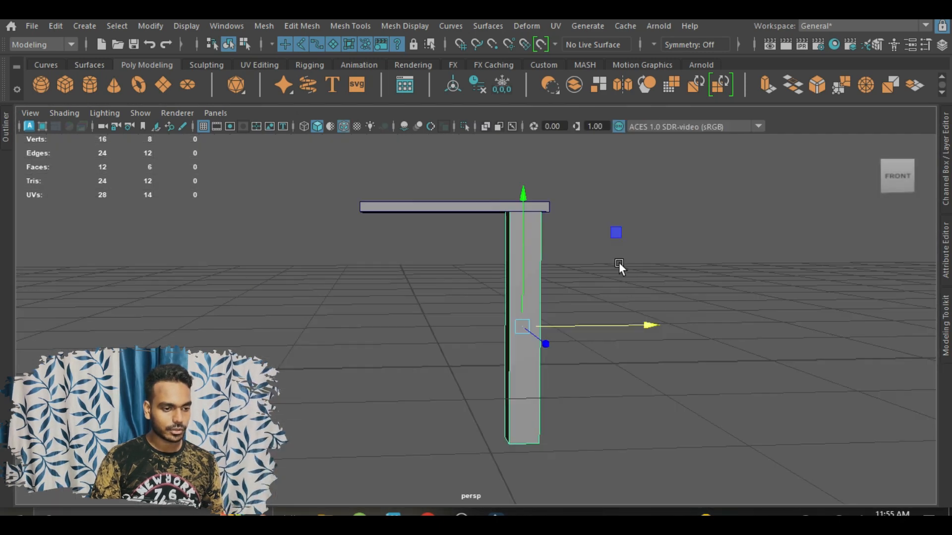
pyautogui.scroll(1, 614, 258)
pyautogui.click(620, 219)
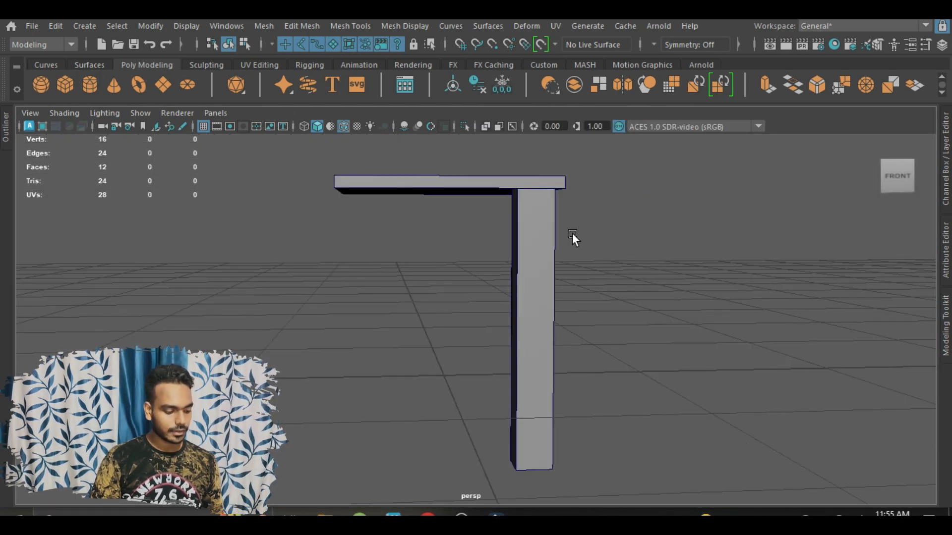
# Switch the perspective view to the Front View with the hotbox view choices
pyautogui.press('space')
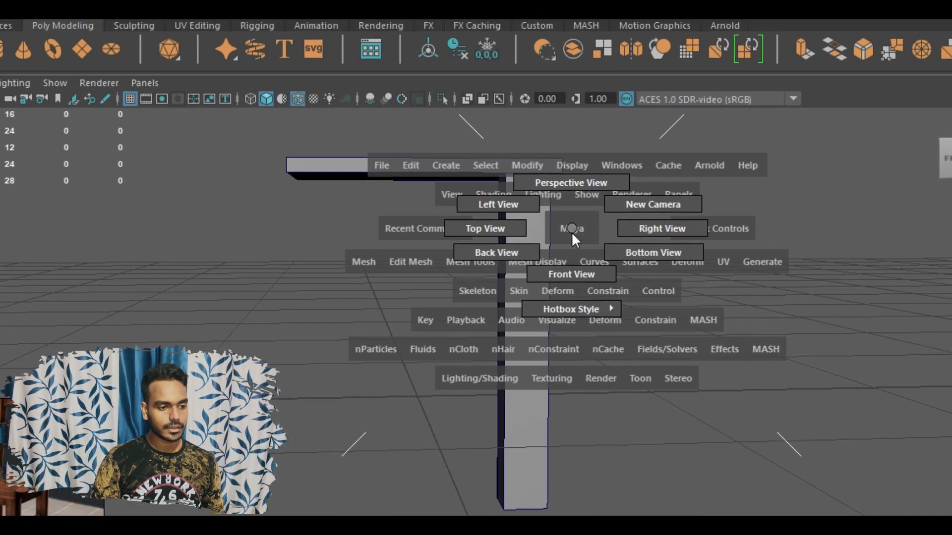
pyautogui.moveTo(573, 234); pyautogui.dragTo(637, 248, button='right')
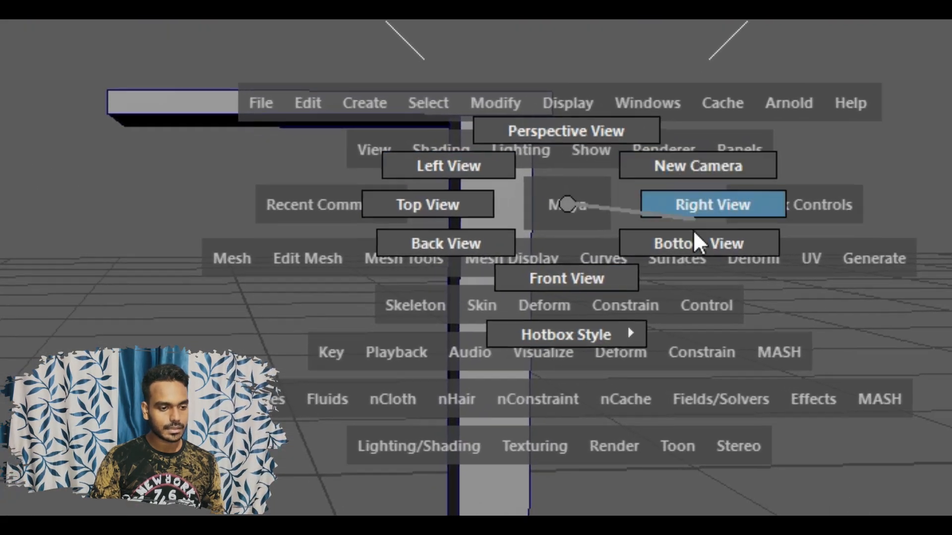
pyautogui.moveTo(693, 231); pyautogui.dragTo(567, 279, button='right')
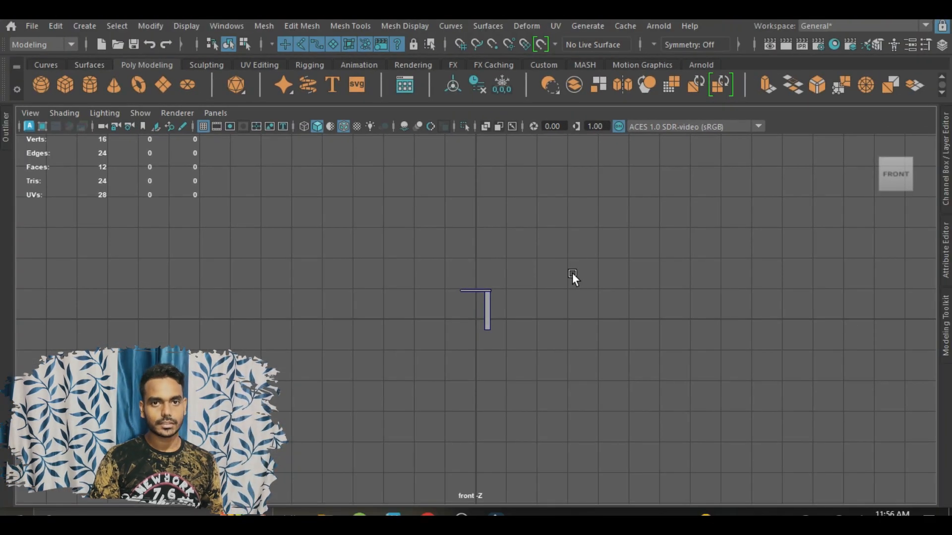
pyautogui.scroll(8, 518, 312)
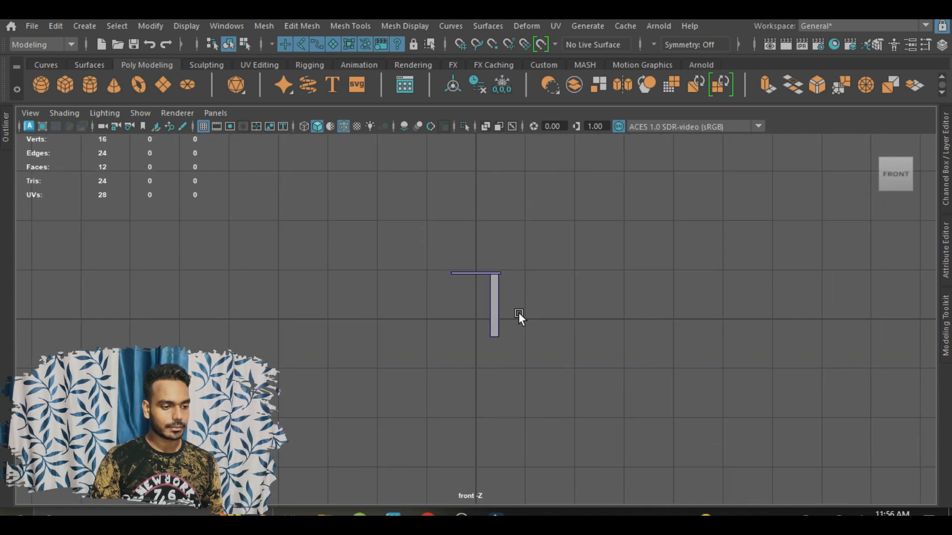
# Show the four-view layout briefly and change the front view back to the Perspective View
pyautogui.press('space')
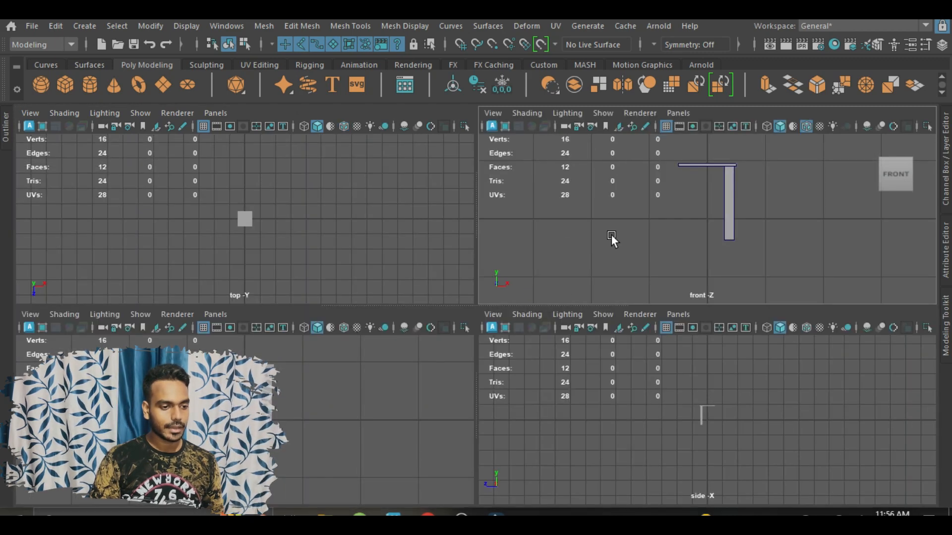
pyautogui.press('space')
pyautogui.press('space')
pyautogui.moveTo(587, 254); pyautogui.dragTo(586, 203)
pyautogui.press('space')
pyautogui.scroll(-5, 570, 322)
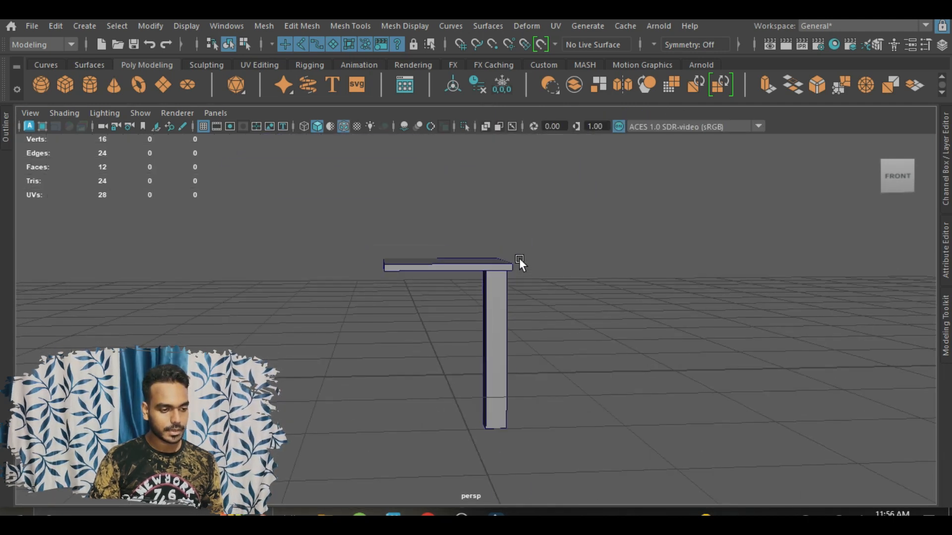
# Switch to the Front View and select the table leg for moving
pyautogui.press('space')
pyautogui.moveTo(519, 258); pyautogui.dragTo(516, 295)
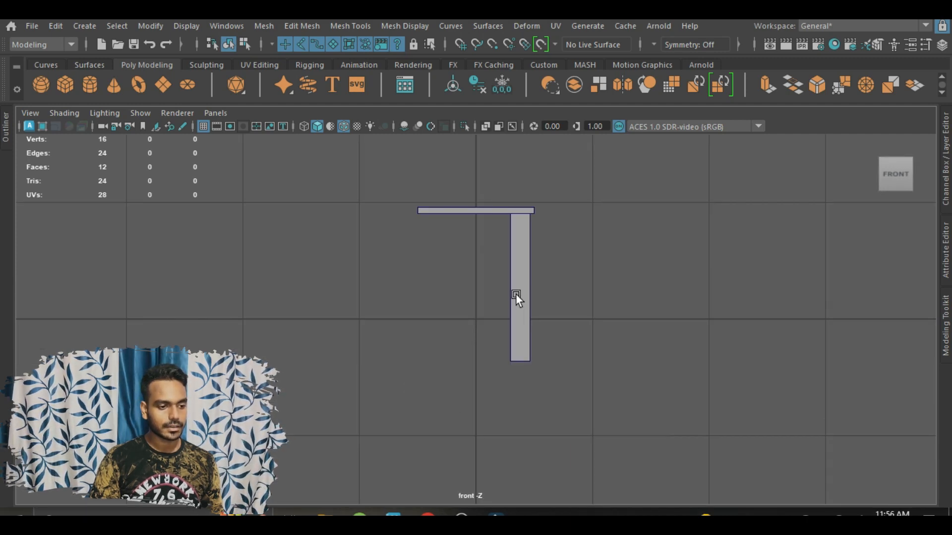
pyautogui.scroll(6, 515, 293)
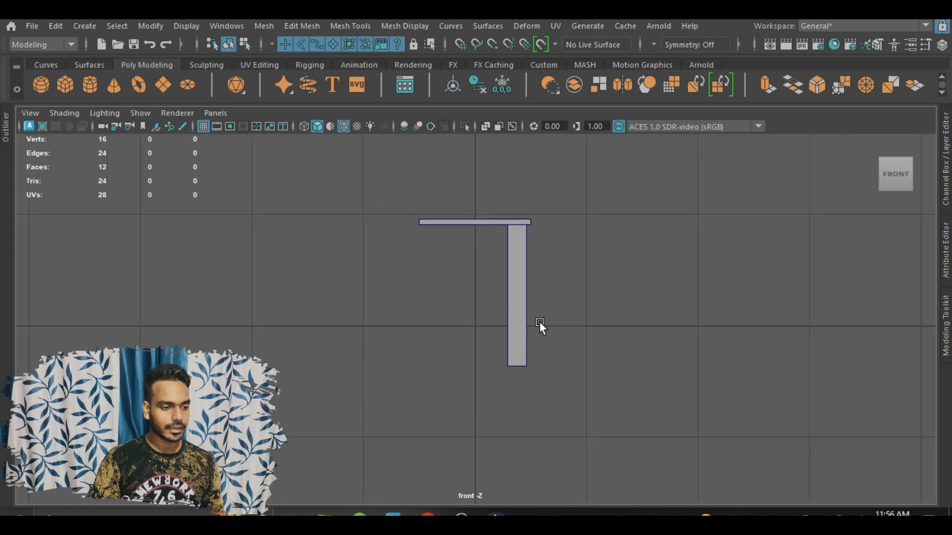
pyautogui.click(527, 275)
pyautogui.scroll(4, 527, 274)
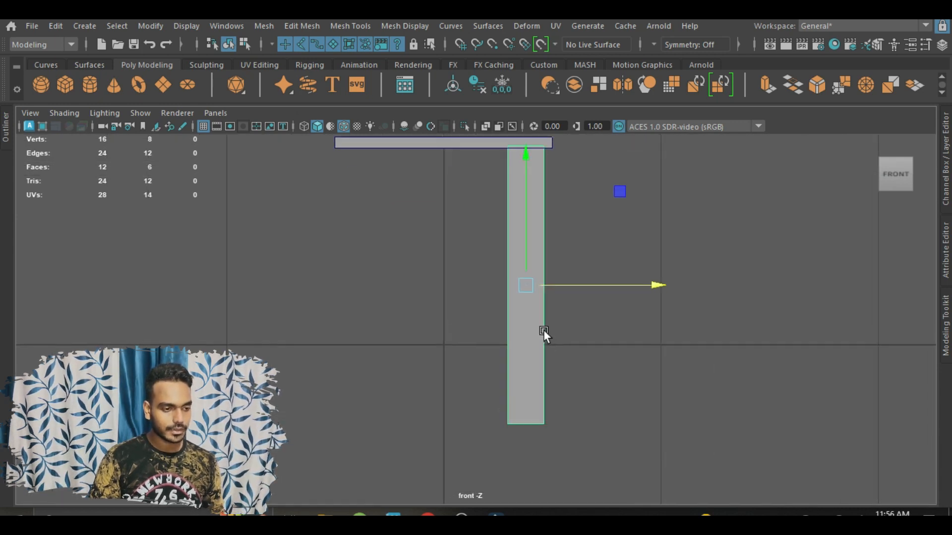
pyautogui.scroll(-5, 540, 275)
pyautogui.scroll(3, 554, 299)
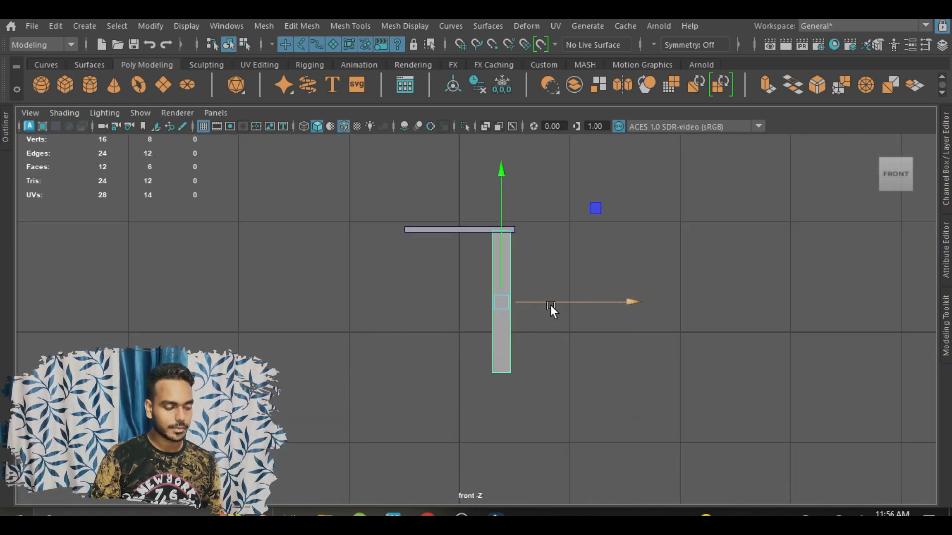
pyautogui.scroll(2, 543, 284)
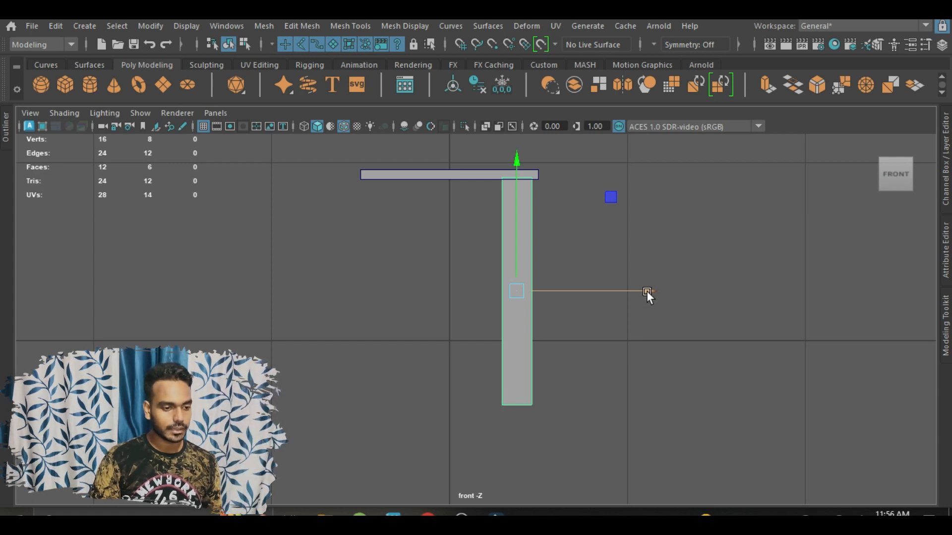
# Try moving the leg itself along X toward the slab's opposite edge and undo the move
pyautogui.click(644, 292)
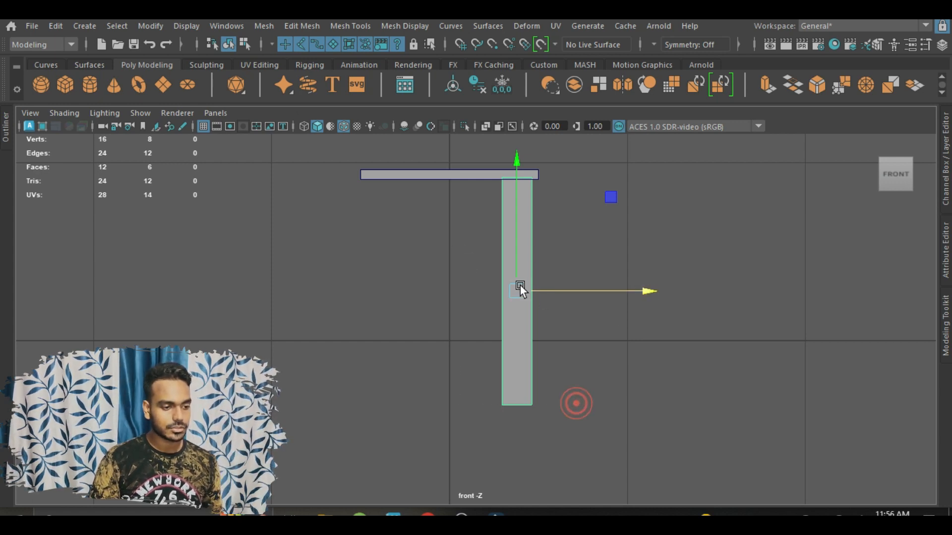
pyautogui.moveTo(558, 290); pyautogui.dragTo(422, 281, button='middle')
pyautogui.hotkey('ctrl', 'z')
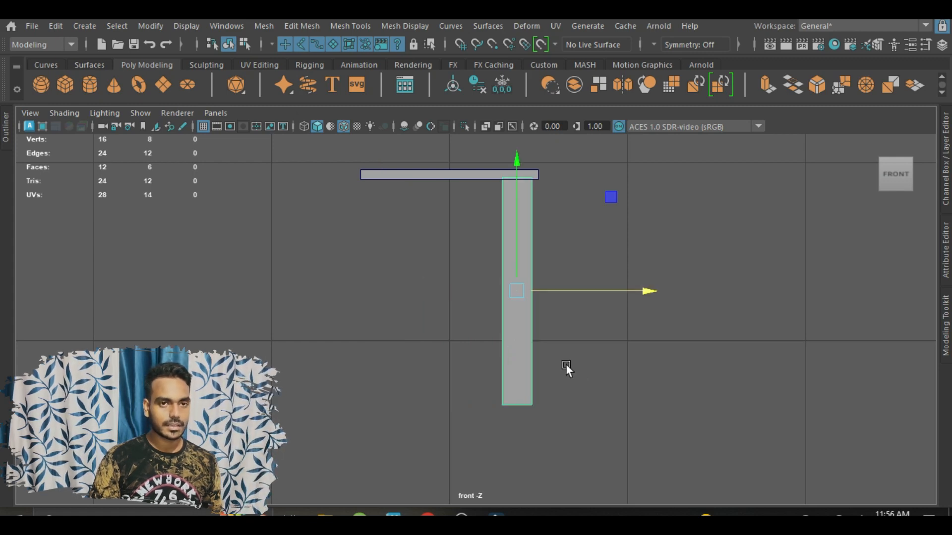
# Duplicate the leg with the Duplicate command, move the copy along X under the slab's opposite edge, and delete that copy
pyautogui.click(517, 320)
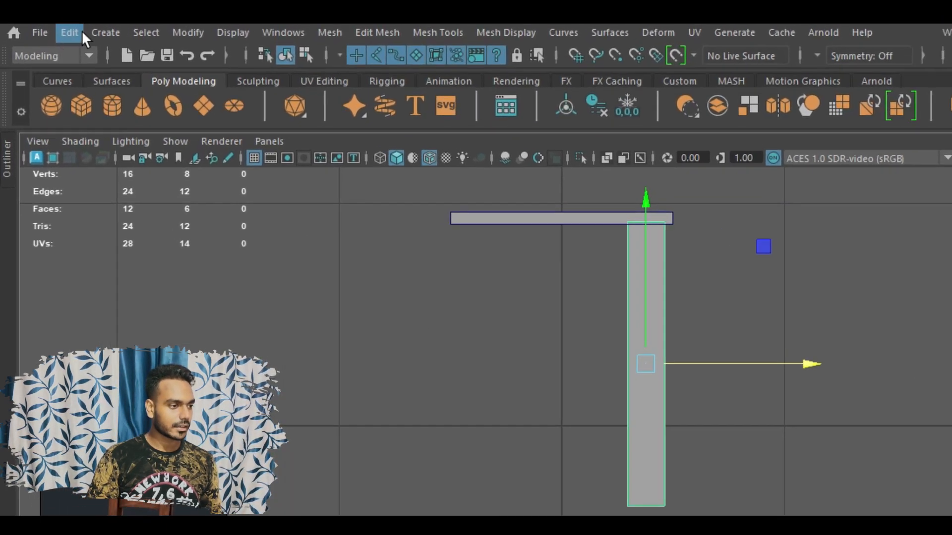
pyautogui.click(56, 25)
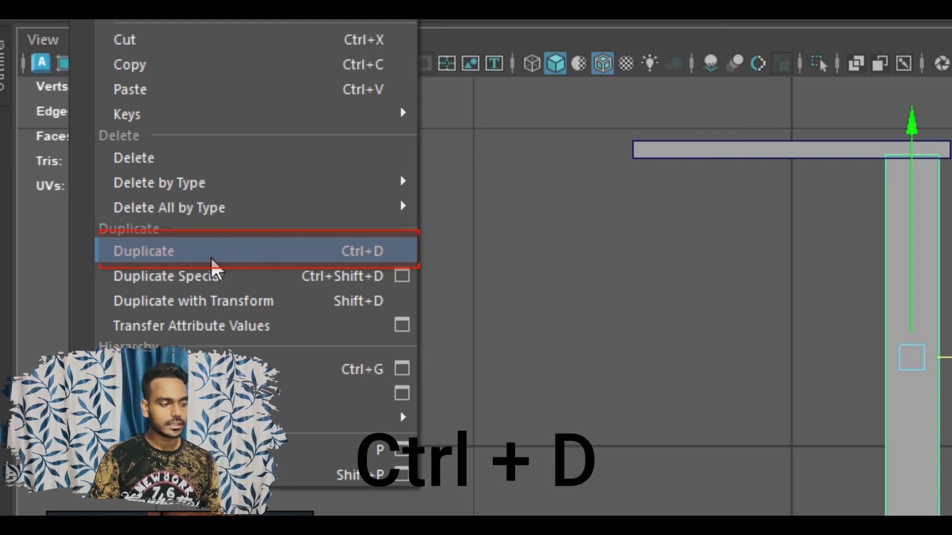
pyautogui.click(212, 252)
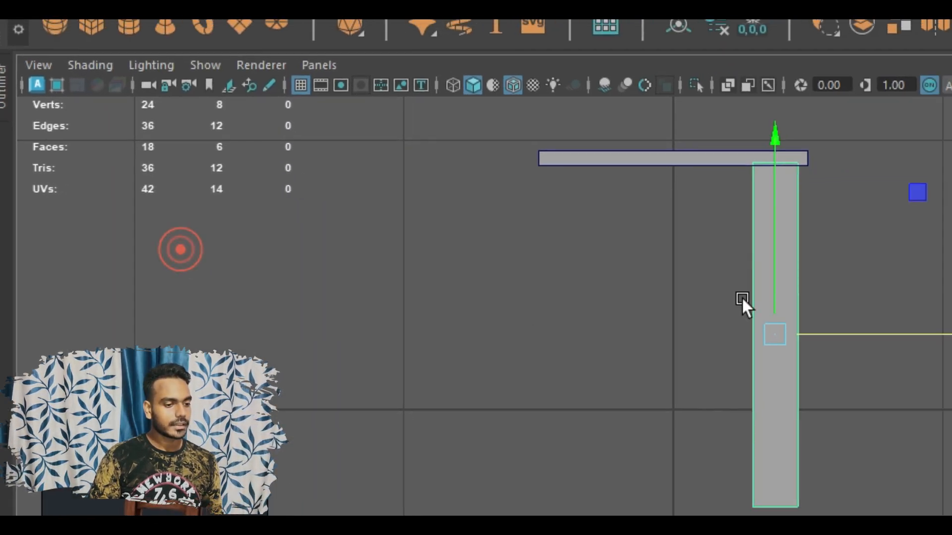
pyautogui.moveTo(574, 293); pyautogui.dragTo(474, 296)
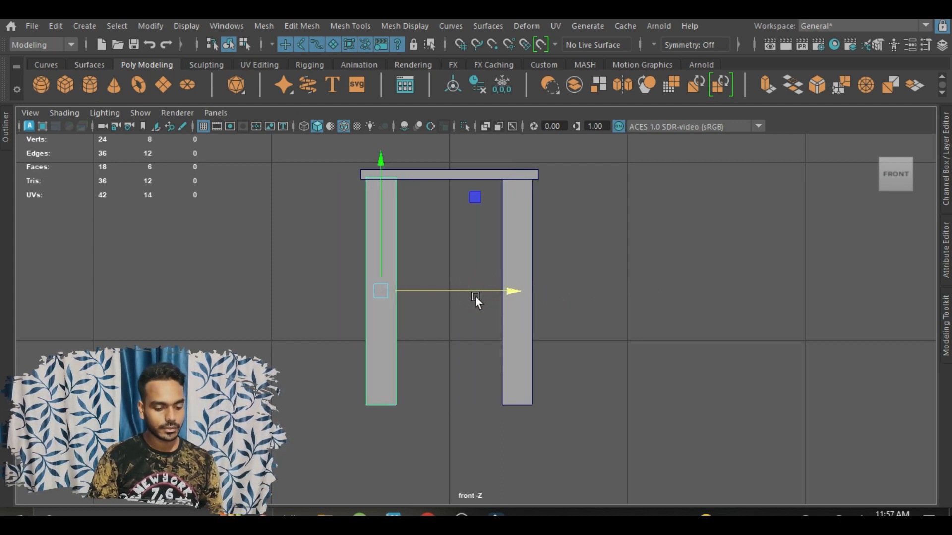
pyautogui.press('Delete')
# Duplicate the remaining leg again, shift the copy along X to the slab's other end, and remove it
pyautogui.click(525, 292)
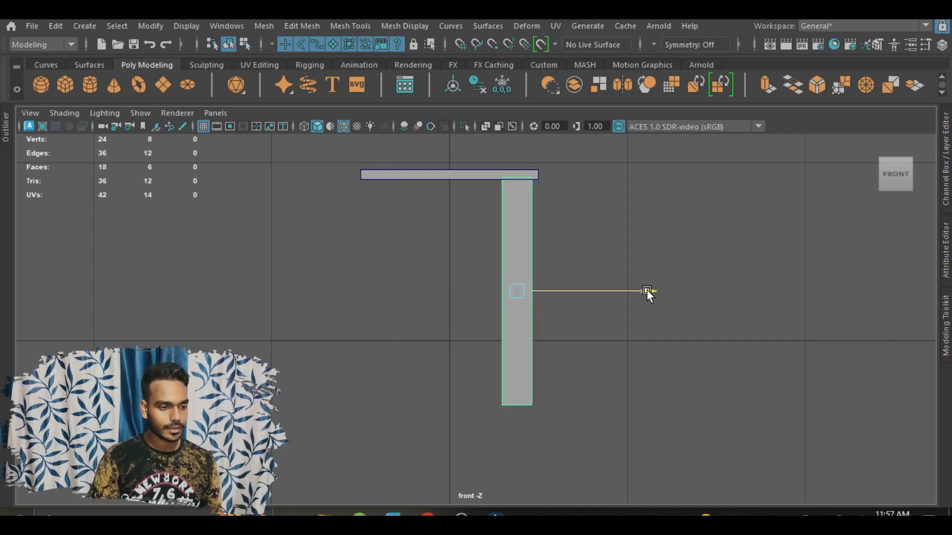
pyautogui.moveTo(646, 290); pyautogui.dragTo(514, 294)
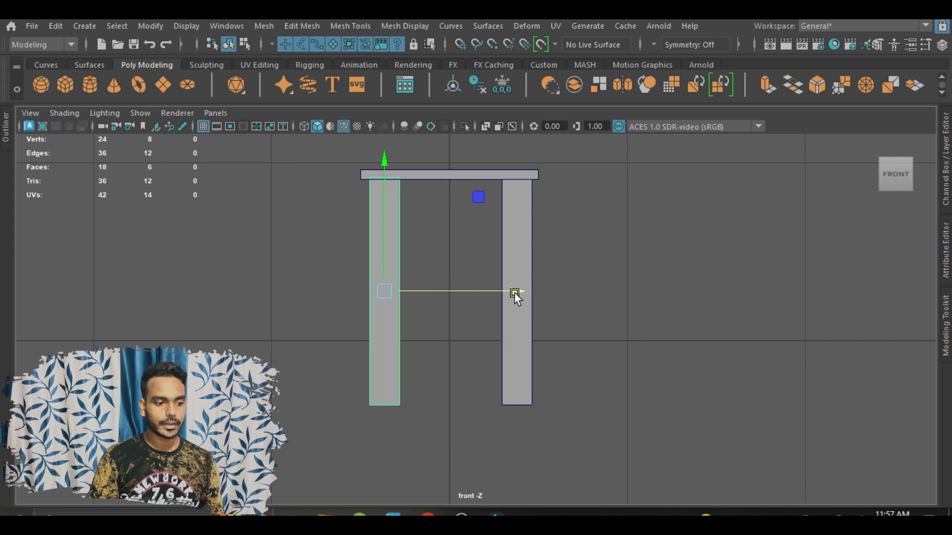
pyautogui.press('Delete')
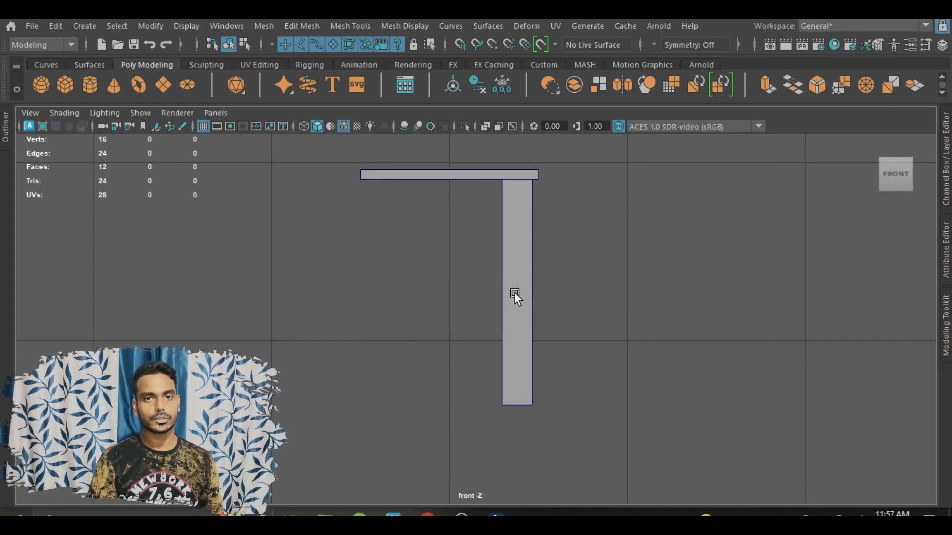
# Clone the leg along X while moving it, placing the copy under the slab's opposite edge, and clear the selection
pyautogui.click(525, 290)
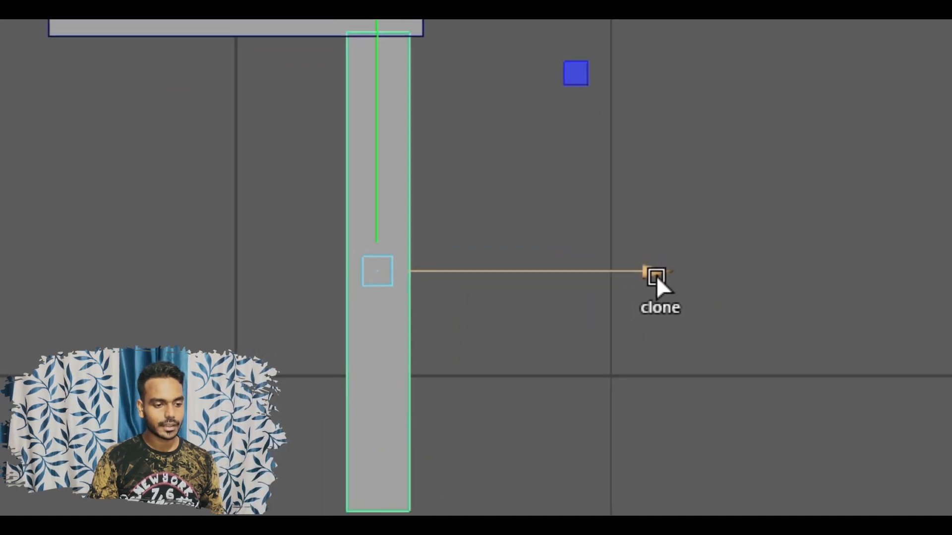
pyautogui.moveTo(656, 276)
pyautogui.keyDown('shift'); pyautogui.mouseDown()
pyautogui.moveTo(597, 289)
pyautogui.moveTo(401, 295)
pyautogui.mouseUp(); pyautogui.keyUp('shift')
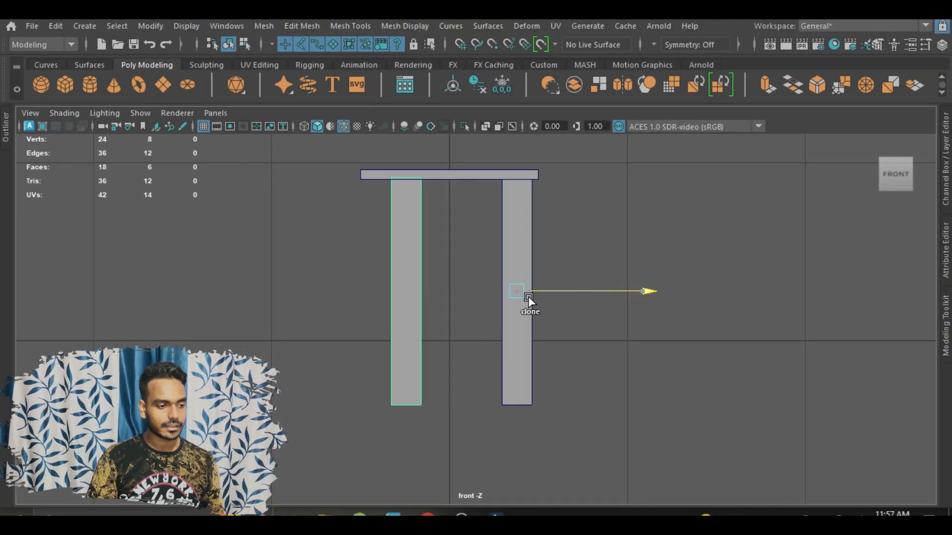
pyautogui.moveTo(529, 299)
pyautogui.keyDown('shift'); pyautogui.mouseDown()
pyautogui.moveTo(505, 299)
pyautogui.moveTo(514, 299)
pyautogui.mouseUp(); pyautogui.keyUp('shift')
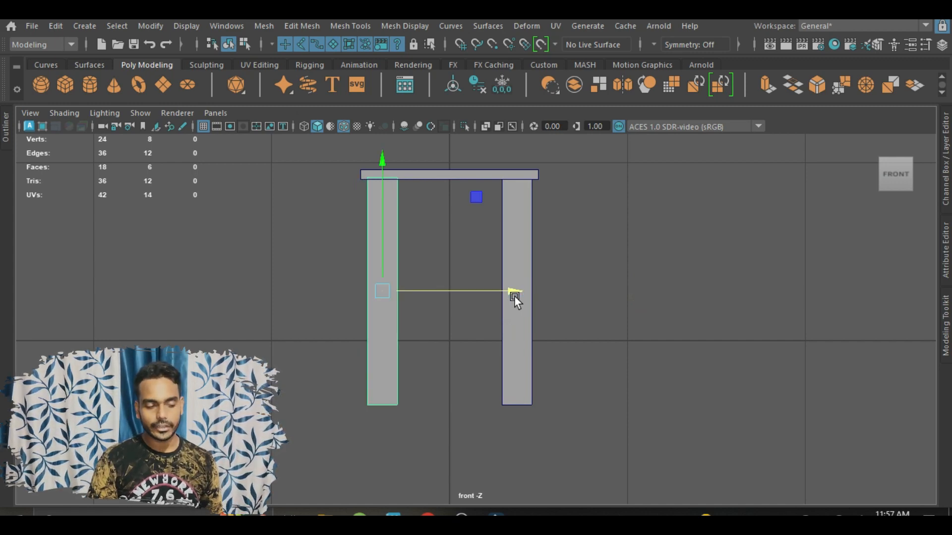
pyautogui.click(597, 301)
# Select both legs and switch from the front view to an angled perspective view of the table
pyautogui.click(525, 267)
pyautogui.keyDown('shift'); pyautogui.click(379, 247); pyautogui.keyUp('shift')
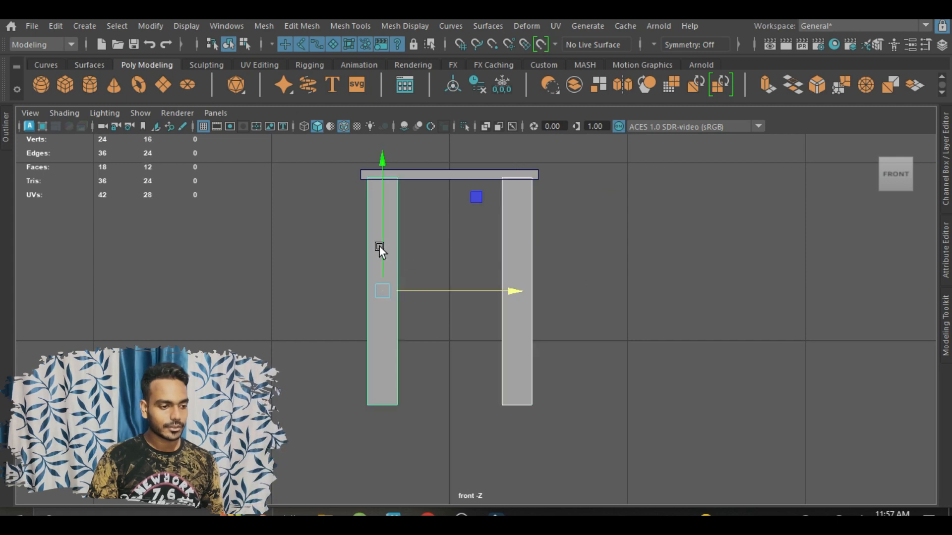
pyautogui.press('space')
pyautogui.moveTo(634, 250); pyautogui.dragTo(622, 230)
pyautogui.keyDown('alt'); pyautogui.moveTo(614, 305); pyautogui.dragTo(508, 363); pyautogui.keyUp('alt')
# Select both front legs, clone them along Z under the slab's back edge to make four legs, and clear the selection
pyautogui.click(518, 341)
pyautogui.click(481, 314)
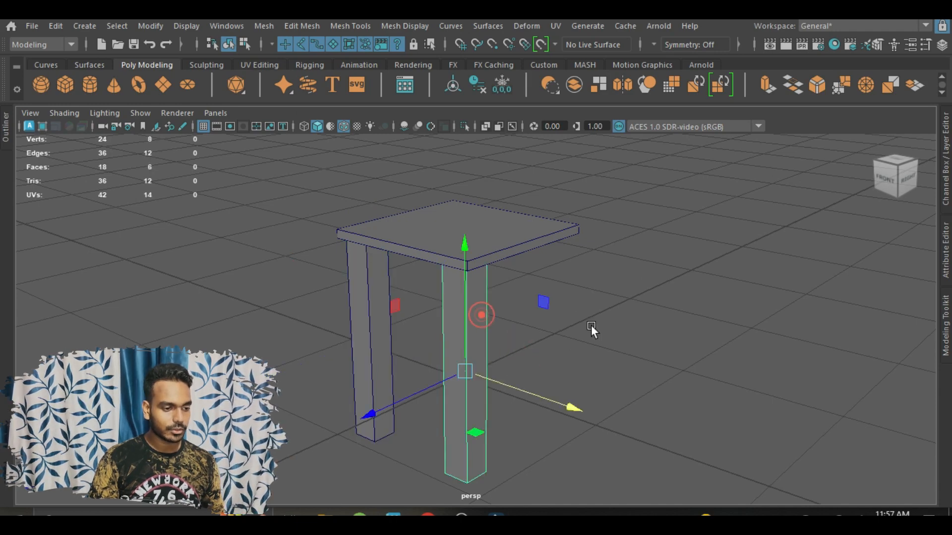
pyautogui.keyDown('alt'); pyautogui.moveTo(655, 331); pyautogui.dragTo(526, 310); pyautogui.keyUp('alt')
pyautogui.keyDown('alt'); pyautogui.moveTo(622, 245); pyautogui.dragTo(622, 334); pyautogui.keyUp('alt')
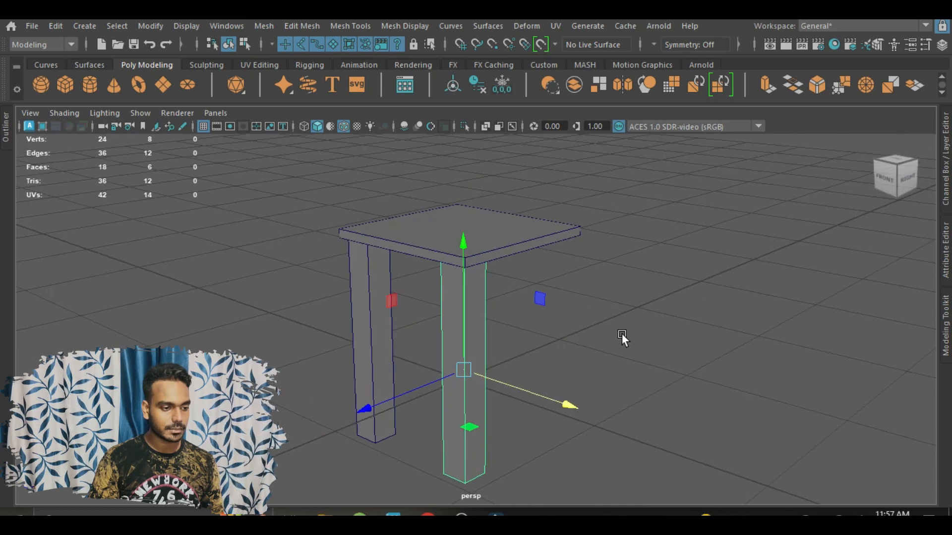
pyautogui.keyDown('shift'); pyautogui.click(370, 309); pyautogui.keyUp('shift')
pyautogui.keyDown('alt'); pyautogui.moveTo(435, 399); pyautogui.dragTo(403, 401); pyautogui.keyUp('alt')
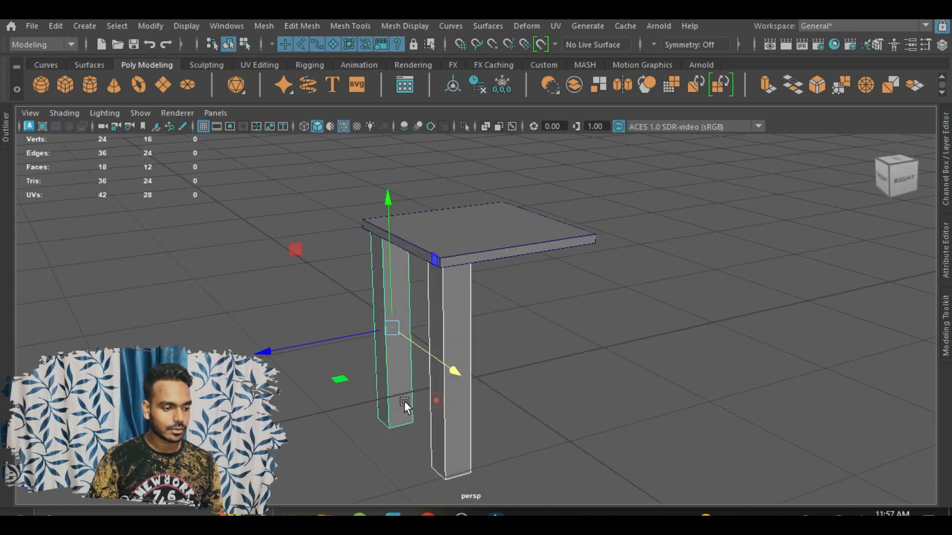
pyautogui.keyDown('shift'); pyautogui.moveTo(319, 341); pyautogui.dragTo(433, 335); pyautogui.keyUp('shift')
pyautogui.moveTo(662, 336)
pyautogui.keyDown('alt'); pyautogui.mouseDown()
pyautogui.moveTo(532, 322)
pyautogui.moveTo(637, 323)
pyautogui.mouseUp(); pyautogui.keyUp('alt')
pyautogui.click(665, 323)
pyautogui.keyDown('alt'); pyautogui.moveTo(665, 323); pyautogui.dragTo(531, 336, button='right'); pyautogui.keyUp('alt')
pyautogui.keyDown('alt'); pyautogui.moveTo(677, 317); pyautogui.dragTo(604, 341); pyautogui.keyUp('alt')
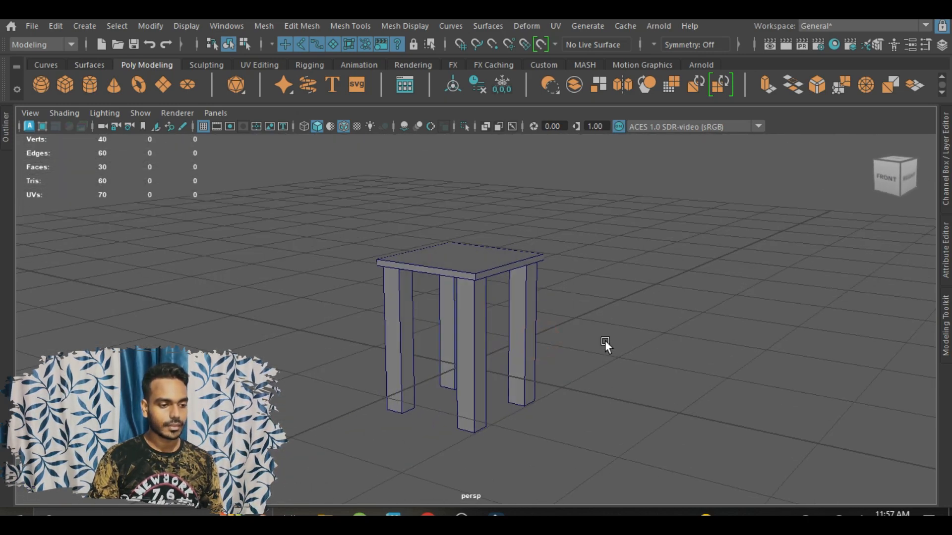
# Select the slab and all four legs together and delete the whole table
pyautogui.scroll(3, 602, 340)
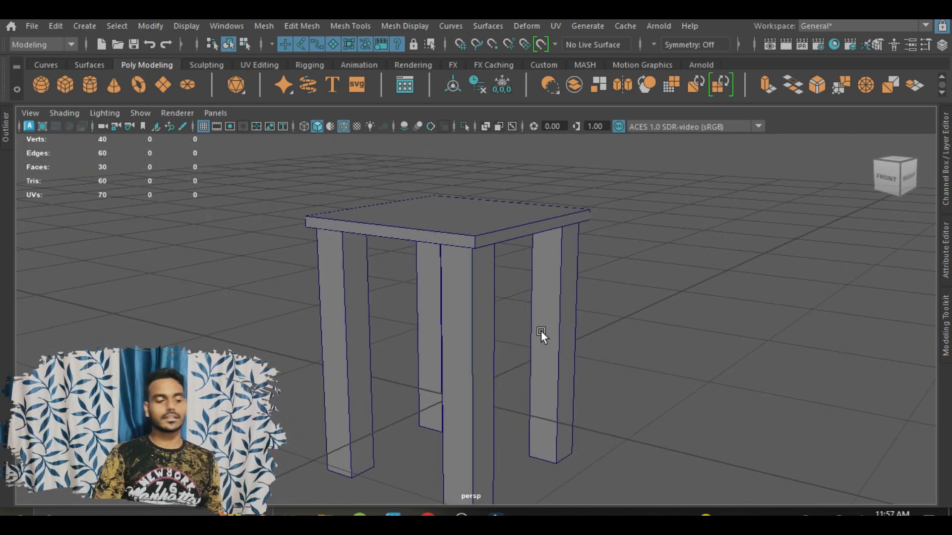
pyautogui.scroll(-3, 528, 320)
pyautogui.keyDown('alt'); pyautogui.moveTo(528, 320); pyautogui.dragTo(603, 332); pyautogui.keyUp('alt')
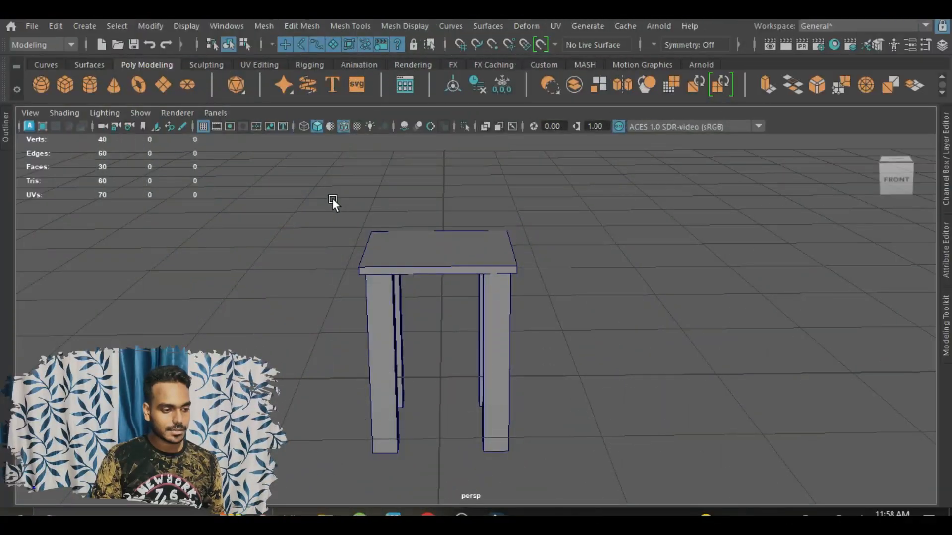
pyautogui.moveTo(332, 198); pyautogui.dragTo(570, 469)
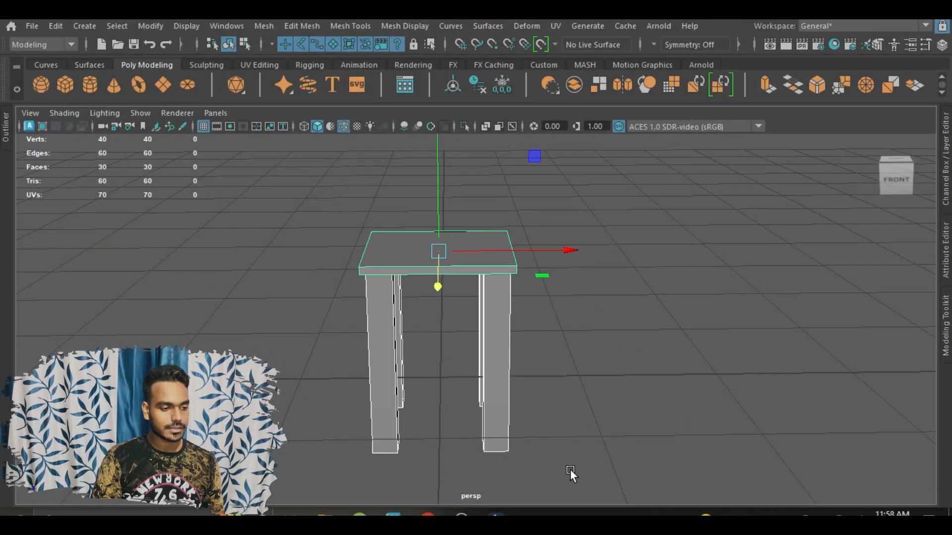
pyautogui.press('Delete')
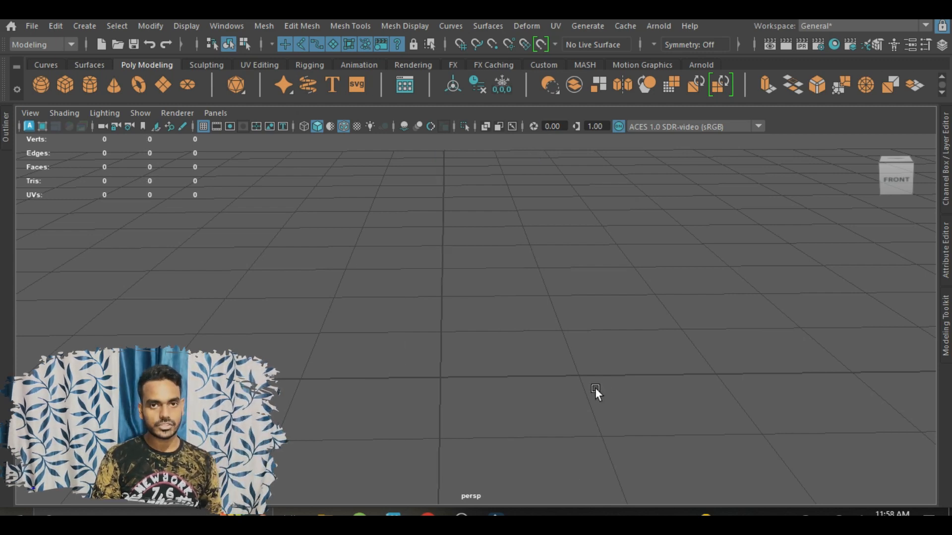
# Create a polygon cube at the centre of the grid
pyautogui.keyDown('alt'); pyautogui.moveTo(595, 388); pyautogui.dragTo(510, 341); pyautogui.keyUp('alt')
pyautogui.keyDown('alt'); pyautogui.moveTo(510, 341); pyautogui.dragTo(525, 308, button='middle'); pyautogui.keyUp('alt')
pyautogui.scroll(-3, 526, 309)
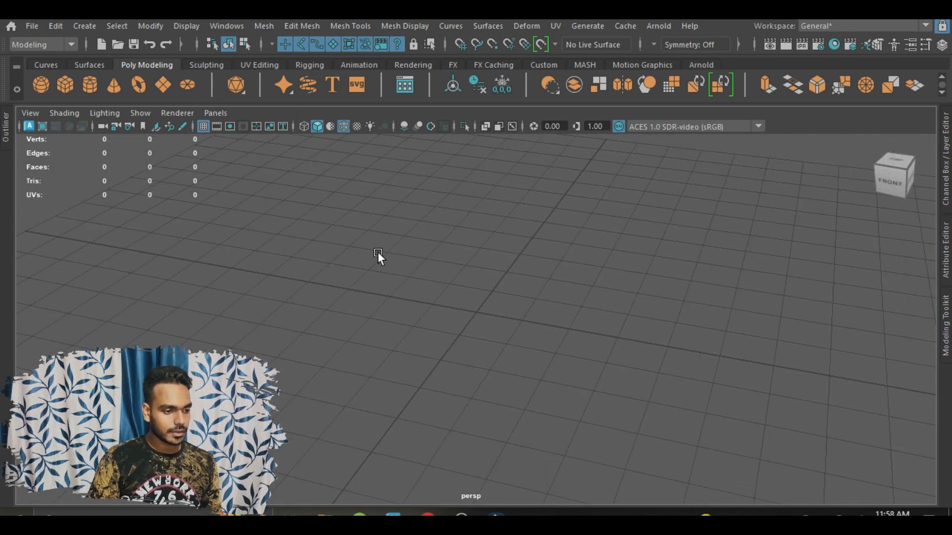
pyautogui.keyDown('alt'); pyautogui.moveTo(377, 252); pyautogui.dragTo(373, 254); pyautogui.keyUp('alt')
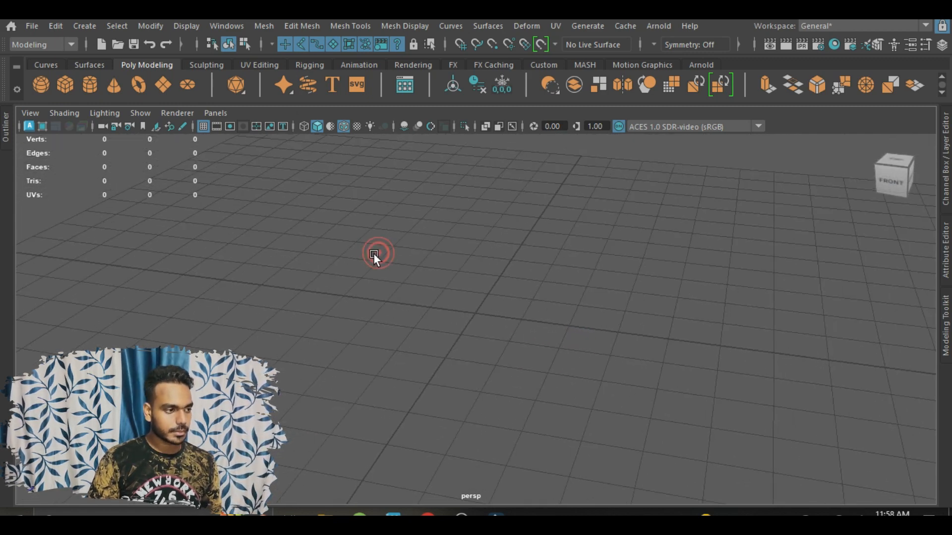
pyautogui.click(67, 85)
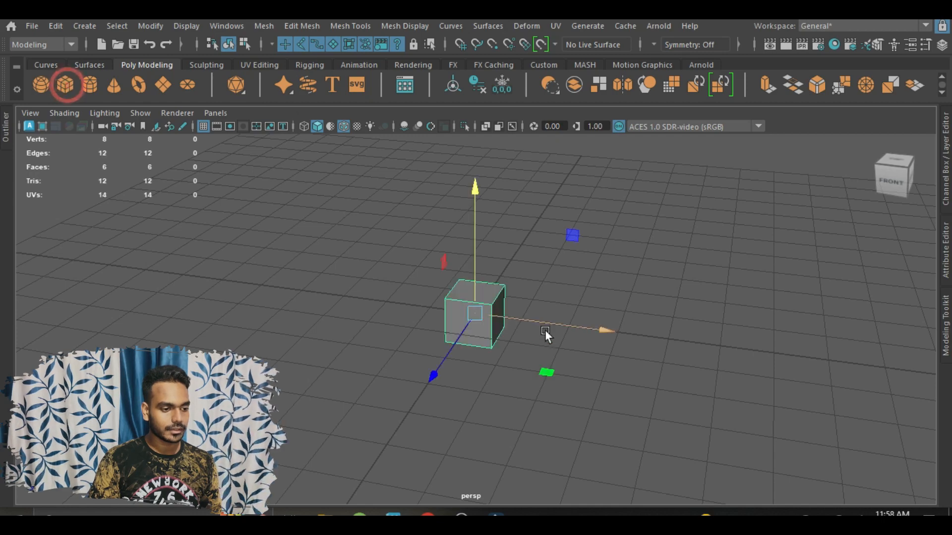
pyautogui.scroll(6, 545, 329)
pyautogui.moveTo(521, 343)
pyautogui.keyDown('alt'); pyautogui.mouseDown()
pyautogui.moveTo(491, 324)
pyautogui.moveTo(508, 345)
pyautogui.mouseUp(); pyautogui.keyUp('alt')
pyautogui.scroll(3, 492, 340)
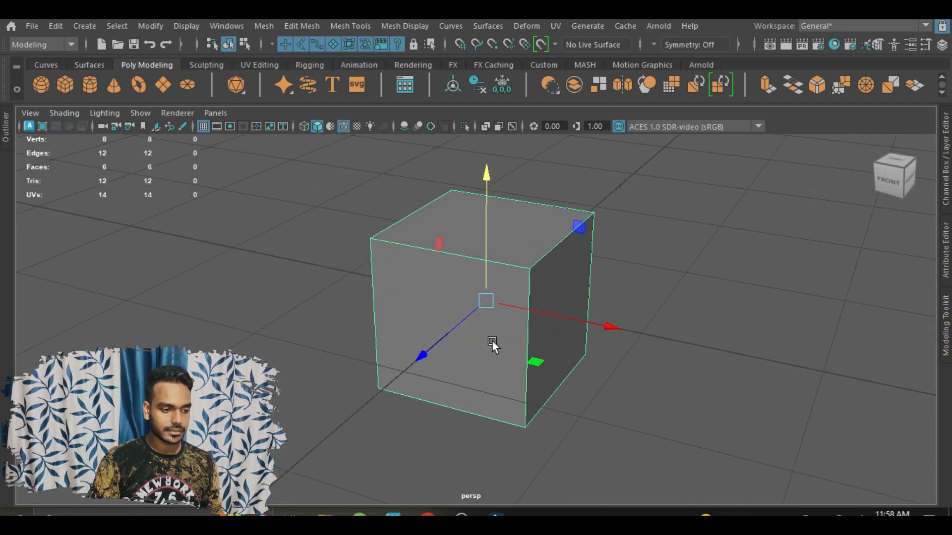
# Scale the cube flat along Y and wider horizontally to form a thin square slab
pyautogui.press('r')
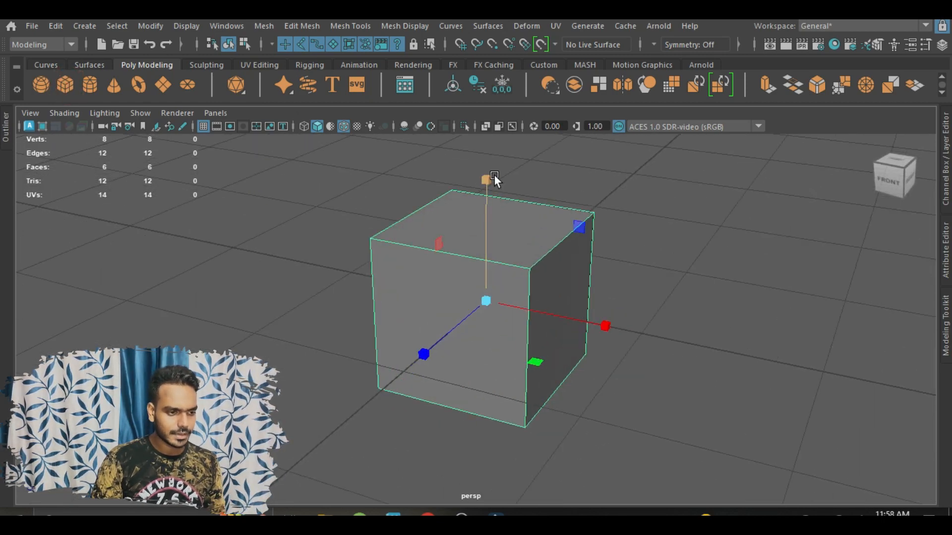
pyautogui.moveTo(492, 177); pyautogui.dragTo(639, 384)
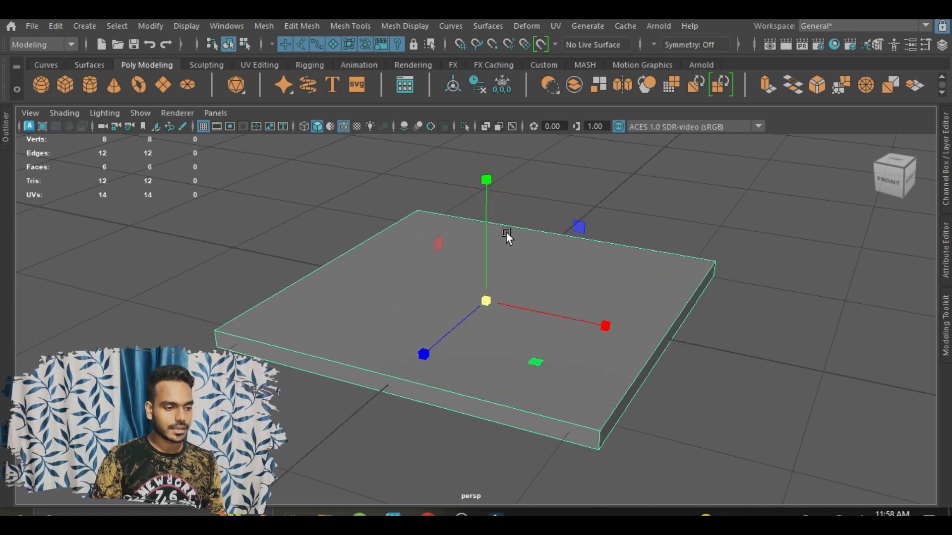
pyautogui.click(480, 216)
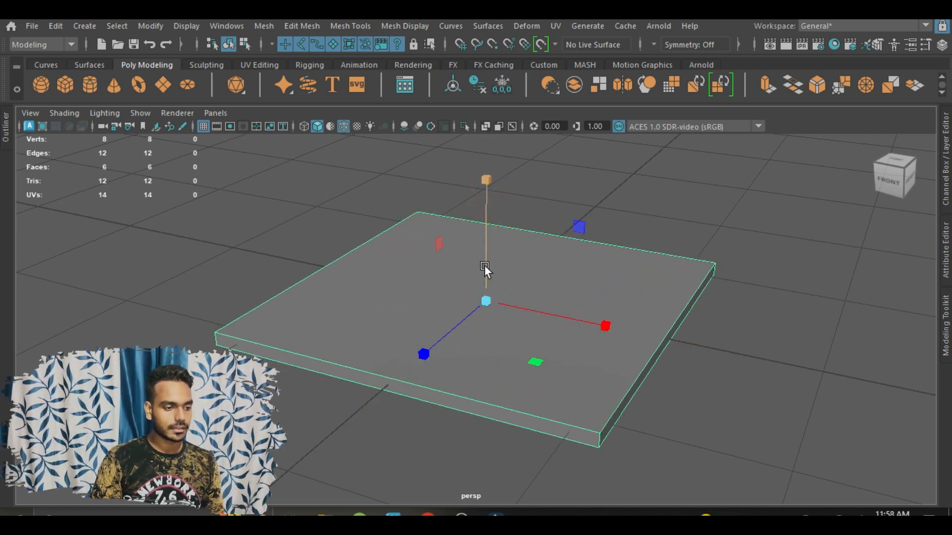
pyautogui.scroll(-3, 499, 280)
pyautogui.click(612, 305)
pyautogui.click(534, 318)
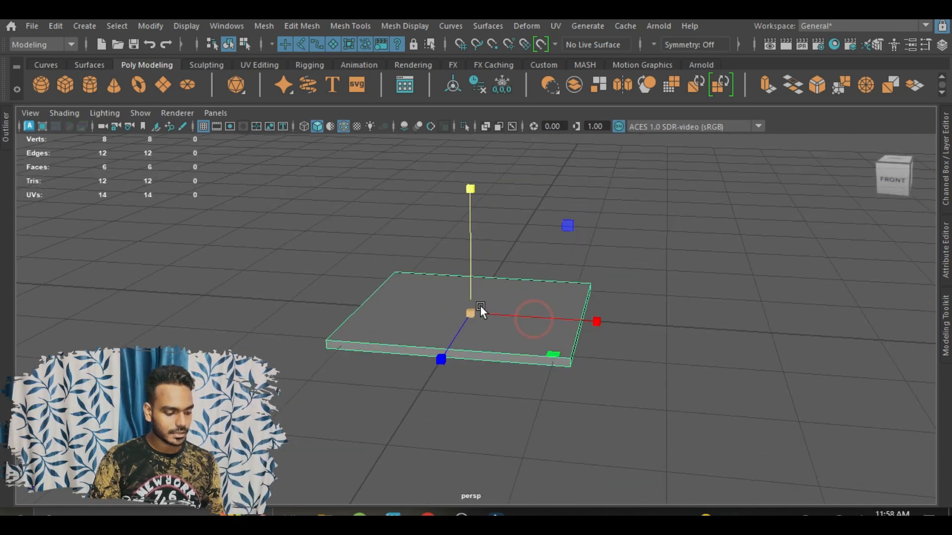
# Move the slab straight up along Y so that it sits above the grid
pyautogui.keyDown('alt'); pyautogui.moveTo(471, 262); pyautogui.dragTo(536, 336); pyautogui.keyUp('alt')
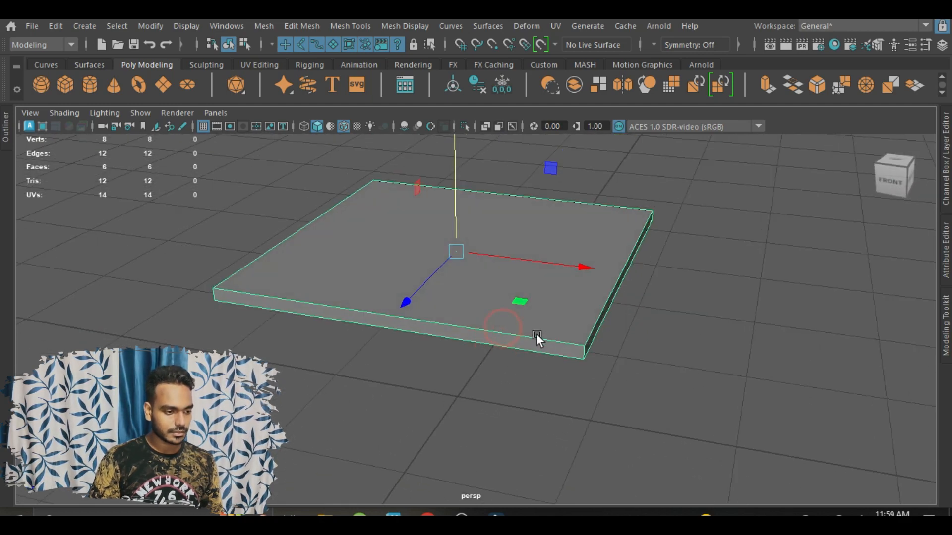
pyautogui.click(661, 390)
pyautogui.keyDown('alt'); pyautogui.moveTo(656, 391); pyautogui.dragTo(519, 276); pyautogui.keyUp('alt')
pyautogui.click(521, 274)
pyautogui.keyDown('alt'); pyautogui.moveTo(611, 300); pyautogui.dragTo(595, 320); pyautogui.keyUp('alt')
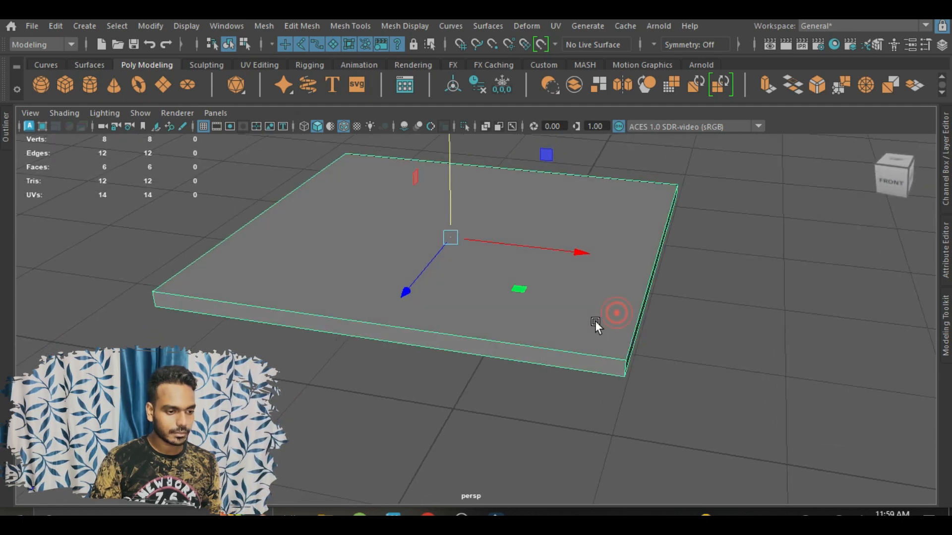
pyautogui.moveTo(551, 297)
pyautogui.keyDown('alt'); pyautogui.mouseDown()
pyautogui.moveTo(548, 282)
pyautogui.moveTo(573, 325)
pyautogui.moveTo(522, 295)
pyautogui.moveTo(536, 286)
pyautogui.mouseUp(); pyautogui.keyUp('alt')
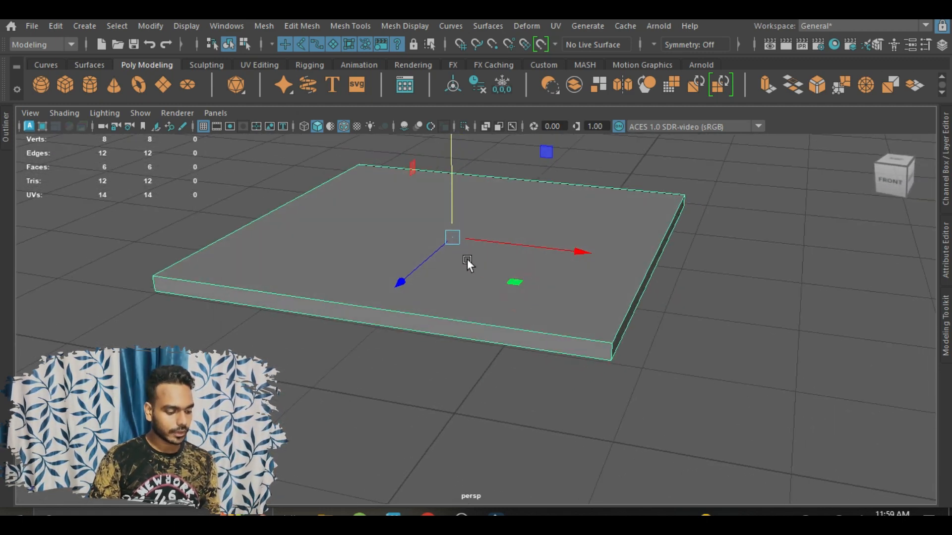
pyautogui.moveTo(452, 193); pyautogui.dragTo(447, 133)
pyautogui.click(691, 314)
pyautogui.scroll(-3, 691, 314)
pyautogui.keyDown('alt'); pyautogui.moveTo(662, 307); pyautogui.dragTo(648, 292); pyautogui.keyUp('alt')
pyautogui.click(541, 278)
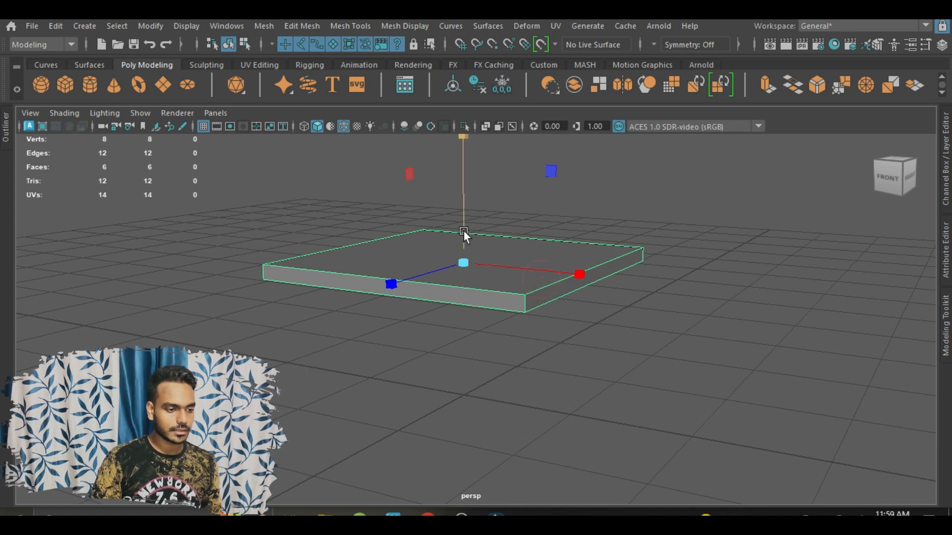
# Scale the slab slightly along Y to make it a little thicker
pyautogui.moveTo(463, 212); pyautogui.dragTo(462, 168)
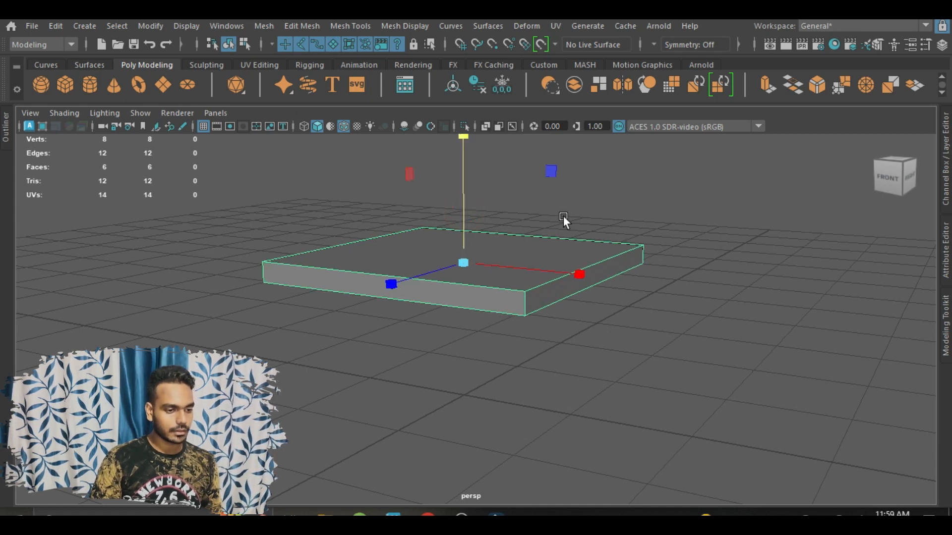
pyautogui.click(768, 322)
pyautogui.scroll(-2, 587, 296)
pyautogui.click(574, 308)
pyautogui.keyDown('alt'); pyautogui.moveTo(593, 330); pyautogui.dragTo(635, 348); pyautogui.keyUp('alt')
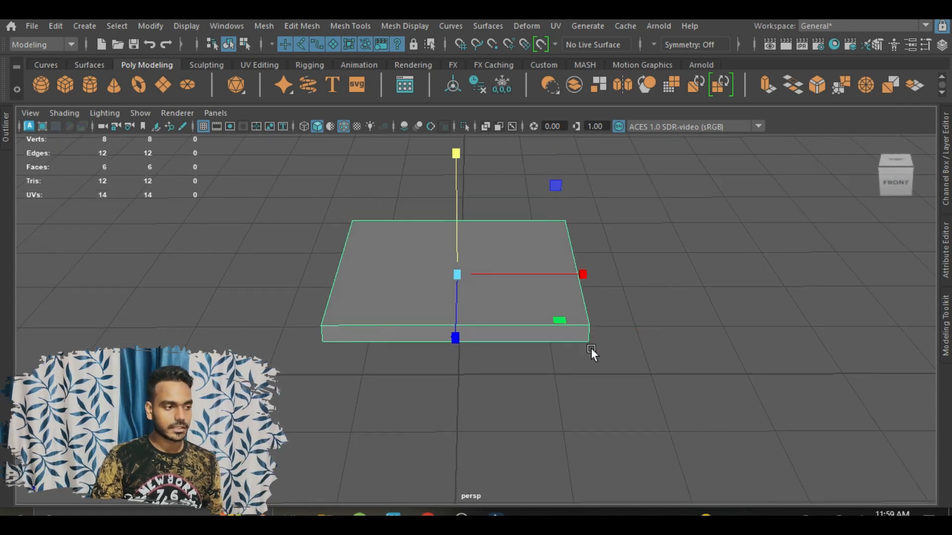
pyautogui.keyDown('alt'); pyautogui.moveTo(631, 369); pyautogui.dragTo(617, 358); pyautogui.keyUp('alt')
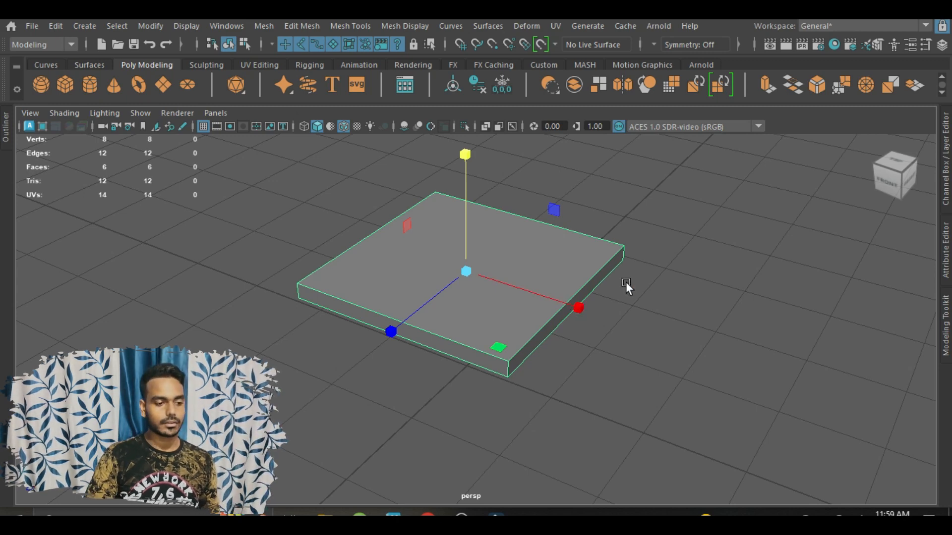
pyautogui.scroll(-2, 625, 281)
pyautogui.scroll(3, 612, 312)
pyautogui.keyDown('alt'); pyautogui.moveTo(645, 346); pyautogui.dragTo(623, 354); pyautogui.keyUp('alt')
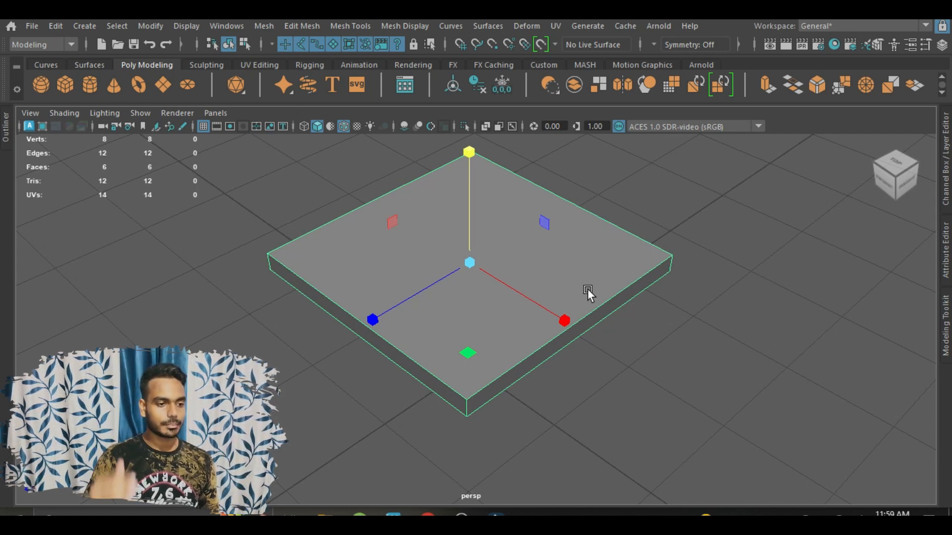
pyautogui.keyDown('alt'); pyautogui.moveTo(588, 289); pyautogui.dragTo(554, 353); pyautogui.keyUp('alt')
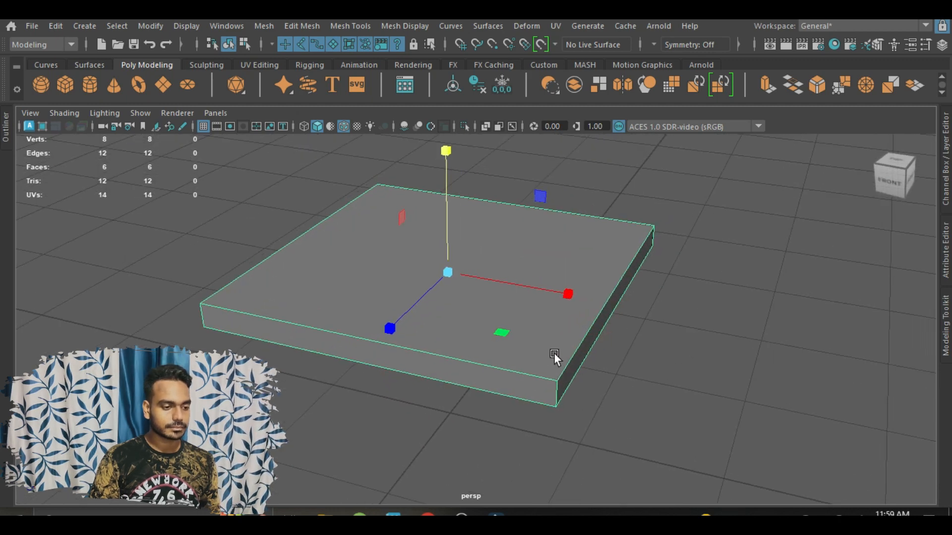
# Switch the slab to face selection mode and try picking out its side and top faces
pyautogui.scroll(3, 561, 313)
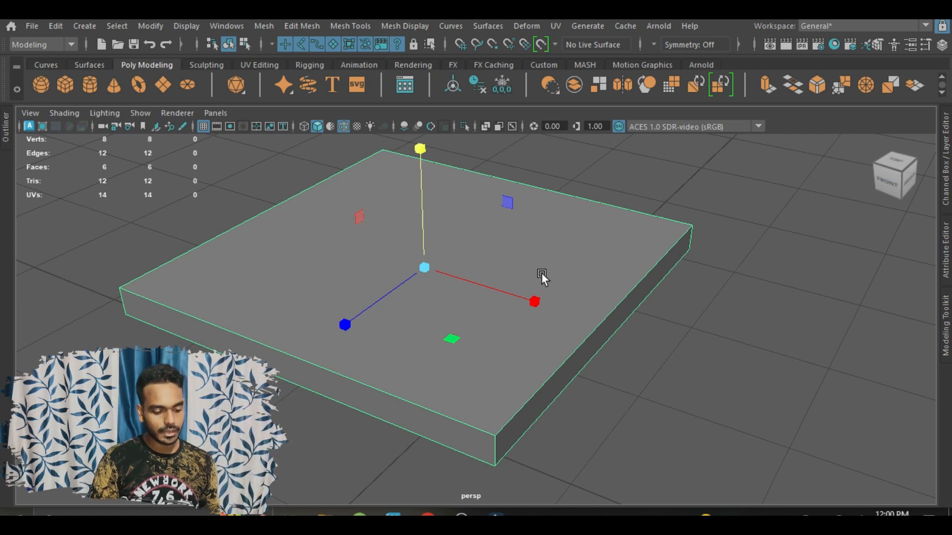
pyautogui.press('F11')
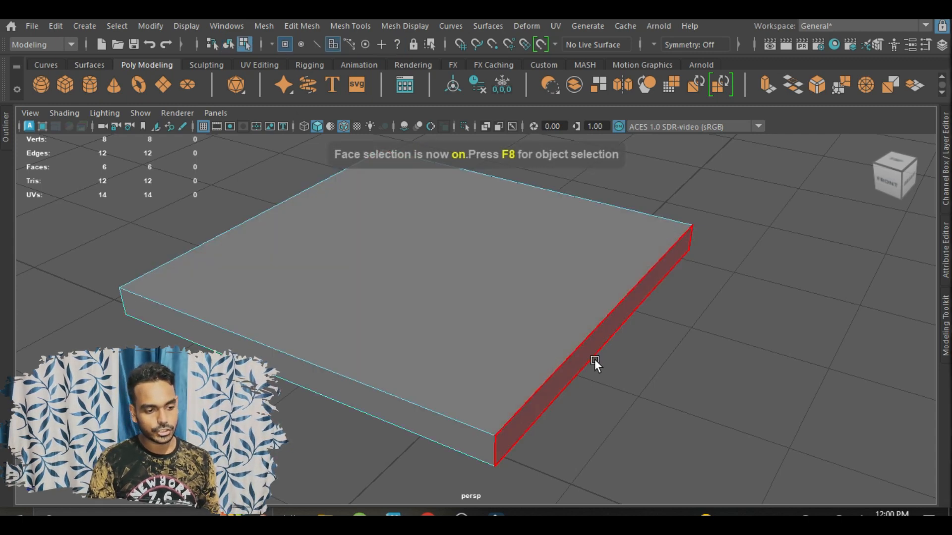
pyautogui.click(581, 320)
pyautogui.click(520, 468)
pyautogui.click(438, 372)
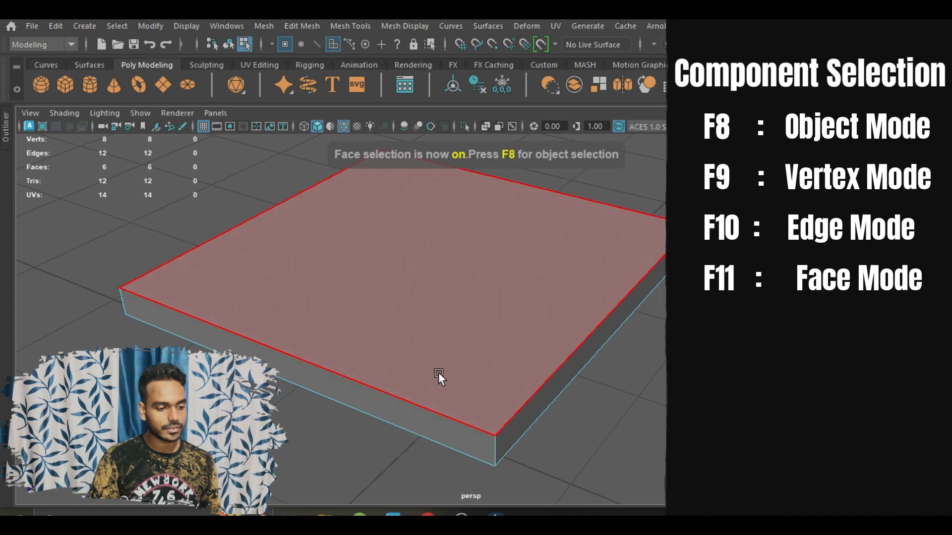
pyautogui.click(442, 437)
pyautogui.click(548, 400)
pyautogui.click(555, 476)
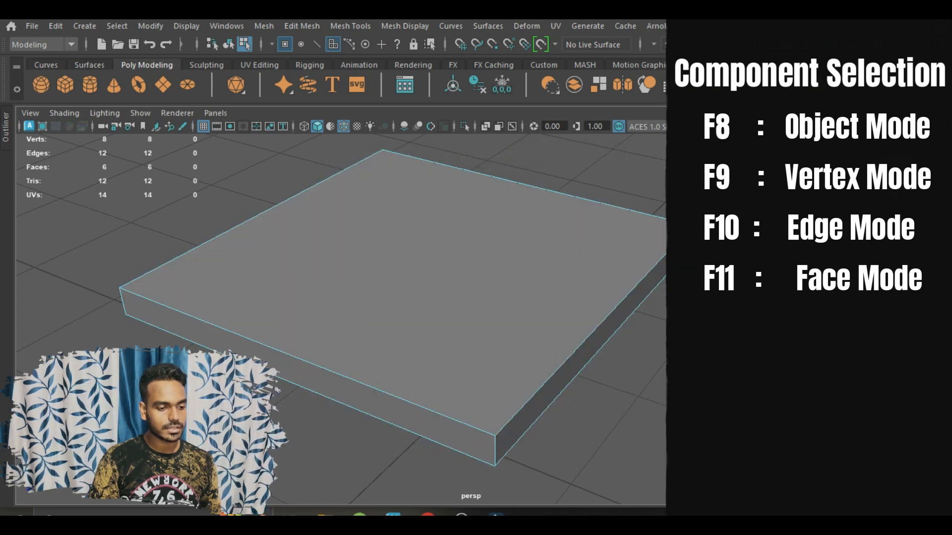
pyautogui.click(483, 273)
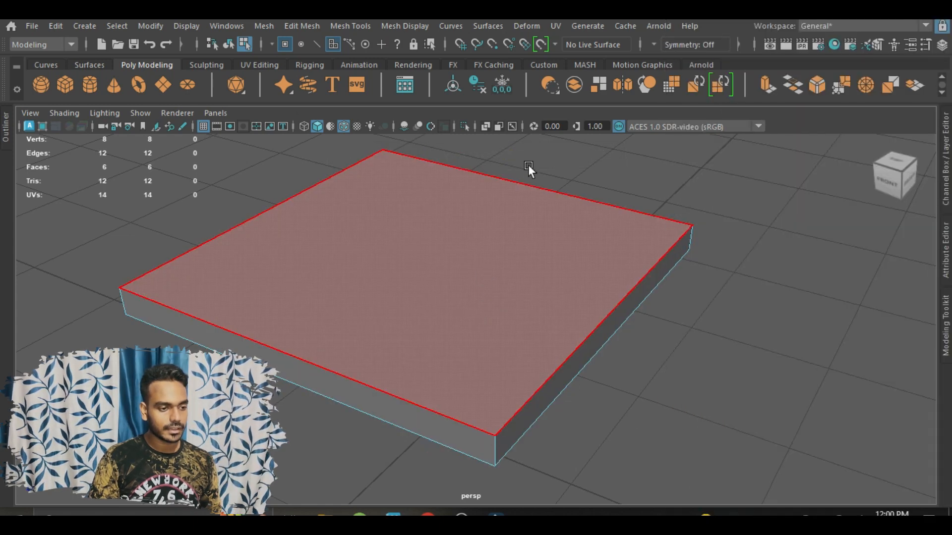
pyautogui.click(722, 300)
pyautogui.press('space')
pyautogui.click(712, 239)
pyautogui.press('space')
pyautogui.click(739, 266)
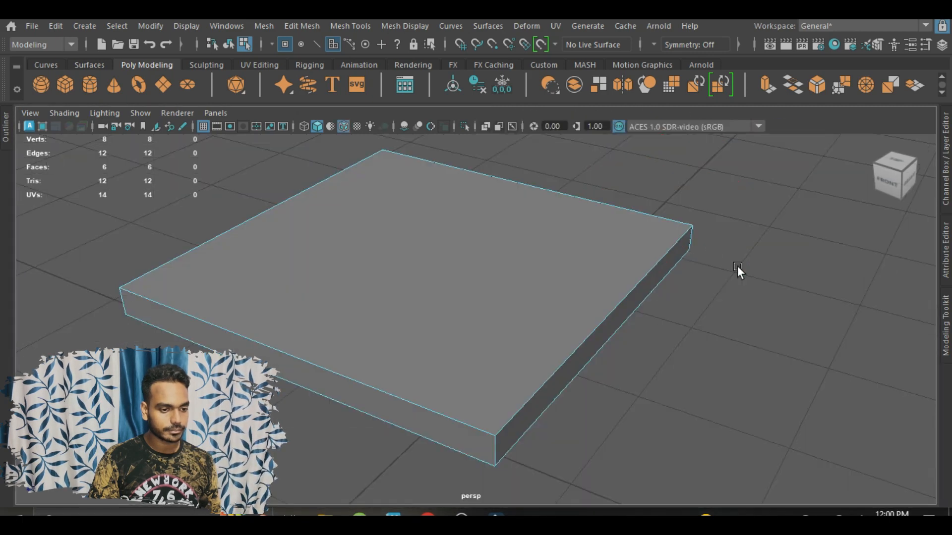
pyautogui.click(557, 260)
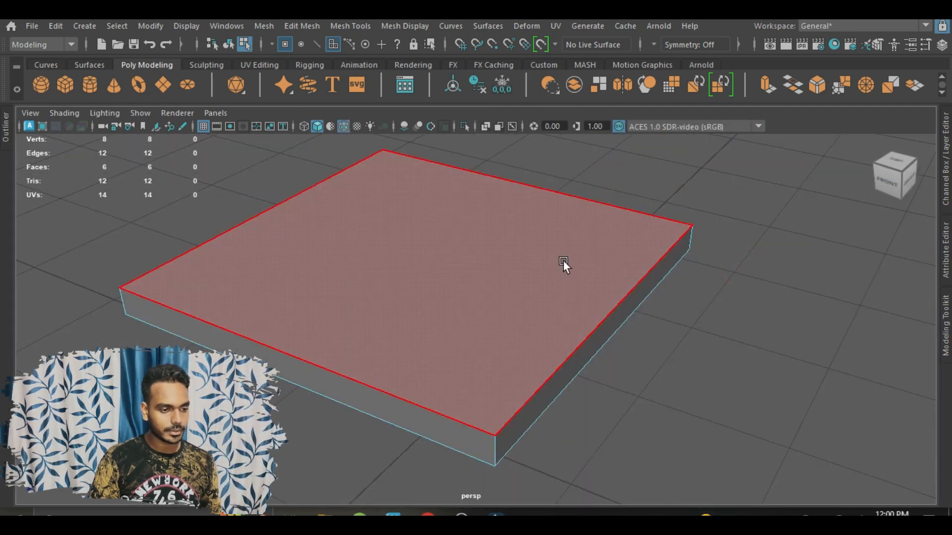
# Return the slab to Object Mode, clear the selection and select the whole slab again
pyautogui.rightClick(566, 272)
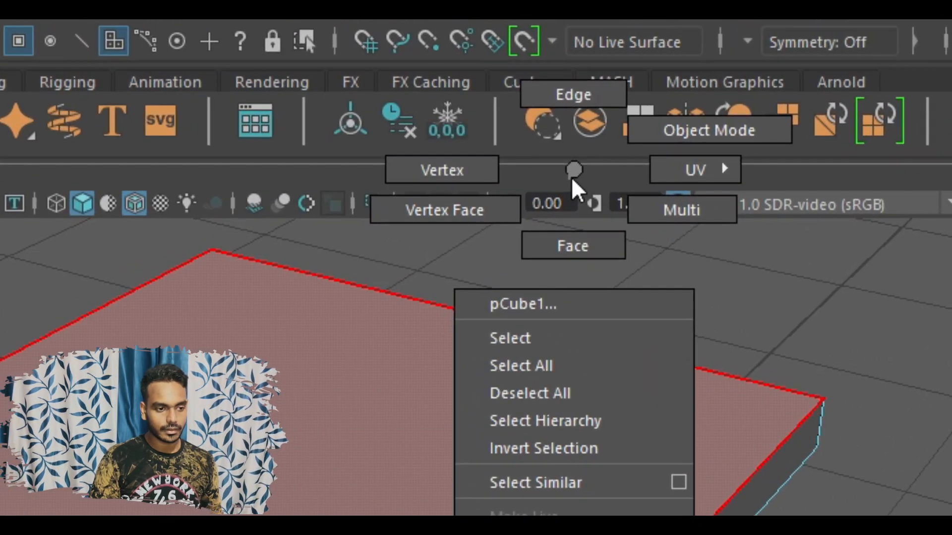
pyautogui.moveTo(573, 181); pyautogui.dragTo(674, 121, button='right')
pyautogui.click(908, 356)
pyautogui.scroll(-3, 427, 433)
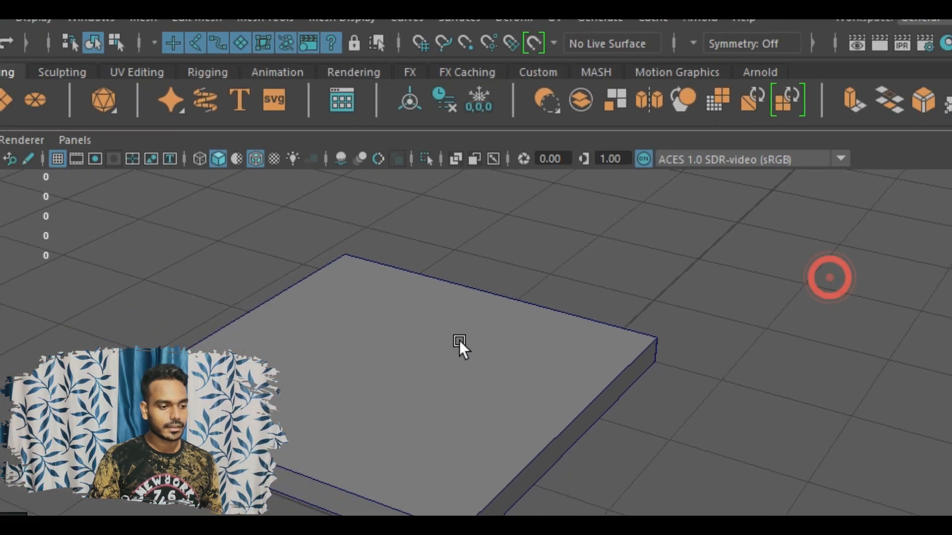
pyautogui.click(404, 443)
pyautogui.keyDown('shift'); pyautogui.click(474, 259); pyautogui.keyUp('shift')
pyautogui.scroll(2, 355, 311)
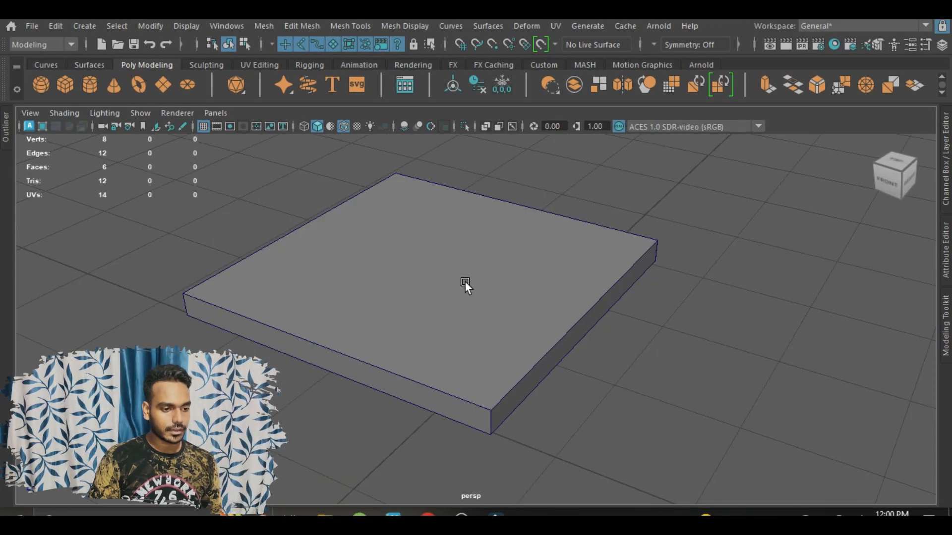
pyautogui.click(464, 281)
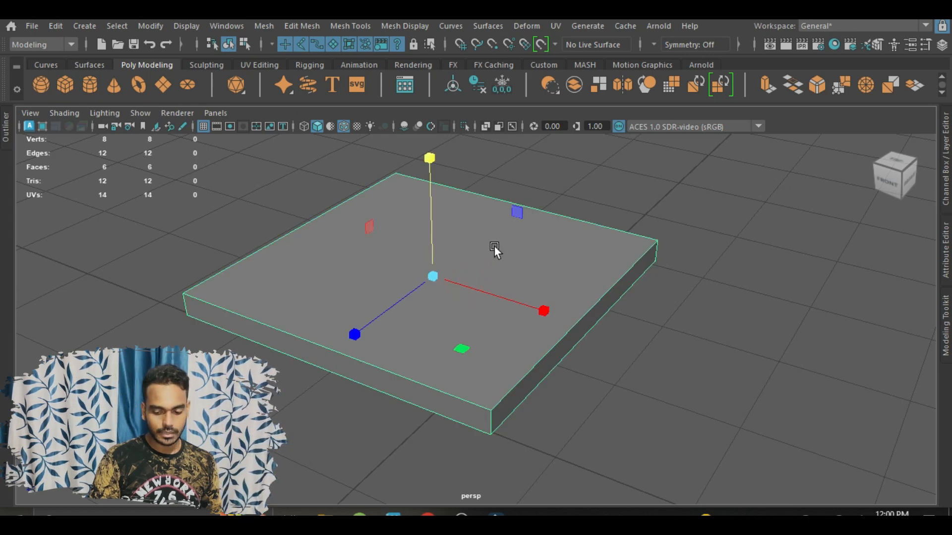
# Put the slab into Face mode and select its top face
pyautogui.moveTo(495, 247); pyautogui.dragTo(526, 101, button='right')
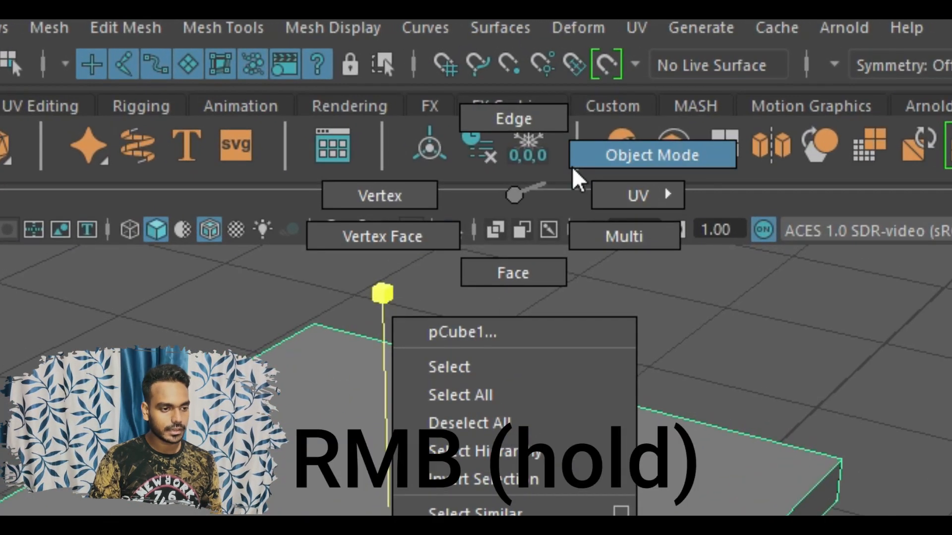
pyautogui.moveTo(583, 169); pyautogui.dragTo(510, 290, button='right')
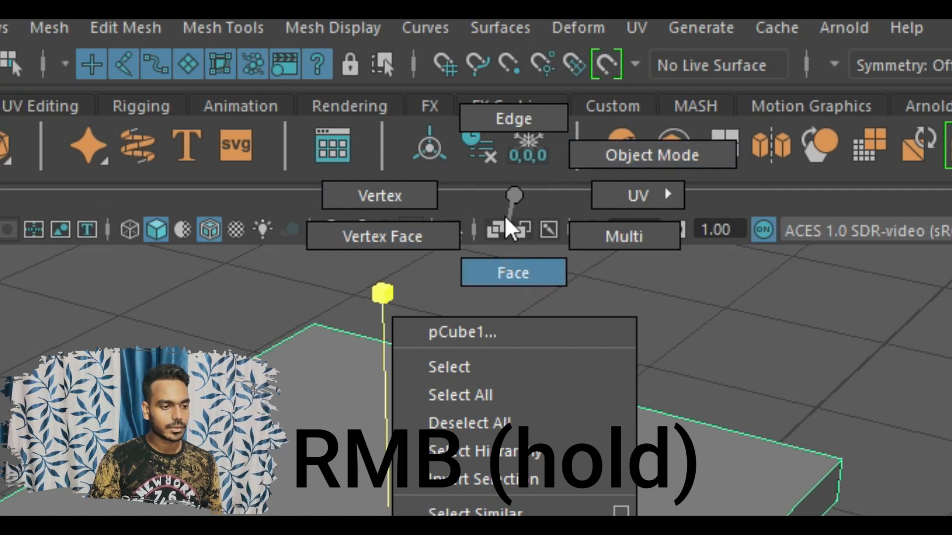
pyautogui.moveTo(510, 230); pyautogui.dragTo(513, 273, button='right')
pyautogui.click(557, 459)
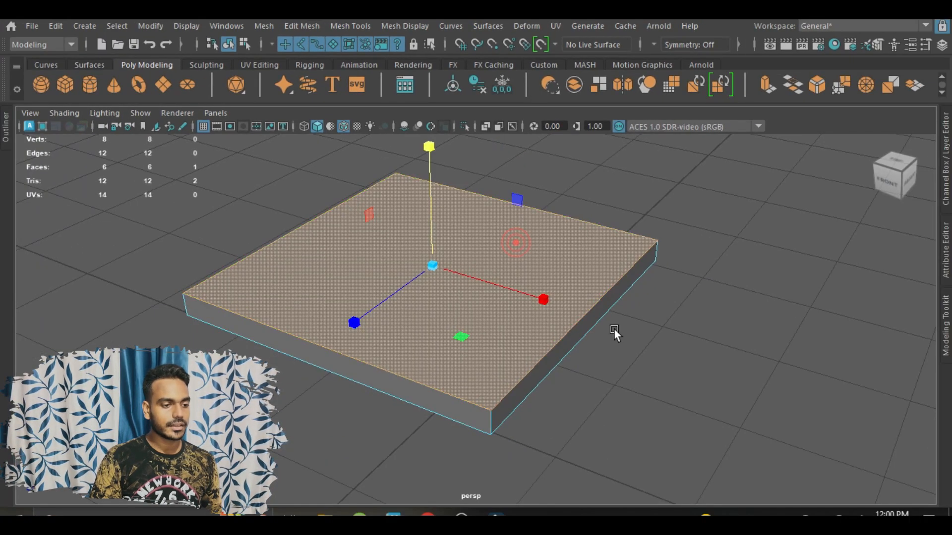
# Extrude the slab's narrow side face with a Thickness of 0.8
pyautogui.keyDown('alt'); pyautogui.moveTo(613, 329); pyautogui.dragTo(599, 356); pyautogui.keyUp('alt')
pyautogui.click(558, 315)
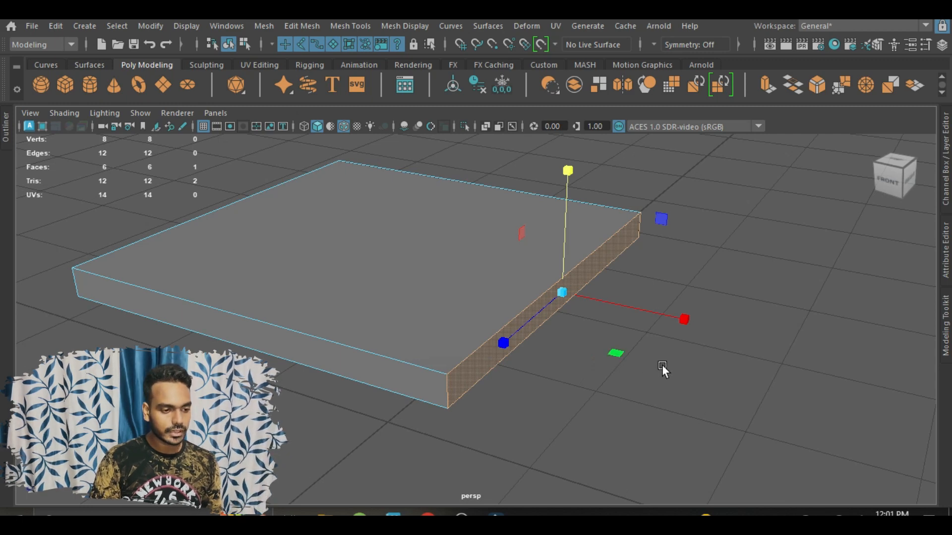
pyautogui.press('w')
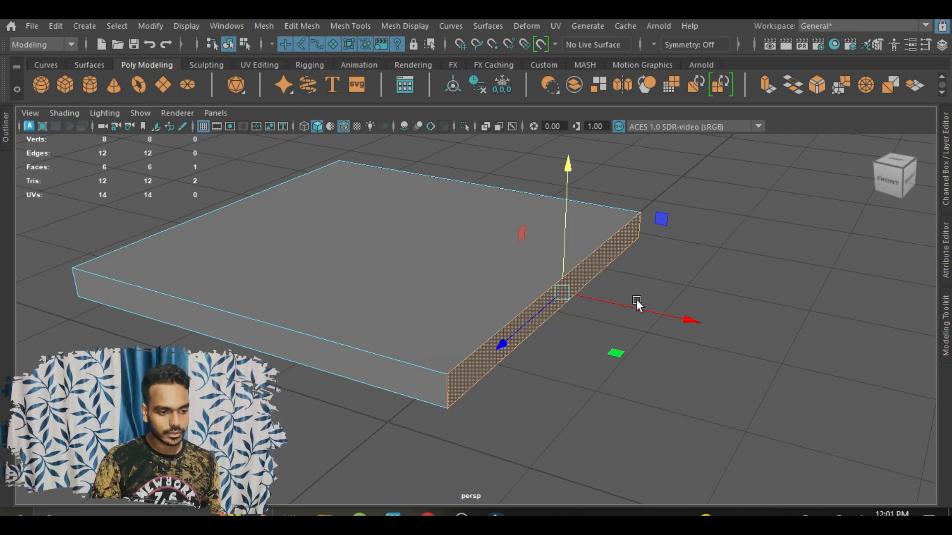
pyautogui.keyDown('alt'); pyautogui.moveTo(636, 299); pyautogui.dragTo(616, 381); pyautogui.keyUp('alt')
pyautogui.scroll(3, 600, 349)
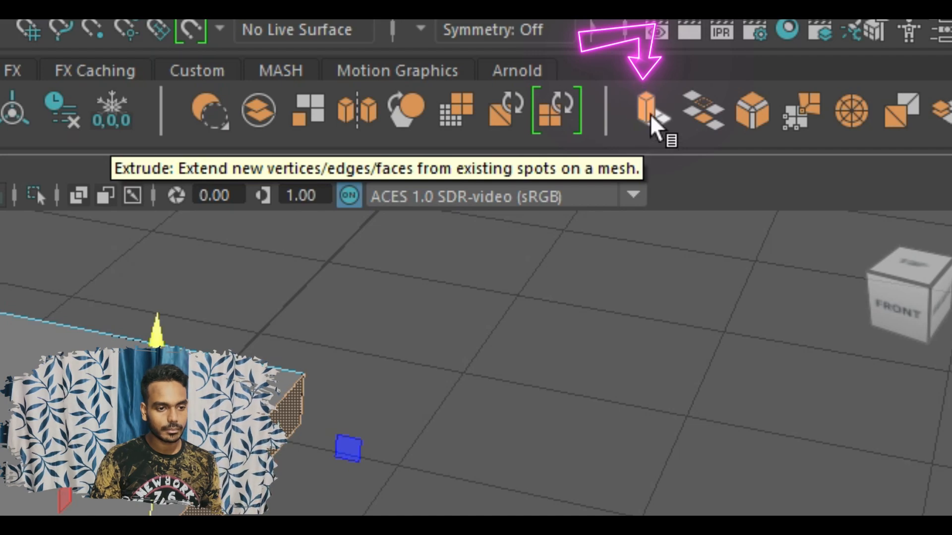
pyautogui.click(649, 113)
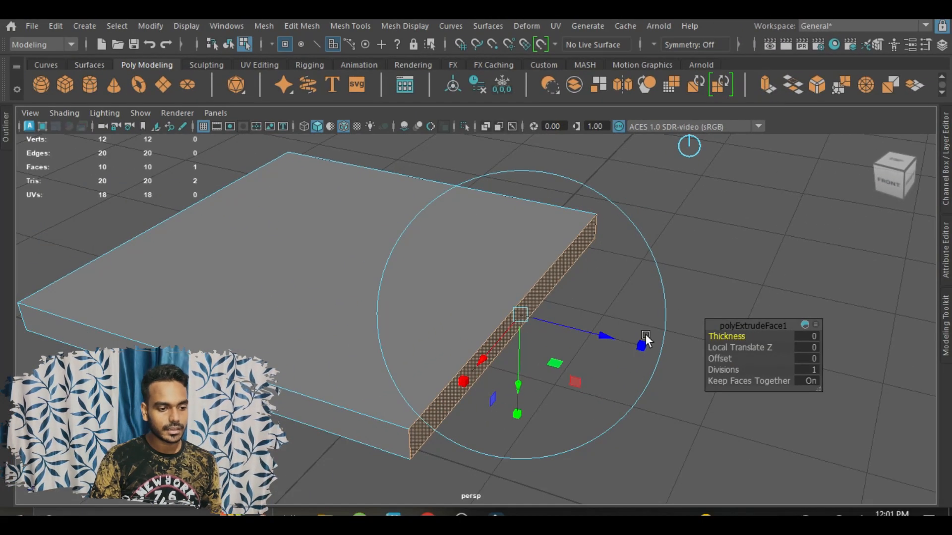
pyautogui.keyDown('alt'); pyautogui.moveTo(645, 334); pyautogui.dragTo(504, 303); pyautogui.keyUp('alt')
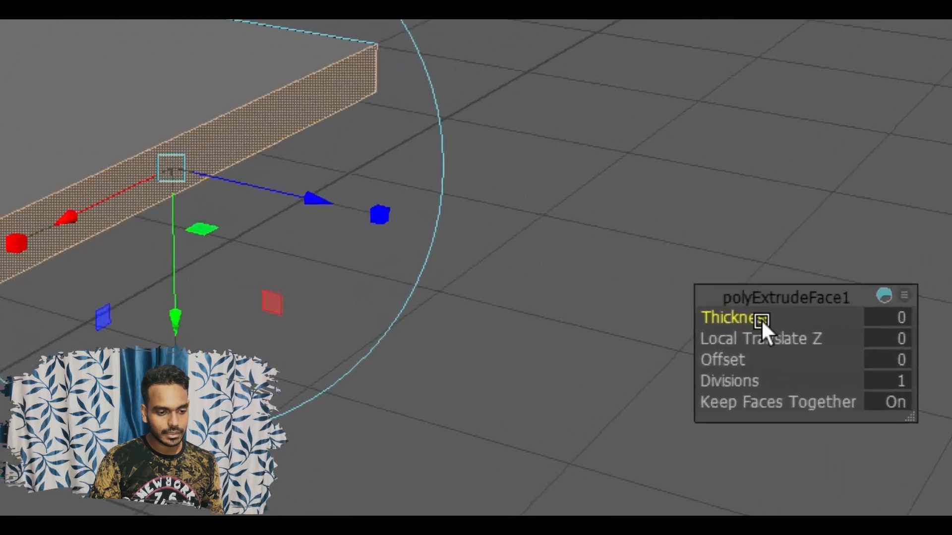
pyautogui.moveTo(741, 338); pyautogui.dragTo(775, 314)
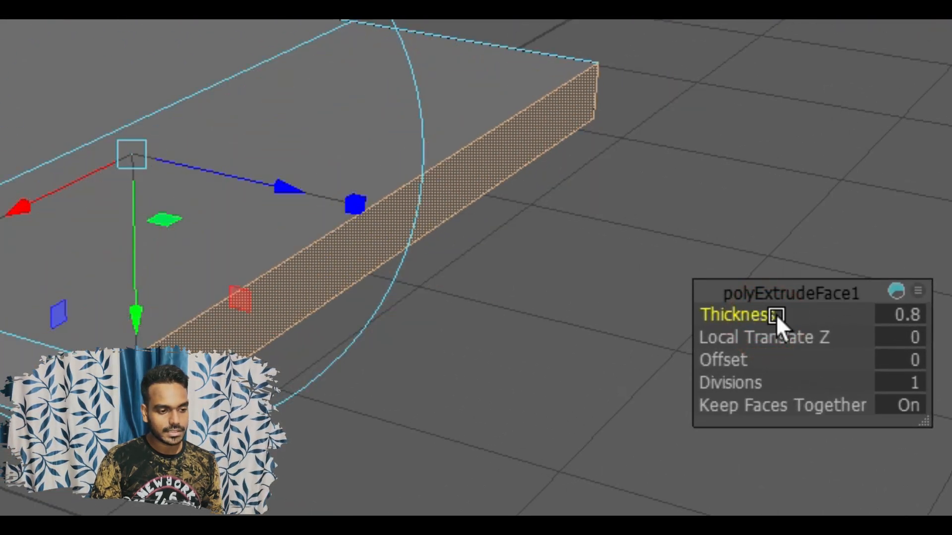
# Move the extruded side face outwards and inwards along its normal, leaving it pulled out as a slab extension
pyautogui.keyDown('alt'); pyautogui.moveTo(613, 165); pyautogui.dragTo(596, 186); pyautogui.keyUp('alt')
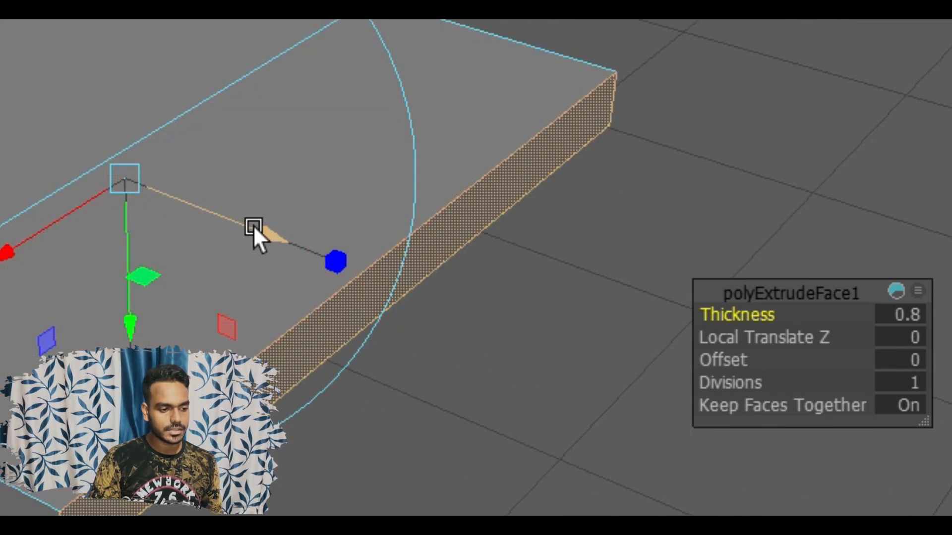
pyautogui.moveTo(286, 241); pyautogui.dragTo(495, 438)
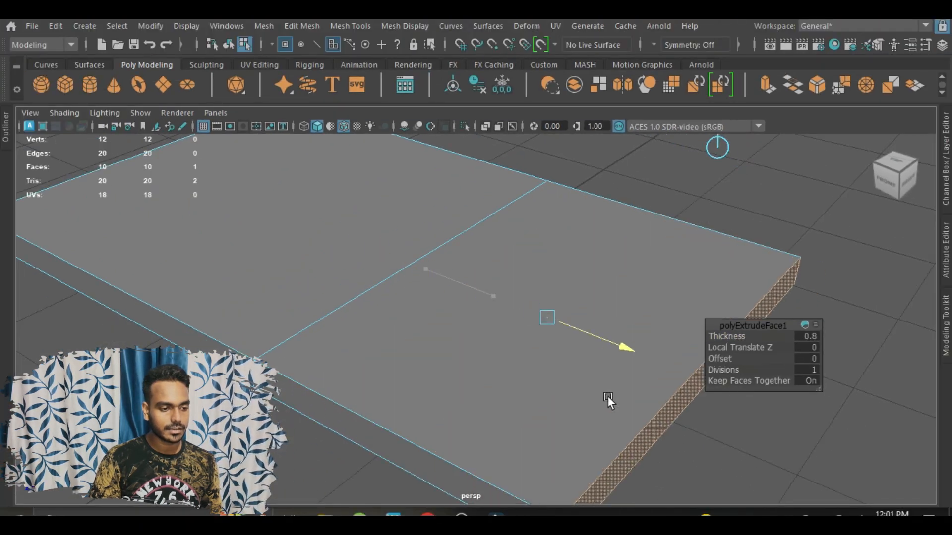
pyautogui.moveTo(608, 398); pyautogui.dragTo(262, 225)
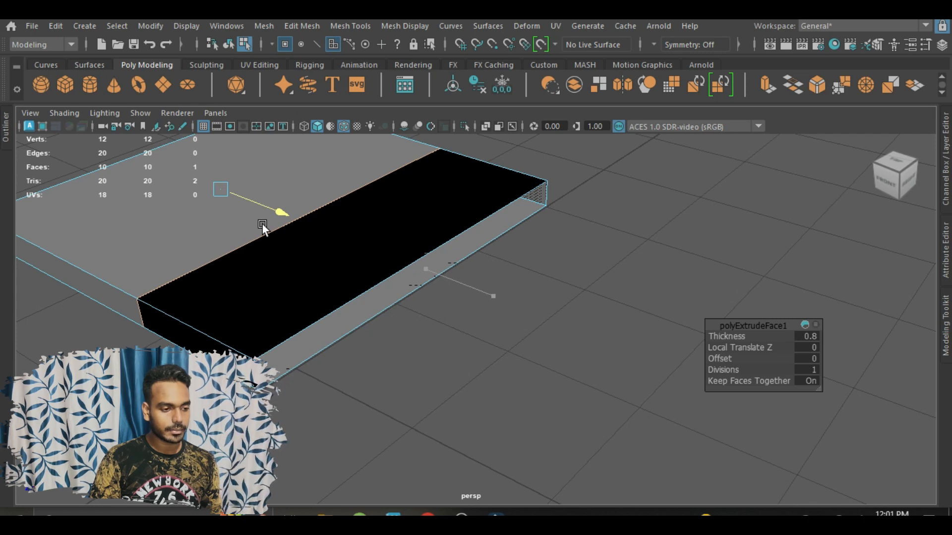
pyautogui.moveTo(262, 225); pyautogui.dragTo(626, 402)
pyautogui.click(626, 401)
# Extrude the top face of the slab extension upwards with a Thickness of 1.4
pyautogui.click(488, 251)
pyautogui.keyDown('alt'); pyautogui.moveTo(525, 341); pyautogui.dragTo(579, 357); pyautogui.keyUp('alt')
pyautogui.press('w')
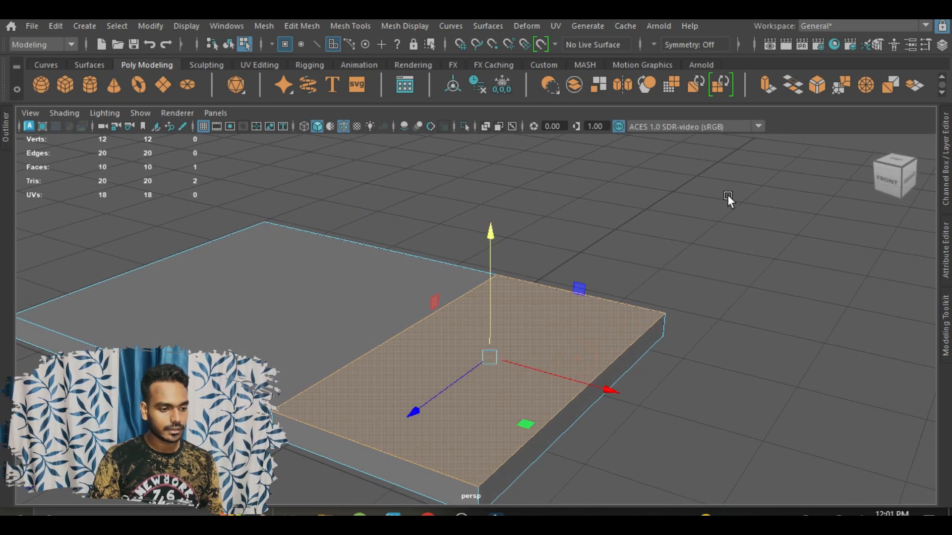
pyautogui.click(771, 89)
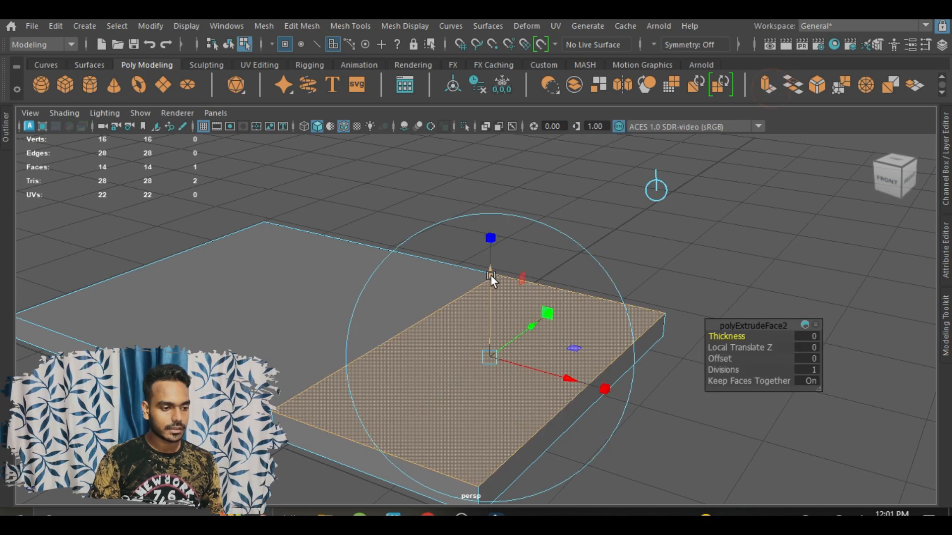
pyautogui.moveTo(730, 339); pyautogui.dragTo(740, 337)
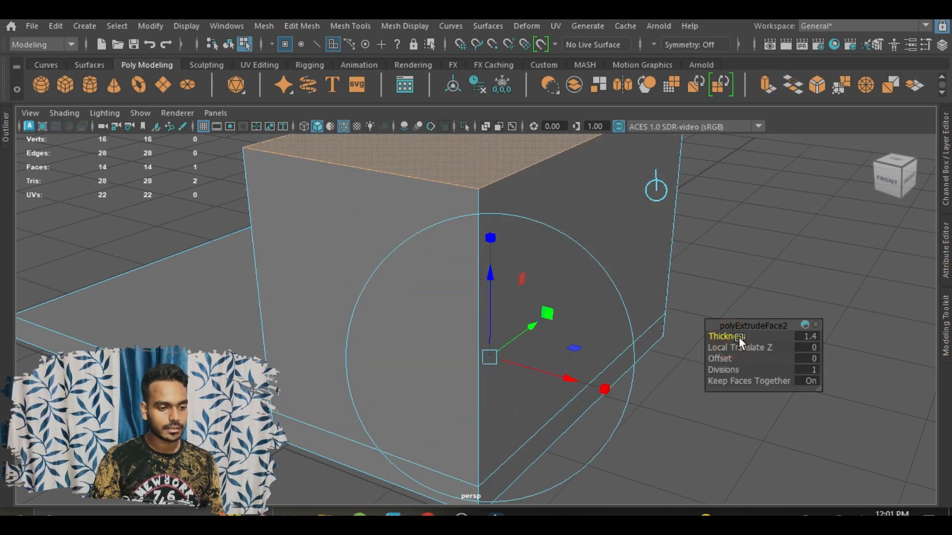
# Raise the extruded block further by increasing its Local Translate Z, and clear the selection
pyautogui.scroll(-4, 591, 295)
pyautogui.keyDown('alt'); pyautogui.moveTo(592, 295); pyautogui.dragTo(708, 288); pyautogui.keyUp('alt')
pyautogui.keyDown('alt'); pyautogui.moveTo(709, 289); pyautogui.dragTo(579, 306, button='middle'); pyautogui.keyUp('alt')
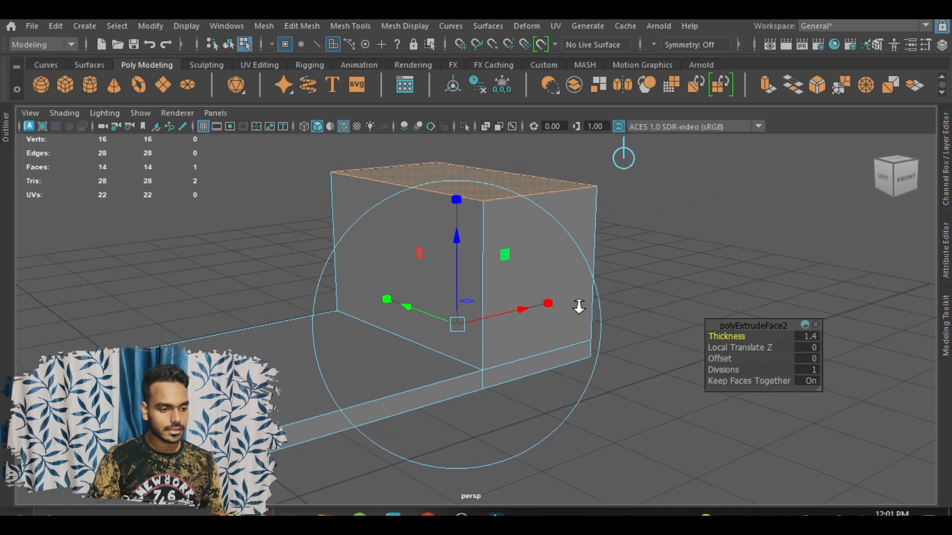
pyautogui.keyDown('alt'); pyautogui.moveTo(579, 306); pyautogui.dragTo(625, 340); pyautogui.keyUp('alt')
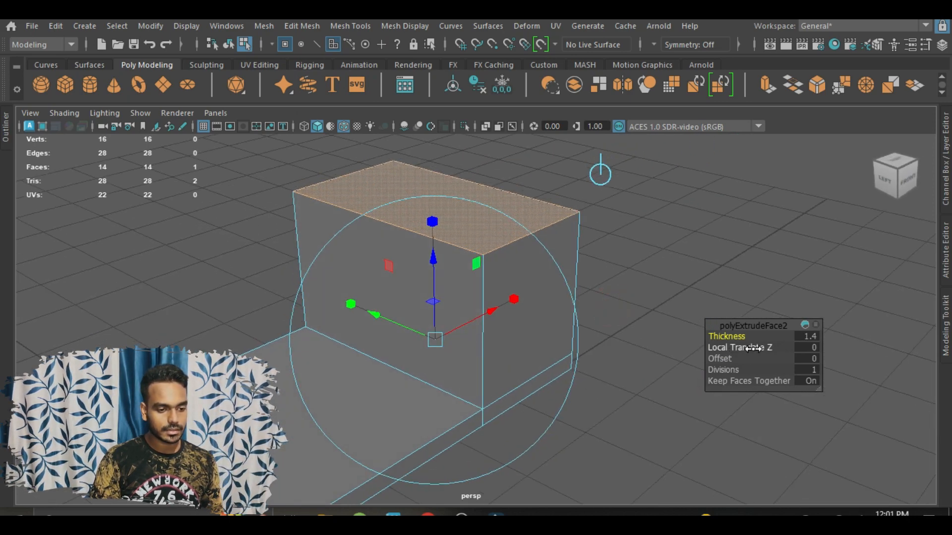
pyautogui.moveTo(748, 349); pyautogui.dragTo(771, 348)
pyautogui.scroll(-2, 653, 264)
pyautogui.keyDown('alt'); pyautogui.moveTo(652, 263); pyautogui.dragTo(647, 315, button='middle'); pyautogui.keyUp('alt')
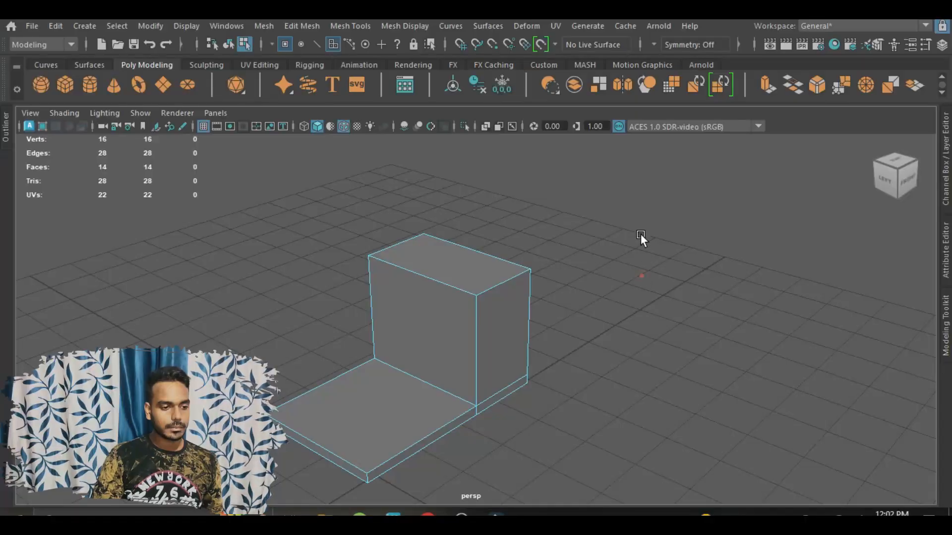
pyautogui.scroll(-3, 641, 234)
pyautogui.keyDown('alt'); pyautogui.moveTo(603, 322); pyautogui.dragTo(649, 308, button='middle'); pyautogui.keyUp('alt')
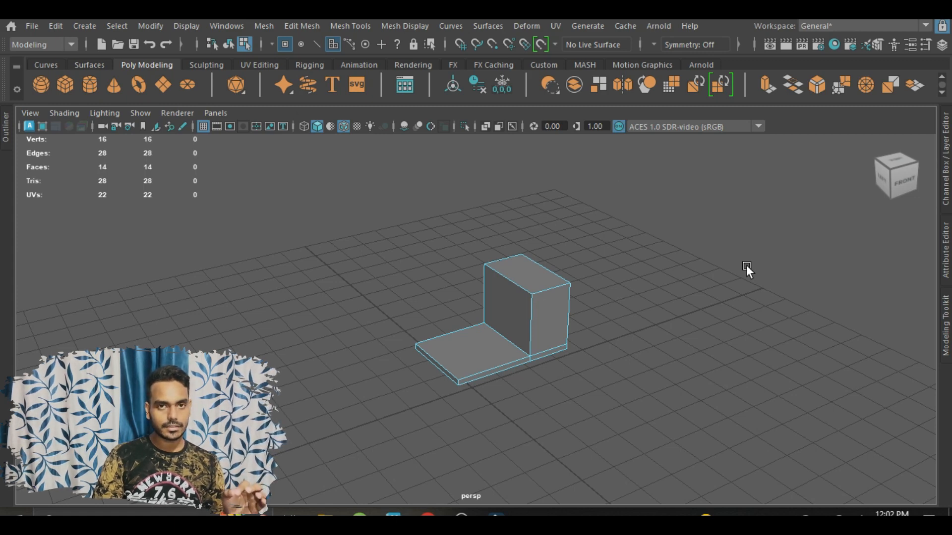
# In face selection mode, pick the raised block's top face and the lower slab's top face in turn
pyautogui.scroll(3, 596, 267)
pyautogui.press('F11')
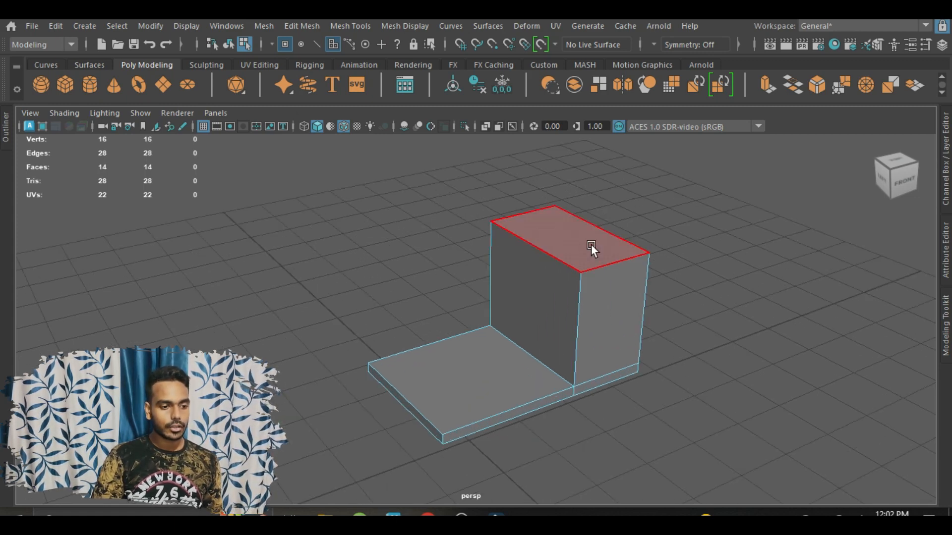
pyautogui.click(591, 245)
pyautogui.keyDown('alt'); pyautogui.moveTo(590, 308); pyautogui.dragTo(638, 297); pyautogui.keyUp('alt')
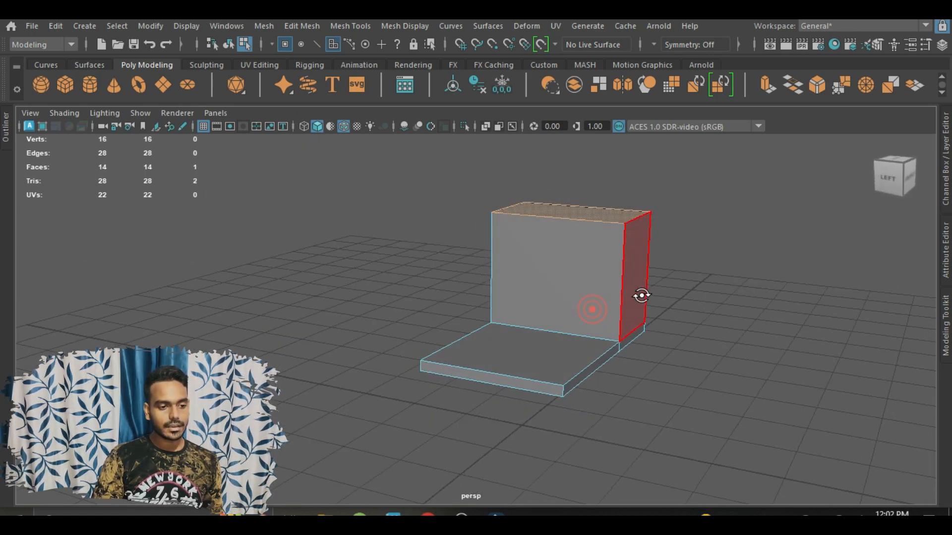
pyautogui.click(544, 366)
pyautogui.keyDown('alt'); pyautogui.moveTo(647, 281); pyautogui.dragTo(612, 332, button='middle'); pyautogui.keyUp('alt')
pyautogui.scroll(3, 611, 329)
pyautogui.keyDown('alt'); pyautogui.moveTo(612, 321); pyautogui.dragTo(610, 342); pyautogui.keyUp('alt')
pyautogui.scroll(-3, 609, 328)
# Inset the raised block's top face by extruding it with an Offset of 0.2
pyautogui.click(552, 282)
pyautogui.scroll(3, 611, 317)
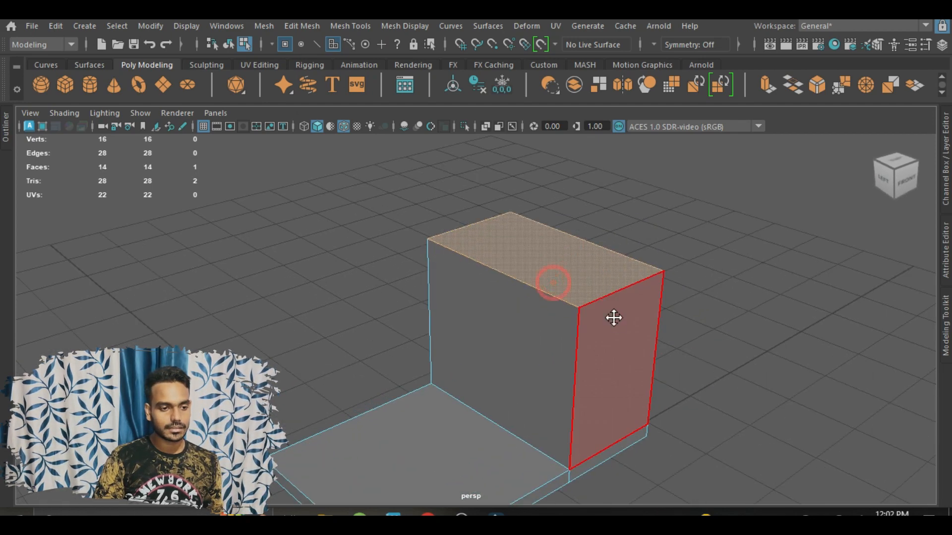
pyautogui.keyDown('alt'); pyautogui.moveTo(612, 318); pyautogui.dragTo(532, 279, button='middle'); pyautogui.keyUp('alt')
pyautogui.keyDown('alt'); pyautogui.moveTo(564, 307); pyautogui.dragTo(540, 297); pyautogui.keyUp('alt')
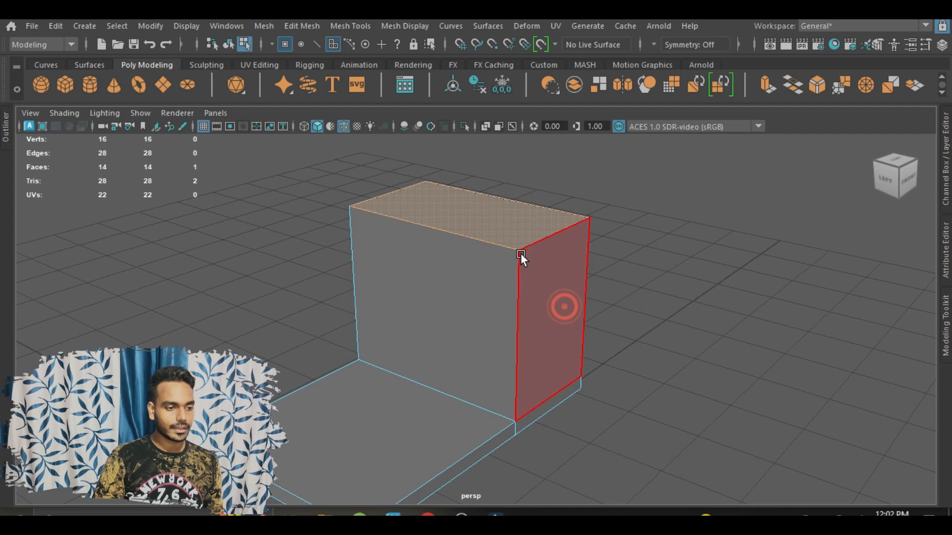
pyautogui.click(768, 83)
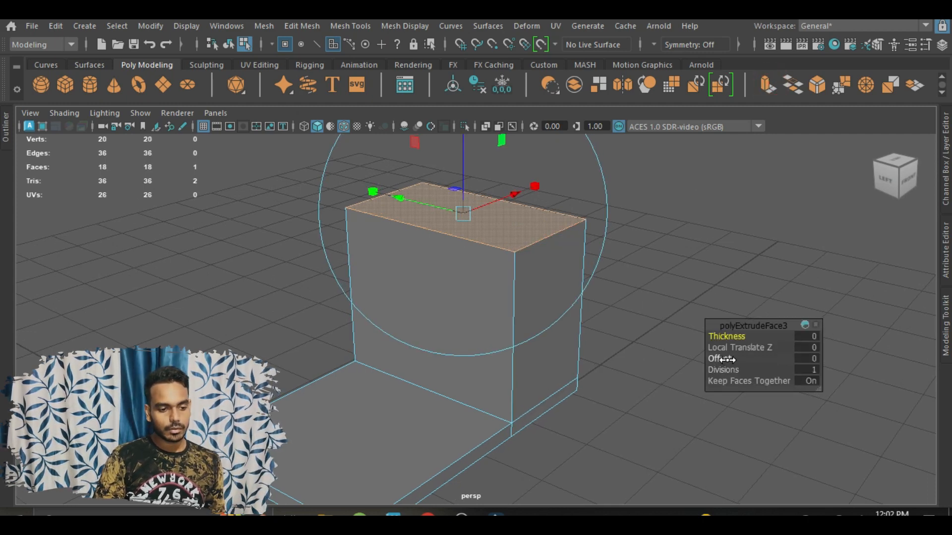
pyautogui.moveTo(727, 360); pyautogui.dragTo(724, 359)
pyautogui.keyDown('alt'); pyautogui.moveTo(619, 286); pyautogui.dragTo(589, 353, button='middle'); pyautogui.keyUp('alt')
pyautogui.keyDown('alt'); pyautogui.moveTo(590, 353); pyautogui.dragTo(545, 159); pyautogui.keyUp('alt')
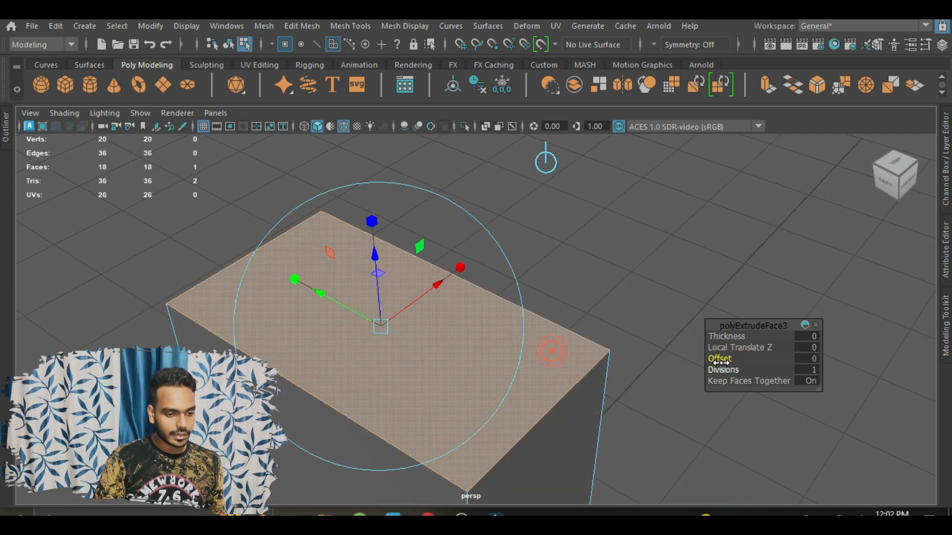
pyautogui.moveTo(721, 359); pyautogui.dragTo(723, 358)
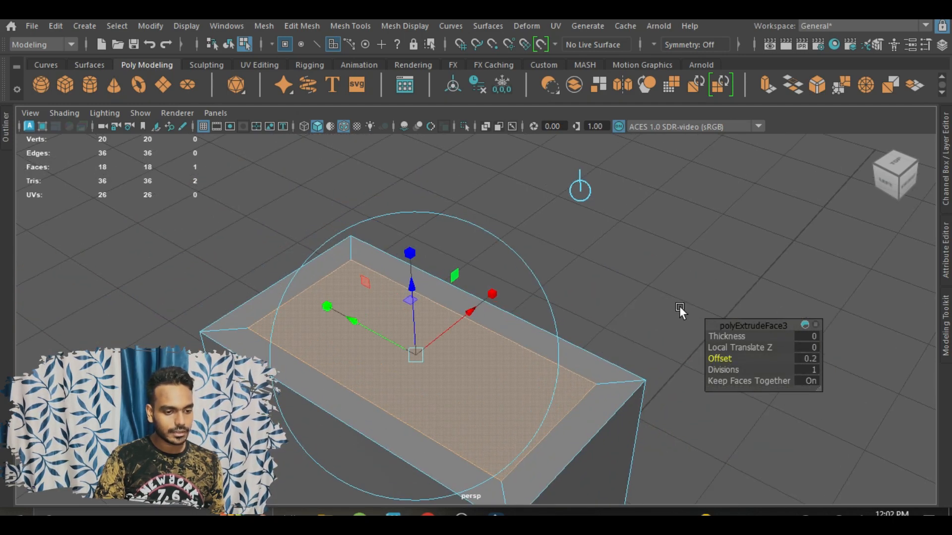
pyautogui.keyDown('alt'); pyautogui.moveTo(680, 308); pyautogui.dragTo(669, 280); pyautogui.keyUp('alt')
pyautogui.keyDown('alt'); pyautogui.moveTo(540, 334); pyautogui.dragTo(559, 348); pyautogui.keyUp('alt')
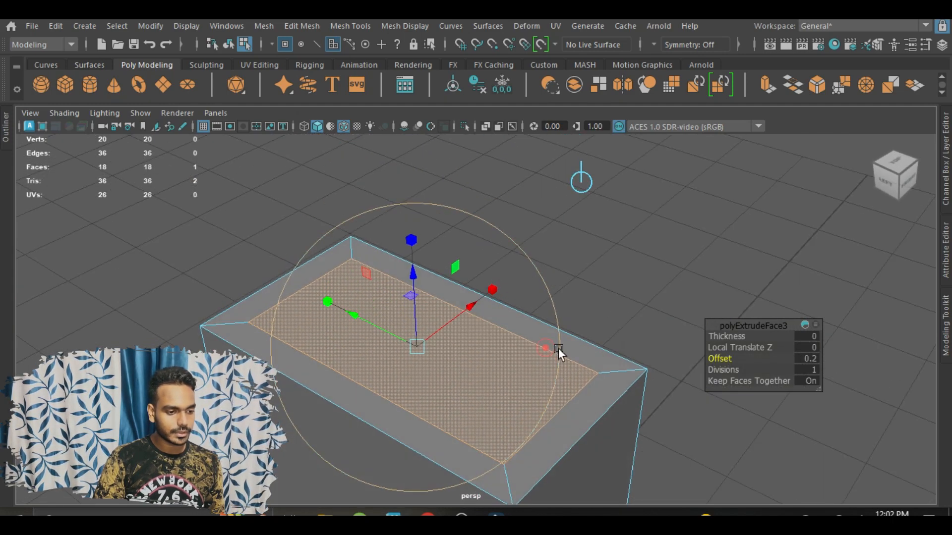
# Reselect the inset face on top of the block and extrude it with a Thickness of 0.8
pyautogui.click(603, 291)
pyautogui.keyDown('alt'); pyautogui.moveTo(420, 311); pyautogui.dragTo(466, 263); pyautogui.keyUp('alt')
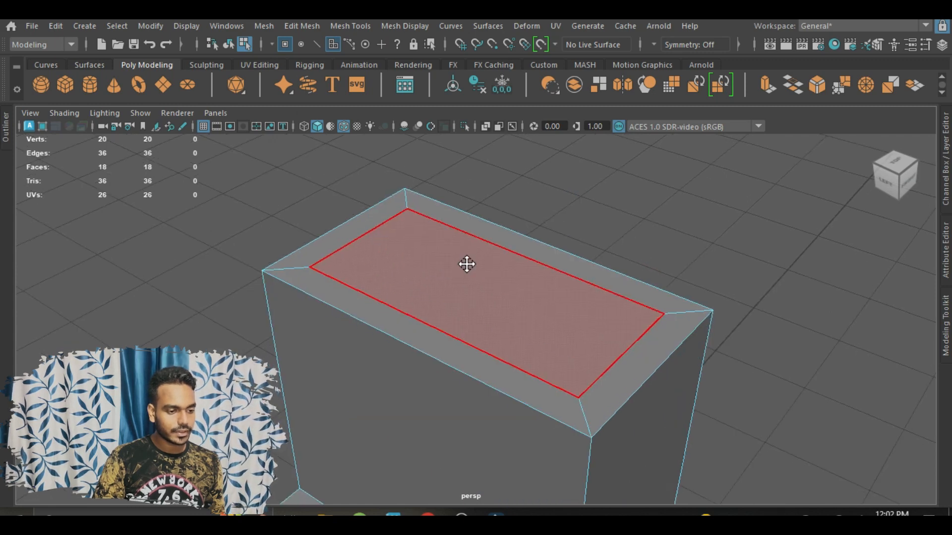
pyautogui.click(465, 278)
pyautogui.keyDown('alt'); pyautogui.moveTo(464, 367); pyautogui.dragTo(463, 312); pyautogui.keyUp('alt')
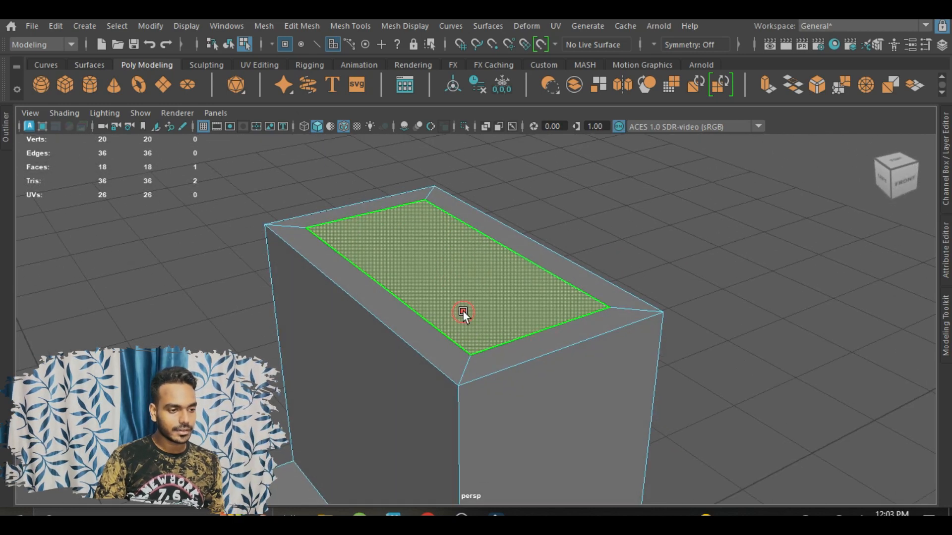
pyautogui.click(463, 312)
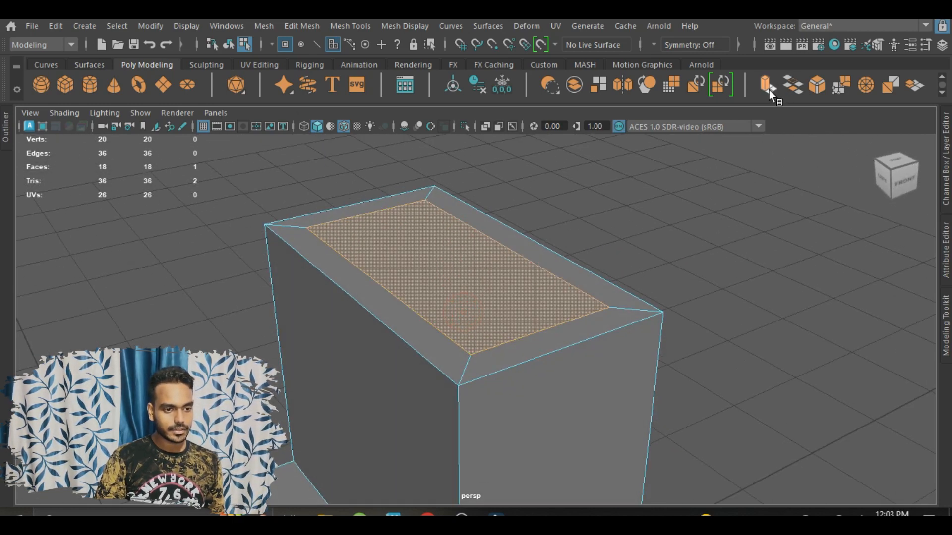
pyautogui.click(769, 88)
pyautogui.scroll(-1, 535, 253)
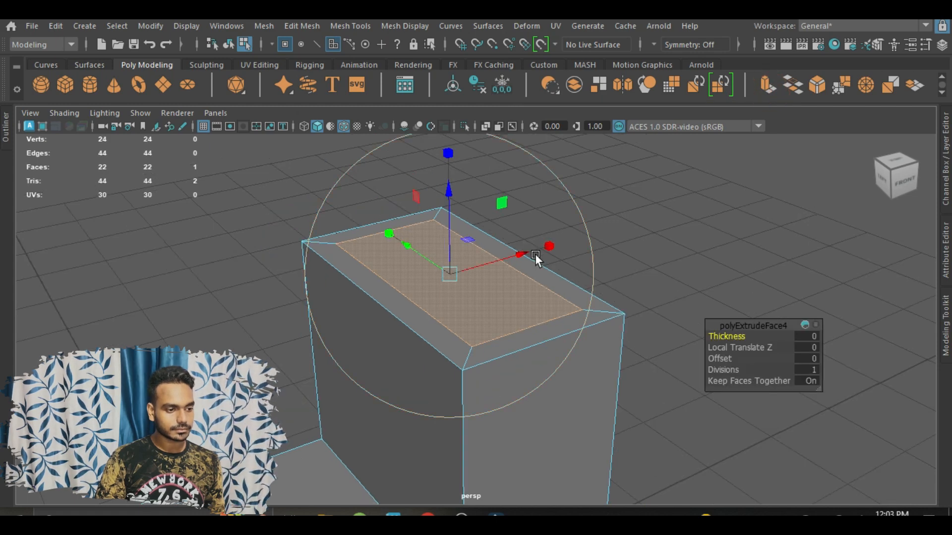
pyautogui.moveTo(735, 332); pyautogui.dragTo(763, 332)
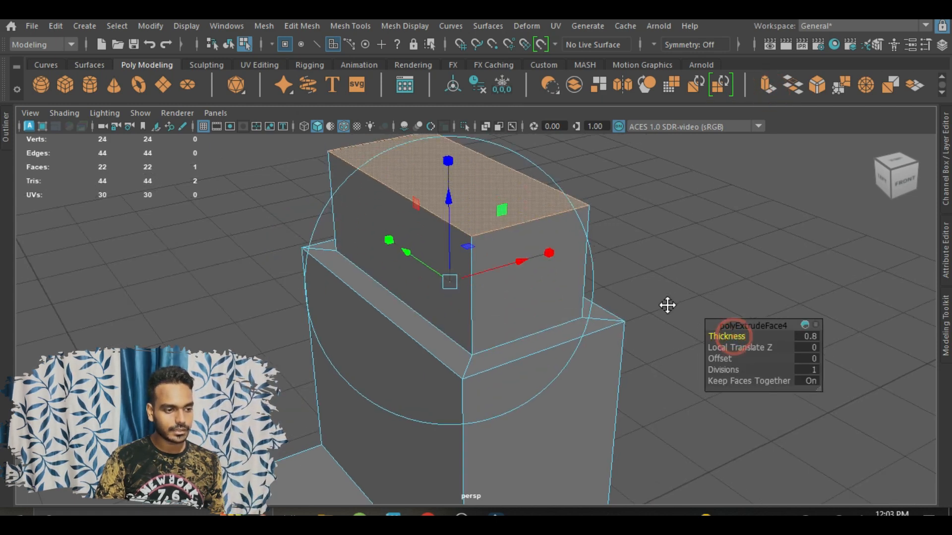
# Lower the newly extruded top face along its local Z axis by about 0.326
pyautogui.moveTo(443, 276); pyautogui.dragTo(450, 350)
pyautogui.scroll(2, 592, 301)
pyautogui.keyDown('alt'); pyautogui.moveTo(630, 248); pyautogui.dragTo(627, 203, button='middle'); pyautogui.keyUp('alt')
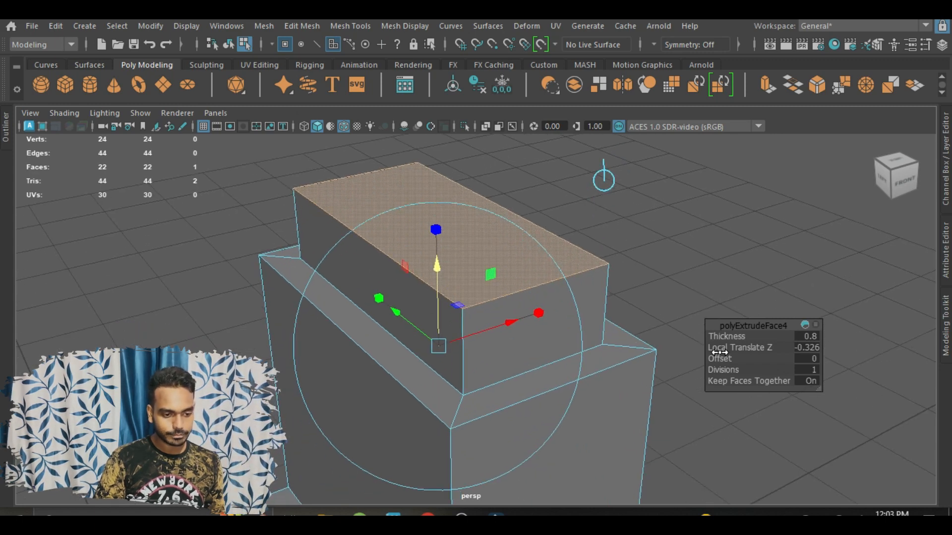
# Taper the upper extrusion inwards by setting its Offset to 0.3
pyautogui.moveTo(725, 360); pyautogui.dragTo(728, 361)
pyautogui.hotkey('ctrl', 'z')
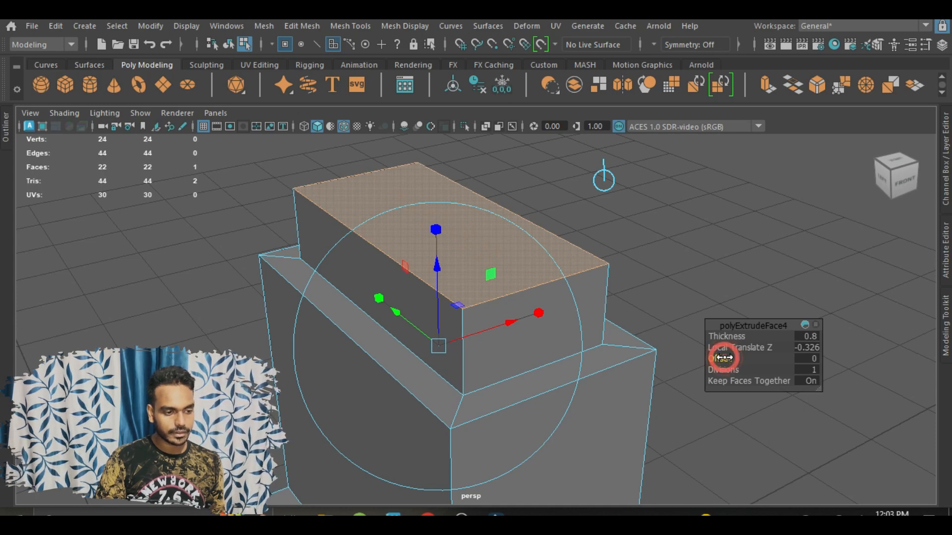
pyautogui.moveTo(724, 358); pyautogui.dragTo(726, 359)
pyautogui.keyDown('alt'); pyautogui.moveTo(680, 255); pyautogui.dragTo(700, 258); pyautogui.keyUp('alt')
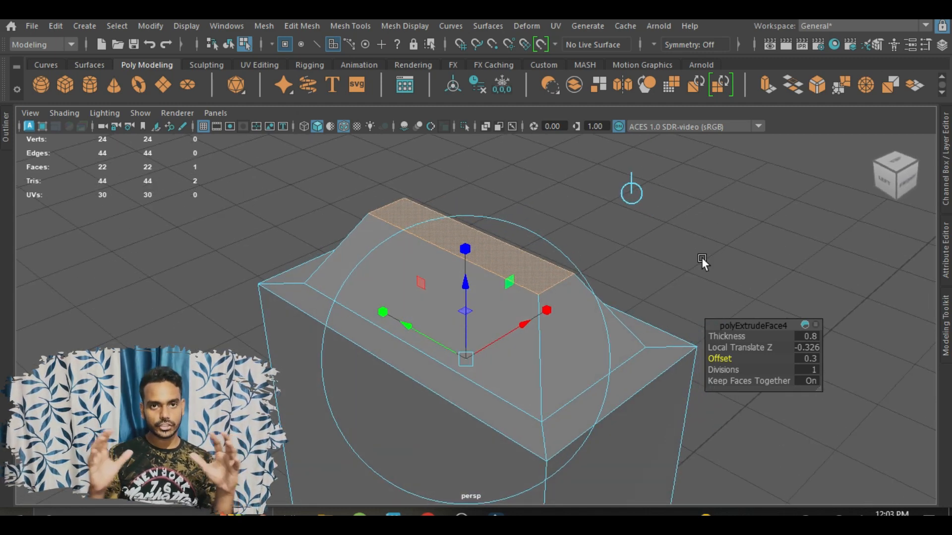
pyautogui.keyDown('alt'); pyautogui.moveTo(575, 287); pyautogui.dragTo(516, 317); pyautogui.keyUp('alt')
pyautogui.keyDown('alt'); pyautogui.moveTo(384, 227); pyautogui.dragTo(357, 266); pyautogui.keyUp('alt')
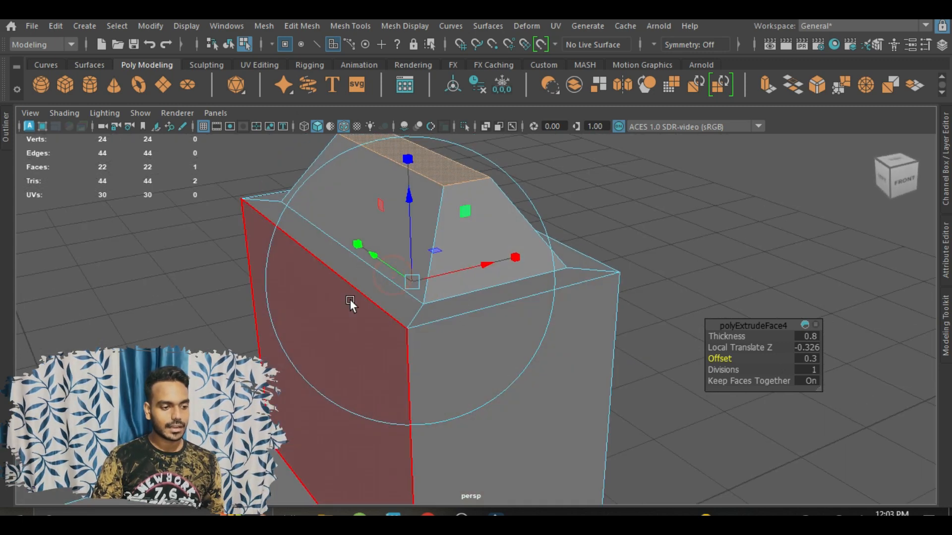
pyautogui.keyDown('alt'); pyautogui.moveTo(445, 289); pyautogui.dragTo(491, 359); pyautogui.keyUp('alt')
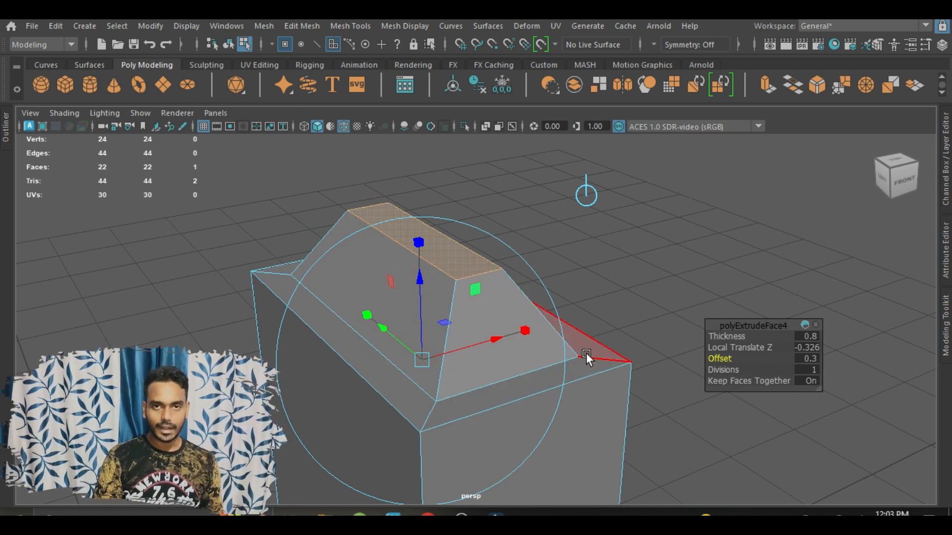
pyautogui.keyDown('alt'); pyautogui.moveTo(510, 321); pyautogui.dragTo(507, 302); pyautogui.keyUp('alt')
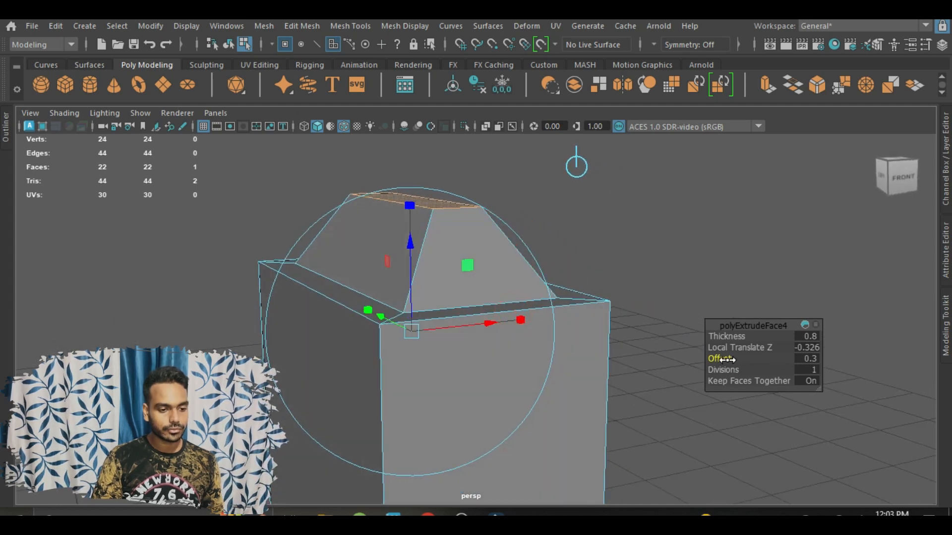
# Extrude the narrow top face of the tapered block and inset it with an Offset of 0.1
pyautogui.moveTo(727, 359); pyautogui.dragTo(725, 363)
pyautogui.hotkey('ctrl', 'z')
pyautogui.keyDown('alt'); pyautogui.moveTo(706, 251); pyautogui.dragTo(698, 302); pyautogui.keyUp('alt')
pyautogui.click(704, 268)
pyautogui.click(452, 286)
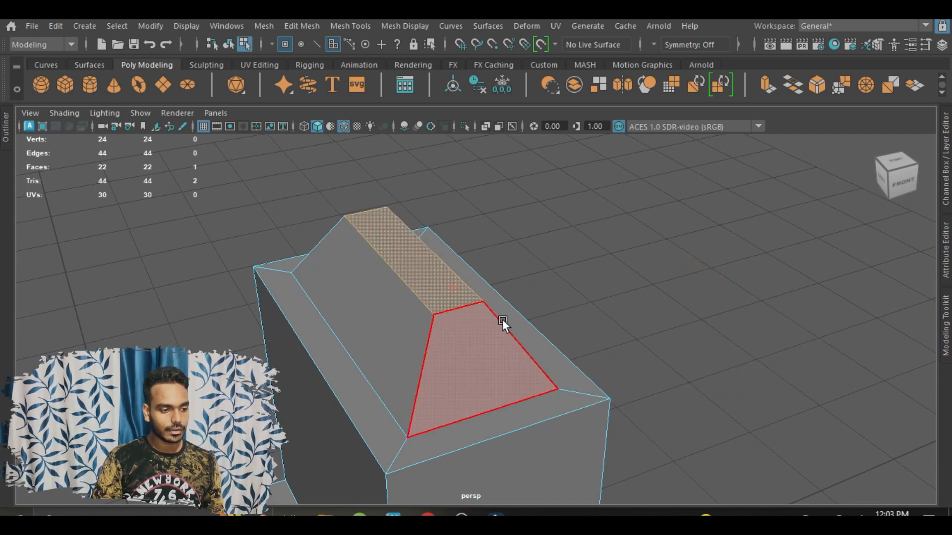
pyautogui.keyDown('alt'); pyautogui.moveTo(575, 310); pyautogui.dragTo(475, 309); pyautogui.keyUp('alt')
pyautogui.keyDown('alt'); pyautogui.moveTo(475, 310); pyautogui.dragTo(475, 361, button='middle'); pyautogui.keyUp('alt')
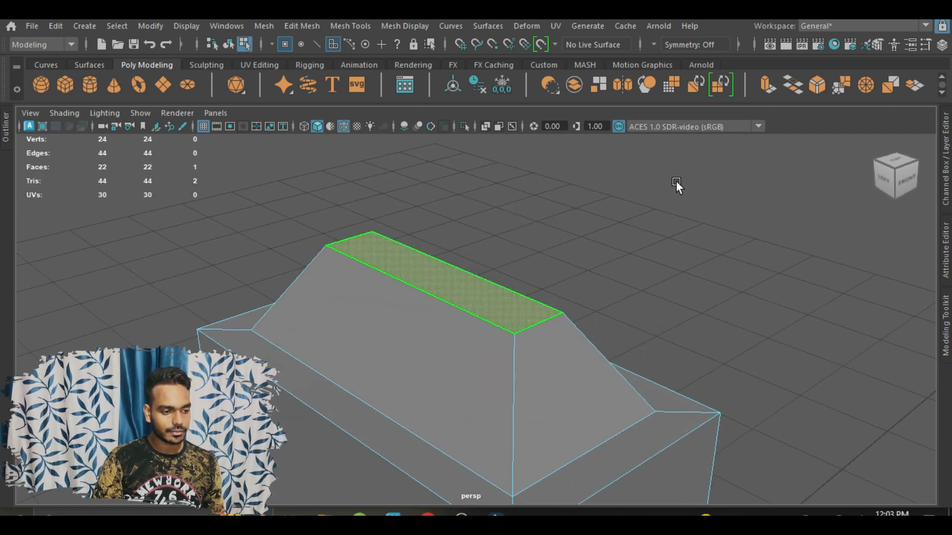
pyautogui.click(768, 85)
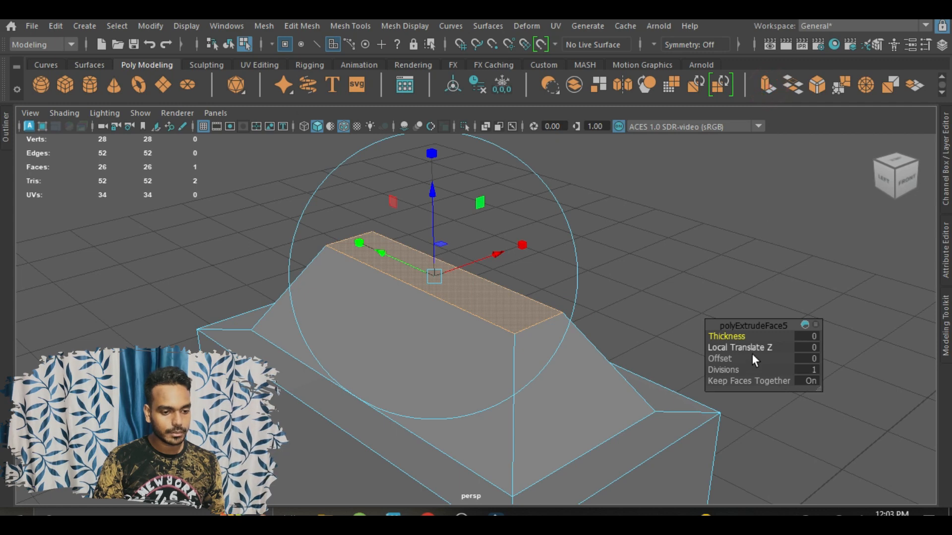
pyautogui.moveTo(727, 358)
pyautogui.mouseDown()
pyautogui.moveTo(740, 359)
pyautogui.moveTo(727, 359)
pyautogui.mouseUp()
pyautogui.scroll(3, 593, 314)
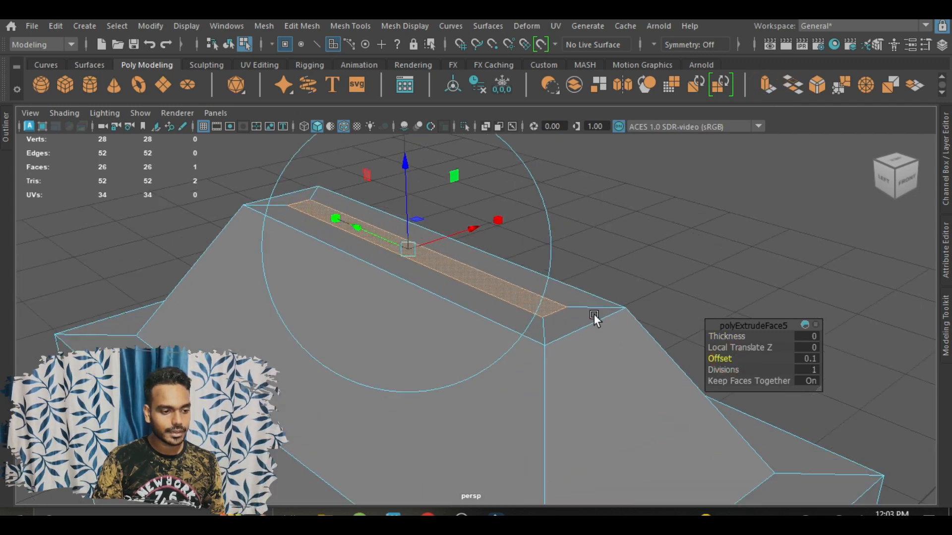
# Extrude the inset top strip upwards about 0.147 along its local Z and flare it outwards with an Offset of -0.1
pyautogui.keyDown('alt'); pyautogui.moveTo(593, 314); pyautogui.dragTo(578, 302, button='middle'); pyautogui.keyUp('alt')
pyautogui.keyDown('alt'); pyautogui.moveTo(577, 301); pyautogui.dragTo(585, 341); pyautogui.keyUp('alt')
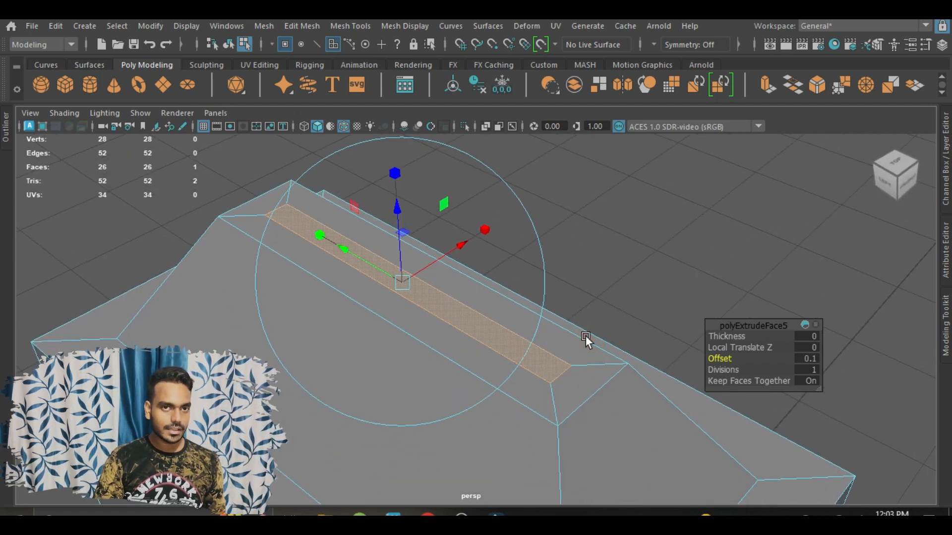
pyautogui.keyDown('alt'); pyautogui.moveTo(610, 264); pyautogui.dragTo(384, 221); pyautogui.keyUp('alt')
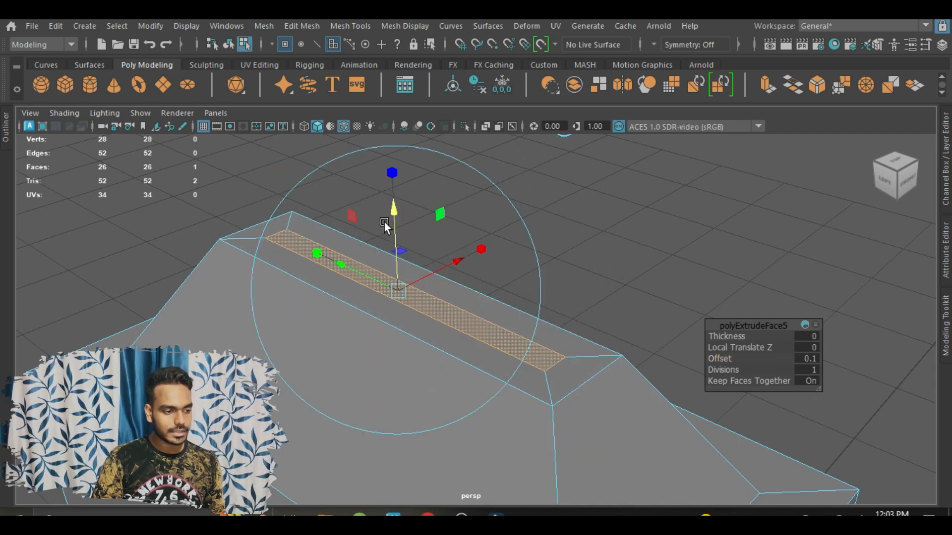
pyautogui.click(459, 248)
pyautogui.click(403, 285)
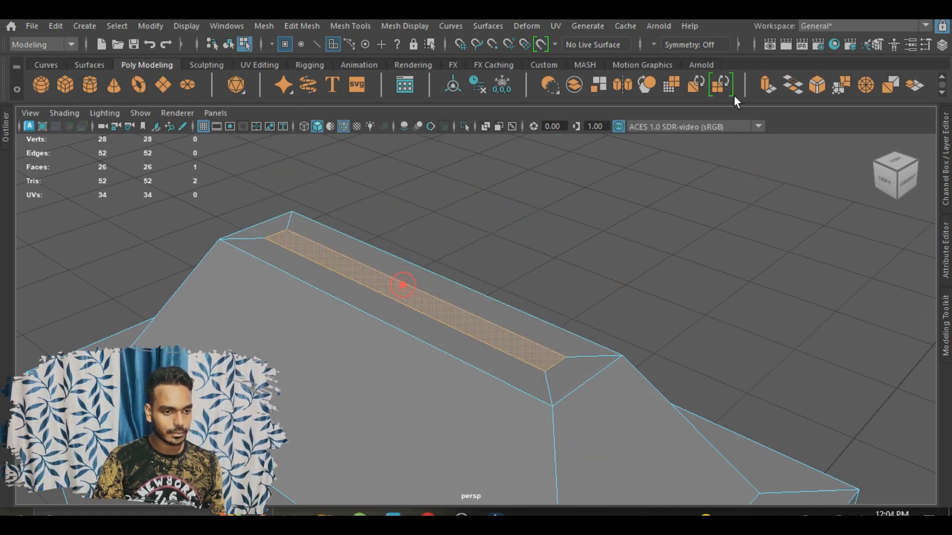
pyautogui.click(760, 84)
pyautogui.moveTo(395, 244); pyautogui.dragTo(395, 183)
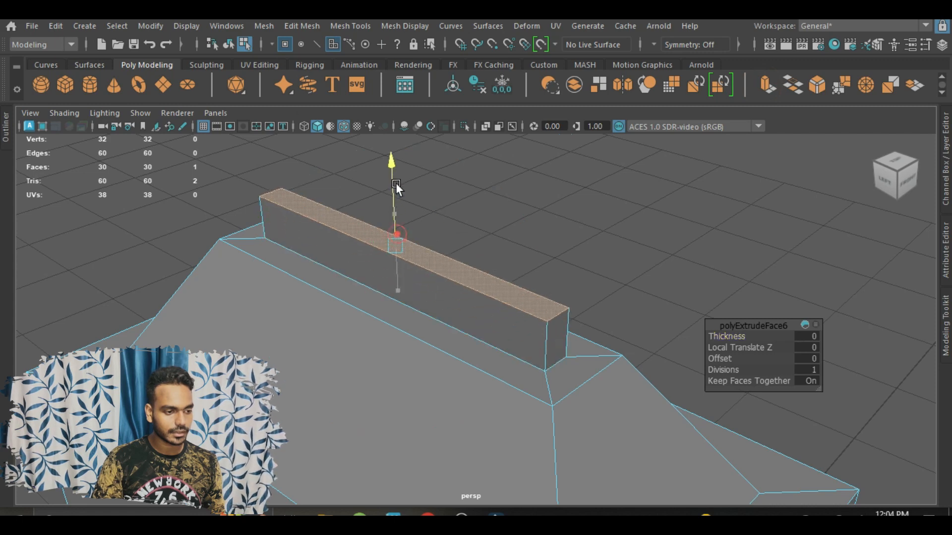
pyautogui.moveTo(724, 356); pyautogui.dragTo(725, 358)
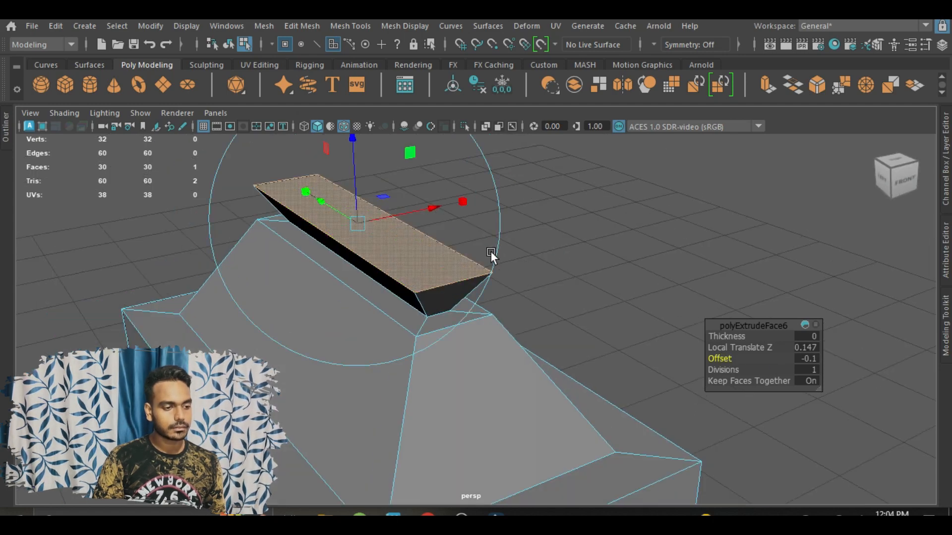
# Extrude the long sloped side face of the tapered block outwards by about 0.496 along its local Z
pyautogui.keyDown('alt'); pyautogui.moveTo(491, 251); pyautogui.dragTo(541, 328); pyautogui.keyUp('alt')
pyautogui.click(606, 253)
pyautogui.scroll(-4, 607, 252)
pyautogui.scroll(3, 518, 275)
pyautogui.click(541, 328)
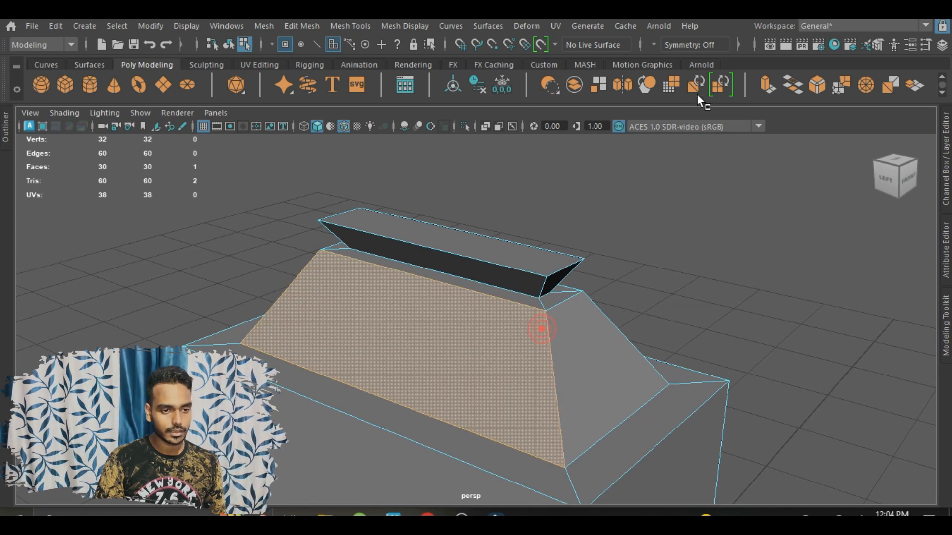
pyautogui.keyDown('alt'); pyautogui.moveTo(676, 254); pyautogui.dragTo(648, 272); pyautogui.keyUp('alt')
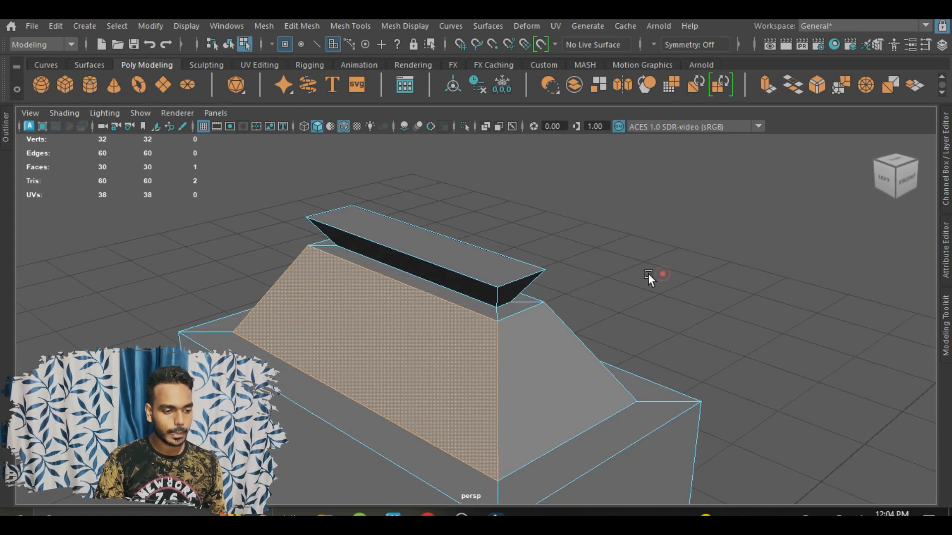
pyautogui.click(764, 81)
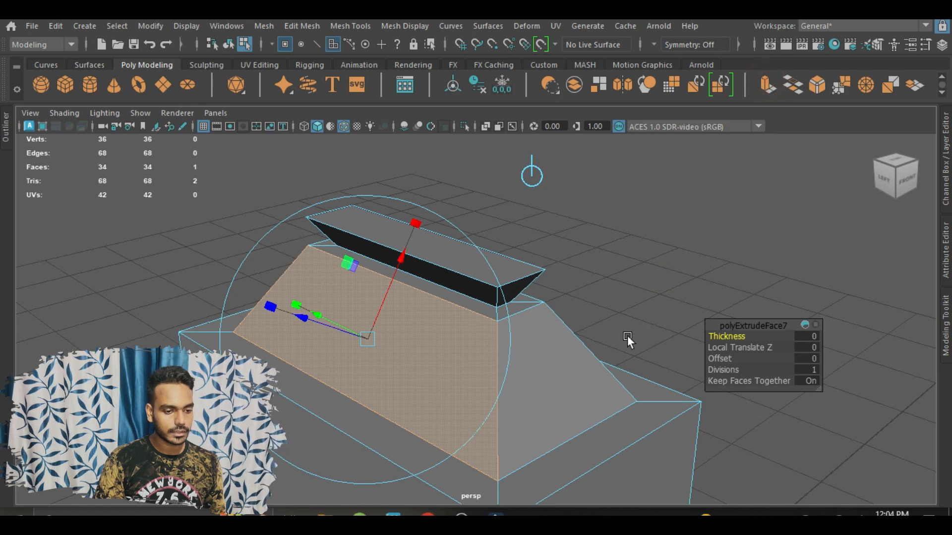
pyautogui.keyDown('alt'); pyautogui.moveTo(627, 335); pyautogui.dragTo(580, 323); pyautogui.keyUp('alt')
pyautogui.keyDown('alt'); pyautogui.moveTo(664, 329); pyautogui.dragTo(616, 320); pyautogui.keyUp('alt')
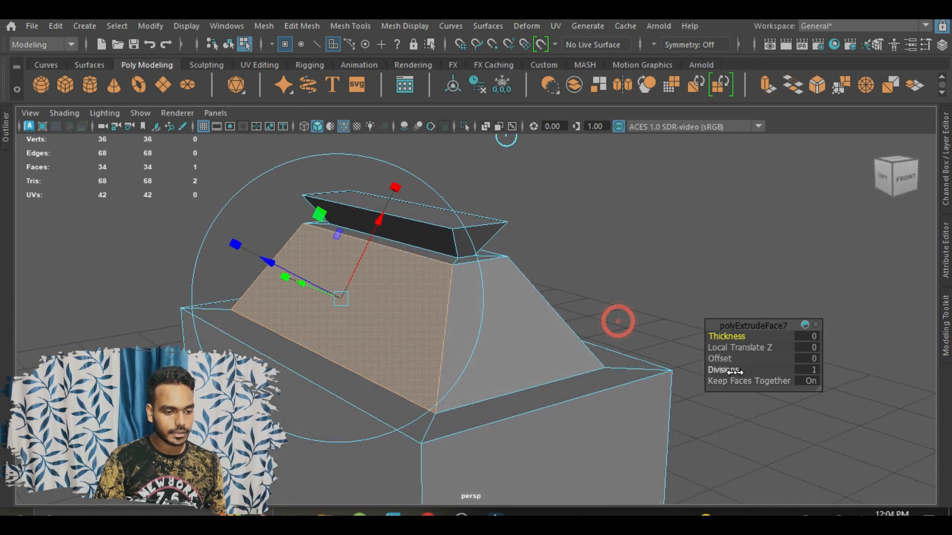
pyautogui.moveTo(724, 370); pyautogui.dragTo(731, 369)
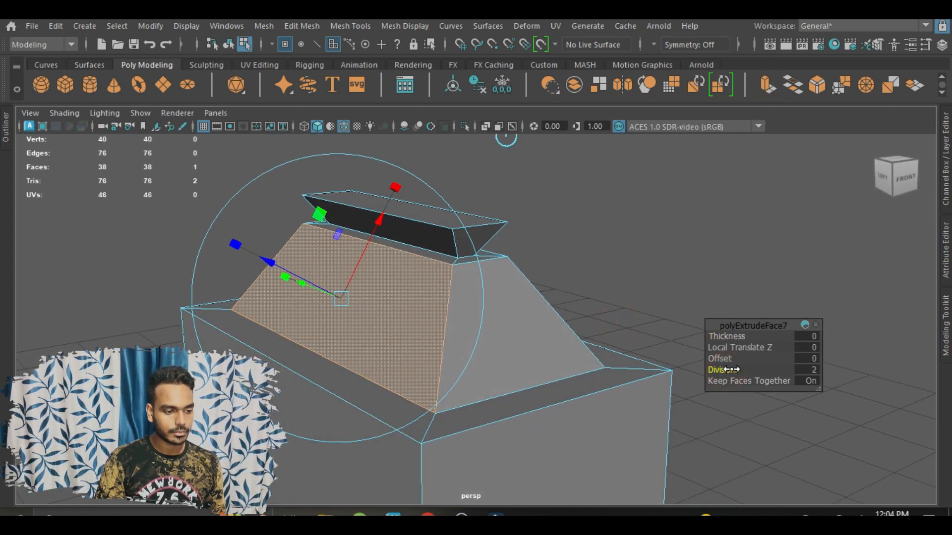
pyautogui.keyDown('alt'); pyautogui.moveTo(335, 350); pyautogui.dragTo(346, 389); pyautogui.keyUp('alt')
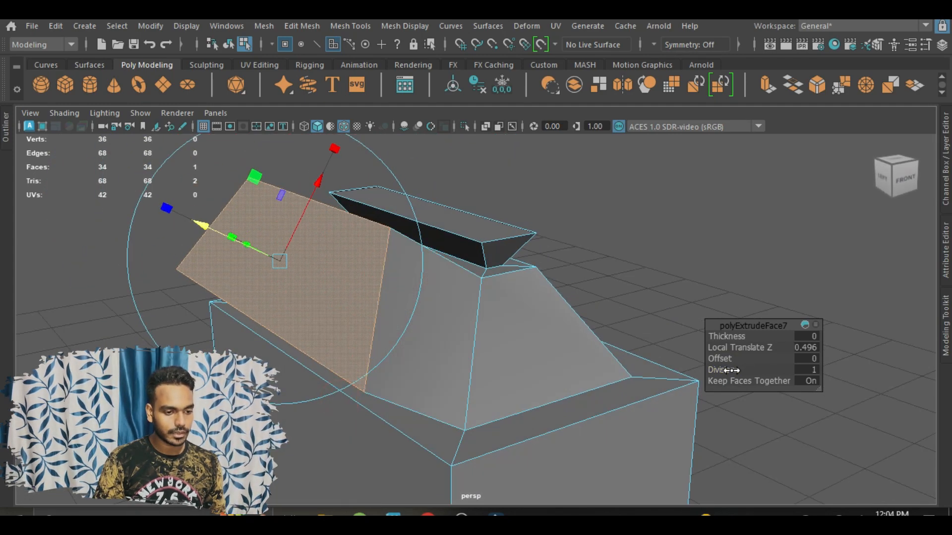
# Set the side extrusion's Divisions to 5 and deselect the face
pyautogui.moveTo(732, 369); pyautogui.dragTo(742, 366)
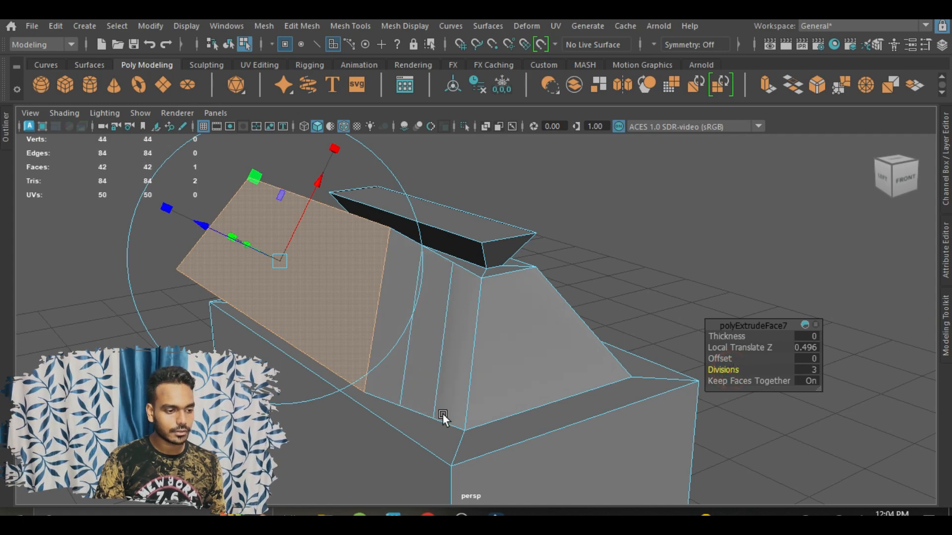
pyautogui.keyDown('alt'); pyautogui.moveTo(442, 414); pyautogui.dragTo(468, 359); pyautogui.keyUp('alt')
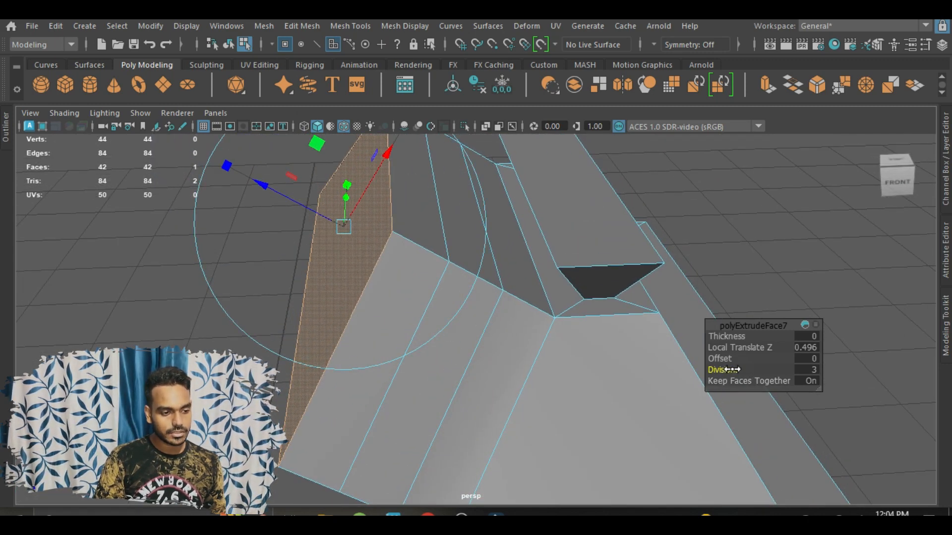
pyautogui.moveTo(733, 369); pyautogui.dragTo(661, 380)
pyautogui.moveTo(761, 378); pyautogui.dragTo(751, 381)
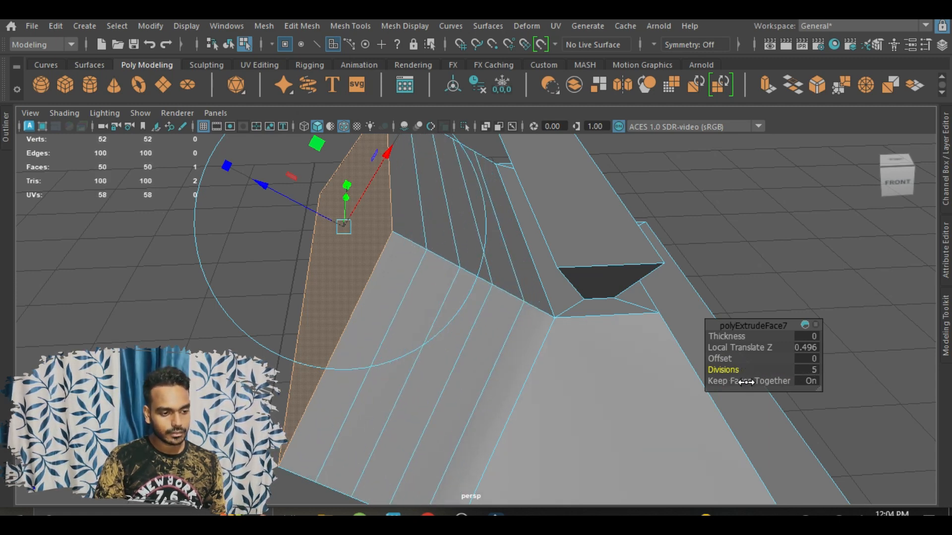
pyautogui.moveTo(747, 382); pyautogui.dragTo(744, 383)
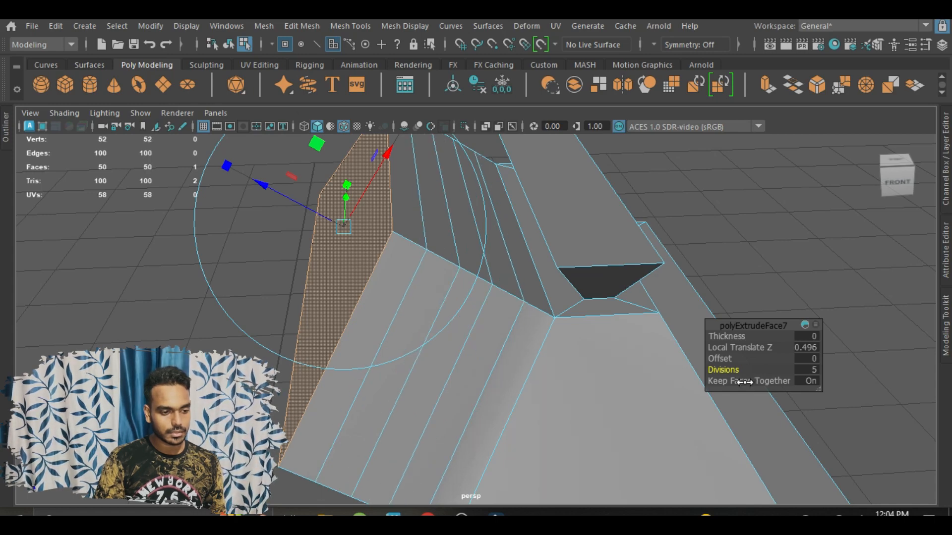
pyautogui.click(783, 193)
pyautogui.scroll(-4, 698, 266)
pyautogui.keyDown('alt'); pyautogui.moveTo(697, 265); pyautogui.dragTo(633, 317); pyautogui.keyUp('alt')
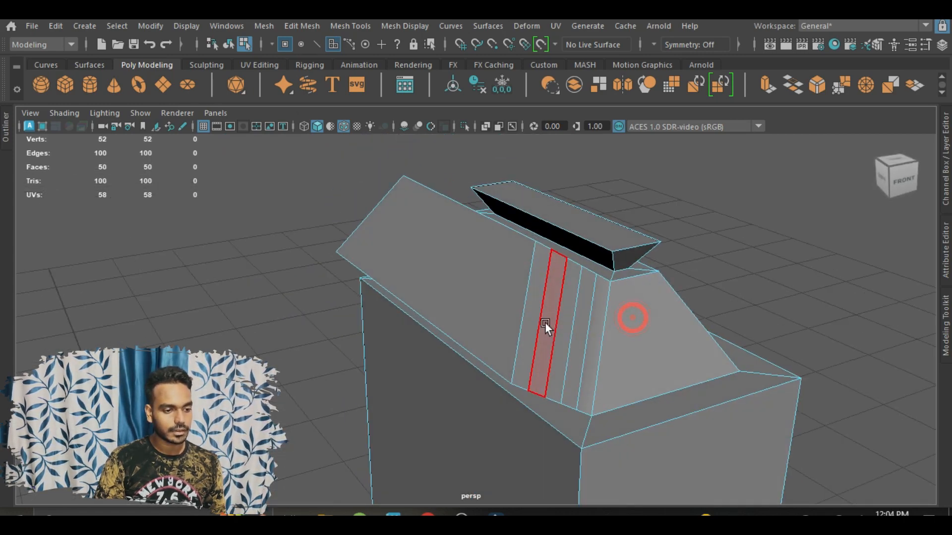
pyautogui.scroll(5, 546, 327)
pyautogui.keyDown('alt'); pyautogui.moveTo(626, 376); pyautogui.dragTo(576, 372); pyautogui.keyUp('alt')
pyautogui.scroll(-4, 585, 370)
pyautogui.click(473, 302)
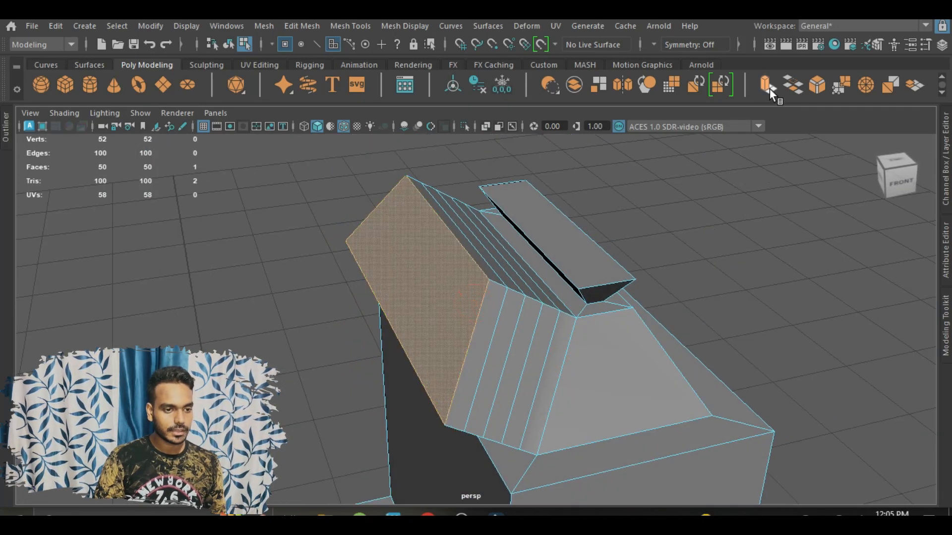
pyautogui.click(769, 88)
pyautogui.keyDown('alt'); pyautogui.moveTo(646, 293); pyautogui.dragTo(608, 294, button='middle'); pyautogui.keyUp('alt')
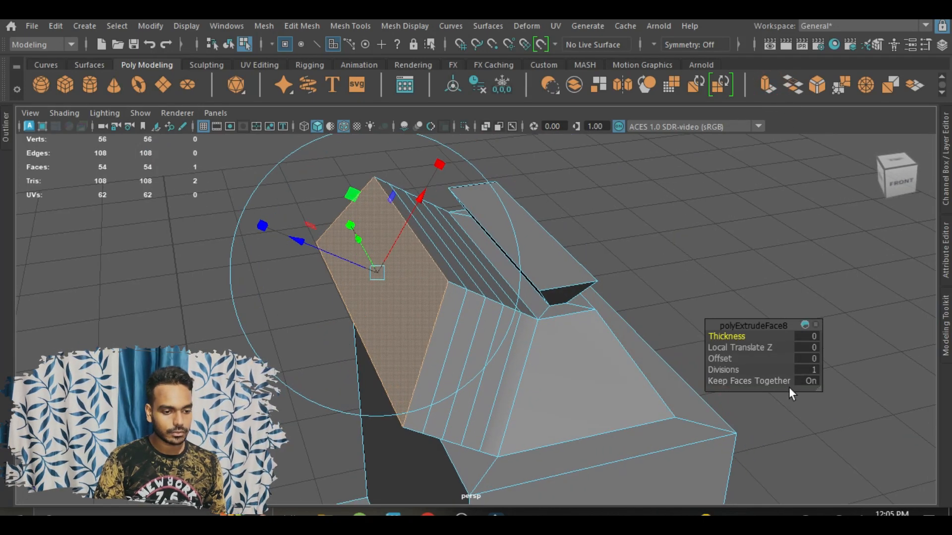
pyautogui.click(700, 283)
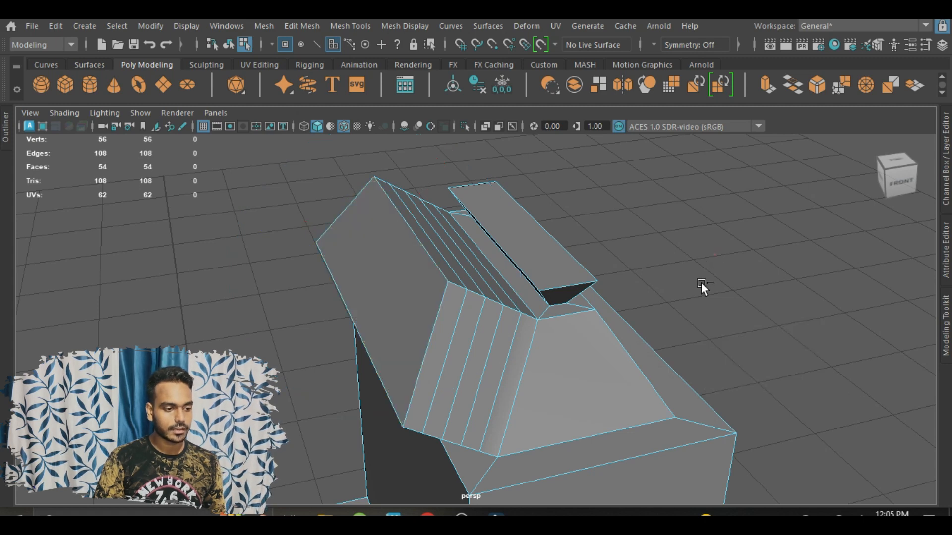
pyautogui.hotkey('ctrl', 'z')
pyautogui.hotkey('ctrl', 'z')
# Select the five narrow strip faces on the front end of the divided side extrusion
pyautogui.scroll(-3, 701, 285)
pyautogui.keyDown('alt'); pyautogui.moveTo(691, 301); pyautogui.dragTo(705, 303); pyautogui.keyUp('alt')
pyautogui.click(704, 302)
pyautogui.scroll(5, 493, 305)
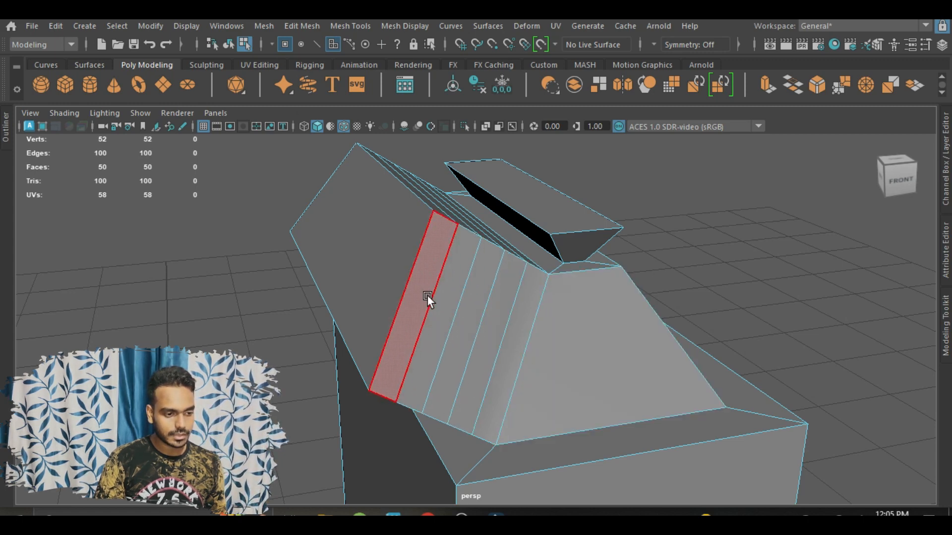
pyautogui.keyDown('alt'); pyautogui.moveTo(437, 304); pyautogui.dragTo(415, 299); pyautogui.keyUp('alt')
pyautogui.click(341, 223)
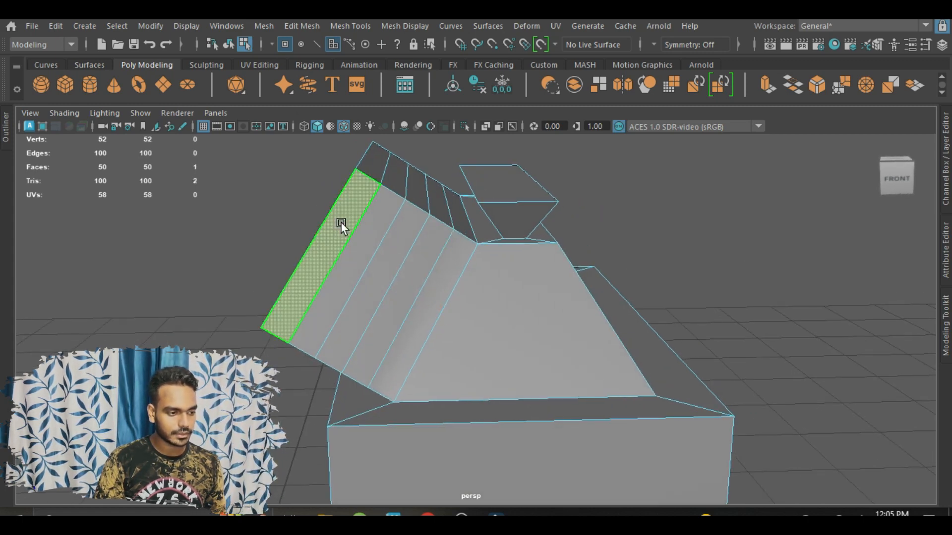
pyautogui.keyDown('shift'); pyautogui.click(370, 231); pyautogui.keyUp('shift')
pyautogui.keyDown('shift'); pyautogui.click(407, 240); pyautogui.keyUp('shift')
pyautogui.keyDown('shift'); pyautogui.click(432, 264); pyautogui.keyUp('shift')
pyautogui.keyDown('shift'); pyautogui.click(437, 266); pyautogui.keyUp('shift')
pyautogui.keyDown('alt'); pyautogui.moveTo(446, 342); pyautogui.dragTo(495, 355); pyautogui.keyUp('alt')
pyautogui.keyDown('alt'); pyautogui.moveTo(467, 349); pyautogui.dragTo(424, 330, button='middle'); pyautogui.keyUp('alt')
pyautogui.scroll(-2, 423, 337)
pyautogui.keyDown('alt'); pyautogui.moveTo(421, 335); pyautogui.dragTo(443, 353); pyautogui.keyUp('alt')
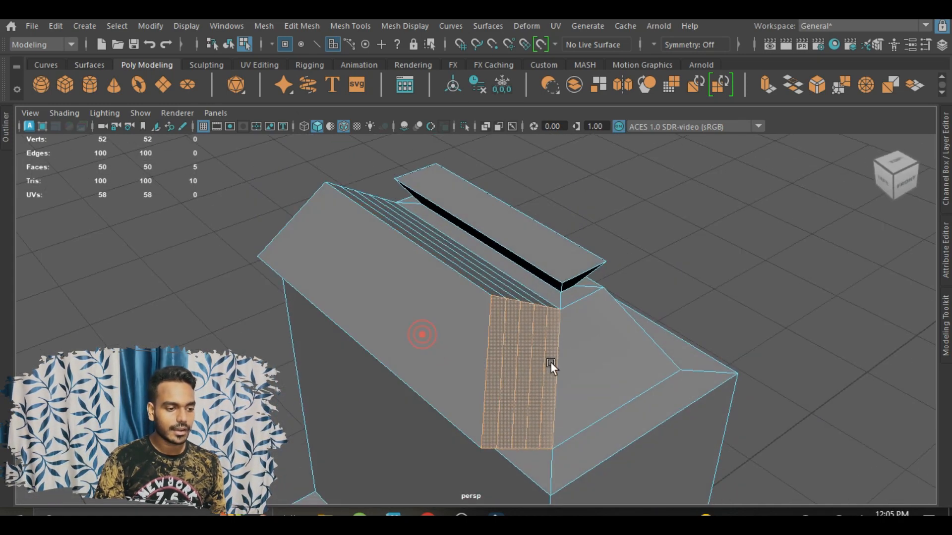
pyautogui.keyDown('alt'); pyautogui.moveTo(550, 351); pyautogui.dragTo(505, 306, button='middle'); pyautogui.keyUp('alt')
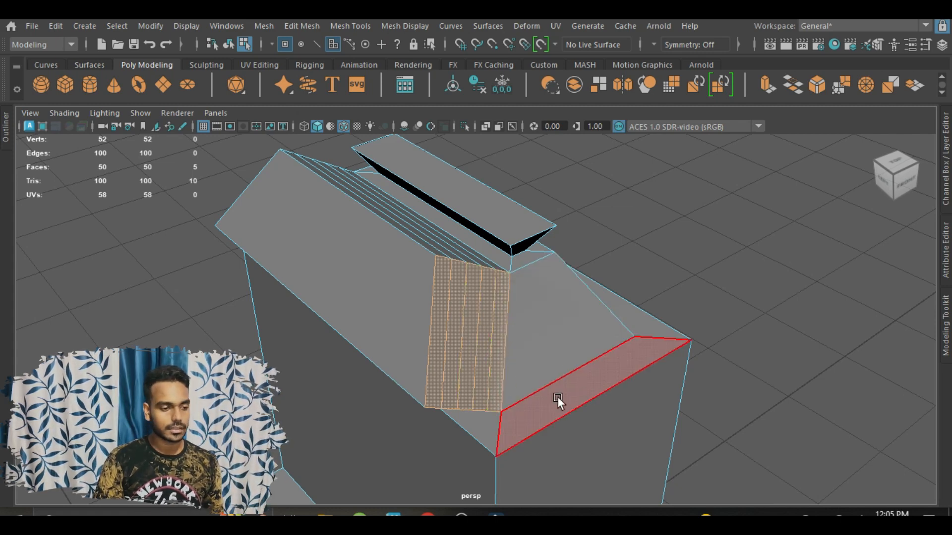
# Extrude the five strips with Keep Faces Together off and move them outwards about 0.235 along local Z
pyautogui.click(764, 84)
pyautogui.keyDown('alt'); pyautogui.moveTo(593, 307); pyautogui.dragTo(549, 314); pyautogui.keyUp('alt')
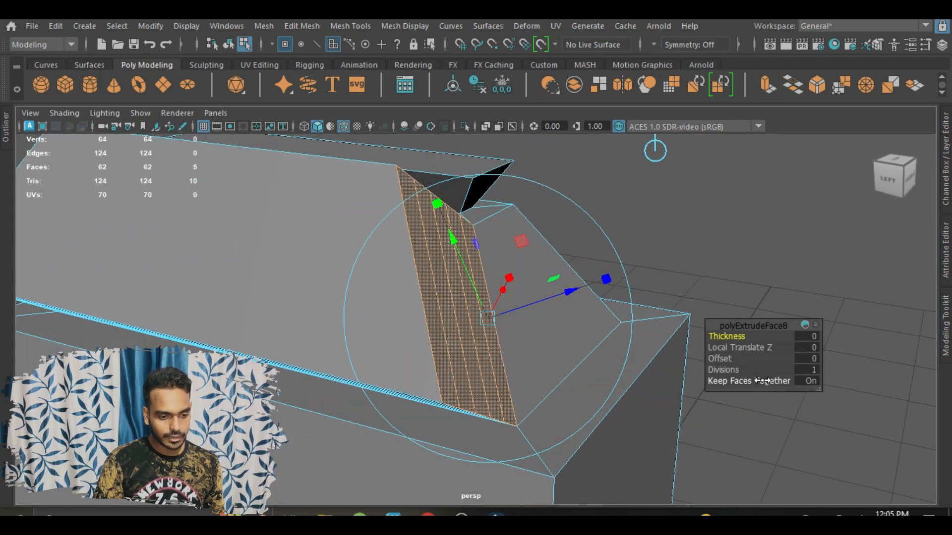
pyautogui.click(810, 381)
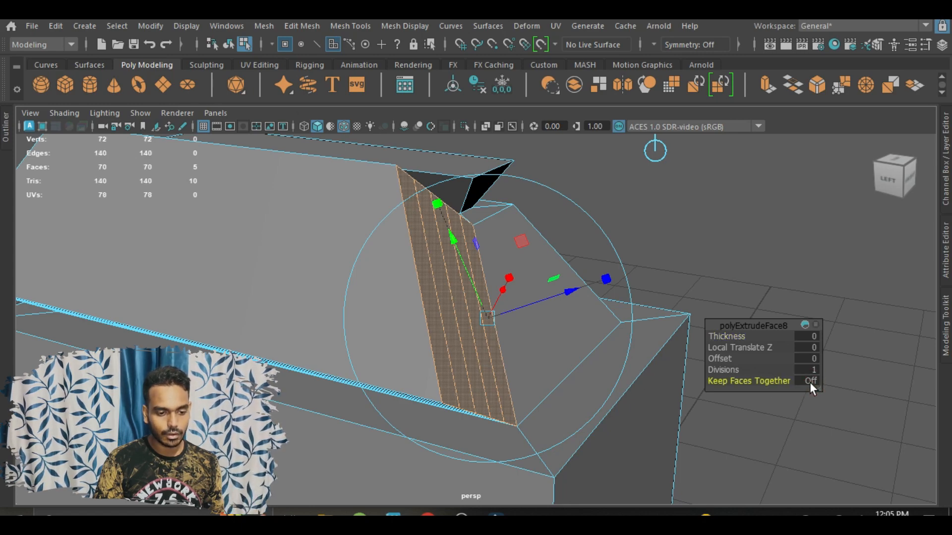
pyautogui.keyDown('alt'); pyautogui.moveTo(597, 276); pyautogui.dragTo(499, 301); pyautogui.keyUp('alt')
pyautogui.moveTo(499, 238); pyautogui.dragTo(579, 239)
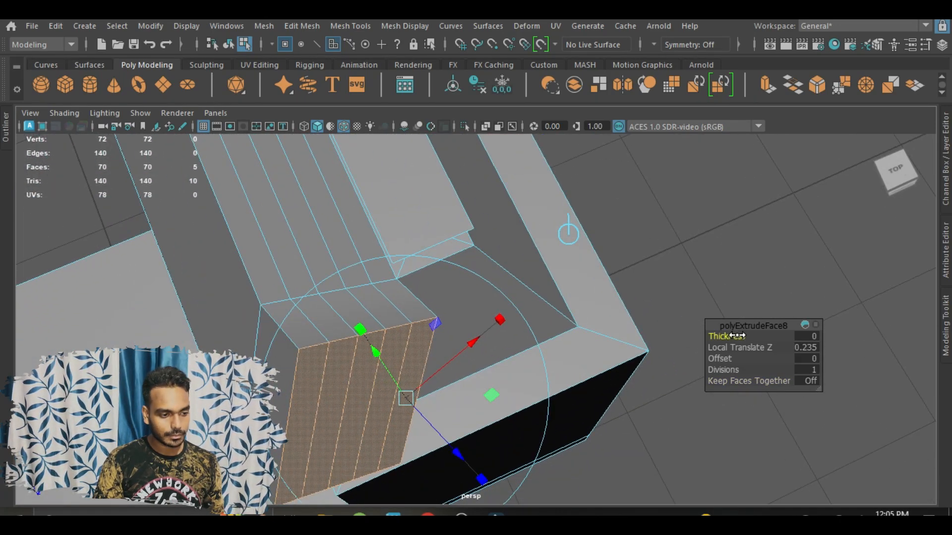
# Shrink each extruded strip individually with an Offset of 0.1, and clear the selection
pyautogui.moveTo(737, 335); pyautogui.dragTo(732, 358)
pyautogui.hotkey('ctrl', 'z')
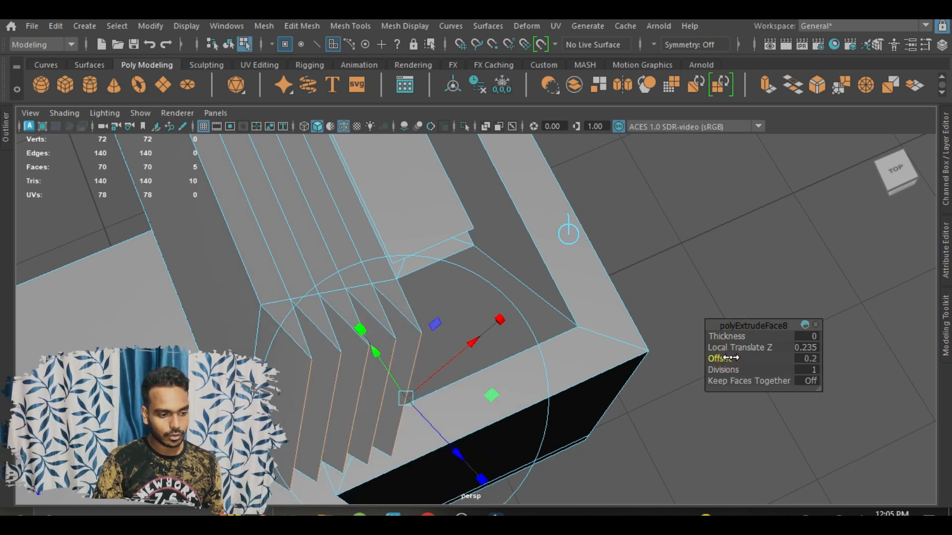
pyautogui.moveTo(729, 358); pyautogui.dragTo(732, 358)
pyautogui.keyDown('alt'); pyautogui.moveTo(602, 321); pyautogui.dragTo(466, 300); pyautogui.keyUp('alt')
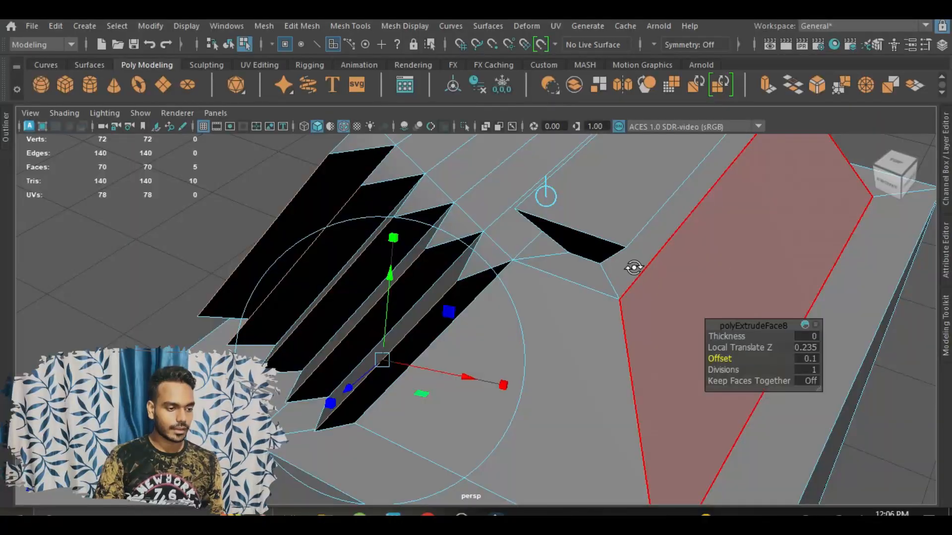
pyautogui.keyDown('alt'); pyautogui.moveTo(633, 268); pyautogui.dragTo(526, 331); pyautogui.keyUp('alt')
pyautogui.keyDown('alt'); pyautogui.moveTo(567, 329); pyautogui.dragTo(527, 191, button='middle'); pyautogui.keyUp('alt')
pyautogui.click(683, 212)
# Select all four vertical side faces of the tall block beneath the tapered top
pyautogui.scroll(-2, 682, 212)
pyautogui.keyDown('alt'); pyautogui.moveTo(683, 212); pyautogui.dragTo(632, 314, button='middle'); pyautogui.keyUp('alt')
pyautogui.scroll(3, 581, 305)
pyautogui.click(581, 305)
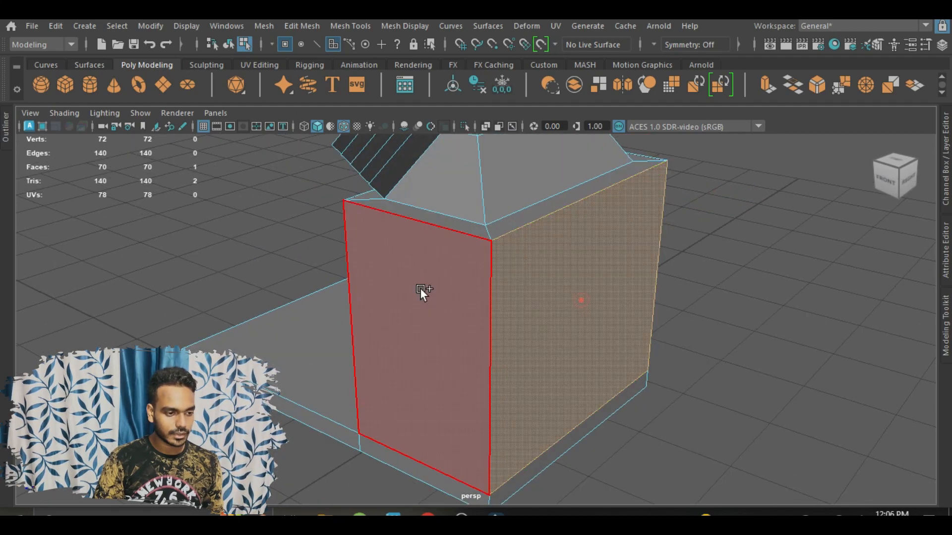
pyautogui.keyDown('shift'); pyautogui.click(421, 302); pyautogui.keyUp('shift')
pyautogui.keyDown('alt'); pyautogui.moveTo(420, 310); pyautogui.dragTo(659, 342); pyautogui.keyUp('alt')
pyautogui.keyDown('shift'); pyautogui.click(392, 345); pyautogui.keyUp('shift')
pyautogui.scroll(-2, 392, 345)
pyautogui.keyDown('alt'); pyautogui.moveTo(392, 345); pyautogui.dragTo(552, 329); pyautogui.keyUp('alt')
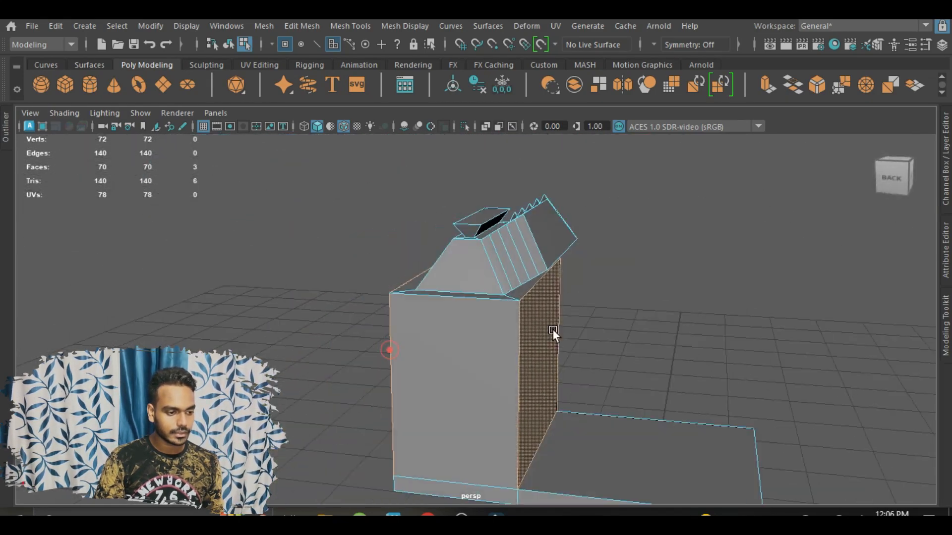
pyautogui.keyDown('shift'); pyautogui.click(448, 361); pyautogui.keyUp('shift')
pyautogui.keyDown('alt'); pyautogui.moveTo(448, 361); pyautogui.dragTo(526, 371); pyautogui.keyUp('alt')
pyautogui.keyDown('alt'); pyautogui.moveTo(526, 372); pyautogui.dragTo(468, 288, button='middle'); pyautogui.keyUp('alt')
pyautogui.scroll(3, 570, 337)
pyautogui.keyDown('alt'); pyautogui.moveTo(570, 338); pyautogui.dragTo(474, 340, button='middle'); pyautogui.keyUp('alt')
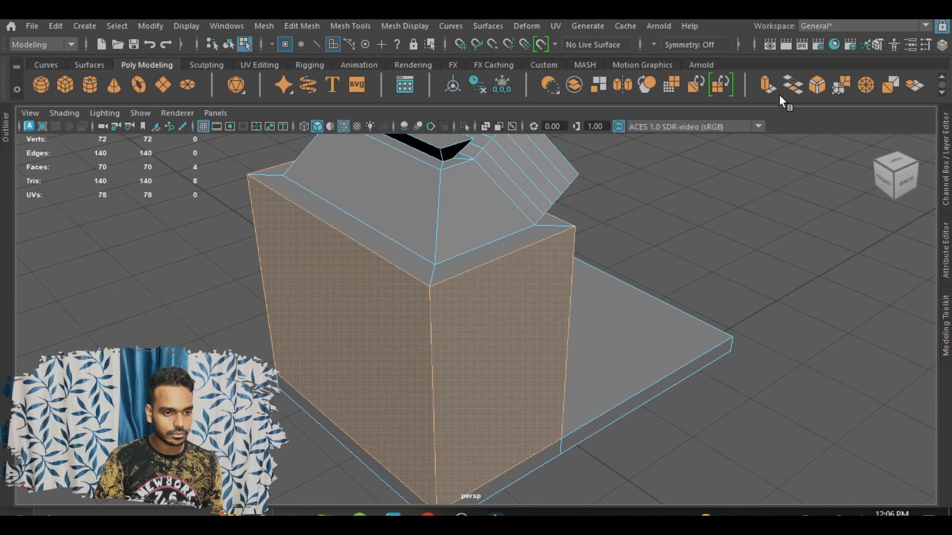
# Extrude the block's four side faces with Keep Faces Together off, moving them outwards about 1.302 along local Z, and clear the selection
pyautogui.click(765, 80)
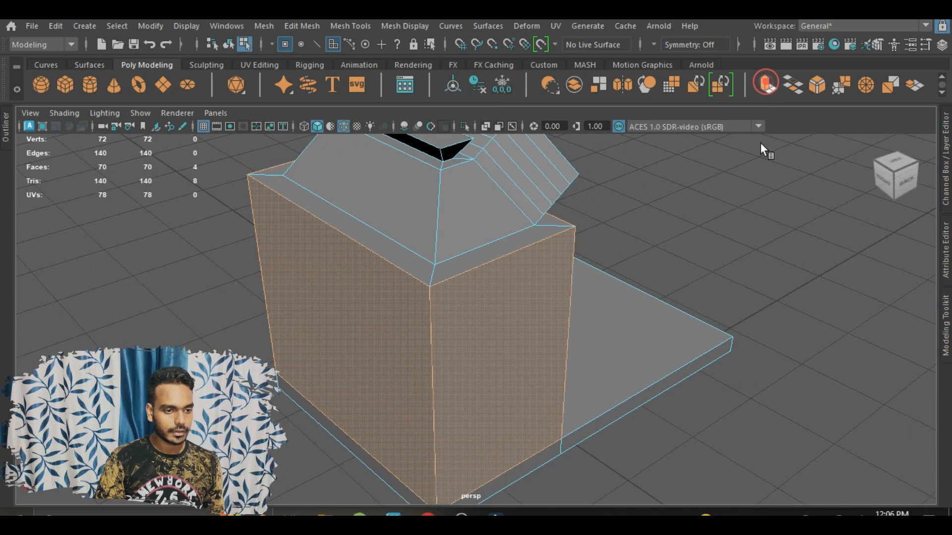
pyautogui.keyDown('alt'); pyautogui.moveTo(718, 296); pyautogui.dragTo(680, 255, button='middle'); pyautogui.keyUp('alt')
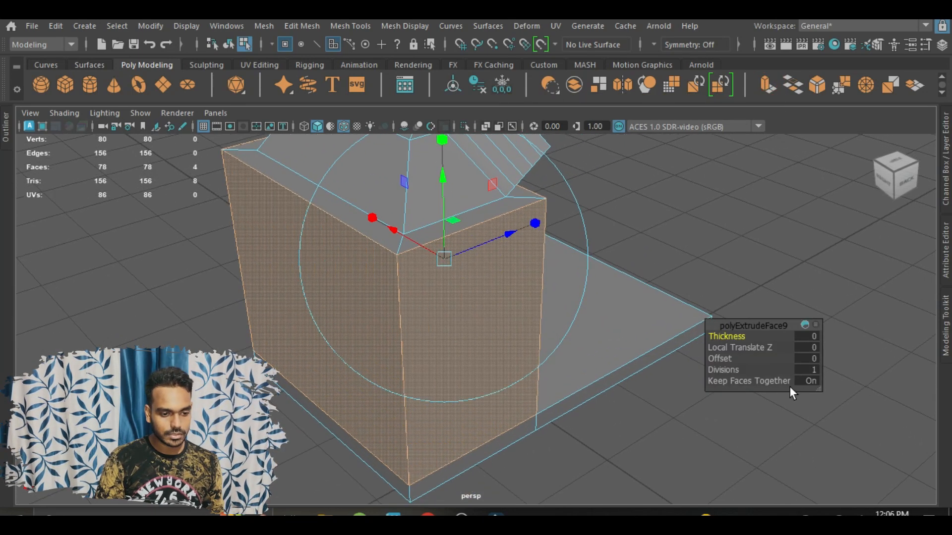
pyautogui.click(809, 381)
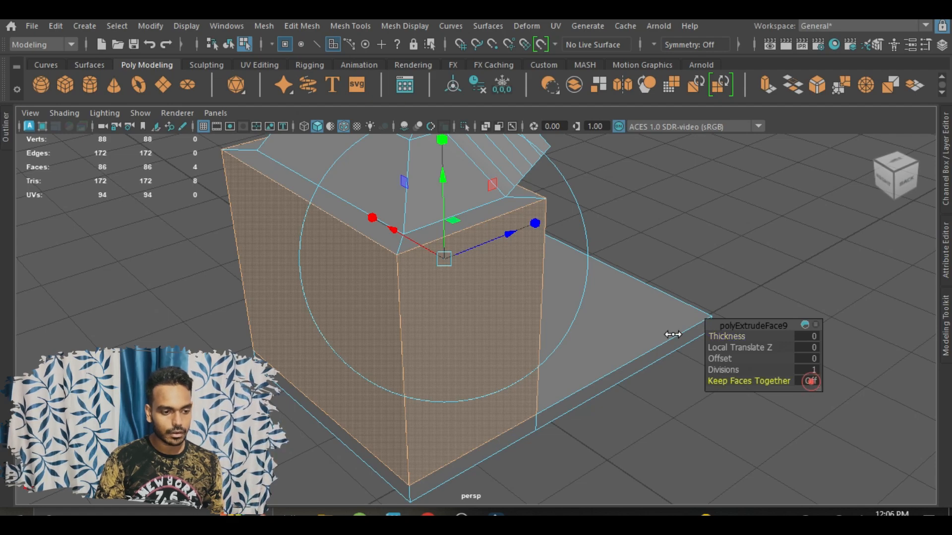
pyautogui.click(499, 239)
pyautogui.moveTo(507, 240); pyautogui.dragTo(447, 305)
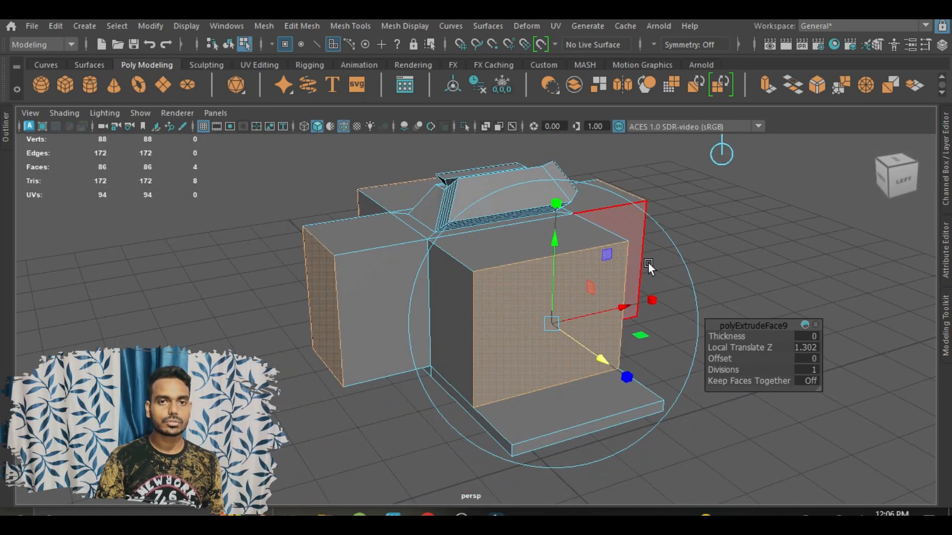
pyautogui.moveTo(647, 263)
pyautogui.keyDown('alt'); pyautogui.mouseDown()
pyautogui.moveTo(597, 285)
pyautogui.moveTo(640, 297)
pyautogui.moveTo(644, 264)
pyautogui.mouseUp(); pyautogui.keyUp('alt')
pyautogui.keyDown('alt'); pyautogui.moveTo(644, 263); pyautogui.dragTo(588, 346, button='middle'); pyautogui.keyUp('alt')
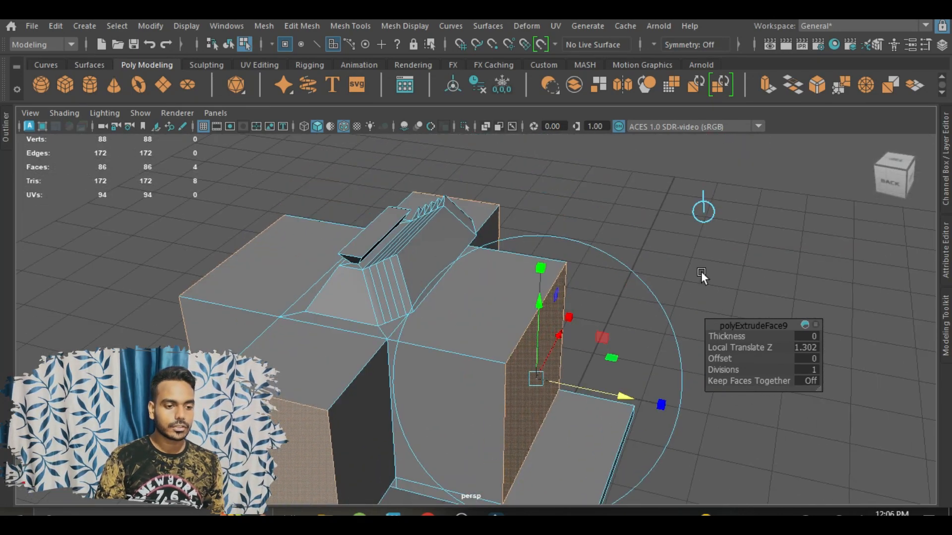
pyautogui.click(701, 271)
pyautogui.scroll(-4, 701, 287)
pyautogui.keyDown('alt'); pyautogui.moveTo(700, 311); pyautogui.dragTo(463, 304); pyautogui.keyUp('alt')
pyautogui.scroll(3, 554, 319)
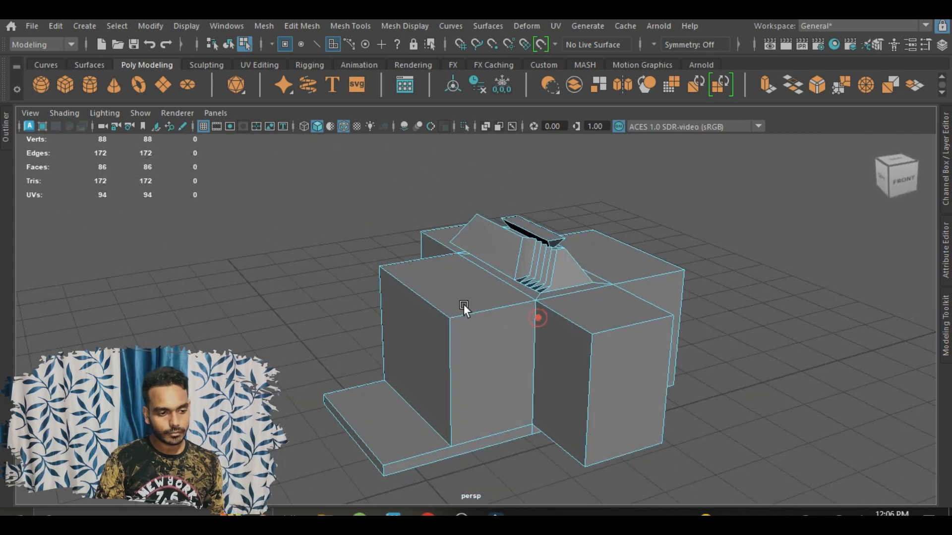
# Extrude the front block's end face outwards about 0.78 along local Z and clear the selection
pyautogui.keyDown('alt'); pyautogui.moveTo(548, 336); pyautogui.dragTo(493, 311, button='middle'); pyautogui.keyUp('alt')
pyautogui.scroll(3, 495, 293)
pyautogui.scroll(-4, 492, 312)
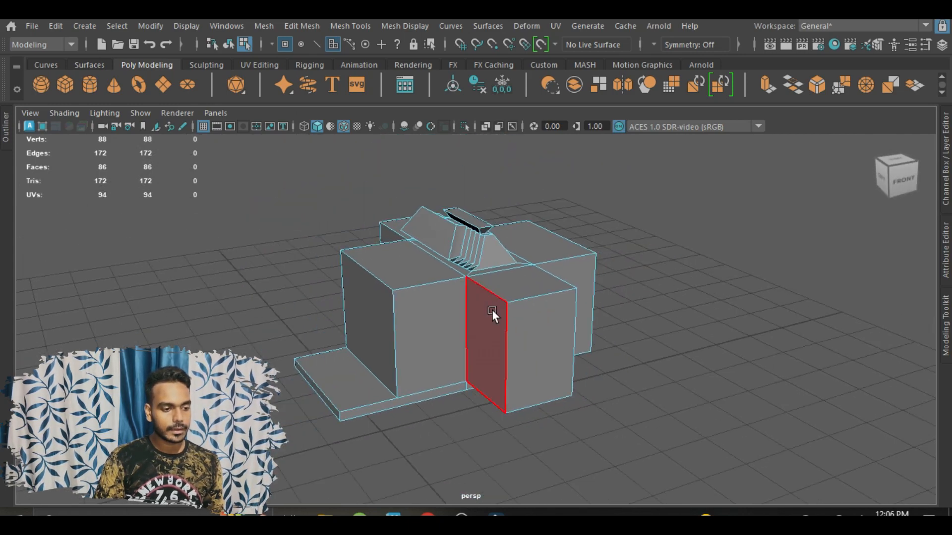
pyautogui.keyDown('alt'); pyautogui.moveTo(492, 311); pyautogui.dragTo(507, 310); pyautogui.keyUp('alt')
pyautogui.scroll(2, 625, 321)
pyautogui.keyDown('alt'); pyautogui.moveTo(640, 321); pyautogui.dragTo(645, 323, button='middle'); pyautogui.keyUp('alt')
pyautogui.scroll(3, 644, 323)
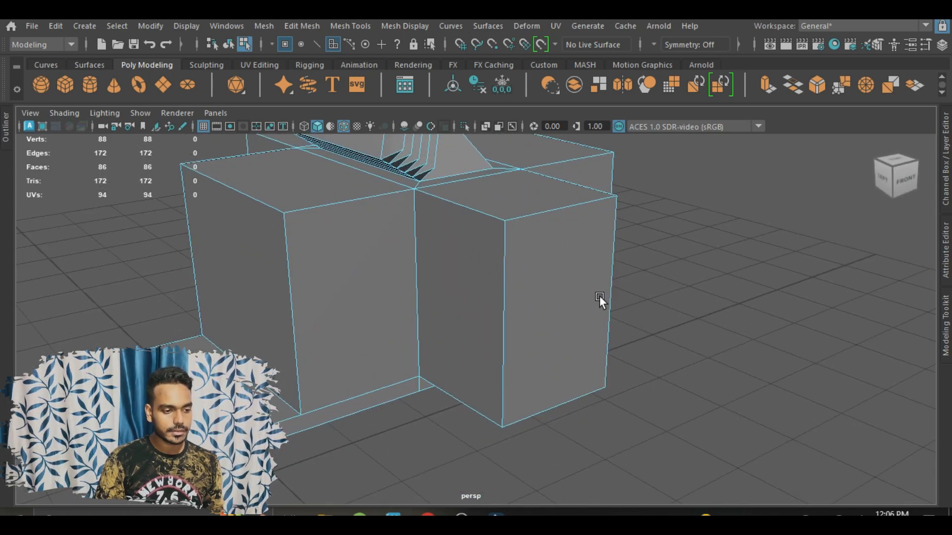
pyautogui.click(576, 268)
pyautogui.keyDown('alt'); pyautogui.moveTo(615, 309); pyautogui.dragTo(643, 319); pyautogui.keyUp('alt')
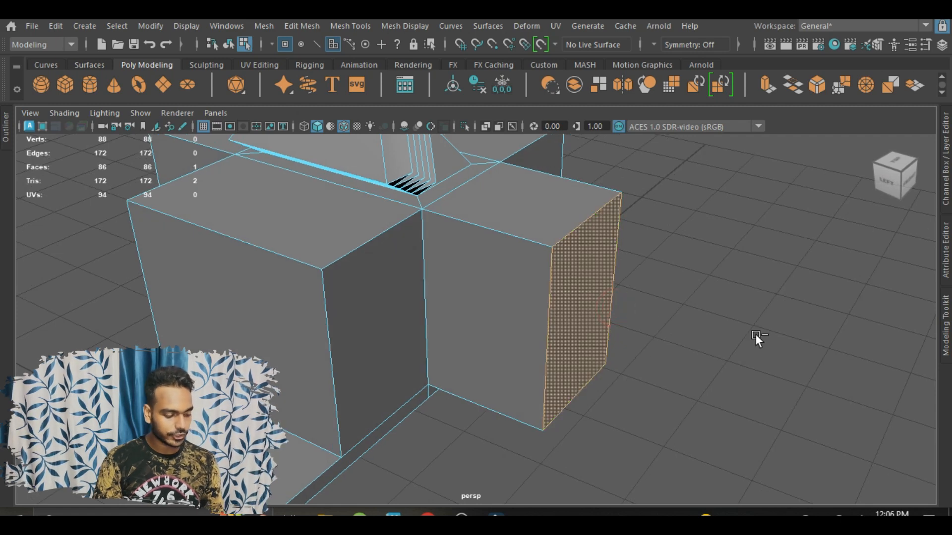
pyautogui.hotkey('ctrl', 'e')
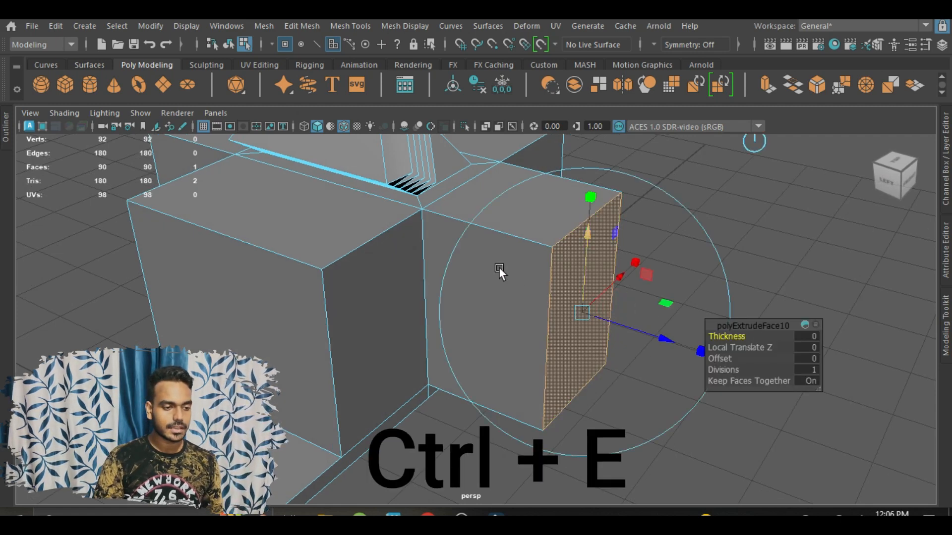
pyautogui.keyDown('alt'); pyautogui.moveTo(499, 272); pyautogui.dragTo(404, 260, button='middle'); pyautogui.keyUp('alt')
pyautogui.moveTo(539, 316); pyautogui.dragTo(597, 401)
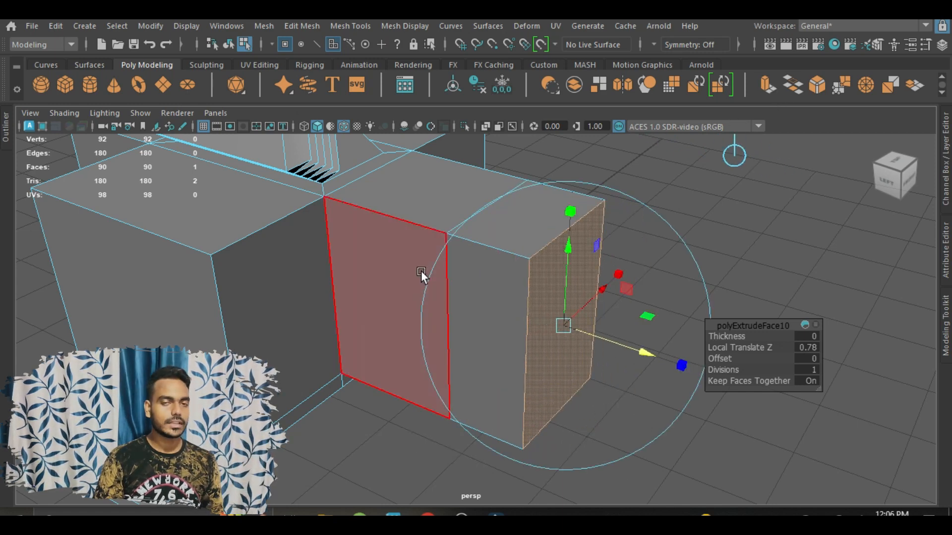
pyautogui.click(807, 285)
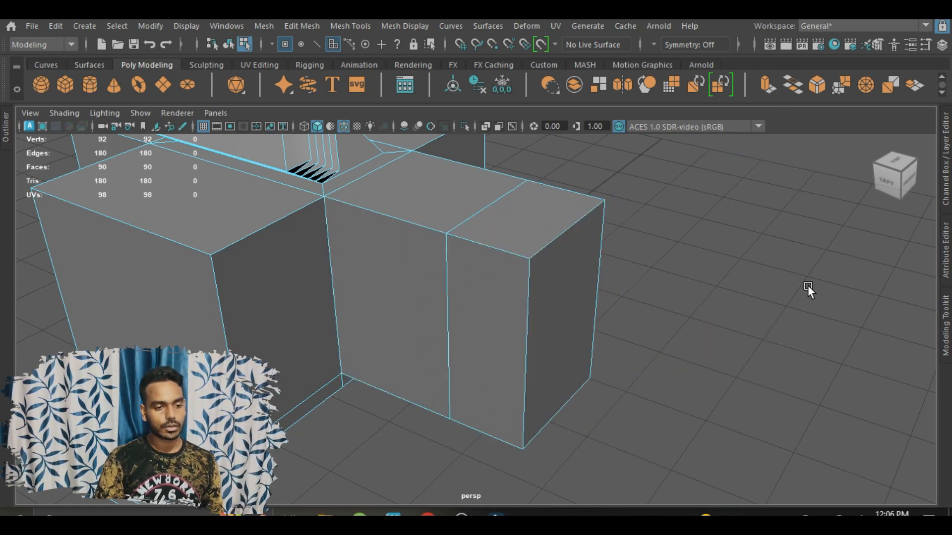
# Extrude the front arm's end face further along world Z directly with the Move tool
pyautogui.click(585, 259)
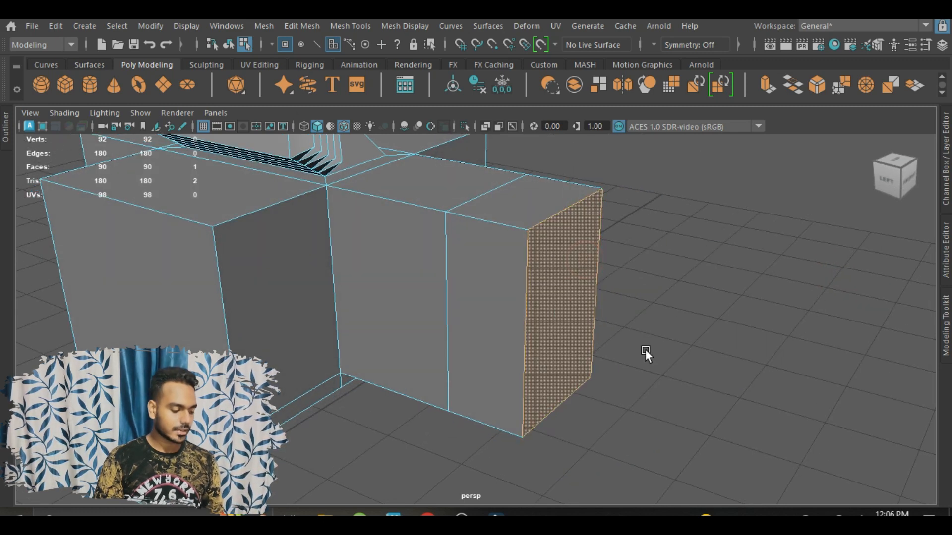
pyautogui.press('w')
pyautogui.scroll(3, 647, 360)
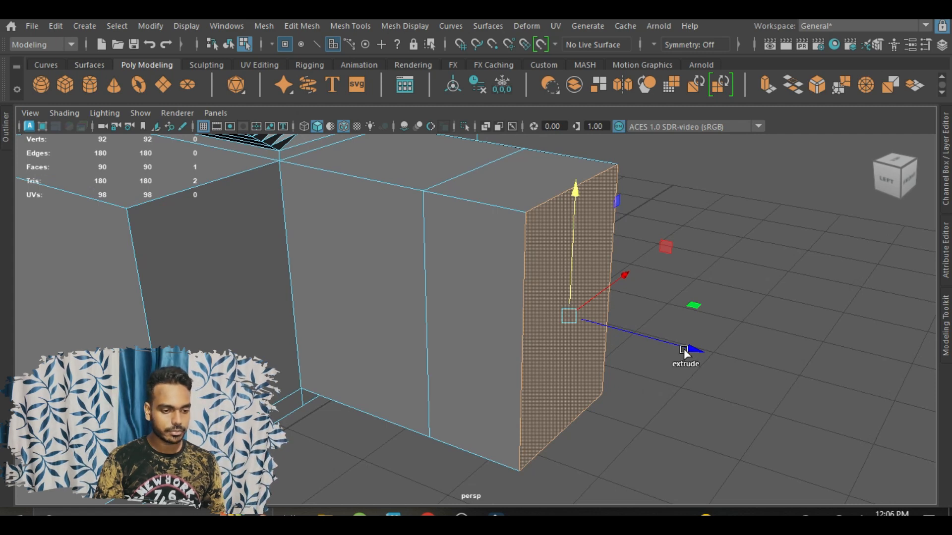
pyautogui.click(669, 342)
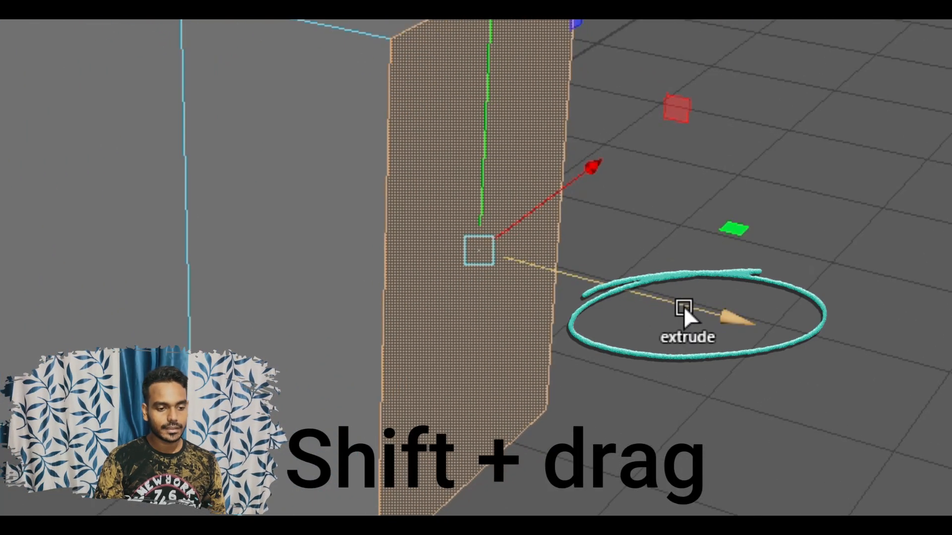
pyautogui.keyDown('shift'); pyautogui.moveTo(683, 306); pyautogui.dragTo(870, 431); pyautogui.keyUp('shift')
pyautogui.scroll(-3, 730, 328)
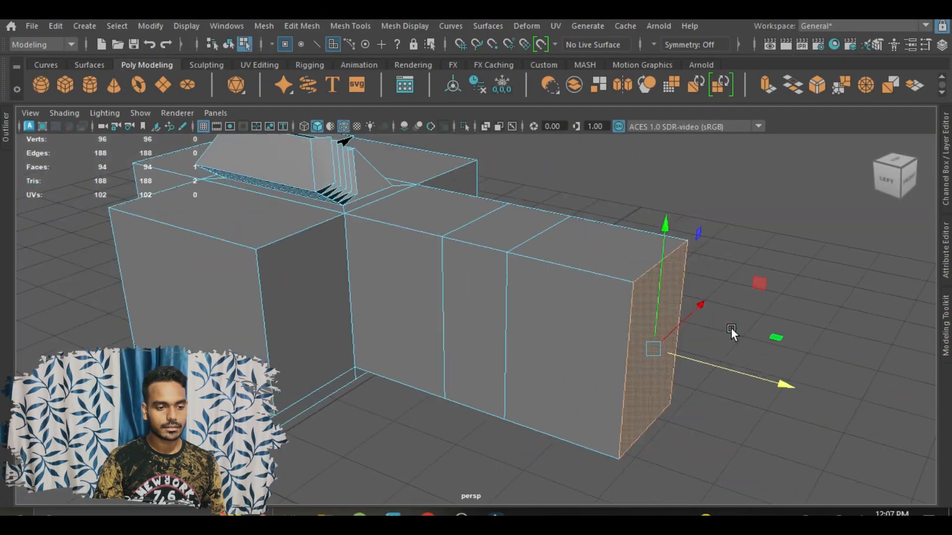
pyautogui.scroll(-3, 730, 326)
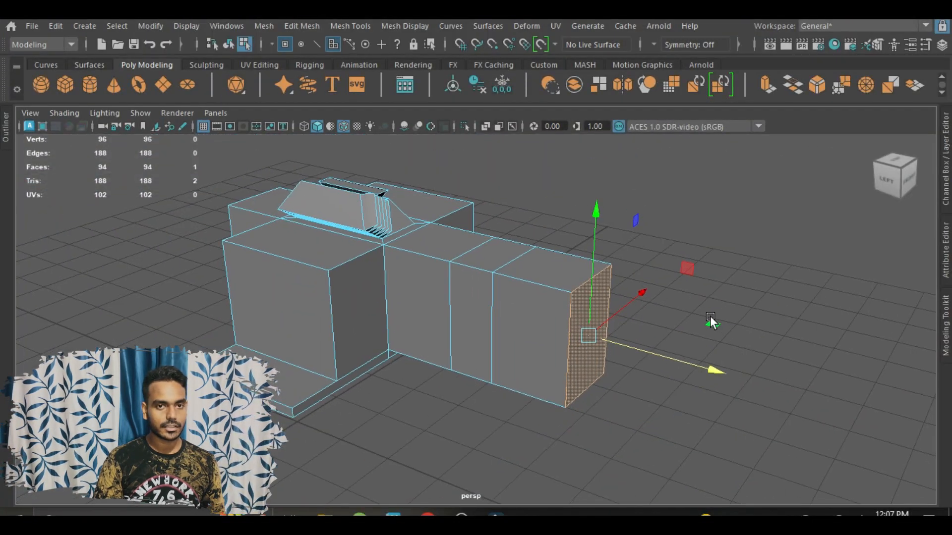
pyautogui.scroll(4, 709, 318)
pyautogui.keyDown('alt'); pyautogui.moveTo(710, 317); pyautogui.dragTo(666, 348); pyautogui.keyUp('alt')
pyautogui.click(541, 323)
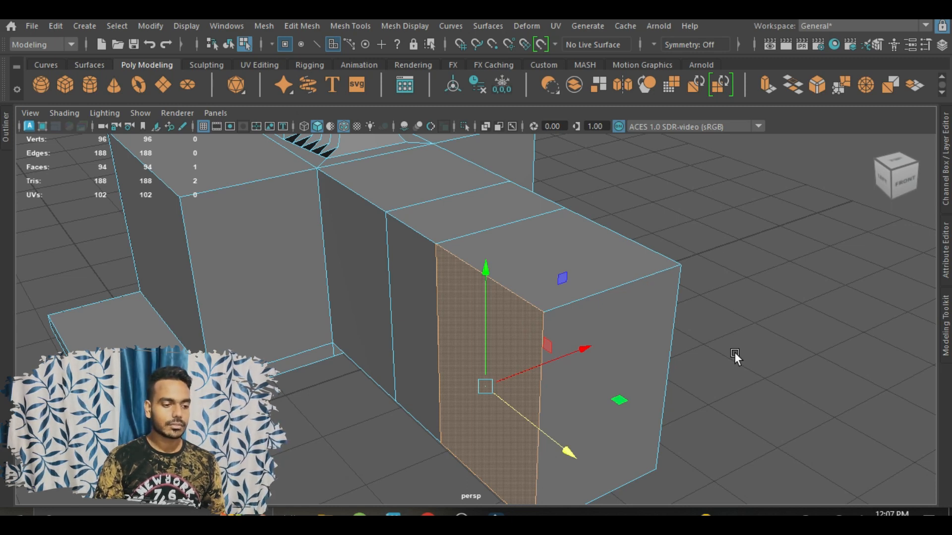
pyautogui.scroll(-3, 703, 308)
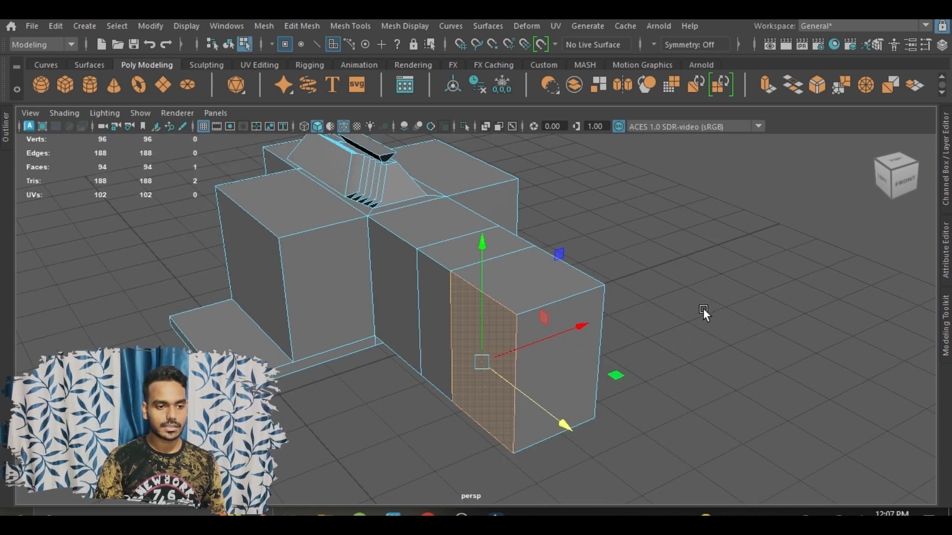
# Extrude the end segment's top face with Thickness 0.9, Local Translate Z 0.7, Offset 0.3, Divisions 3 and Keep Faces Together on
pyautogui.keyDown('alt'); pyautogui.moveTo(710, 336); pyautogui.dragTo(634, 338); pyautogui.keyUp('alt')
pyautogui.scroll(3, 635, 338)
pyautogui.click(590, 258)
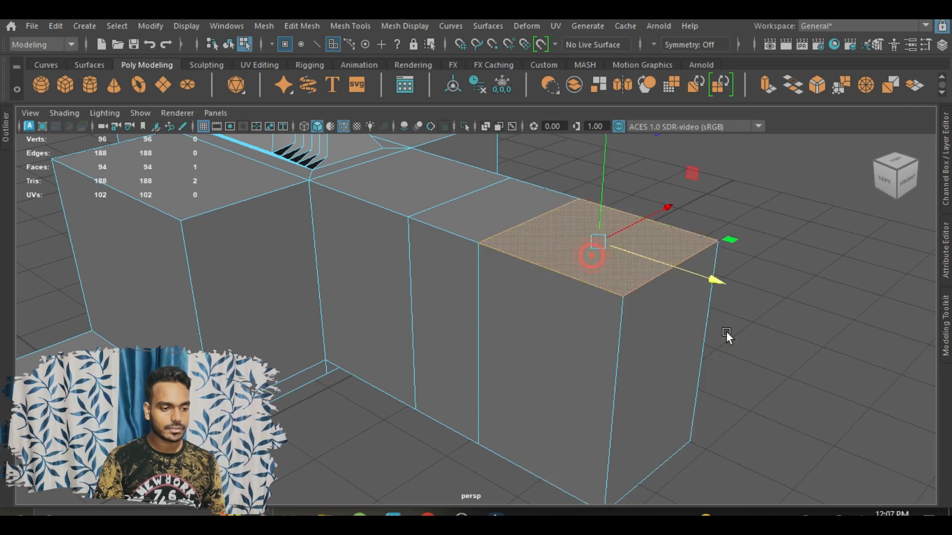
pyautogui.keyDown('alt'); pyautogui.moveTo(726, 335); pyautogui.dragTo(697, 369); pyautogui.keyUp('alt')
pyautogui.hotkey('ctrl', 'e')
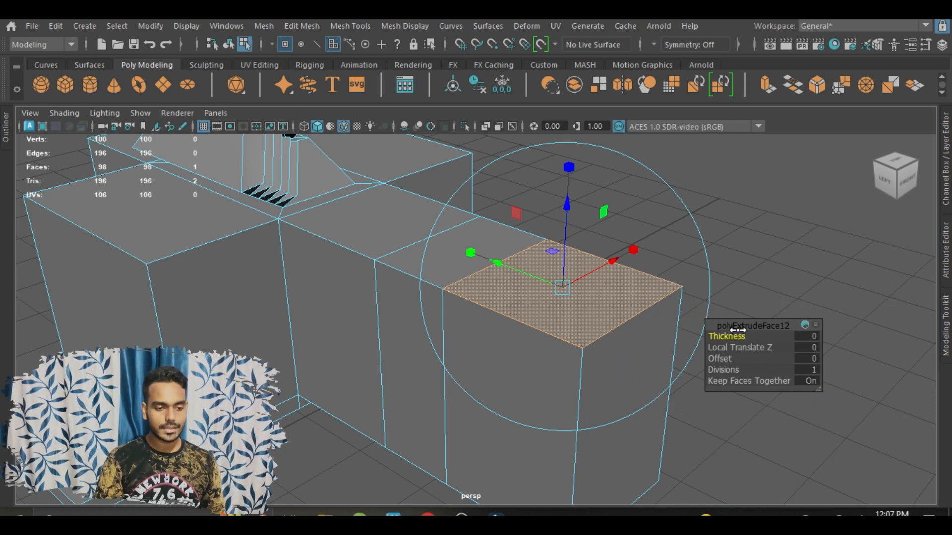
pyautogui.moveTo(725, 337); pyautogui.dragTo(730, 371)
pyautogui.click(730, 380)
pyautogui.scroll(-3, 666, 285)
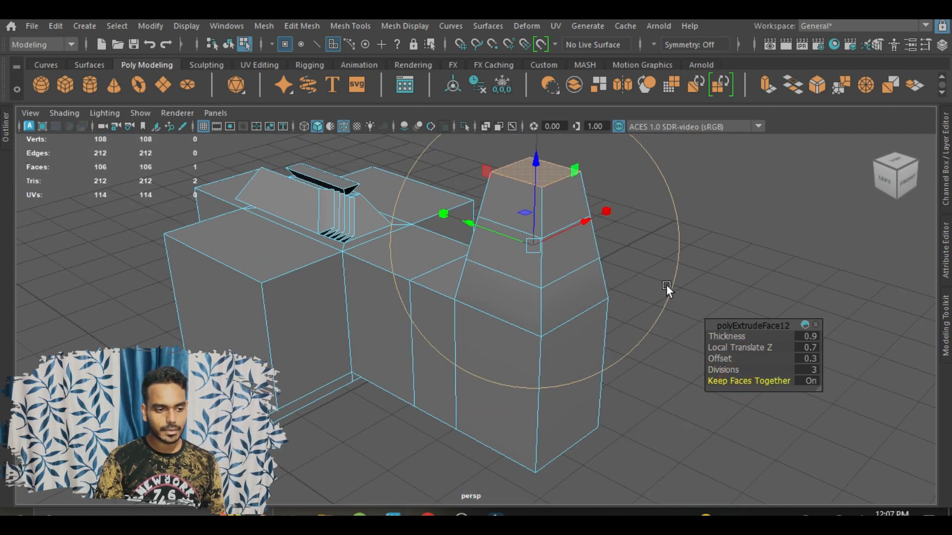
pyautogui.keyDown('alt'); pyautogui.moveTo(626, 270); pyautogui.dragTo(583, 330, button='middle'); pyautogui.keyUp('alt')
pyautogui.scroll(3, 584, 329)
pyautogui.moveTo(593, 327)
pyautogui.keyDown('alt'); pyautogui.mouseDown()
pyautogui.moveTo(641, 323)
pyautogui.moveTo(597, 332)
pyautogui.mouseUp(); pyautogui.keyUp('alt')
pyautogui.click(724, 260)
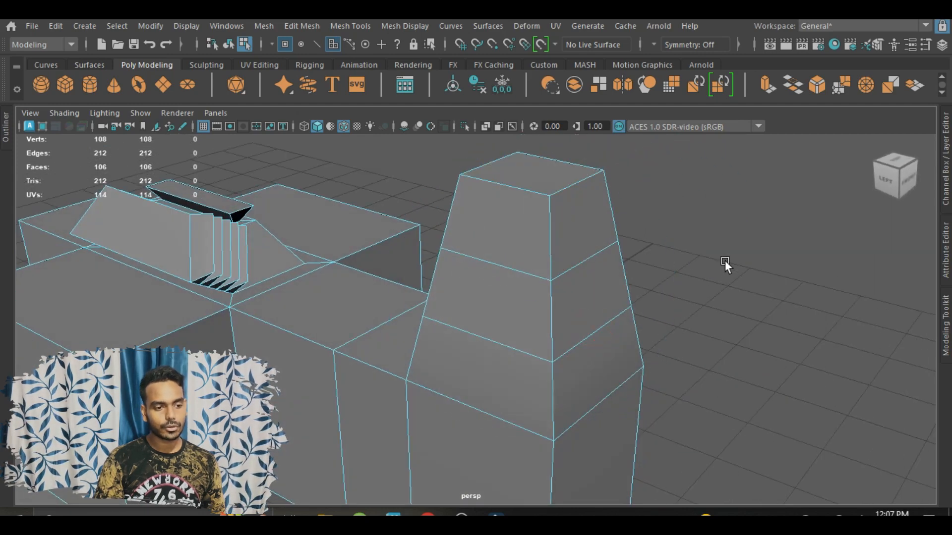
# Extrude the tapered section's top face straight up with the Move tool to form a column
pyautogui.scroll(-3, 725, 260)
pyautogui.scroll(6, 687, 299)
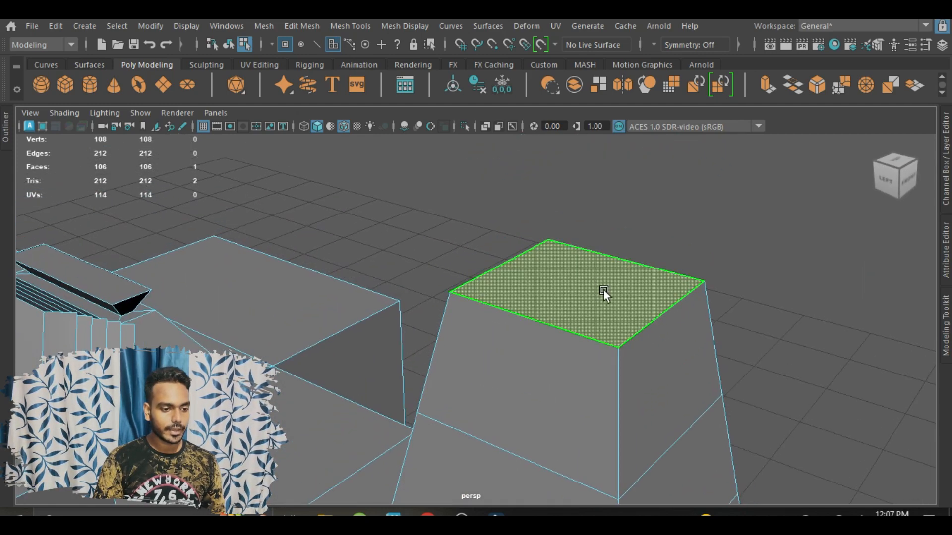
pyautogui.click(603, 286)
pyautogui.scroll(-5, 595, 307)
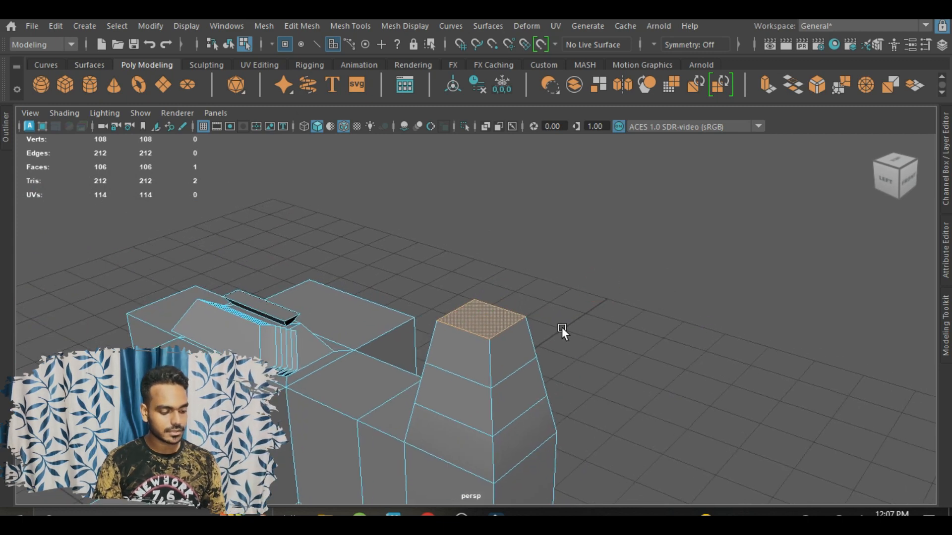
pyautogui.press('w')
pyautogui.keyDown('shift'); pyautogui.moveTo(482, 251); pyautogui.dragTo(463, 156); pyautogui.keyUp('shift')
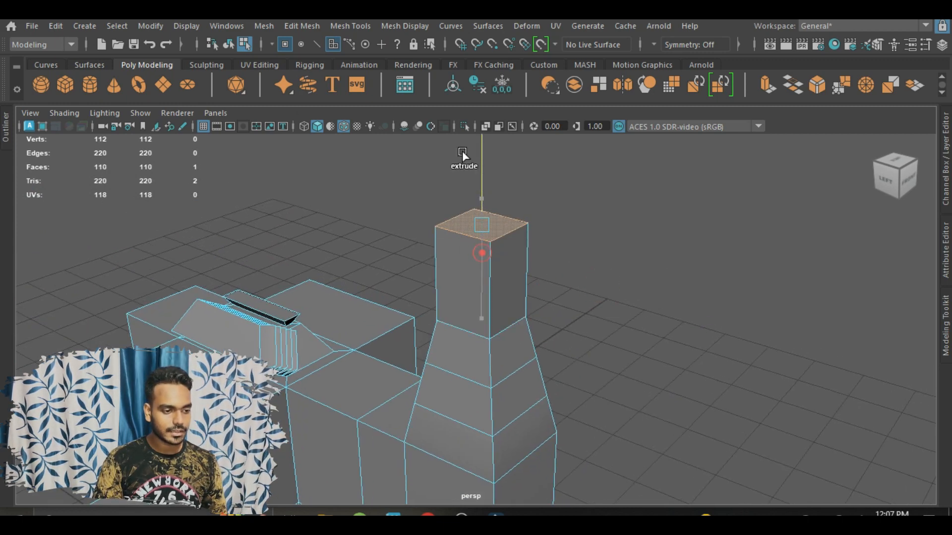
# Extrude the column's top face upwards into a second, shorter segment and raise that face slightly more
pyautogui.keyDown('alt'); pyautogui.moveTo(603, 329); pyautogui.dragTo(588, 347); pyautogui.keyUp('alt')
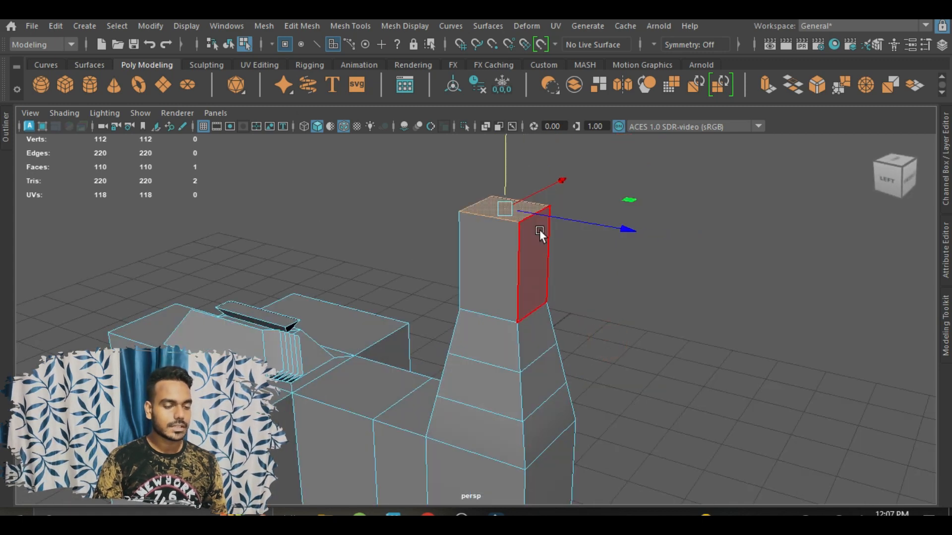
pyautogui.keyDown('shift'); pyautogui.moveTo(502, 165); pyautogui.dragTo(519, 122); pyautogui.keyUp('shift')
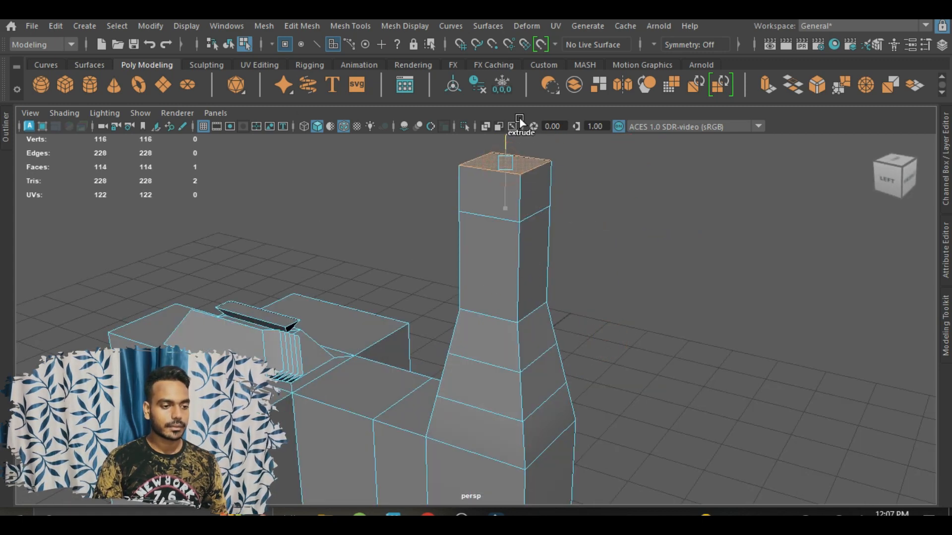
pyautogui.keyDown('alt'); pyautogui.moveTo(557, 207); pyautogui.dragTo(539, 335, button='middle'); pyautogui.keyUp('alt')
pyautogui.scroll(3, 539, 335)
pyautogui.moveTo(493, 221); pyautogui.dragTo(489, 182)
pyautogui.scroll(-5, 512, 297)
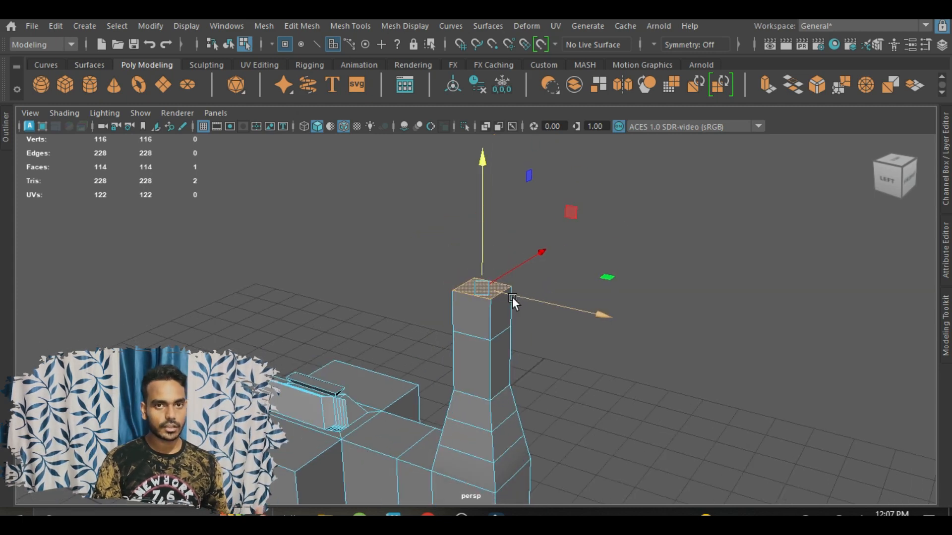
# Extrude the front side face of the column's top segment outwards along Z with the Move tool
pyautogui.scroll(3, 523, 344)
pyautogui.scroll(-2, 524, 344)
pyautogui.keyDown('alt'); pyautogui.moveTo(535, 355); pyautogui.dragTo(532, 389, button='middle'); pyautogui.keyUp('alt')
pyautogui.scroll(2, 543, 309)
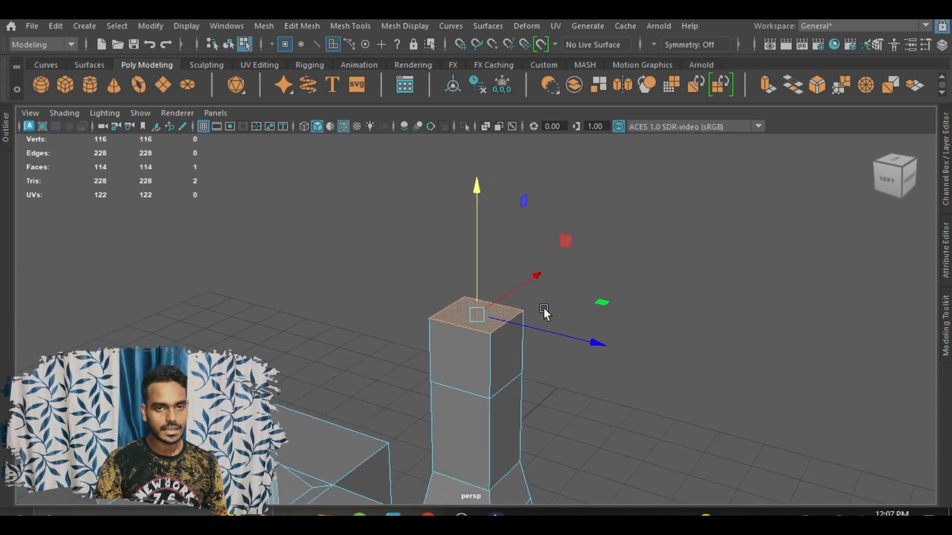
pyautogui.scroll(2, 543, 307)
pyautogui.keyDown('alt'); pyautogui.moveTo(582, 361); pyautogui.dragTo(540, 299, button='middle'); pyautogui.keyUp('alt')
pyautogui.click(529, 297)
pyautogui.keyDown('shift'); pyautogui.moveTo(577, 305); pyautogui.dragTo(701, 355); pyautogui.keyUp('shift')
# Extrude the projecting block's adjacent side face into an arm along X, and extrude the block's top face slightly upwards
pyautogui.click(495, 314)
pyautogui.keyDown('alt'); pyautogui.moveTo(529, 376); pyautogui.dragTo(510, 395); pyautogui.keyUp('alt')
pyautogui.keyDown('alt'); pyautogui.moveTo(510, 395); pyautogui.dragTo(597, 225, button='middle'); pyautogui.keyUp('alt')
pyautogui.scroll(-2, 592, 230)
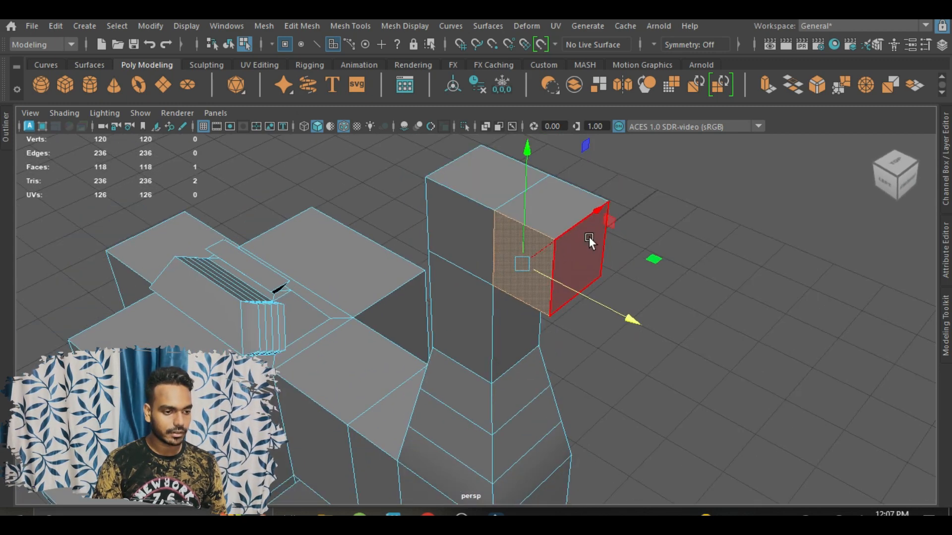
pyautogui.keyDown('shift'); pyautogui.moveTo(576, 226); pyautogui.dragTo(469, 303); pyautogui.keyUp('shift')
pyautogui.click(539, 221)
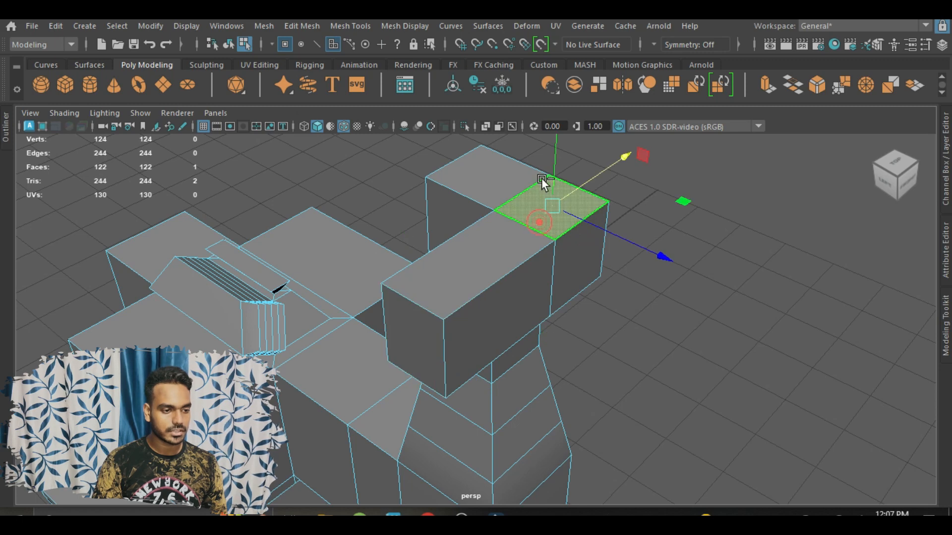
pyautogui.keyDown('shift'); pyautogui.moveTo(554, 169); pyautogui.dragTo(555, 135); pyautogui.keyUp('shift')
# Extrude the X arm's front-facing side outwards along Z, and extend the resulting block's adjacent side face along X
pyautogui.keyDown('alt'); pyautogui.moveTo(595, 317); pyautogui.dragTo(652, 293); pyautogui.keyUp('alt')
pyautogui.scroll(-4, 644, 296)
pyautogui.keyDown('alt'); pyautogui.moveTo(618, 307); pyautogui.dragTo(581, 352, button='middle'); pyautogui.keyUp('alt')
pyautogui.scroll(3, 550, 327)
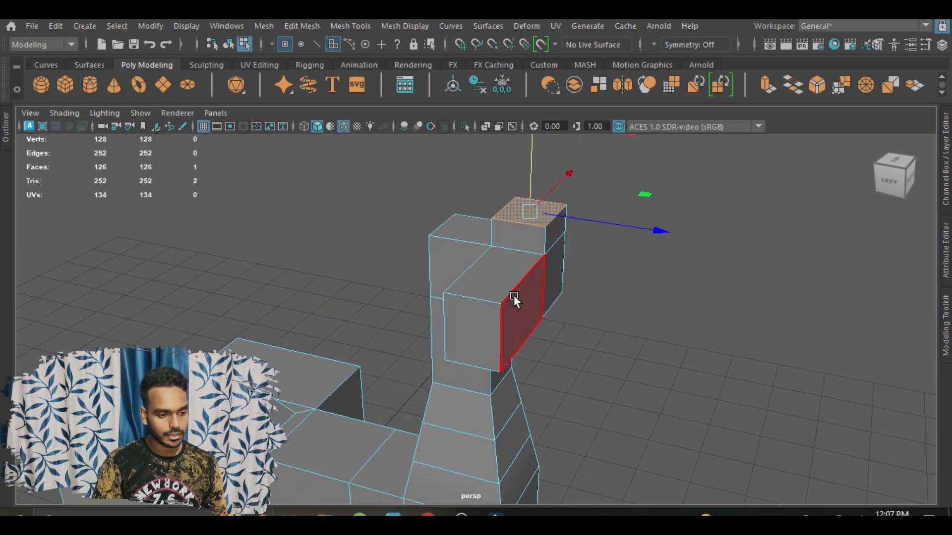
pyautogui.click(514, 296)
pyautogui.keyDown('shift'); pyautogui.moveTo(612, 327); pyautogui.dragTo(692, 358); pyautogui.keyUp('shift')
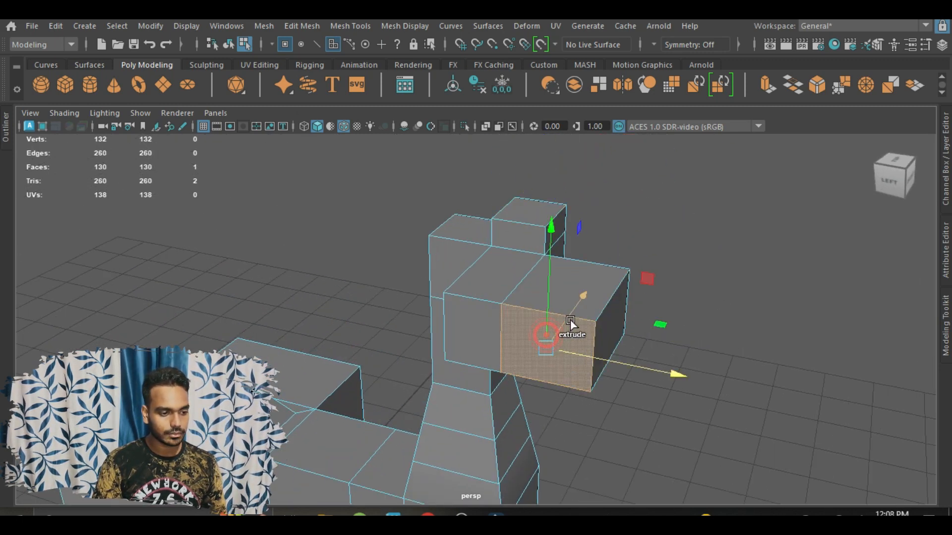
pyautogui.keyDown('shift'); pyautogui.moveTo(570, 318); pyautogui.dragTo(517, 400); pyautogui.keyUp('shift')
# Extrude the end block's front face outwards, and extrude the resulting block's adjacent side face outwards along Z
pyautogui.scroll(-4, 525, 366)
pyautogui.keyDown('alt'); pyautogui.moveTo(528, 350); pyautogui.dragTo(515, 281, button='middle'); pyautogui.keyUp('alt')
pyautogui.scroll(3, 511, 281)
pyautogui.click(517, 279)
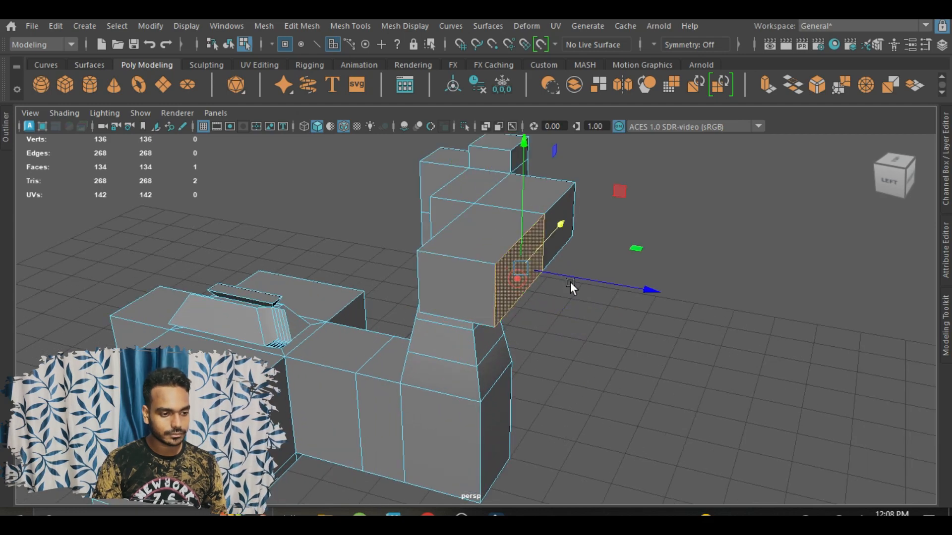
pyautogui.keyDown('shift'); pyautogui.moveTo(573, 278); pyautogui.dragTo(694, 365); pyautogui.keyUp('shift')
pyautogui.scroll(-5, 680, 347)
pyautogui.click(694, 365)
# Return the practice mesh to object mode and delete the whole mesh
pyautogui.scroll(-4, 514, 338)
pyautogui.keyDown('alt'); pyautogui.moveTo(531, 335); pyautogui.dragTo(610, 333); pyautogui.keyUp('alt')
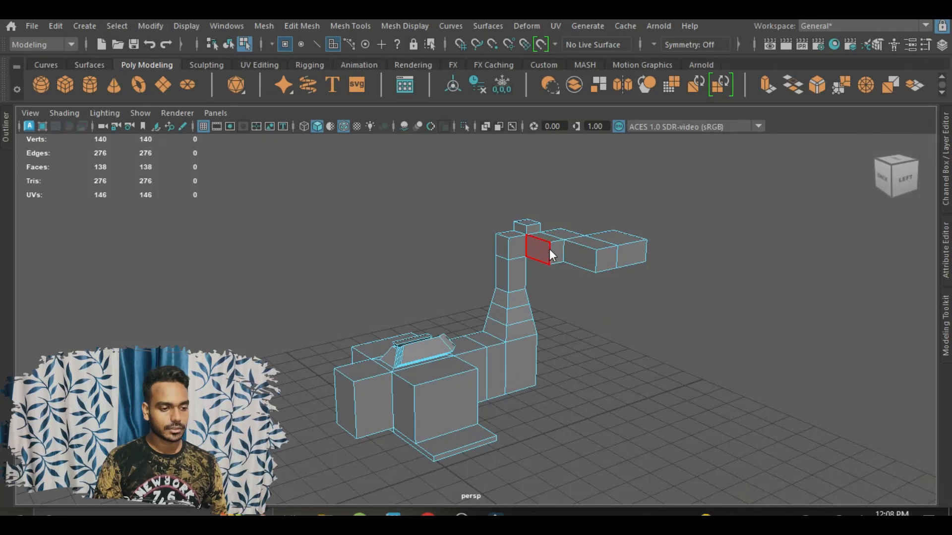
pyautogui.moveTo(549, 249); pyautogui.dragTo(601, 97, button='right')
pyautogui.click(498, 347)
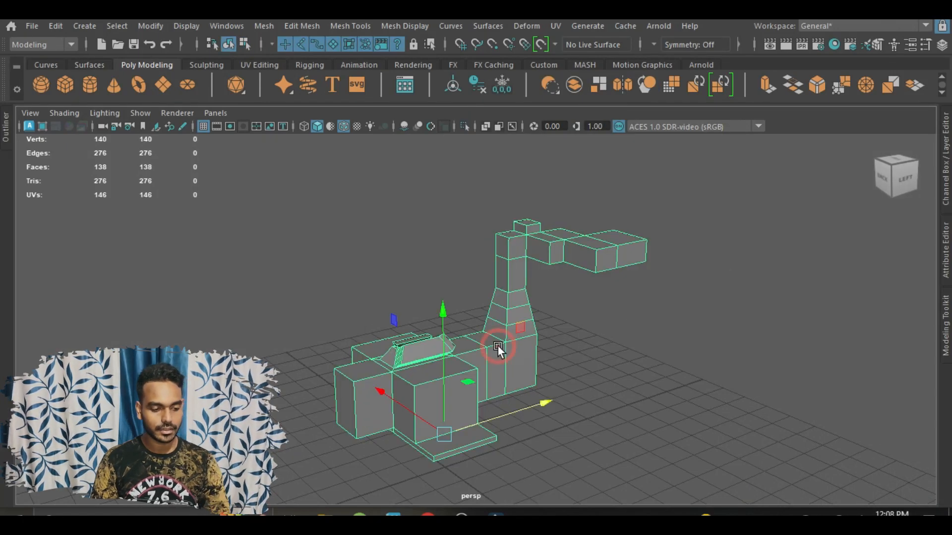
pyautogui.press('Delete')
pyautogui.keyDown('alt'); pyautogui.moveTo(434, 409); pyautogui.dragTo(455, 270, button='middle'); pyautogui.keyUp('alt')
pyautogui.keyDown('alt'); pyautogui.moveTo(455, 270); pyautogui.dragTo(455, 341, button='right'); pyautogui.keyUp('alt')
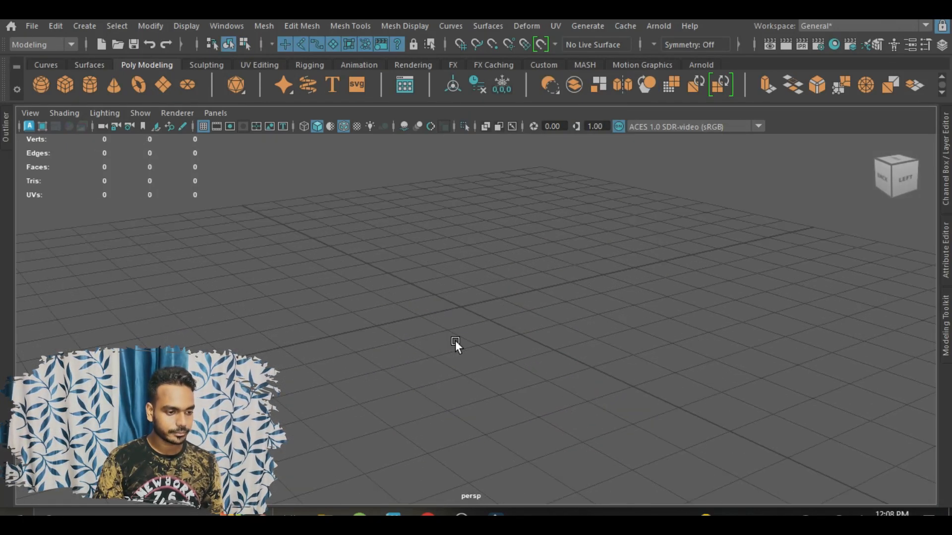
# Add a polygon cube at the grid centre and delete it again
pyautogui.keyDown('alt'); pyautogui.moveTo(455, 342); pyautogui.dragTo(534, 354); pyautogui.keyUp('alt')
pyautogui.scroll(3, 513, 352)
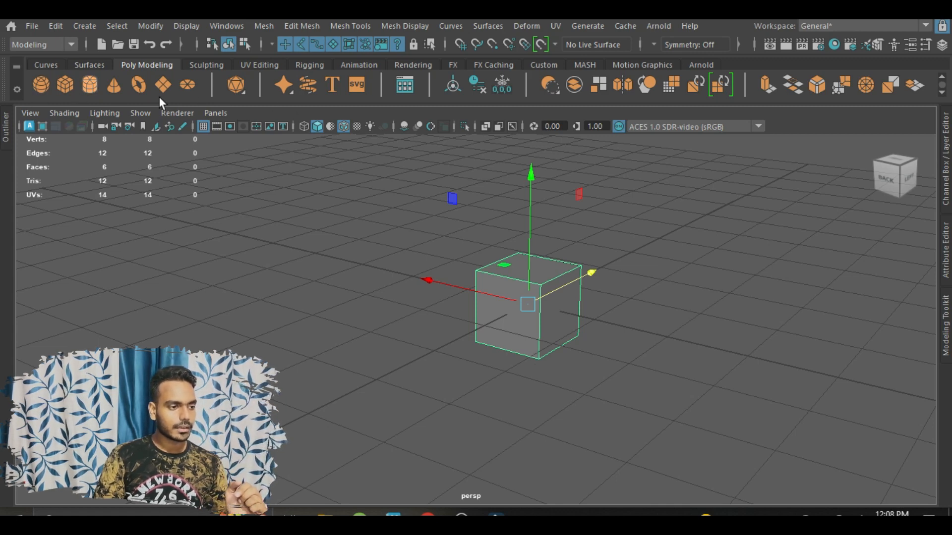
pyautogui.press('Delete')
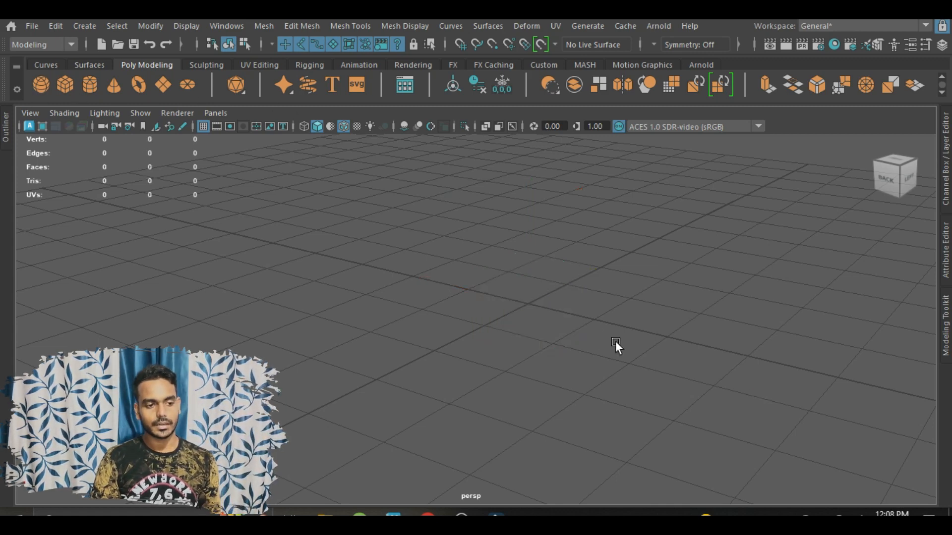
pyautogui.keyDown('alt'); pyautogui.moveTo(593, 358); pyautogui.dragTo(597, 362, button='middle'); pyautogui.keyUp('alt')
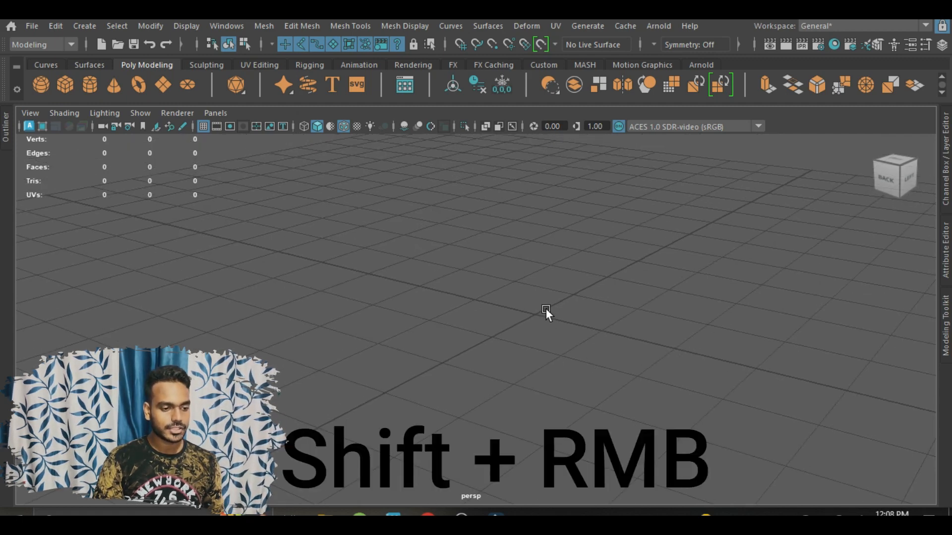
# Create a polygon sphere, move it away from the grid centre and deselect it
pyautogui.keyDown('shift'); pyautogui.rightClick(545, 308); pyautogui.keyUp('shift')
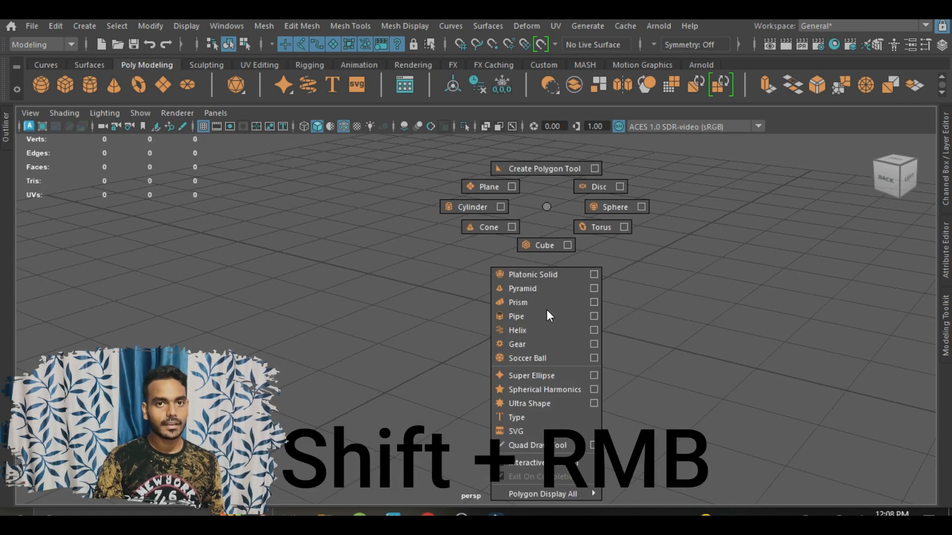
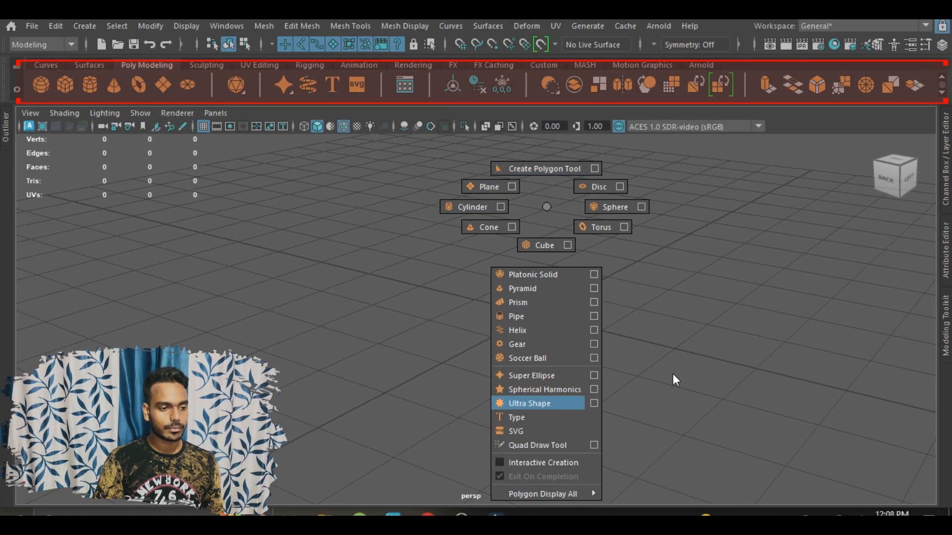
pyautogui.click(610, 208)
pyautogui.keyDown('alt'); pyautogui.moveTo(601, 291); pyautogui.dragTo(405, 315); pyautogui.keyUp('alt')
pyautogui.click(607, 250)
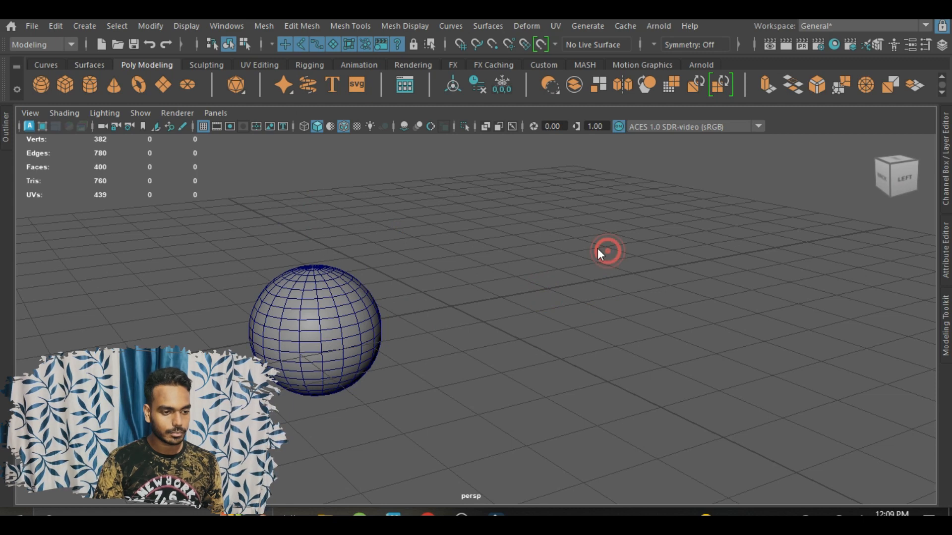
# Create a polygon cylinder and move it away from the grid centre on the side opposite the sphere
pyautogui.keyDown('shift'); pyautogui.rightClick(596, 248); pyautogui.keyUp('shift')
pyautogui.click(519, 203)
pyautogui.moveTo(555, 287); pyautogui.dragTo(686, 270)
pyautogui.click(475, 254)
# Create a polygon cube between the sphere and the cylinder and clear the selection
pyautogui.keyDown('shift'); pyautogui.rightClick(453, 230); pyautogui.keyUp('shift')
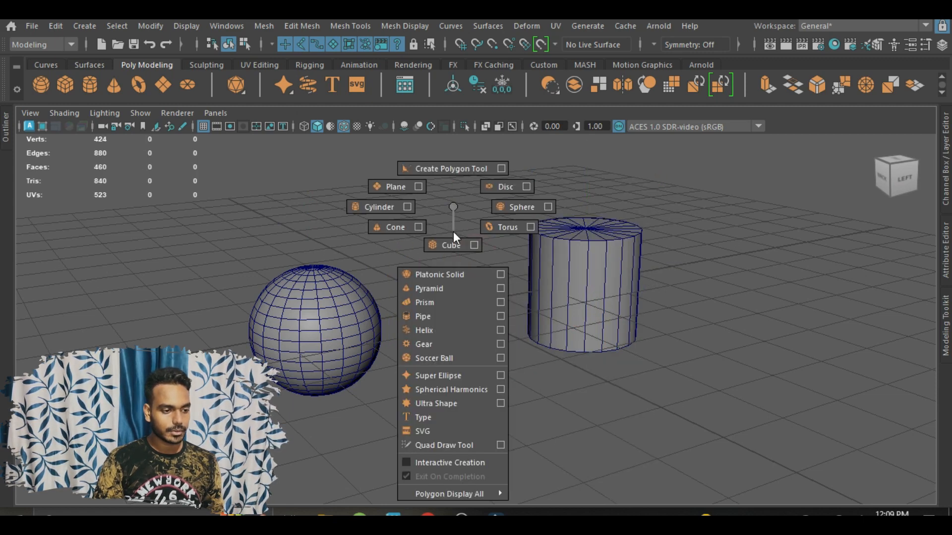
pyautogui.click(447, 246)
pyautogui.keyDown('alt'); pyautogui.moveTo(447, 253); pyautogui.dragTo(599, 355); pyautogui.keyUp('alt')
pyautogui.click(599, 355)
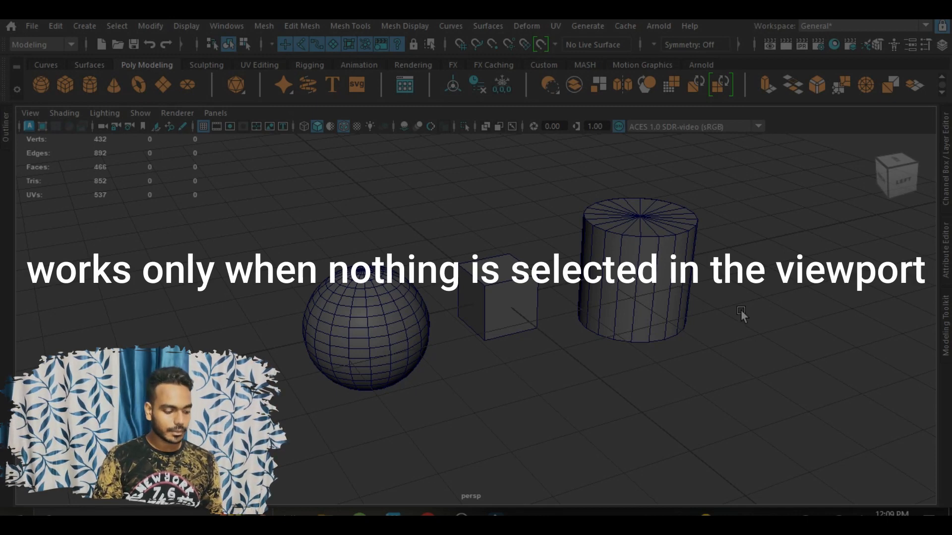
# Compare the primitive creation options offered with nothing selected with the component options offered for the selected cylinder
pyautogui.keyDown('shift'); pyautogui.rightClick(747, 299); pyautogui.keyUp('shift')
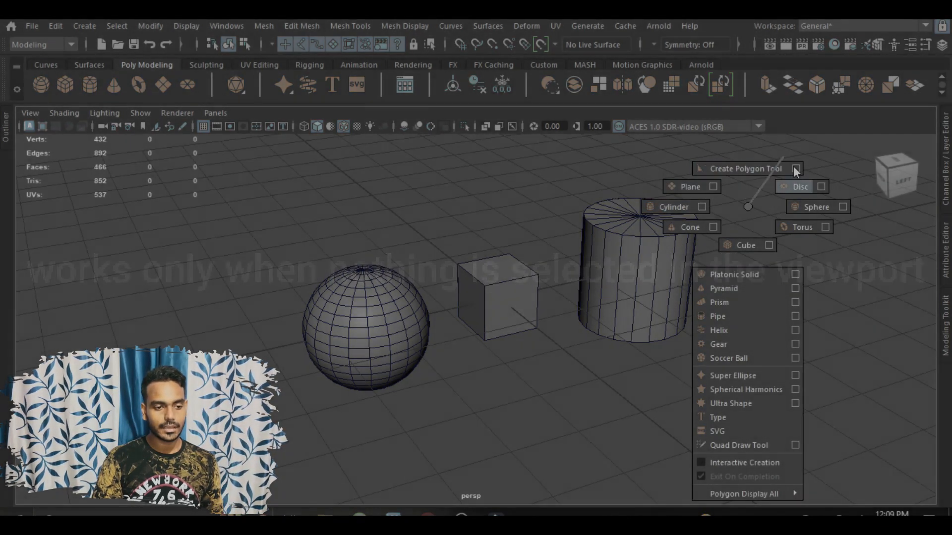
pyautogui.keyDown('shift'); pyautogui.moveTo(681, 201); pyautogui.dragTo(744, 210, button='right'); pyautogui.keyUp('shift')
pyautogui.click(687, 236)
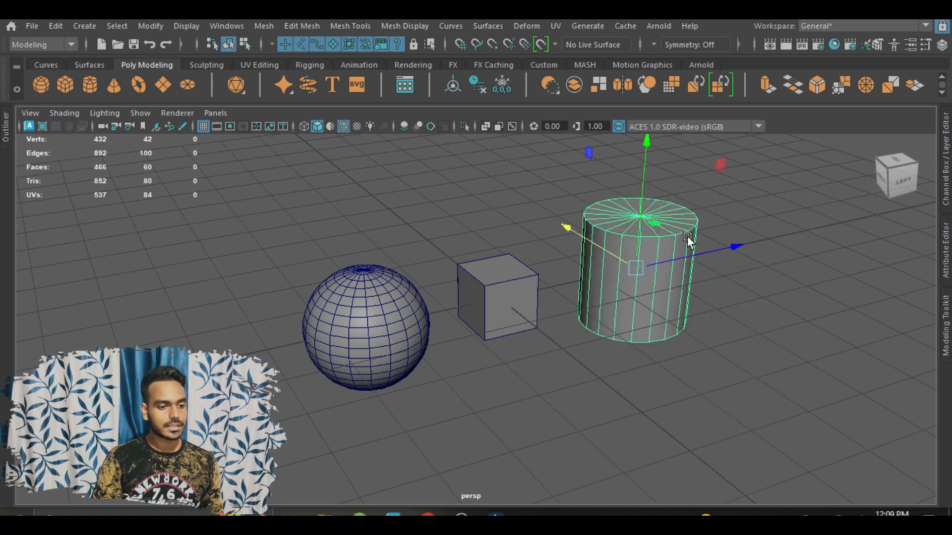
pyautogui.rightClick(687, 236)
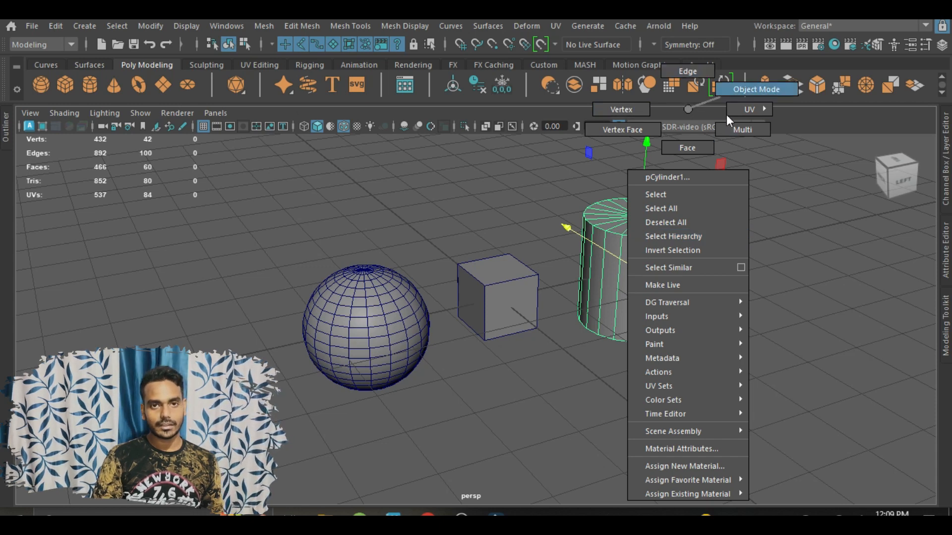
pyautogui.moveTo(694, 108); pyautogui.dragTo(685, 114, button='right')
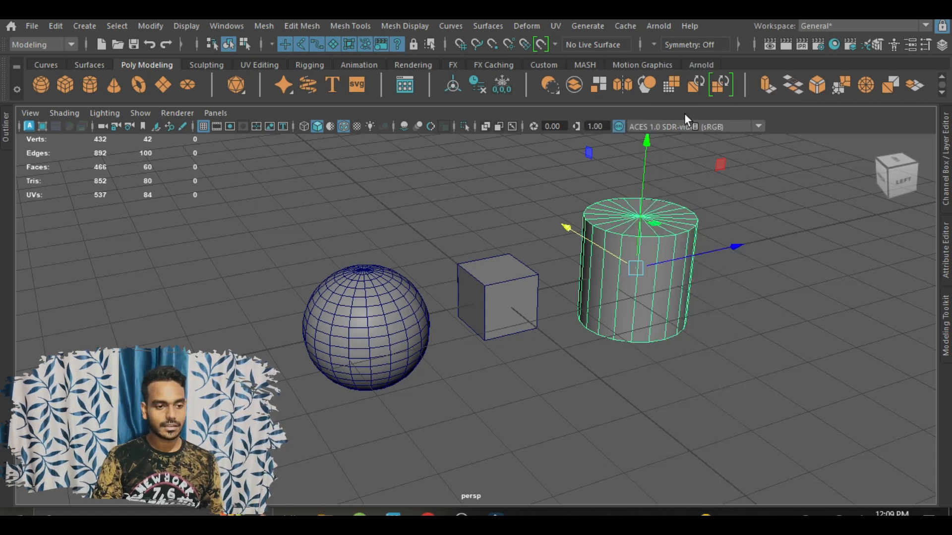
# Delete the sphere, cube and cylinder together and create a new polygon cube at the grid centre
pyautogui.click(786, 264)
pyautogui.scroll(-3, 743, 298)
pyautogui.moveTo(342, 209); pyautogui.dragTo(675, 425)
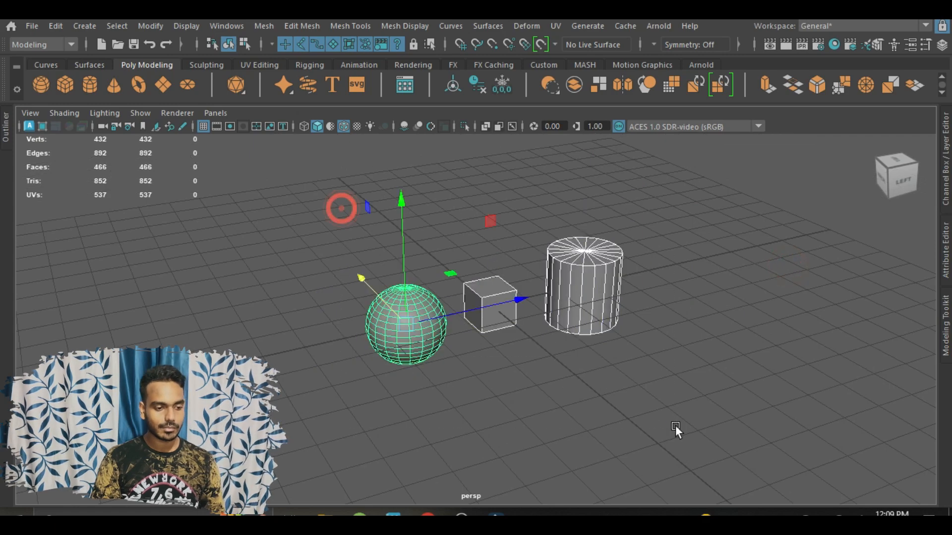
pyautogui.press('Delete')
pyautogui.keyDown('shift'); pyautogui.moveTo(478, 265); pyautogui.dragTo(466, 248, button='right'); pyautogui.keyUp('shift')
pyautogui.scroll(-3, 556, 323)
pyautogui.keyDown('alt'); pyautogui.moveTo(556, 323); pyautogui.dragTo(514, 366, button='middle'); pyautogui.keyUp('alt')
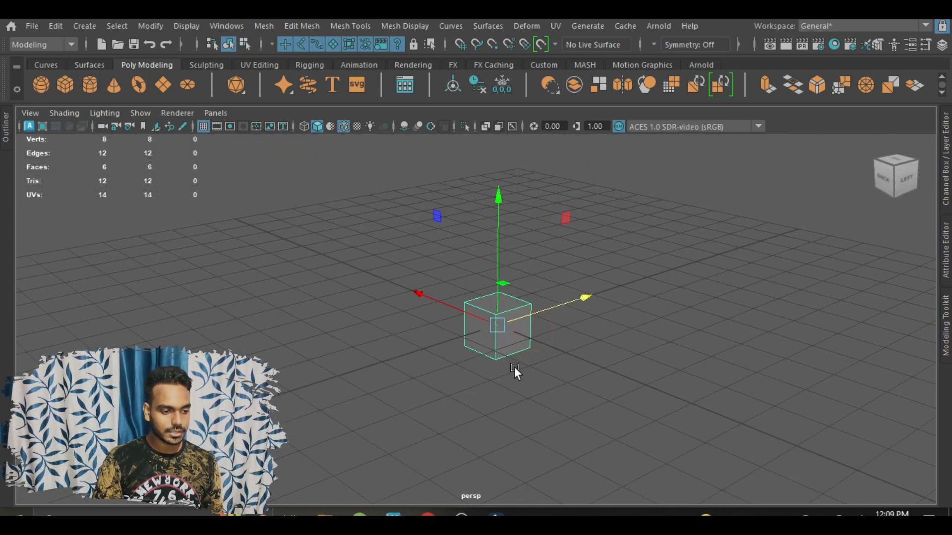
# Scale the cube into a wide, thin square slab for the tabletop and raise it above the grid along Y
pyautogui.scroll(6, 513, 366)
pyautogui.keyDown('alt'); pyautogui.moveTo(527, 325); pyautogui.dragTo(563, 330); pyautogui.keyUp('alt')
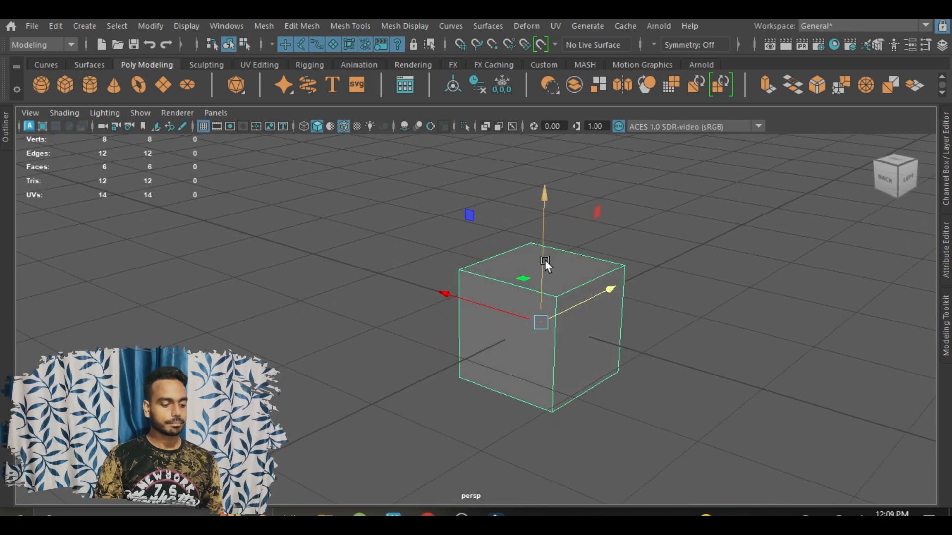
pyautogui.press('r')
pyautogui.moveTo(540, 216); pyautogui.dragTo(542, 117)
pyautogui.press('w')
pyautogui.scroll(-6, 562, 242)
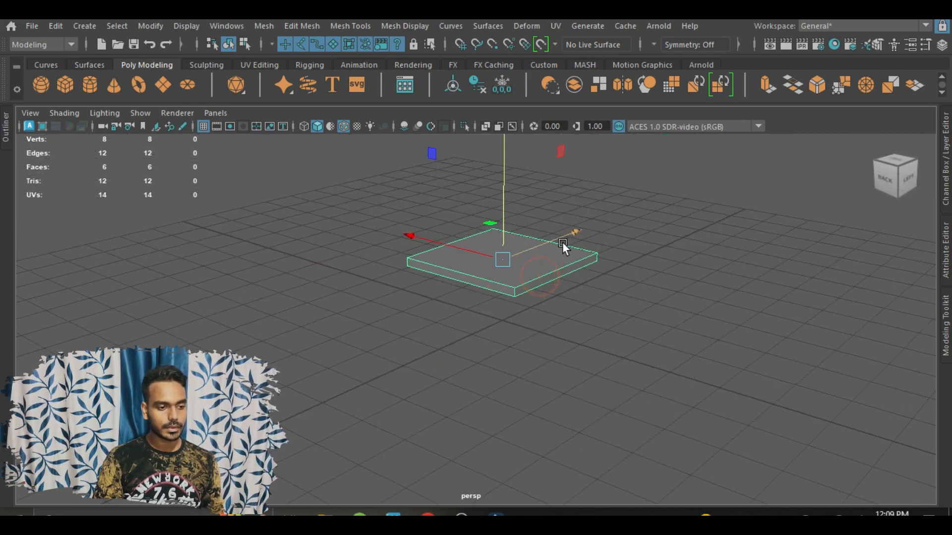
pyautogui.scroll(3, 562, 242)
pyautogui.keyDown('alt'); pyautogui.moveTo(562, 241); pyautogui.dragTo(549, 297, button='middle'); pyautogui.keyUp('alt')
pyautogui.keyDown('alt'); pyautogui.moveTo(558, 296); pyautogui.dragTo(510, 251); pyautogui.keyUp('alt')
pyautogui.scroll(4, 510, 252)
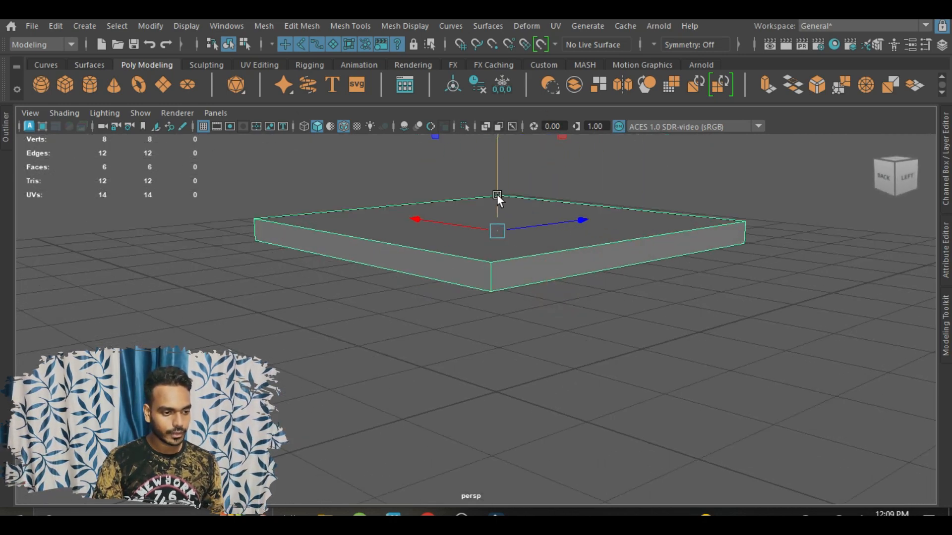
# Activate the Multi-Cut tool on the slab and line up an edge loop across it near one side
pyautogui.keyDown('alt'); pyautogui.moveTo(497, 194); pyautogui.dragTo(485, 324); pyautogui.keyUp('alt')
pyautogui.scroll(5, 497, 296)
pyautogui.scroll(-5, 532, 307)
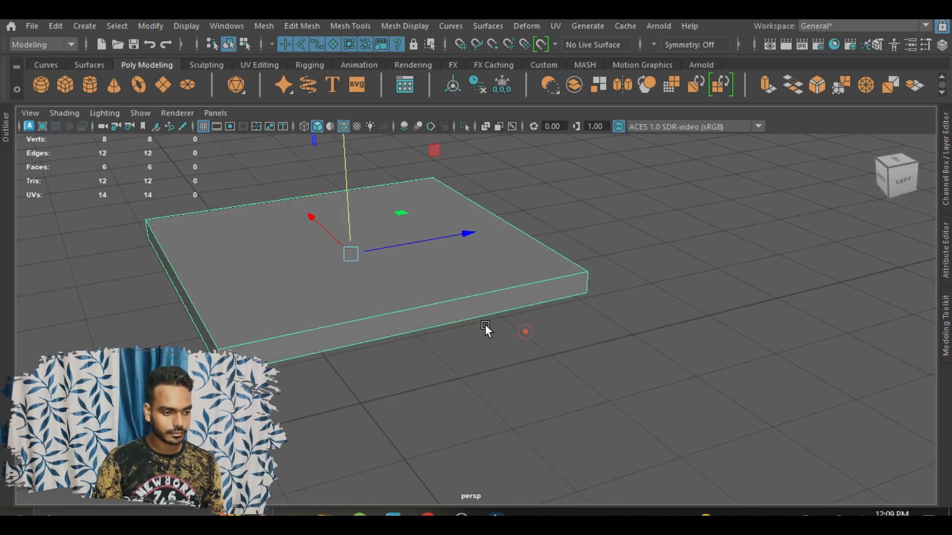
pyautogui.keyDown('alt'); pyautogui.moveTo(485, 324); pyautogui.dragTo(500, 331, button='middle'); pyautogui.keyUp('alt')
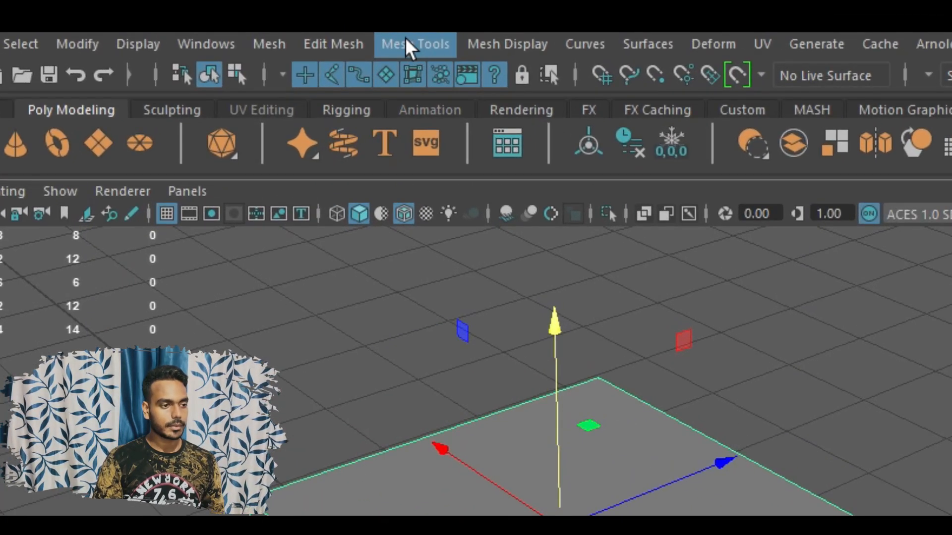
pyautogui.click(406, 44)
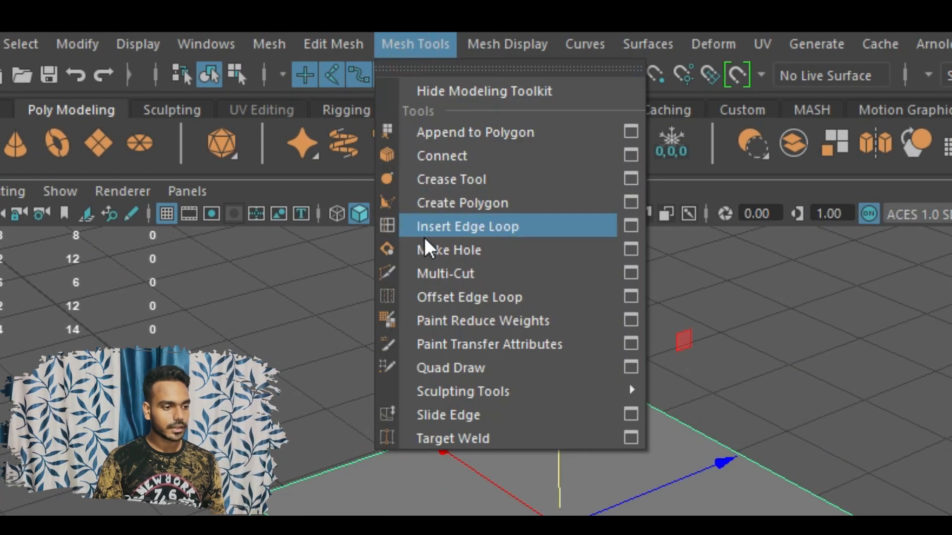
pyautogui.click(430, 273)
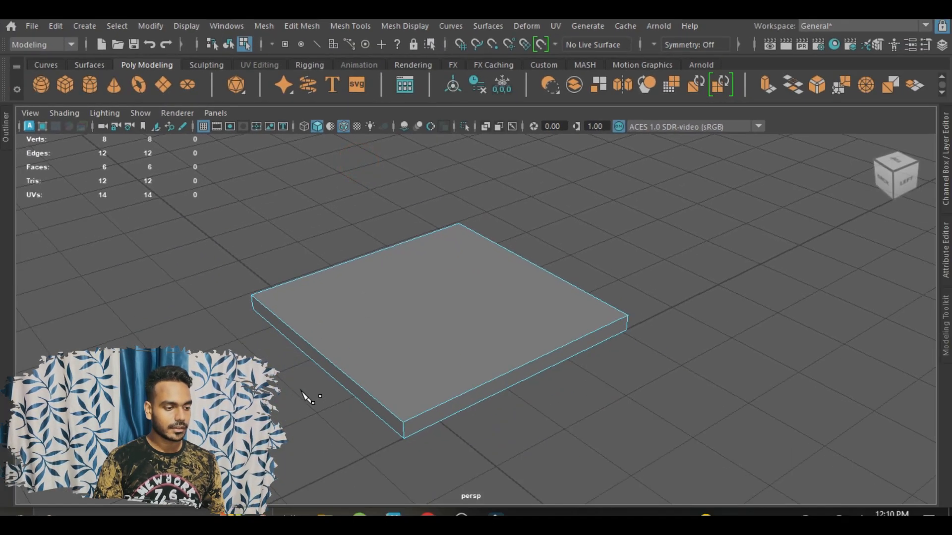
pyautogui.keyDown('alt'); pyautogui.moveTo(303, 394); pyautogui.dragTo(408, 293); pyautogui.keyUp('alt')
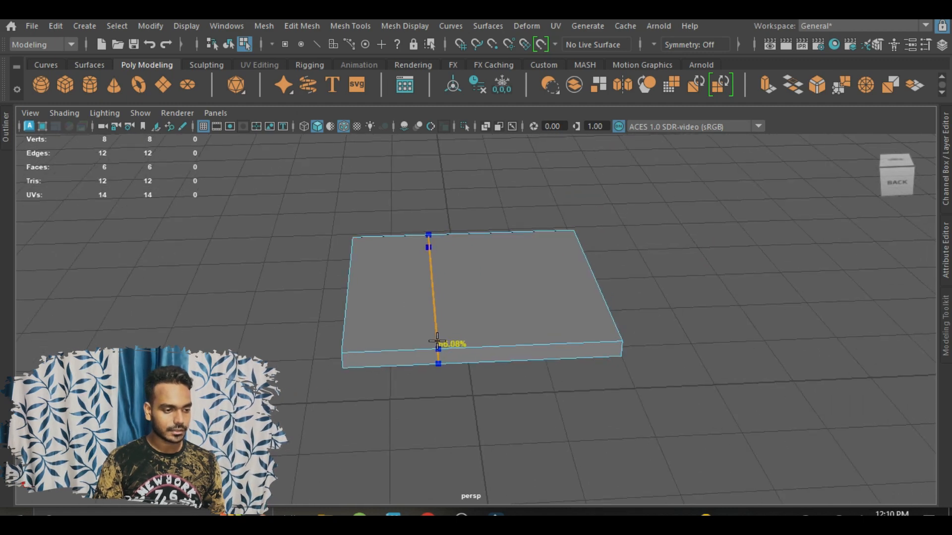
# Insert three parallel edge loops across the slab's top with the Multi-Cut tool
pyautogui.keyDown('ctrl'); pyautogui.click(485, 350); pyautogui.keyUp('ctrl')
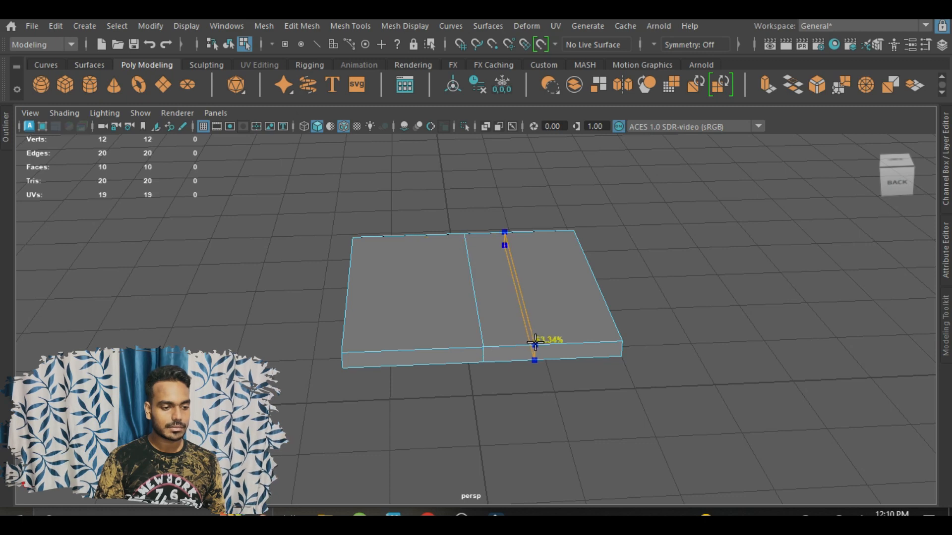
pyautogui.keyDown('ctrl'); pyautogui.click(551, 346); pyautogui.keyUp('ctrl')
pyautogui.keyDown('ctrl'); pyautogui.click(423, 350); pyautogui.keyUp('ctrl')
pyautogui.keyDown('alt'); pyautogui.moveTo(463, 414); pyautogui.dragTo(435, 446); pyautogui.keyUp('alt')
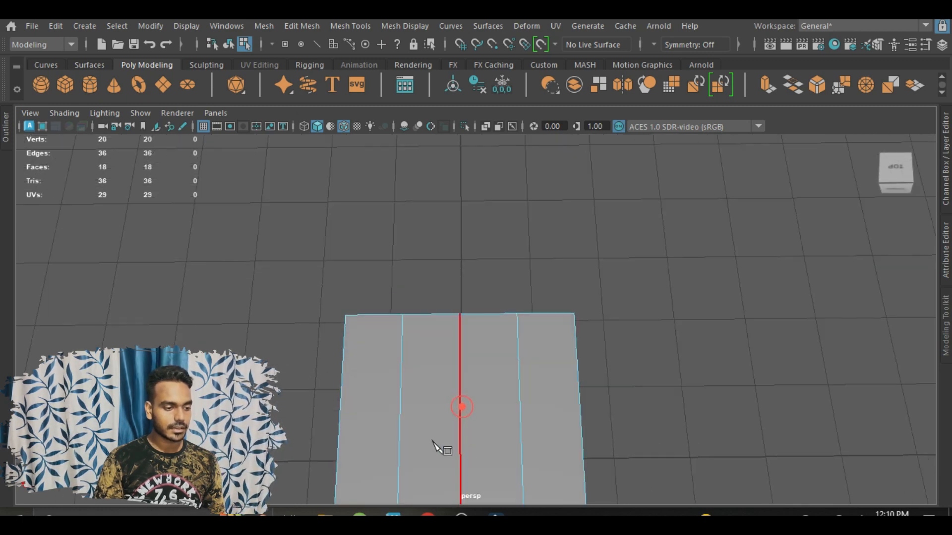
# Slice the slab straight across the three edge loops, and cut it again diagonally
pyautogui.scroll(-3, 531, 232)
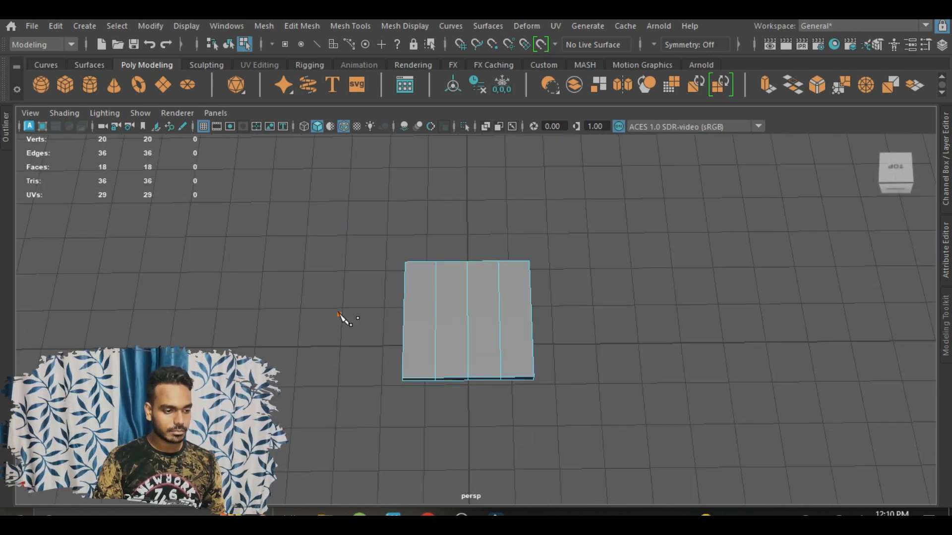
pyautogui.moveTo(338, 314); pyautogui.dragTo(725, 335)
pyautogui.moveTo(630, 389)
pyautogui.keyDown('alt'); pyautogui.mouseDown()
pyautogui.moveTo(491, 377)
pyautogui.moveTo(508, 371)
pyautogui.mouseUp(); pyautogui.keyUp('alt')
pyautogui.moveTo(507, 371)
pyautogui.keyDown('alt'); pyautogui.mouseDown()
pyautogui.moveTo(425, 348)
pyautogui.moveTo(486, 351)
pyautogui.moveTo(497, 380)
pyautogui.mouseUp(); pyautogui.keyUp('alt')
pyautogui.scroll(5, 482, 291)
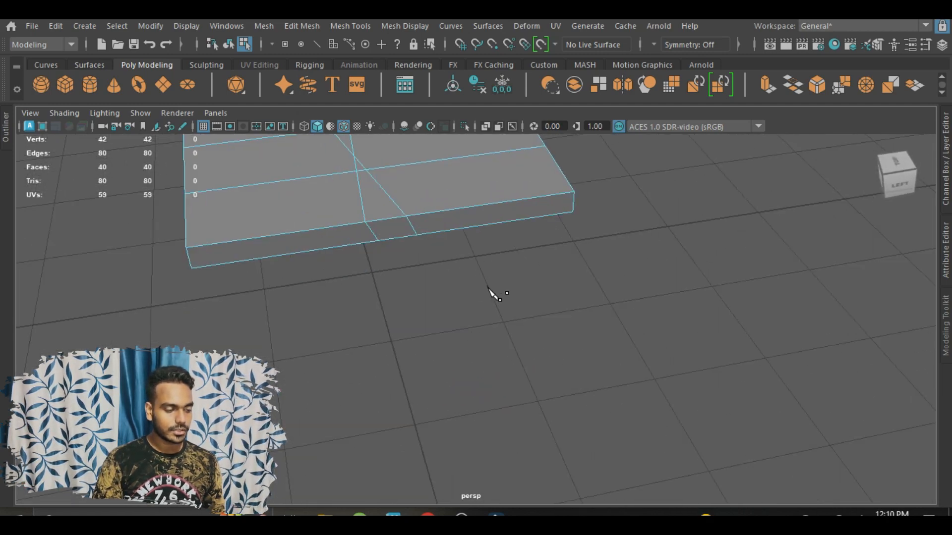
# Undo all the slices and edge loops on the slab
pyautogui.scroll(-5, 487, 286)
pyautogui.keyDown('alt'); pyautogui.moveTo(497, 320); pyautogui.dragTo(504, 366, button='middle'); pyautogui.keyUp('alt')
pyautogui.click(531, 312)
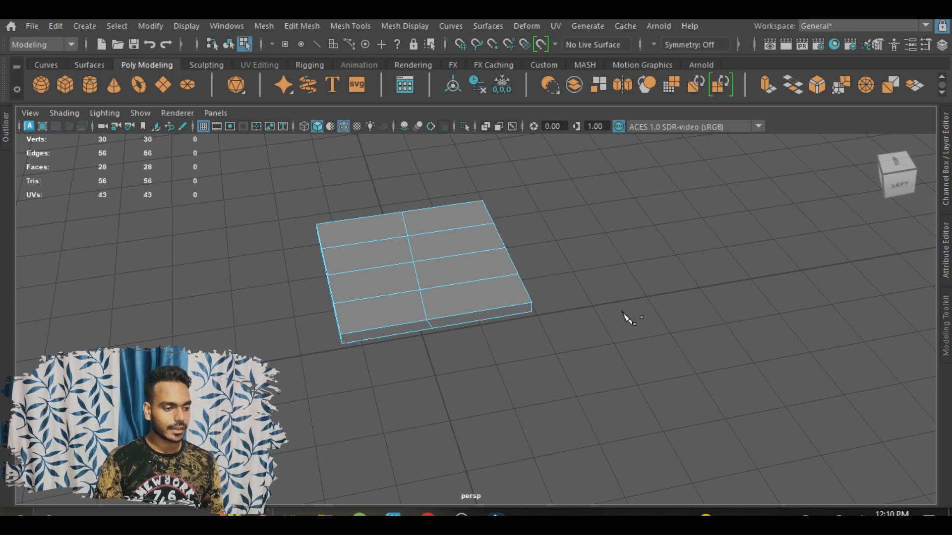
pyautogui.scroll(-3, 622, 312)
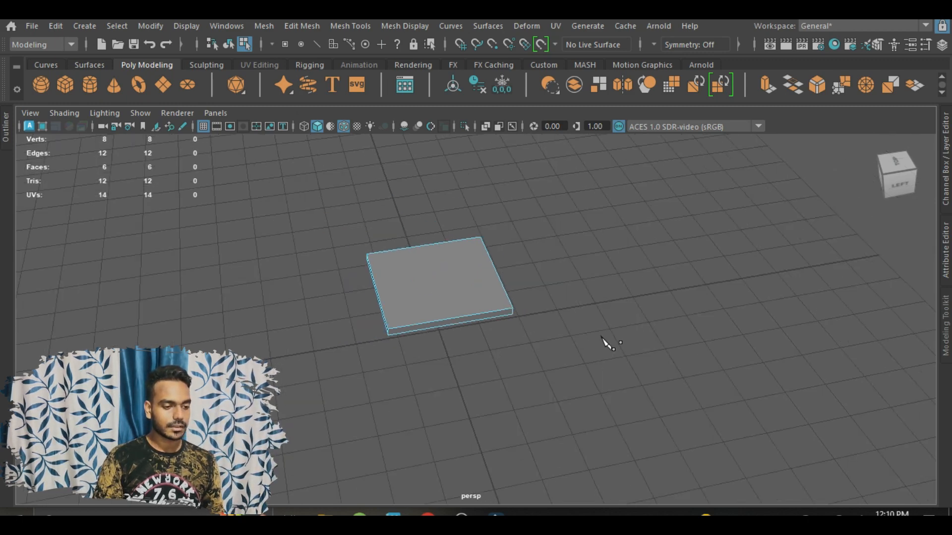
pyautogui.keyDown('alt'); pyautogui.moveTo(605, 340); pyautogui.dragTo(614, 320); pyautogui.keyUp('alt')
pyautogui.scroll(2, 615, 308)
pyautogui.keyDown('alt'); pyautogui.moveTo(599, 307); pyautogui.dragTo(644, 333, button='middle'); pyautogui.keyUp('alt')
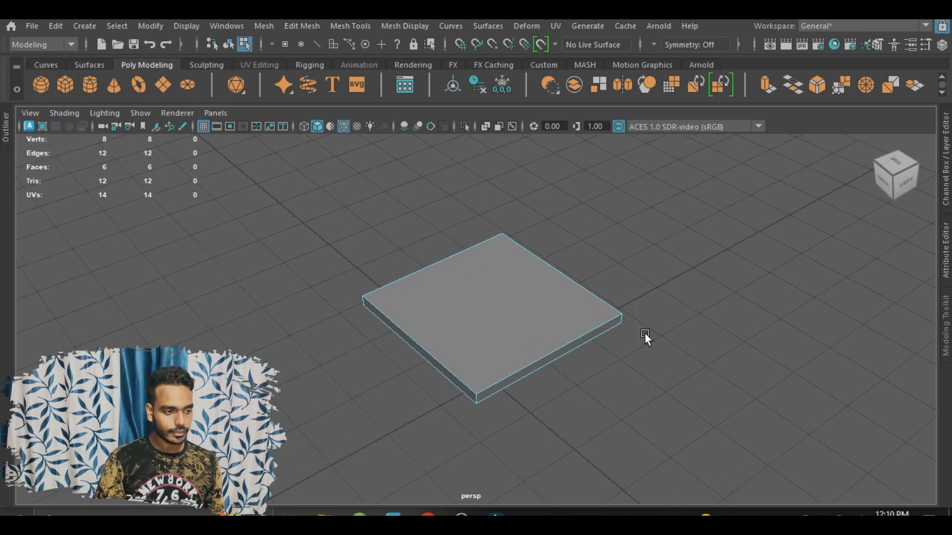
pyautogui.keyDown('alt'); pyautogui.moveTo(641, 334); pyautogui.dragTo(659, 324); pyautogui.keyUp('alt')
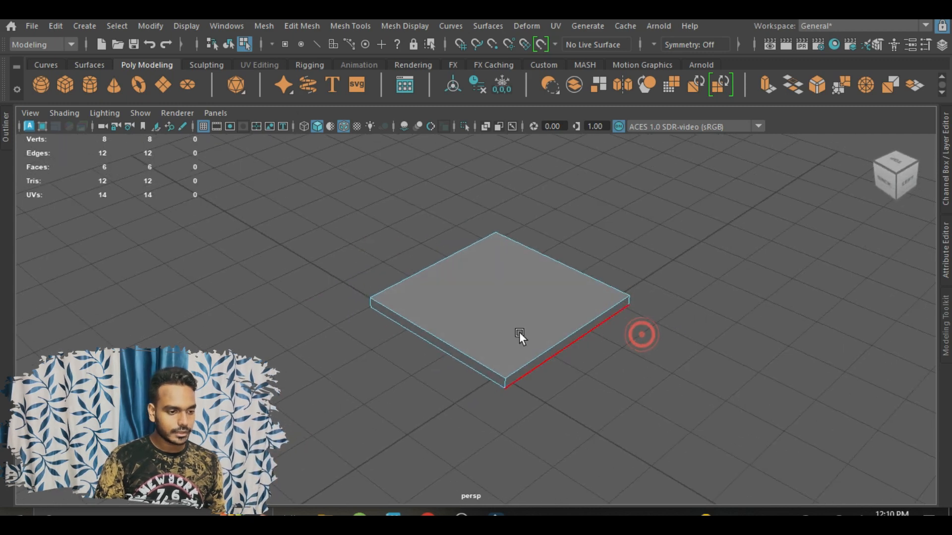
pyautogui.click(335, 24)
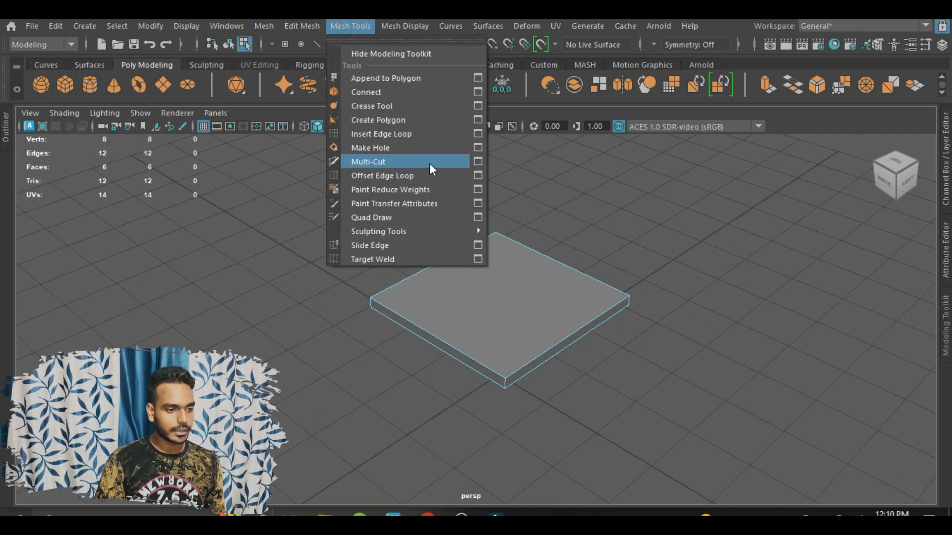
pyautogui.click(796, 209)
pyautogui.scroll(3, 683, 281)
pyautogui.keyDown('alt'); pyautogui.moveTo(651, 290); pyautogui.dragTo(695, 286); pyautogui.keyUp('alt')
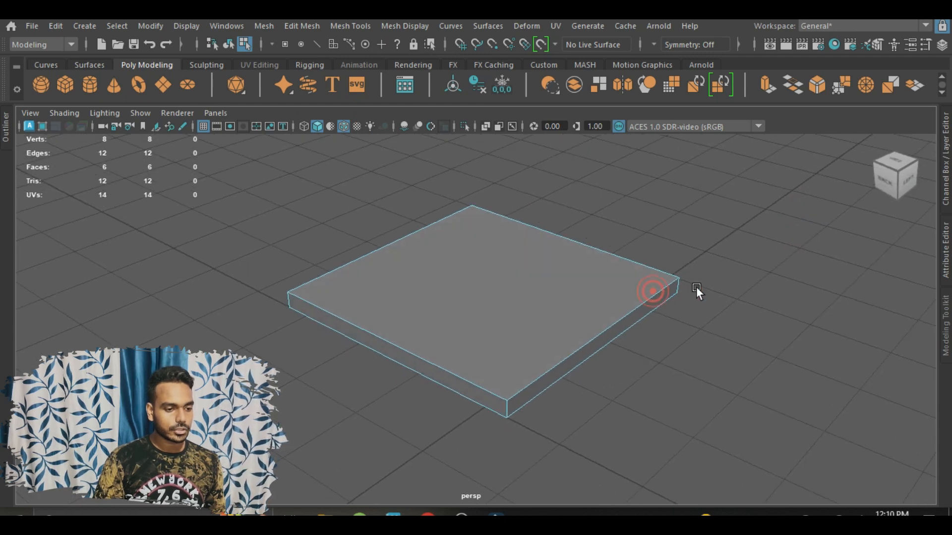
# Return to object mode and select the slab
pyautogui.moveTo(573, 278); pyautogui.dragTo(665, 74, button='right')
pyautogui.click(720, 196)
pyautogui.click(573, 293)
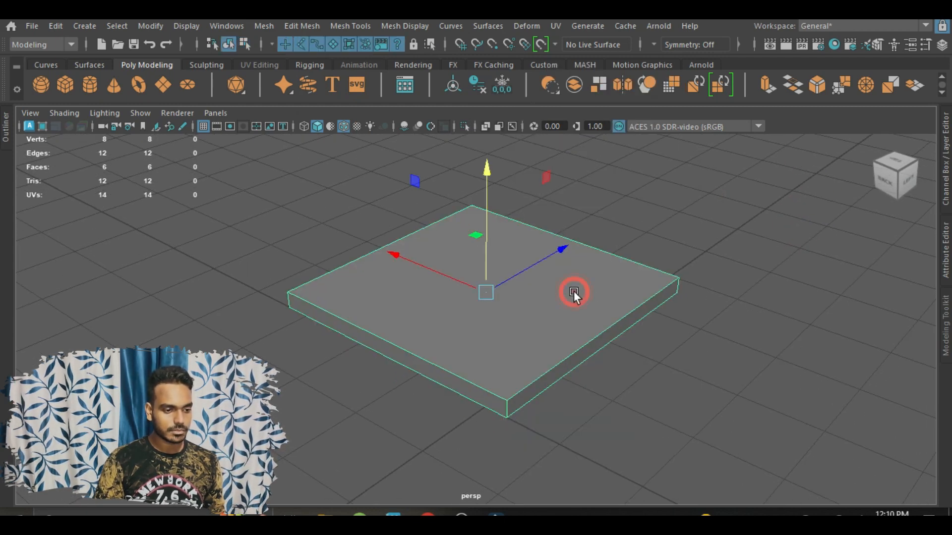
pyautogui.keyDown('shift'); pyautogui.rightClick(573, 290); pyautogui.keyUp('shift')
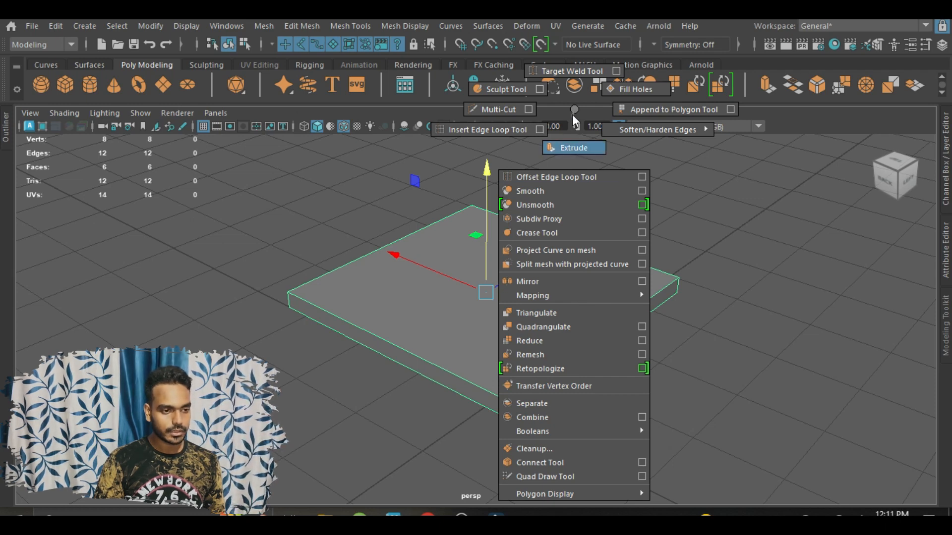
pyautogui.click(576, 288)
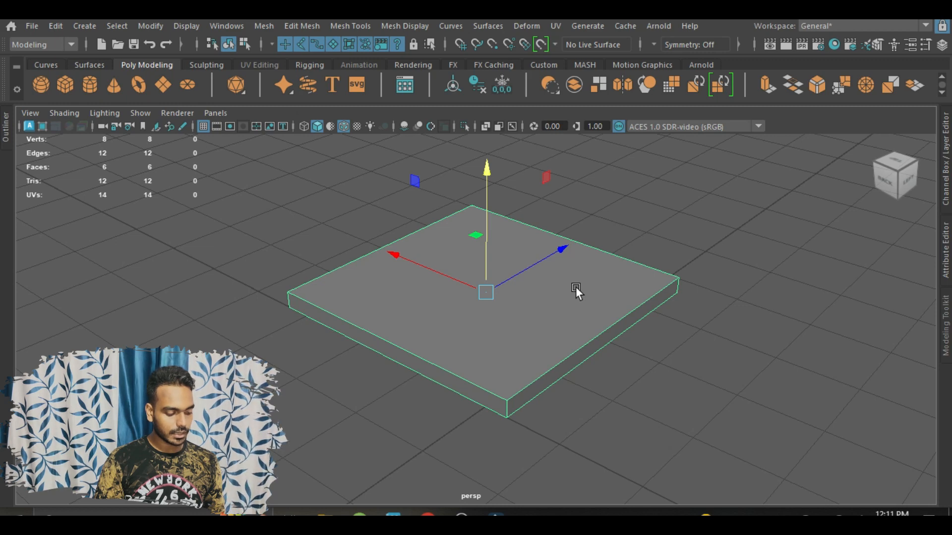
pyautogui.keyDown('shift'); pyautogui.rightClick(576, 288); pyautogui.keyUp('shift')
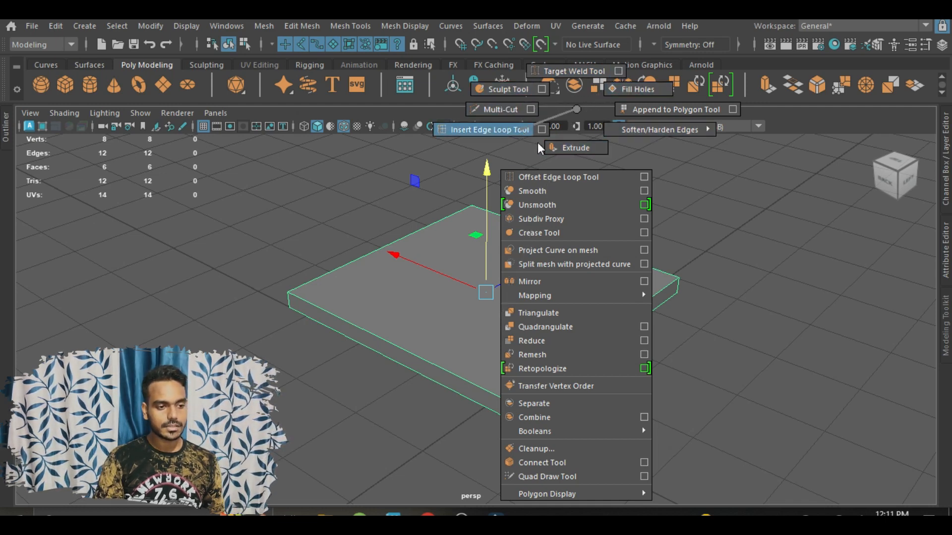
pyautogui.moveTo(639, 130)
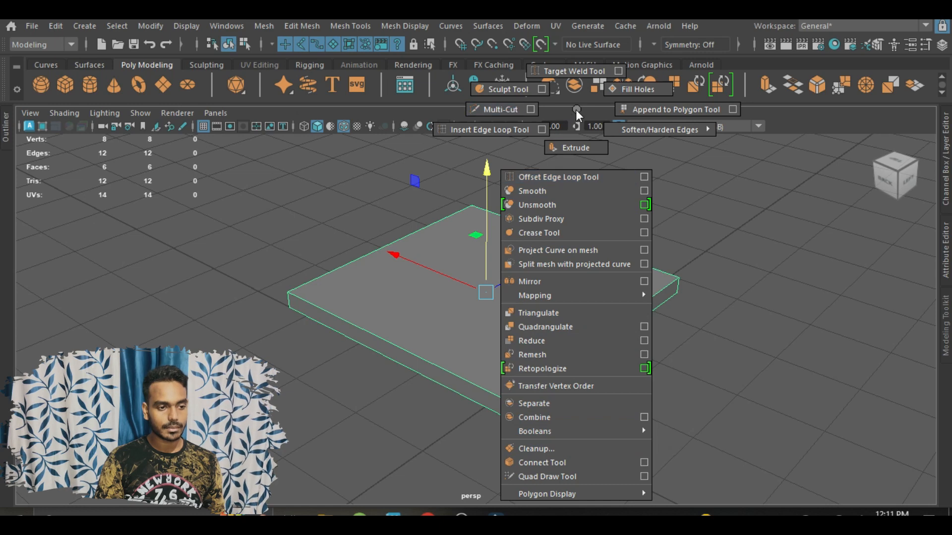
pyautogui.click(631, 202)
pyautogui.click(565, 337)
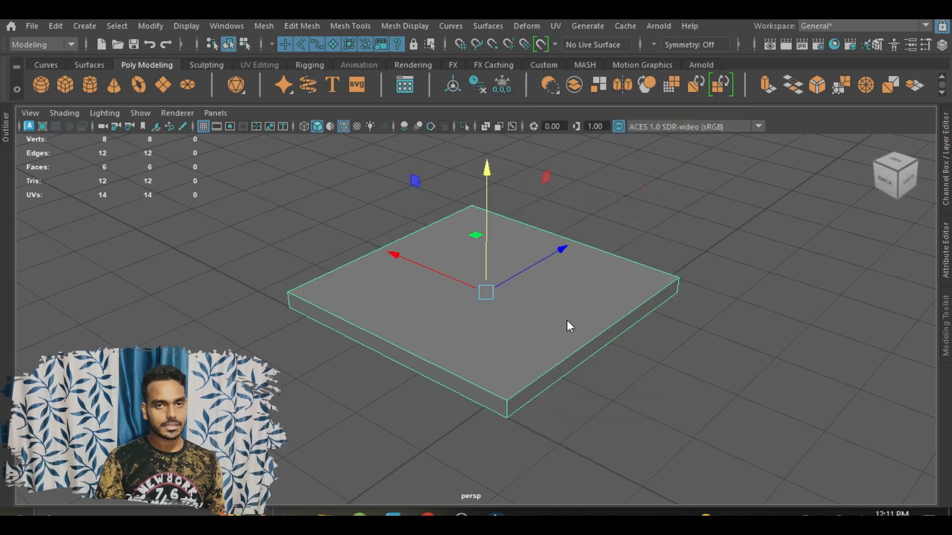
pyautogui.keyDown('shift'); pyautogui.rightClick(566, 319); pyautogui.keyUp('shift')
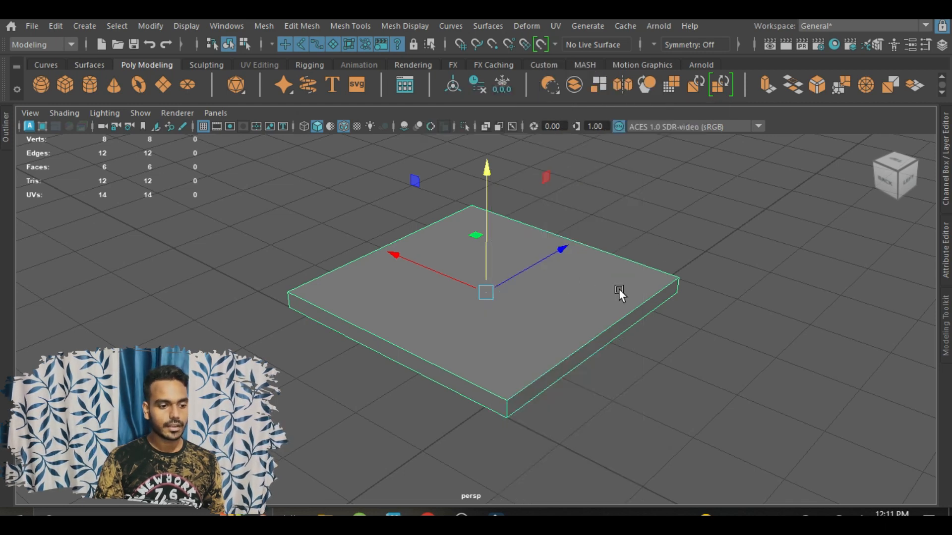
pyautogui.rightClick(601, 283)
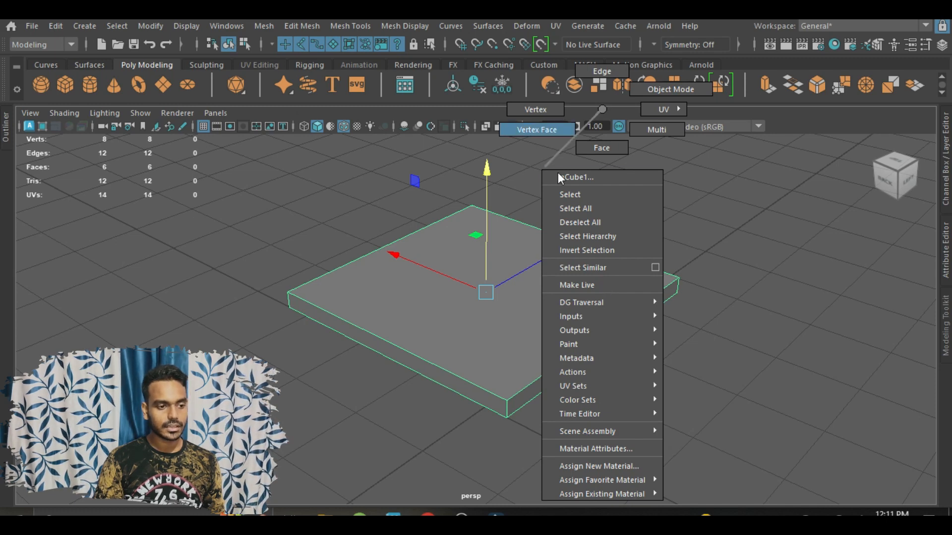
pyautogui.click(602, 108)
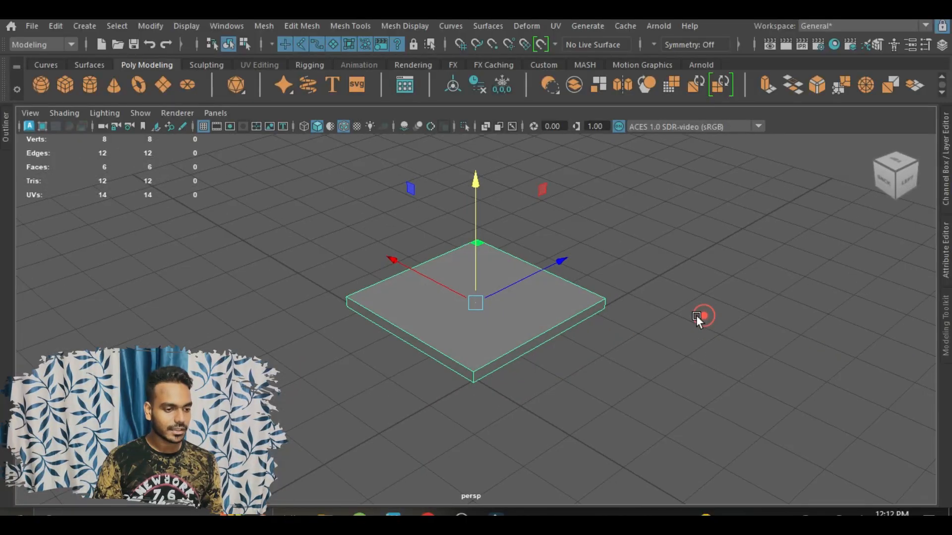
# Activate the Multi-Cut tool on the selected slab
pyautogui.keyDown('alt'); pyautogui.moveTo(696, 315); pyautogui.dragTo(619, 304, button='right'); pyautogui.keyUp('alt')
pyautogui.keyDown('alt'); pyautogui.moveTo(620, 307); pyautogui.dragTo(638, 319, button='middle'); pyautogui.keyUp('alt')
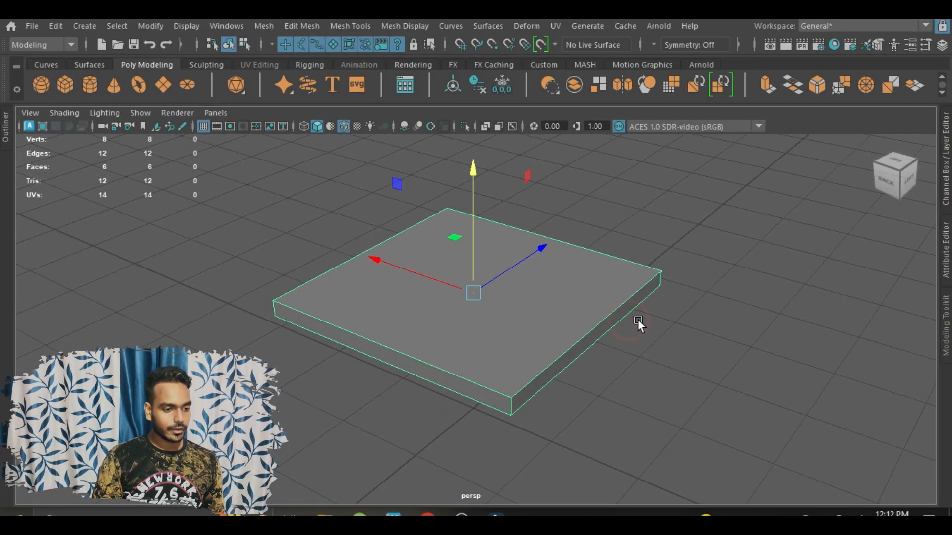
pyautogui.keyDown('alt'); pyautogui.moveTo(637, 319); pyautogui.dragTo(603, 298, button='right'); pyautogui.keyUp('alt')
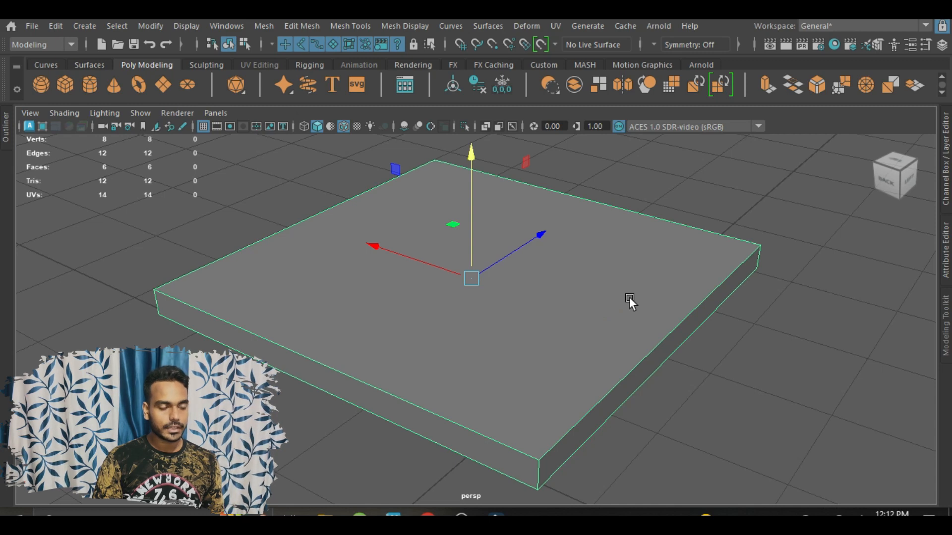
pyautogui.keyDown('alt'); pyautogui.moveTo(573, 284); pyautogui.dragTo(614, 302); pyautogui.keyUp('alt')
pyautogui.keyDown('alt'); pyautogui.moveTo(546, 290); pyautogui.dragTo(544, 290, button='middle'); pyautogui.keyUp('alt')
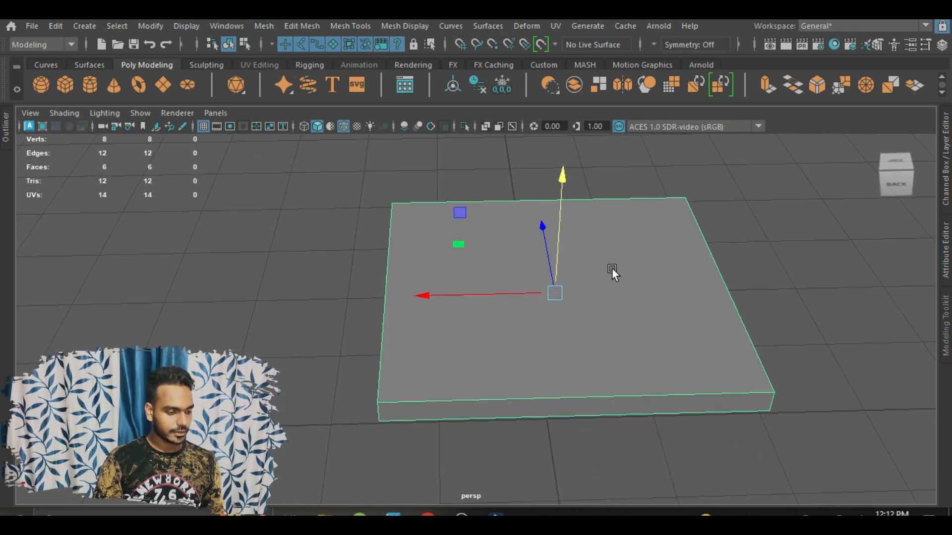
pyautogui.keyDown('shift'); pyautogui.moveTo(613, 269); pyautogui.dragTo(536, 113, button='right'); pyautogui.keyUp('shift')
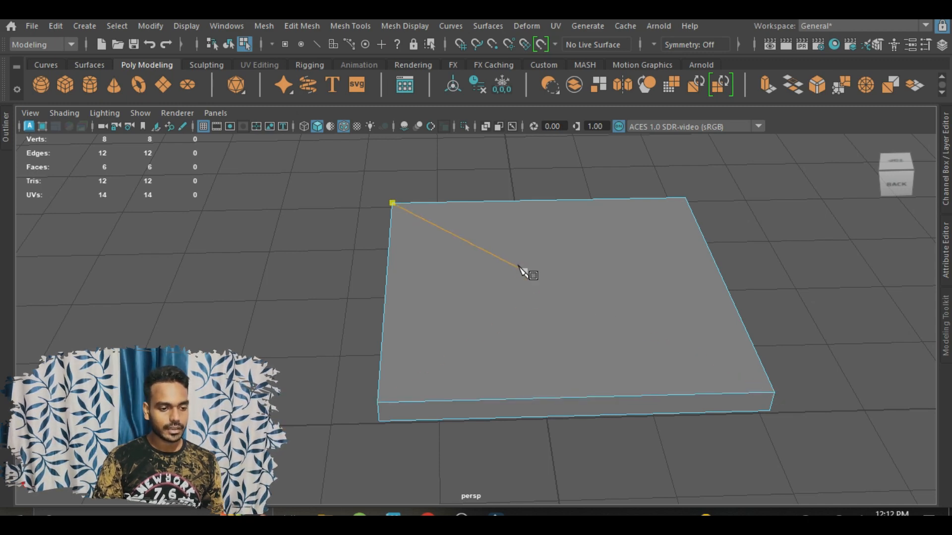
pyautogui.click(772, 391)
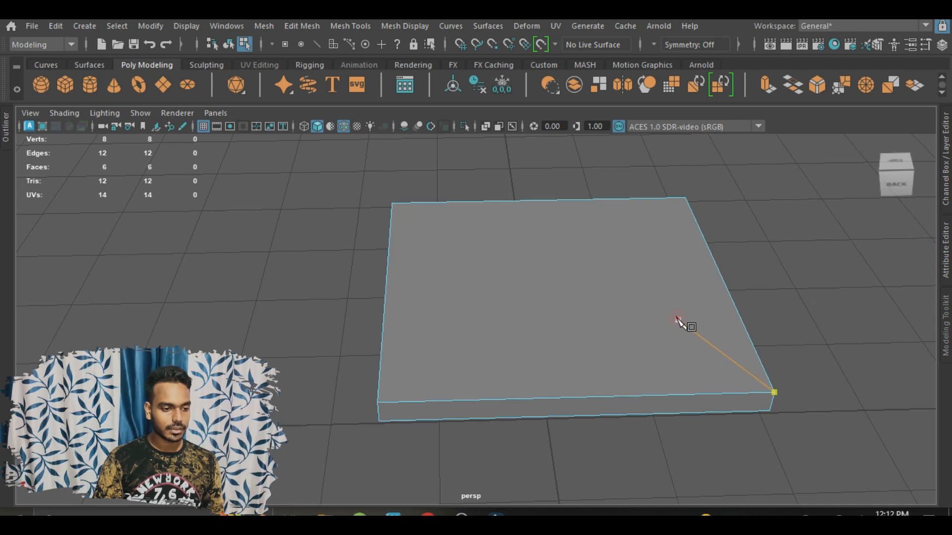
pyautogui.keyDown('alt'); pyautogui.moveTo(678, 321); pyautogui.dragTo(673, 318); pyautogui.keyUp('alt')
pyautogui.press('BackSpace')
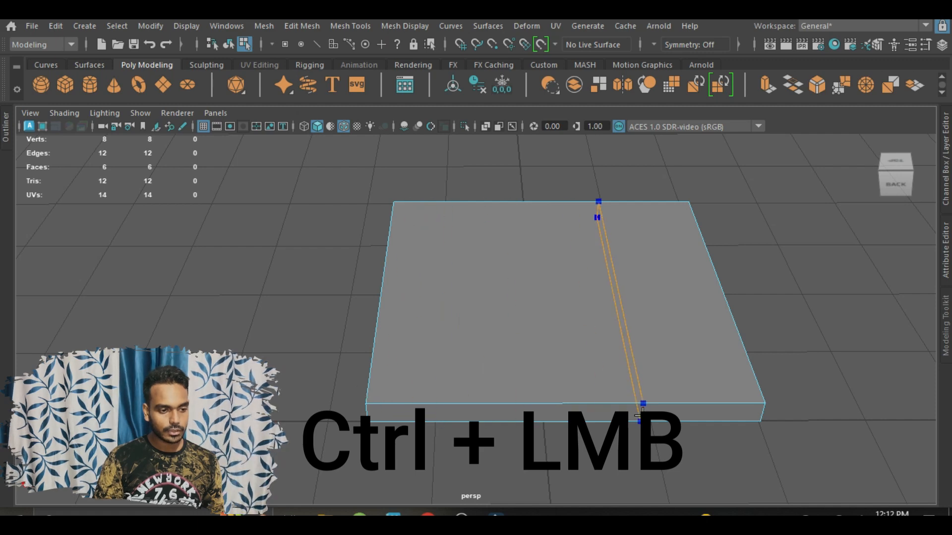
# Insert an edge loop near one side of the slab and another around its sides at mid-thickness
pyautogui.keyDown('alt'); pyautogui.moveTo(651, 455); pyautogui.dragTo(708, 451); pyautogui.keyUp('alt')
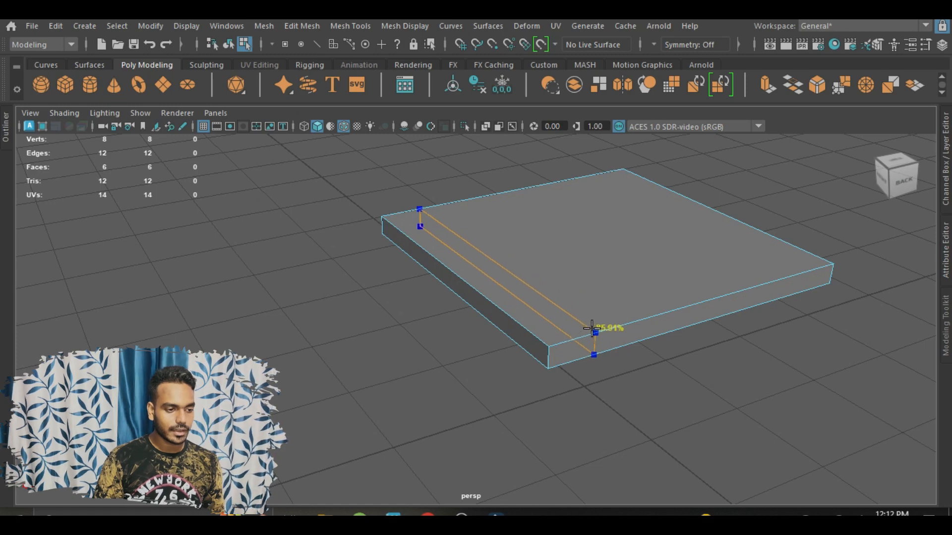
pyautogui.keyDown('ctrl'); pyautogui.click(594, 328); pyautogui.keyUp('ctrl')
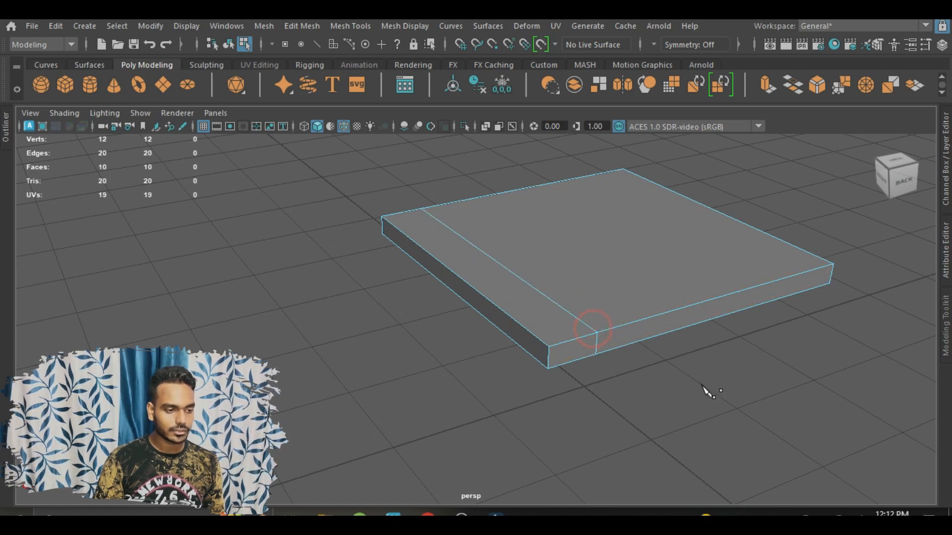
pyautogui.keyDown('alt'); pyautogui.moveTo(659, 358); pyautogui.dragTo(632, 375); pyautogui.keyUp('alt')
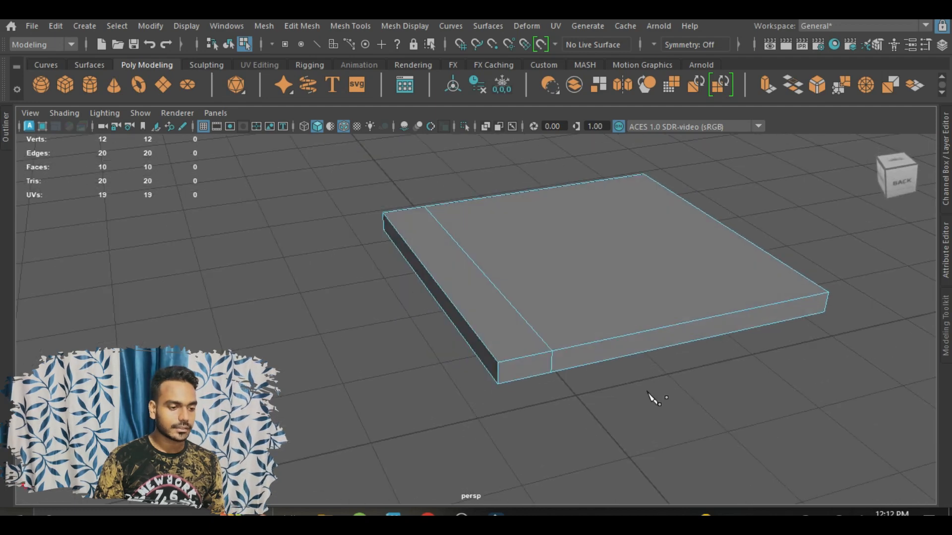
pyautogui.keyDown('ctrl'); pyautogui.click(497, 372); pyautogui.keyUp('ctrl')
pyautogui.keyDown('alt'); pyautogui.moveTo(650, 395); pyautogui.dragTo(570, 397); pyautogui.keyUp('alt')
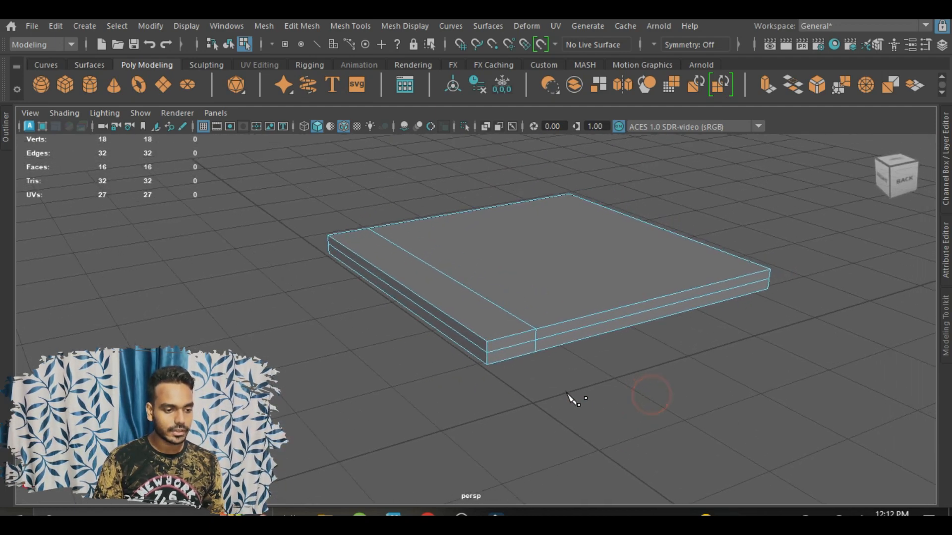
# Undo the last two edge loops on the slab
pyautogui.scroll(3, 570, 397)
pyautogui.hotkey('ctrl', 'z')
pyautogui.hotkey('ctrl', 'z')
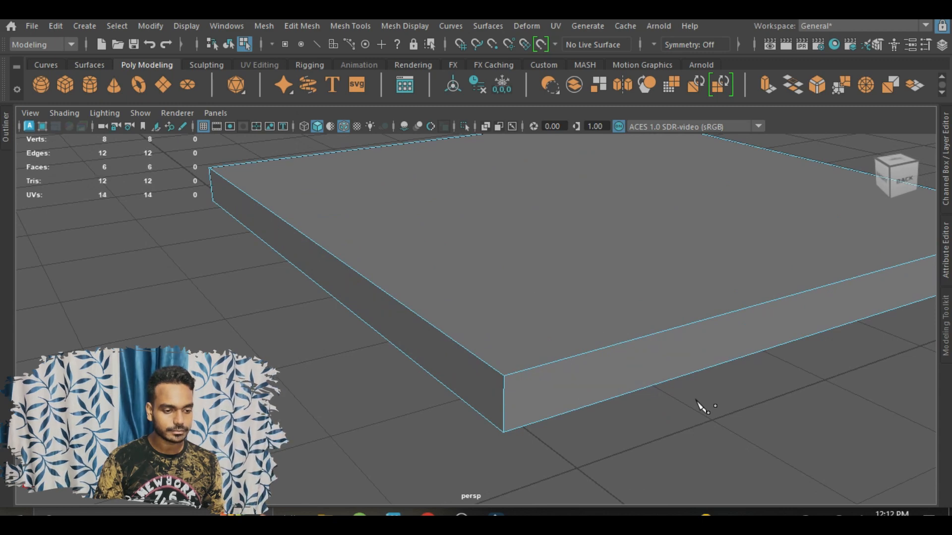
# Insert a single edge loop across the slab at about 85% along its front edge
pyautogui.scroll(-5, 694, 406)
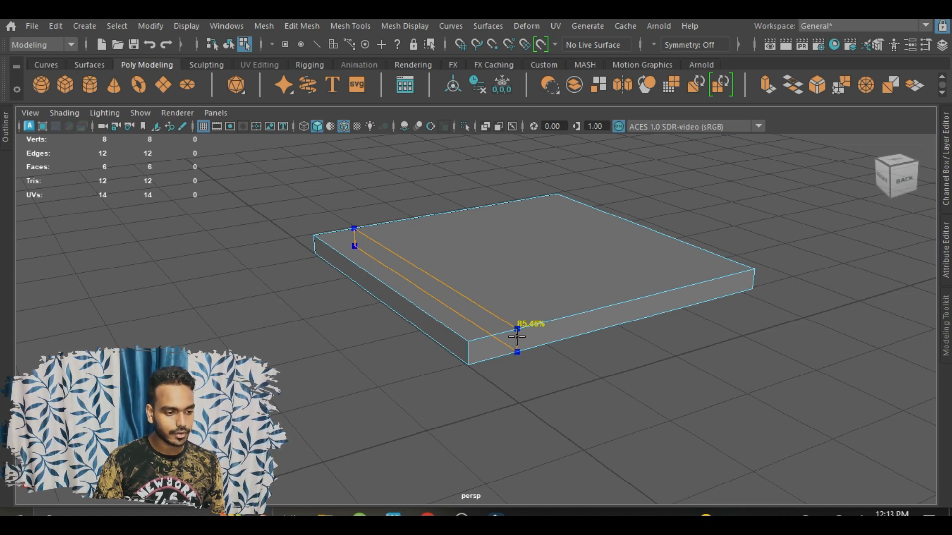
pyautogui.click(516, 337)
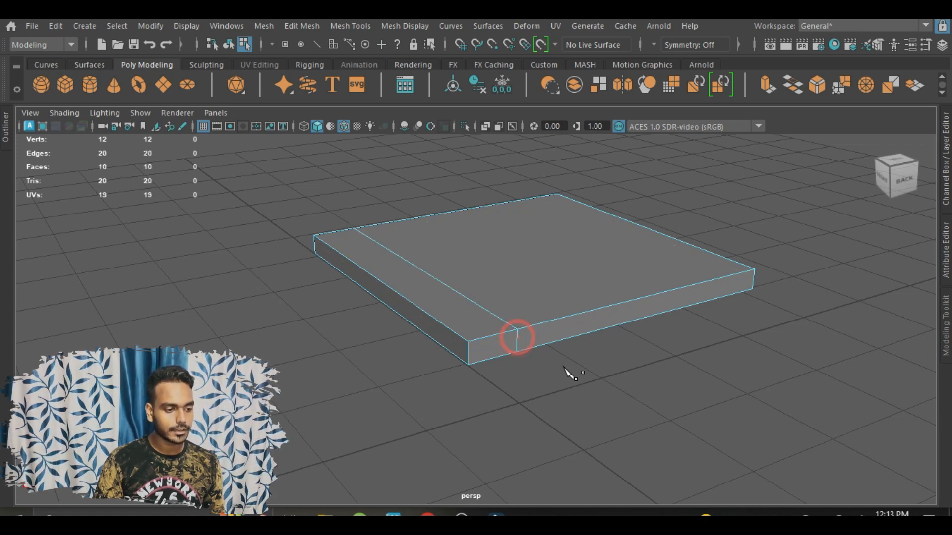
# Insert an edge loop snapped to the exact middle of the slab with the Multi-Cut tool
pyautogui.scroll(2, 560, 367)
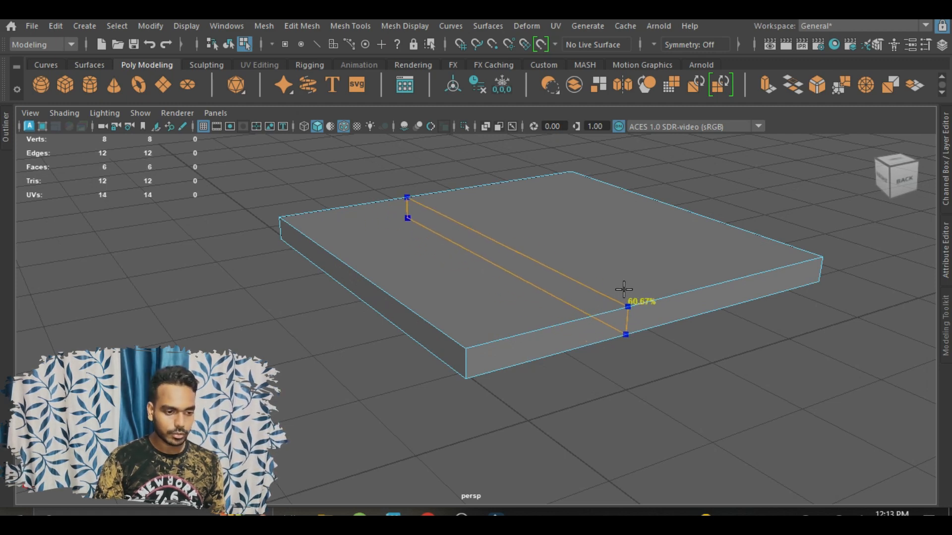
pyautogui.keyDown('alt'); pyautogui.moveTo(647, 295); pyautogui.dragTo(659, 382); pyautogui.keyUp('alt')
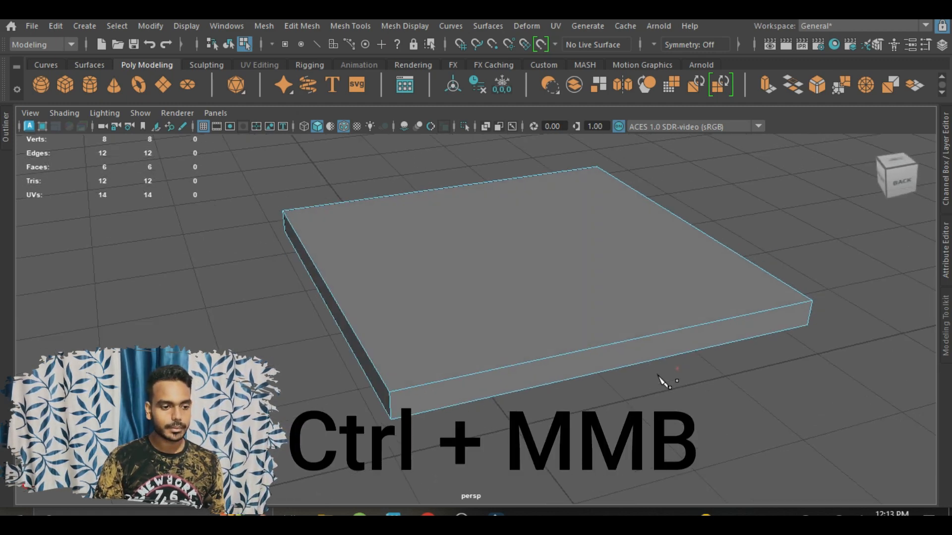
pyautogui.keyDown('ctrl'); pyautogui.middleClick(675, 367); pyautogui.keyUp('ctrl')
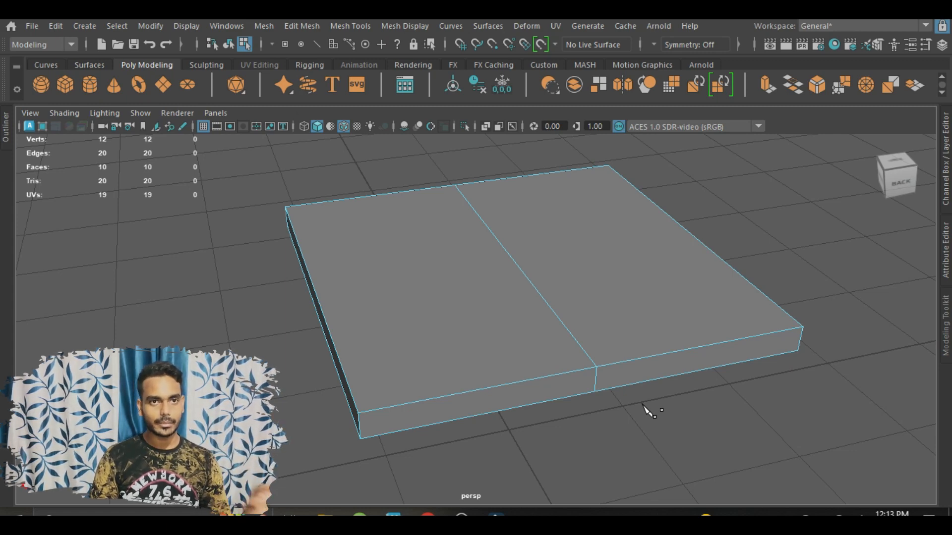
# Insert a second edge loop through the exact middle of the slab, perpendicular to the existing centred loop
pyautogui.scroll(-3, 639, 402)
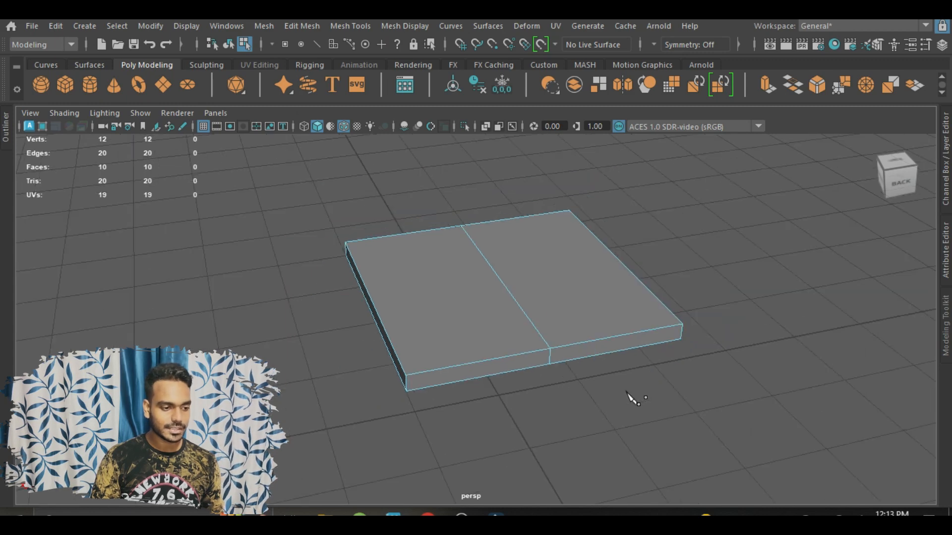
pyautogui.moveTo(631, 397)
pyautogui.keyDown('alt'); pyautogui.mouseDown()
pyautogui.moveTo(603, 370)
pyautogui.moveTo(623, 375)
pyautogui.moveTo(545, 369)
pyautogui.moveTo(578, 366)
pyautogui.moveTo(716, 431)
pyautogui.moveTo(703, 410)
pyautogui.moveTo(610, 399)
pyautogui.moveTo(634, 406)
pyautogui.mouseUp(); pyautogui.keyUp('alt')
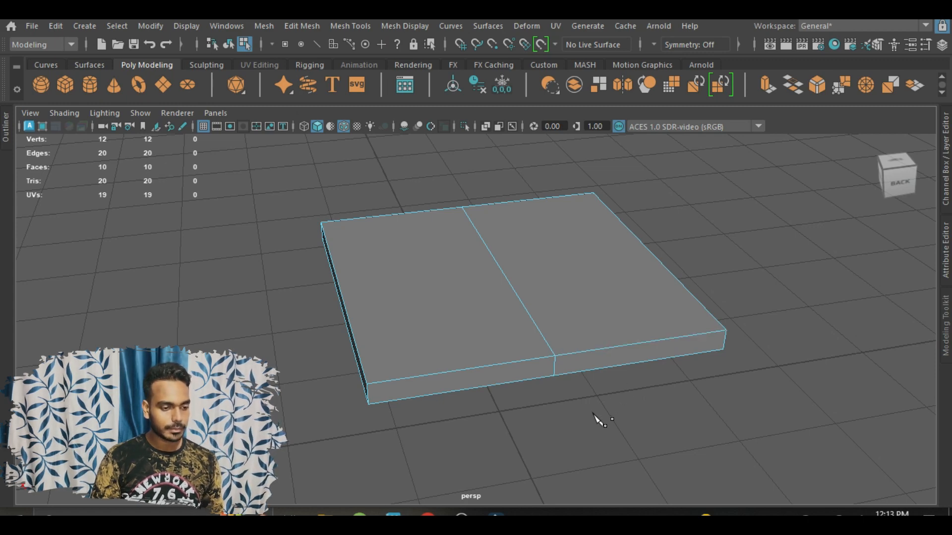
pyautogui.moveTo(599, 417)
pyautogui.keyDown('alt'); pyautogui.mouseDown()
pyautogui.moveTo(671, 421)
pyautogui.moveTo(590, 414)
pyautogui.mouseUp(); pyautogui.keyUp('alt')
pyautogui.moveTo(569, 322); pyautogui.dragTo(524, 311)
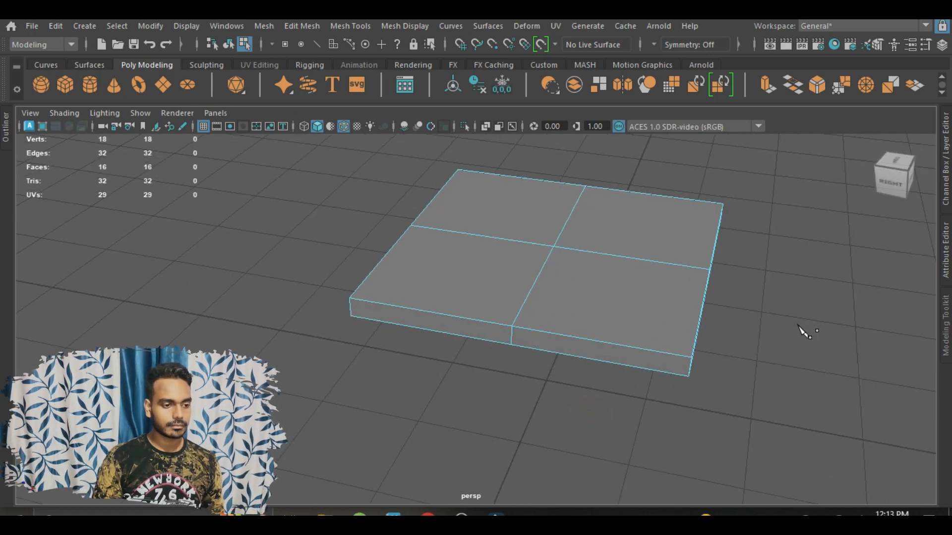
pyautogui.keyDown('alt'); pyautogui.moveTo(773, 327); pyautogui.dragTo(689, 332); pyautogui.keyUp('alt')
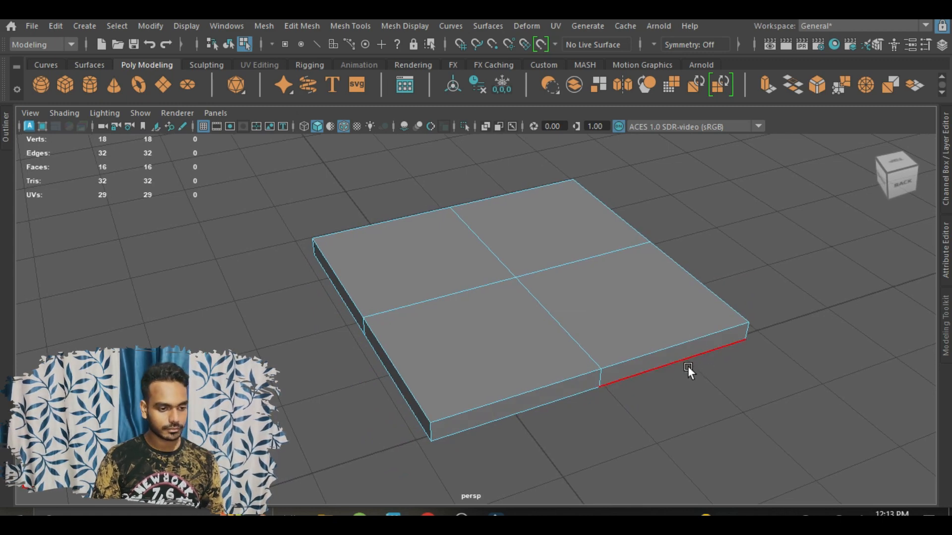
# Select both crossing central edge loops around the slab, and clear the selection
pyautogui.keyDown('alt'); pyautogui.moveTo(559, 313); pyautogui.dragTo(534, 332); pyautogui.keyUp('alt')
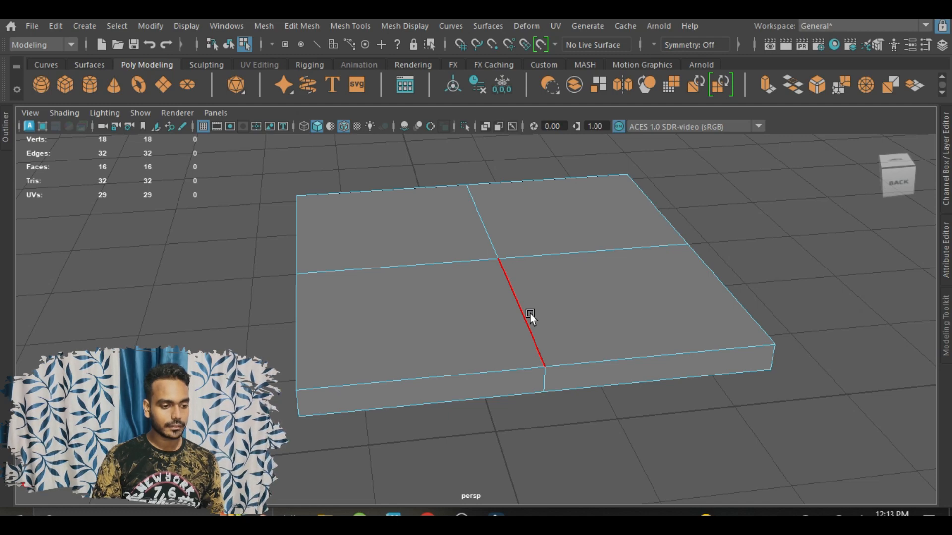
pyautogui.doubleClick(530, 312)
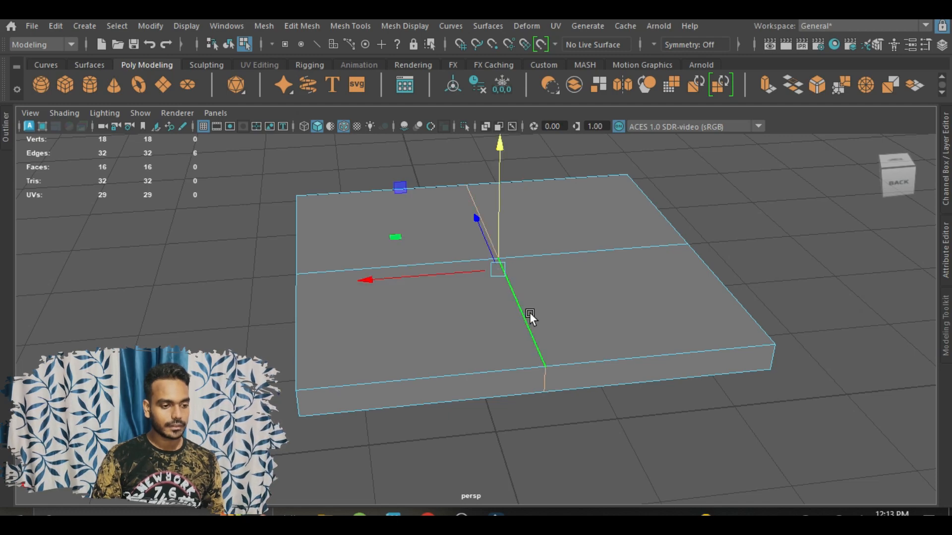
pyautogui.keyDown('shift'); pyautogui.doubleClick(321, 272); pyautogui.keyUp('shift')
pyautogui.keyDown('alt'); pyautogui.moveTo(487, 343); pyautogui.dragTo(506, 358); pyautogui.keyUp('alt')
pyautogui.keyDown('alt'); pyautogui.moveTo(617, 398); pyautogui.dragTo(641, 430); pyautogui.keyUp('alt')
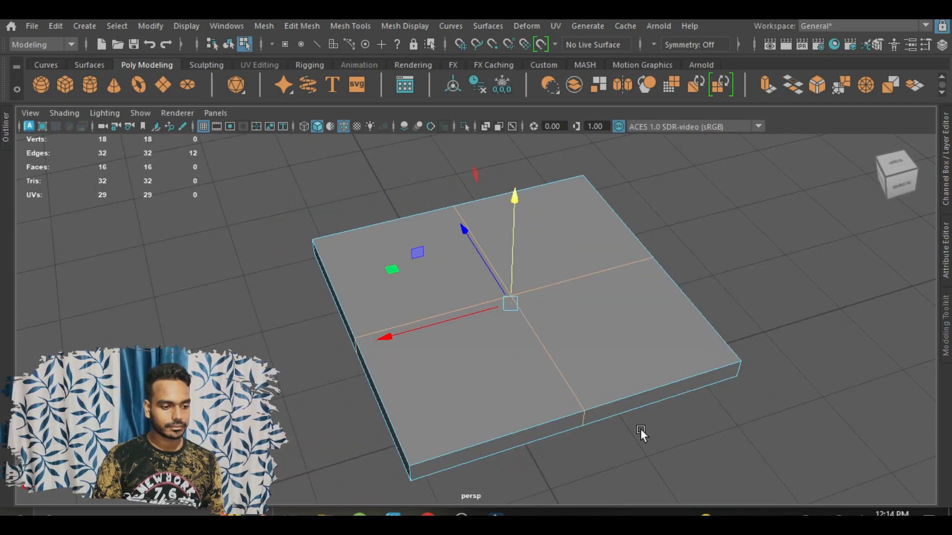
pyautogui.click(642, 434)
# Select the two crossing central edge loops of the slab and bevel them together
pyautogui.click(531, 334)
pyautogui.doubleClick(530, 334)
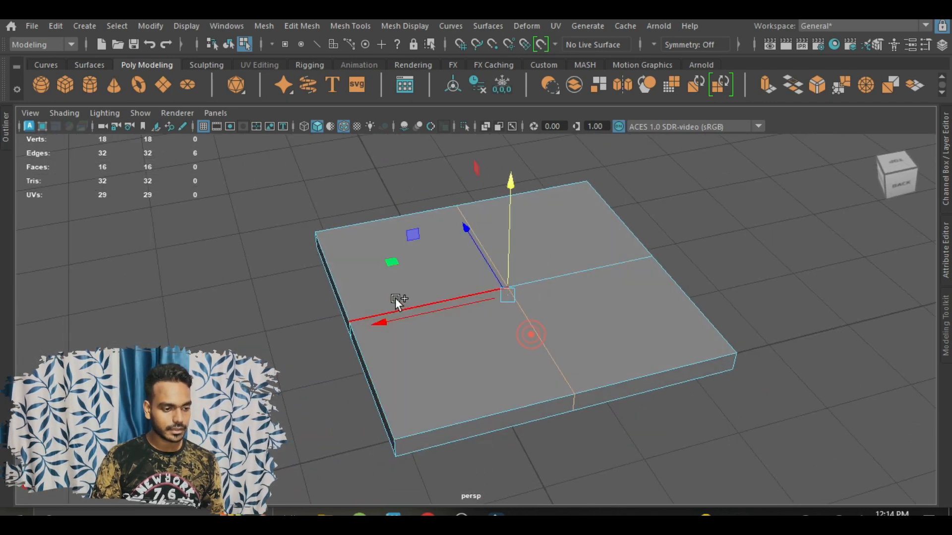
pyautogui.keyDown('shift'); pyautogui.doubleClick(391, 309); pyautogui.keyUp('shift')
pyautogui.keyDown('alt'); pyautogui.moveTo(715, 432); pyautogui.dragTo(745, 428); pyautogui.keyUp('alt')
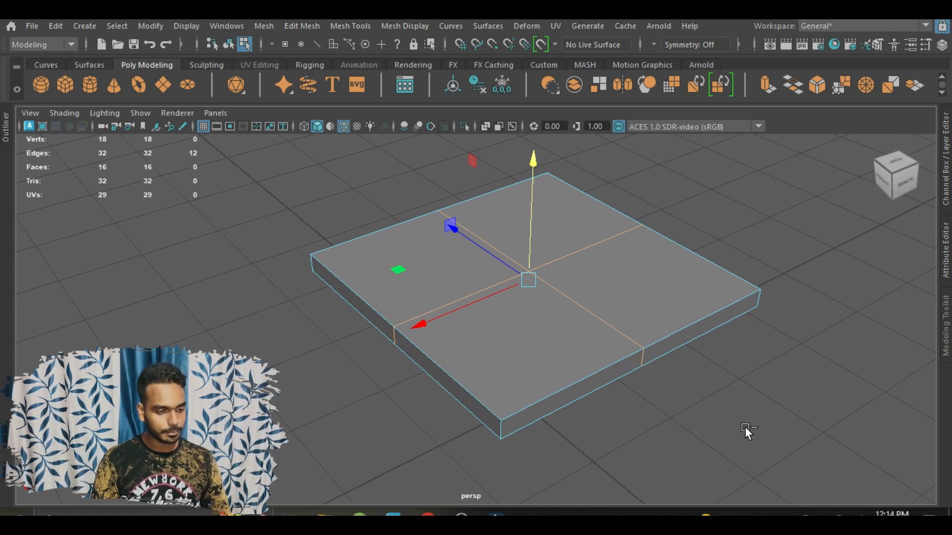
pyautogui.hotkey('ctrl', 'b')
pyautogui.keyDown('alt'); pyautogui.moveTo(470, 373); pyautogui.dragTo(526, 411); pyautogui.keyUp('alt')
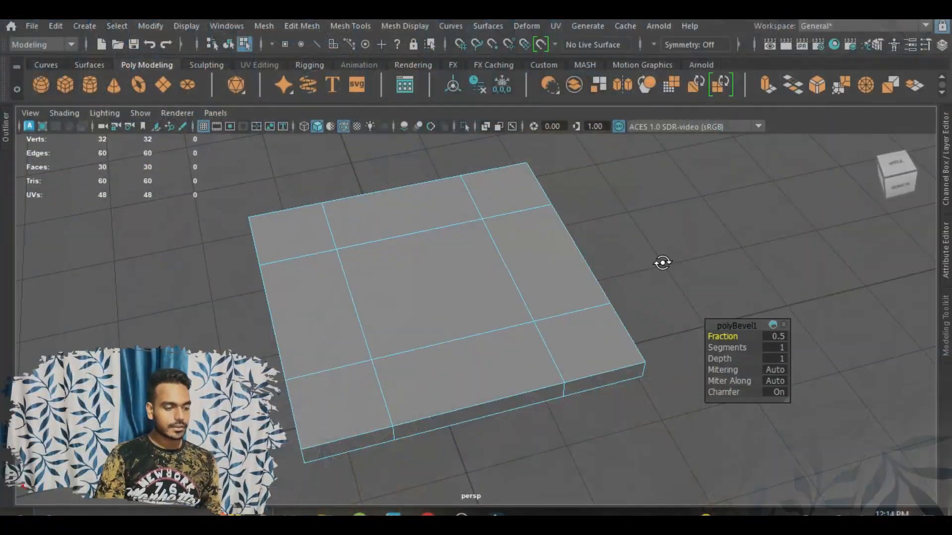
pyautogui.keyDown('alt'); pyautogui.moveTo(662, 263); pyautogui.dragTo(710, 242); pyautogui.keyUp('alt')
pyautogui.keyDown('alt'); pyautogui.moveTo(479, 268); pyautogui.dragTo(444, 304); pyautogui.keyUp('alt')
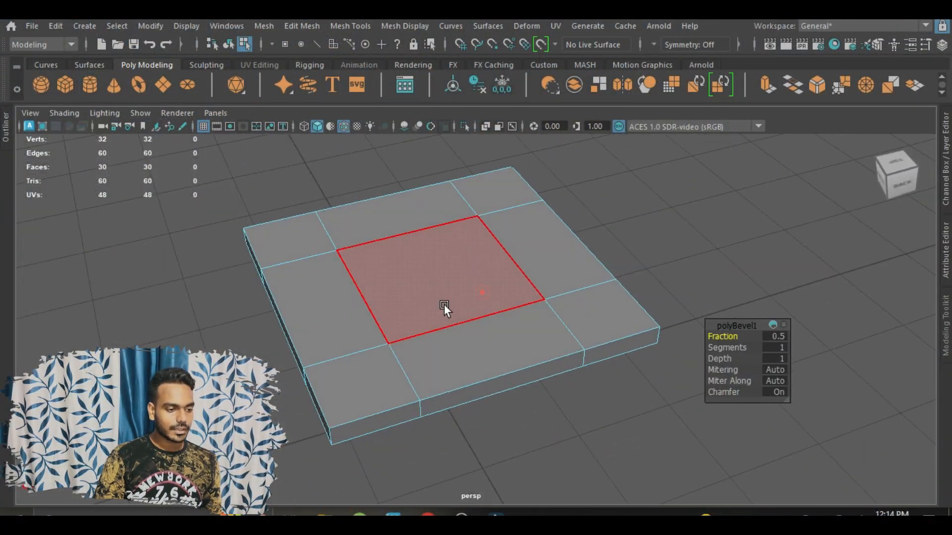
pyautogui.scroll(2, 388, 287)
pyautogui.scroll(-2, 531, 241)
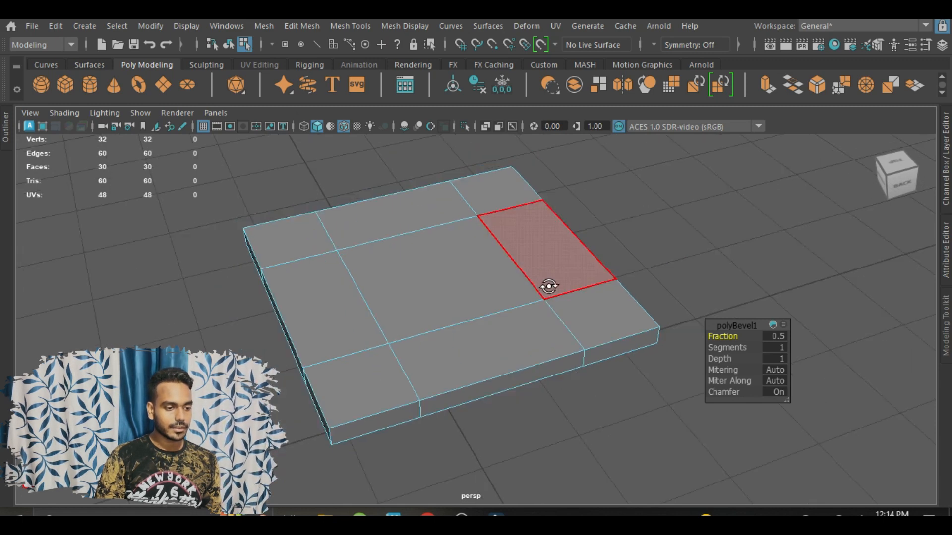
pyautogui.keyDown('alt'); pyautogui.moveTo(548, 286); pyautogui.dragTo(569, 286); pyautogui.keyUp('alt')
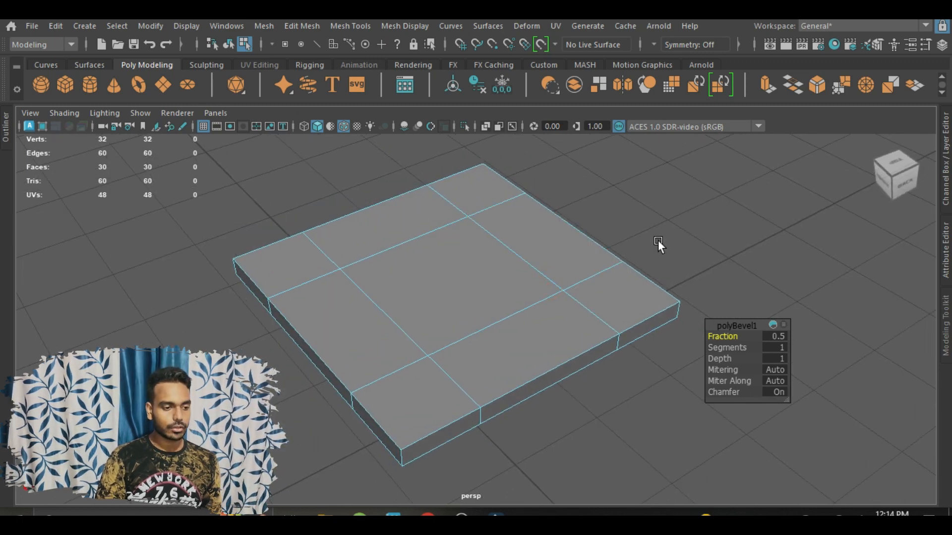
# Undo the bevel and reselect both central edge loops in edge selection mode
pyautogui.hotkey('ctrl', 'z')
pyautogui.click(719, 259)
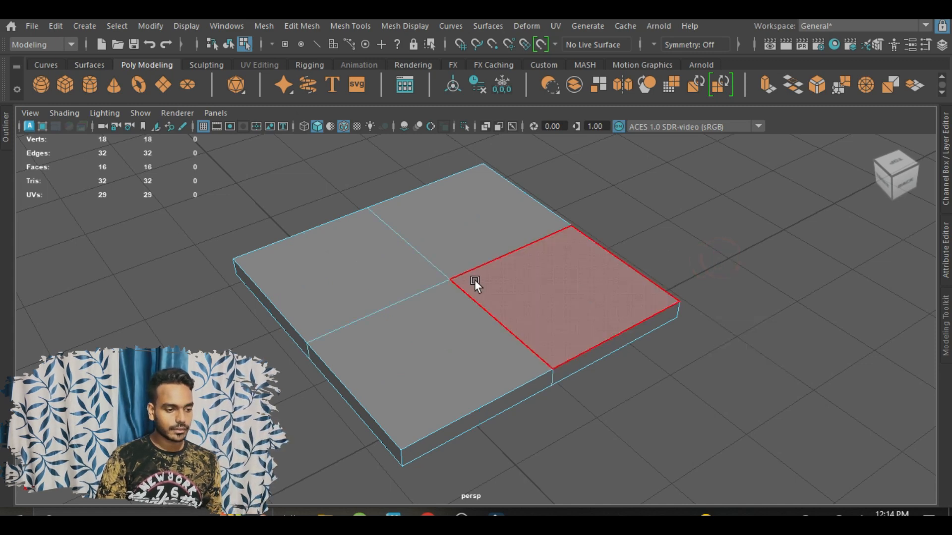
pyautogui.moveTo(475, 279); pyautogui.dragTo(474, 74, button='right')
pyautogui.doubleClick(422, 247)
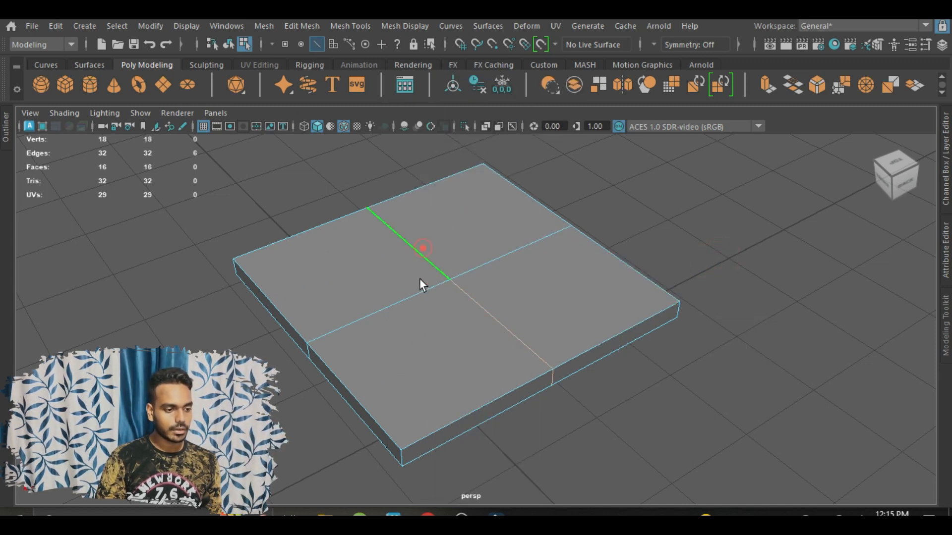
pyautogui.keyDown('shift'); pyautogui.doubleClick(408, 292); pyautogui.keyUp('shift')
pyautogui.keyDown('alt'); pyautogui.moveTo(577, 319); pyautogui.dragTo(647, 327); pyautogui.keyUp('alt')
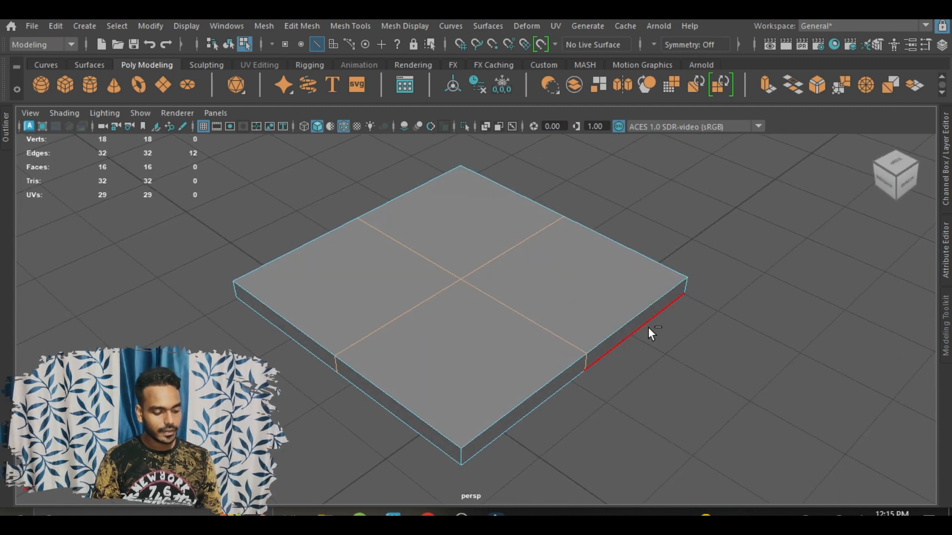
# Try a bevel on the two selected central edge loops, undo it and clear the selection
pyautogui.hotkey('ctrl', 'b')
pyautogui.scroll(2, 648, 327)
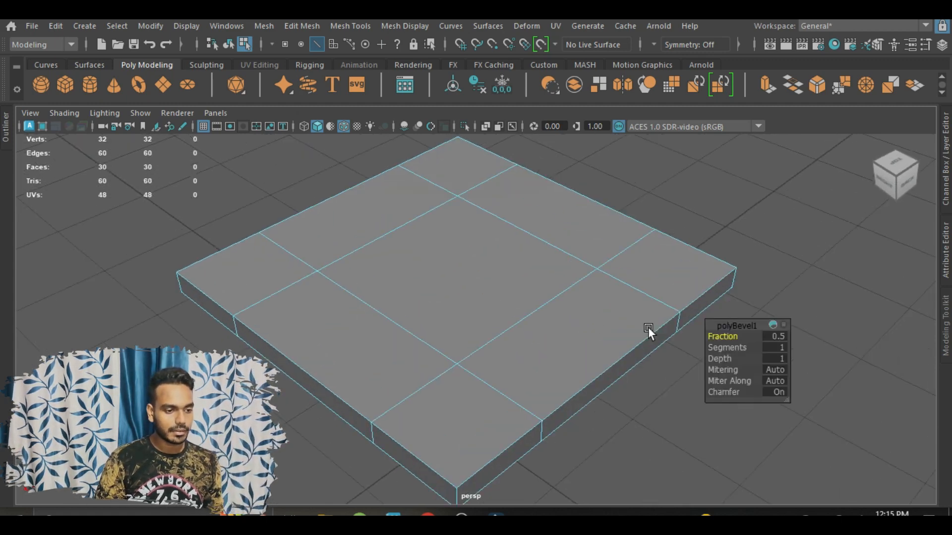
pyautogui.hotkey('ctrl', 'z')
pyautogui.click(796, 261)
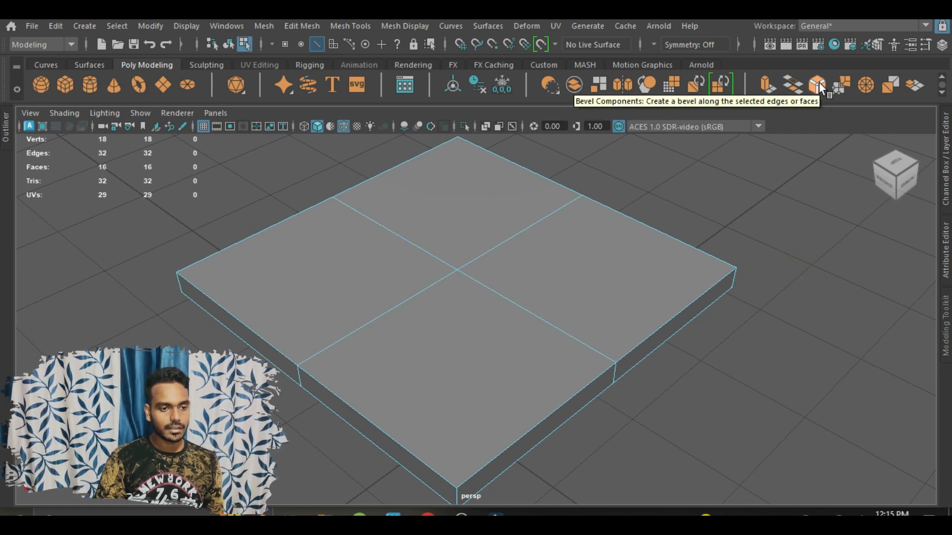
# Practise selecting the crossing central edge loops, together and singly, clearing the selection after each try
pyautogui.doubleClick(539, 230)
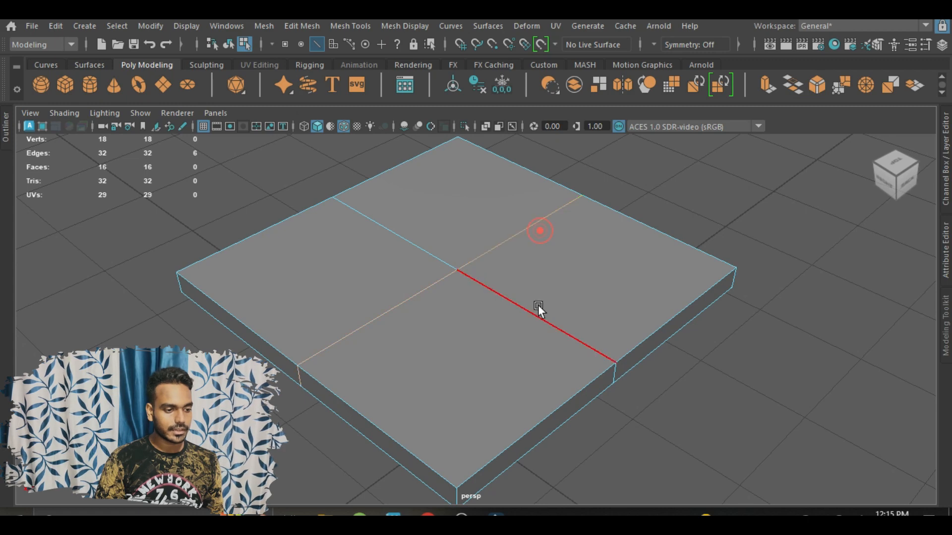
pyautogui.keyDown('shift'); pyautogui.doubleClick(537, 308); pyautogui.keyUp('shift')
pyautogui.keyDown('alt'); pyautogui.moveTo(680, 313); pyautogui.dragTo(792, 382); pyautogui.keyUp('alt')
pyautogui.click(786, 342)
pyautogui.doubleClick(526, 234)
pyautogui.keyDown('shift'); pyautogui.doubleClick(593, 310); pyautogui.keyUp('shift')
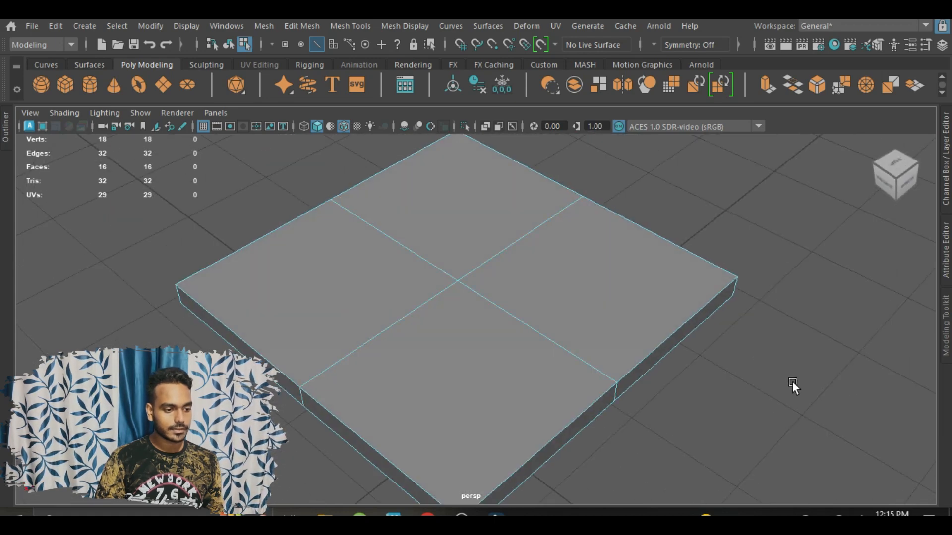
pyautogui.click(791, 382)
pyautogui.click(483, 316)
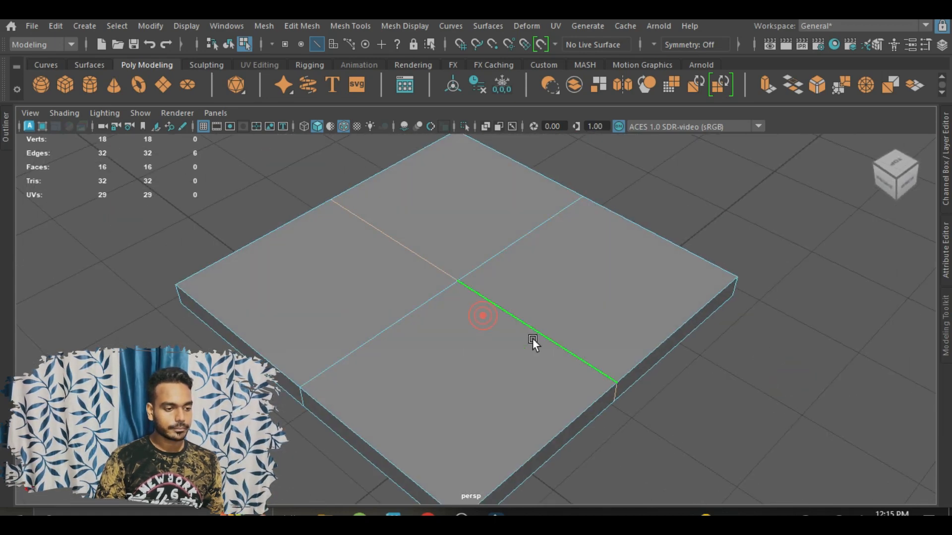
pyautogui.scroll(-5, 533, 338)
pyautogui.click(745, 355)
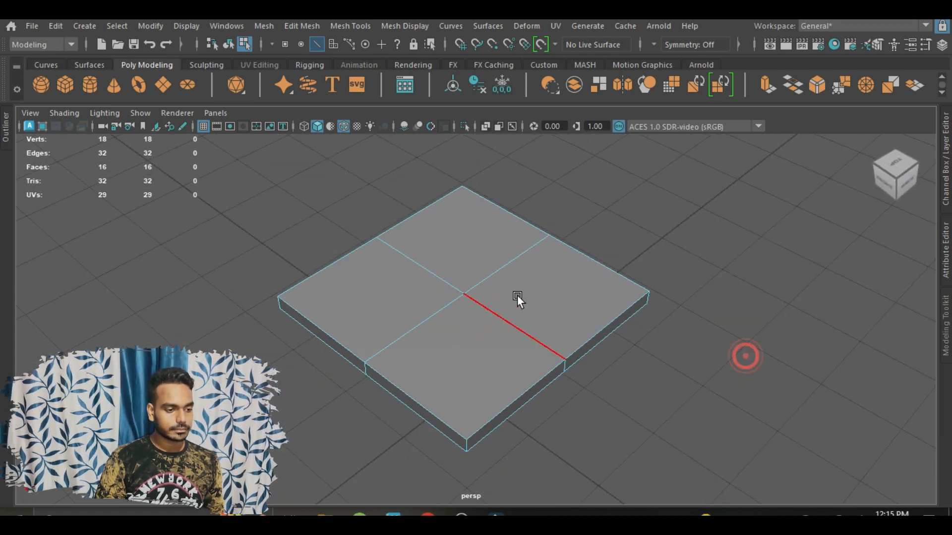
# Select both crossing central edge loops and apply Bevel Components to split them into parallel loops
pyautogui.keyDown('shift'); pyautogui.click(508, 265); pyautogui.keyUp('shift')
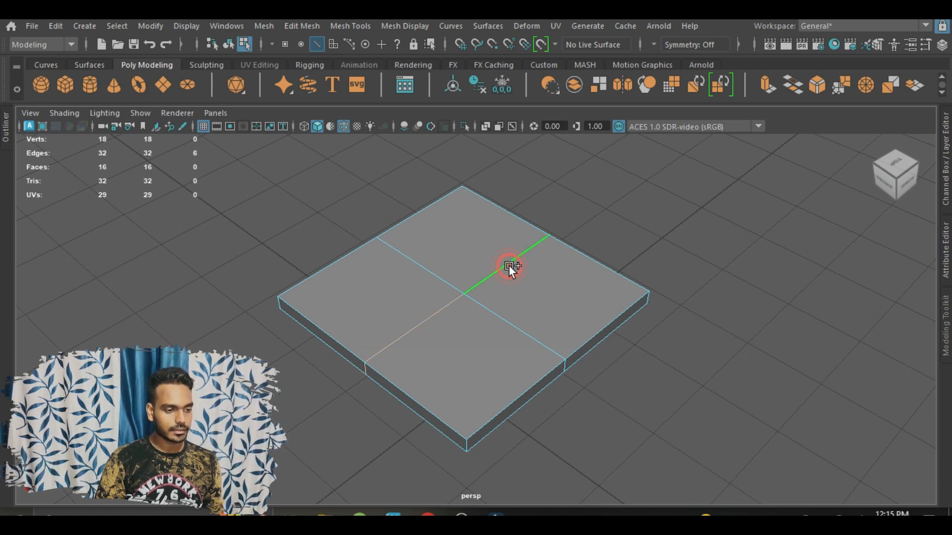
pyautogui.keyDown('shift'); pyautogui.click(531, 333); pyautogui.keyUp('shift')
pyautogui.keyDown('alt'); pyautogui.moveTo(539, 341); pyautogui.dragTo(583, 347); pyautogui.keyUp('alt')
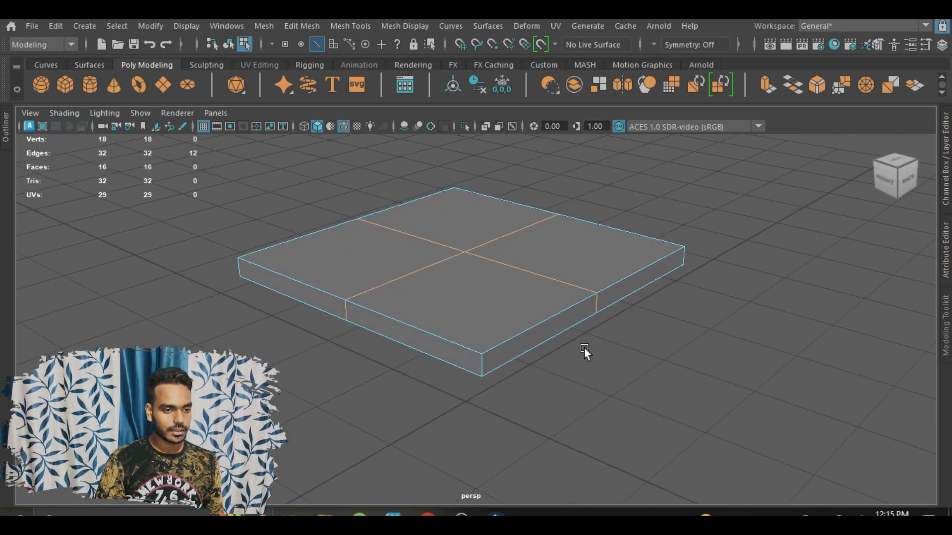
pyautogui.click(812, 85)
pyautogui.scroll(2, 656, 261)
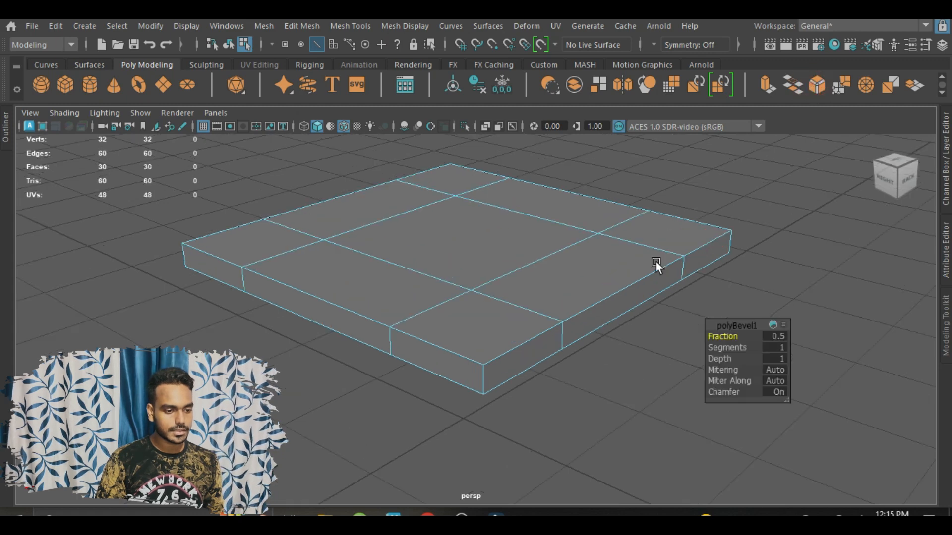
pyautogui.keyDown('alt'); pyautogui.moveTo(656, 260); pyautogui.dragTo(625, 346); pyautogui.keyUp('alt')
pyautogui.keyDown('alt'); pyautogui.moveTo(646, 336); pyautogui.dragTo(621, 359, button='middle'); pyautogui.keyUp('alt')
pyautogui.scroll(-2, 621, 359)
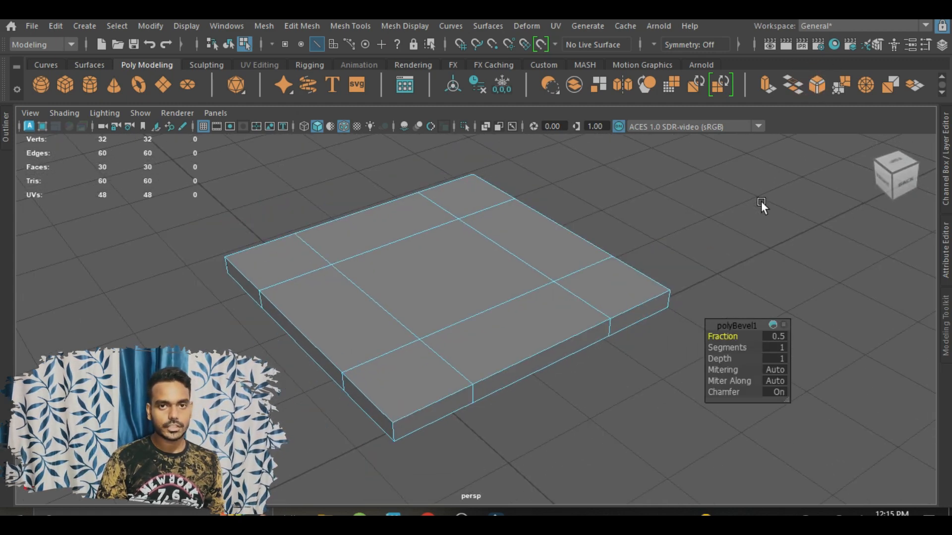
# Raise the bevel's Fraction to 0.7 and further to 0.8, spreading the loops toward the slab's borders
pyautogui.scroll(3, 704, 251)
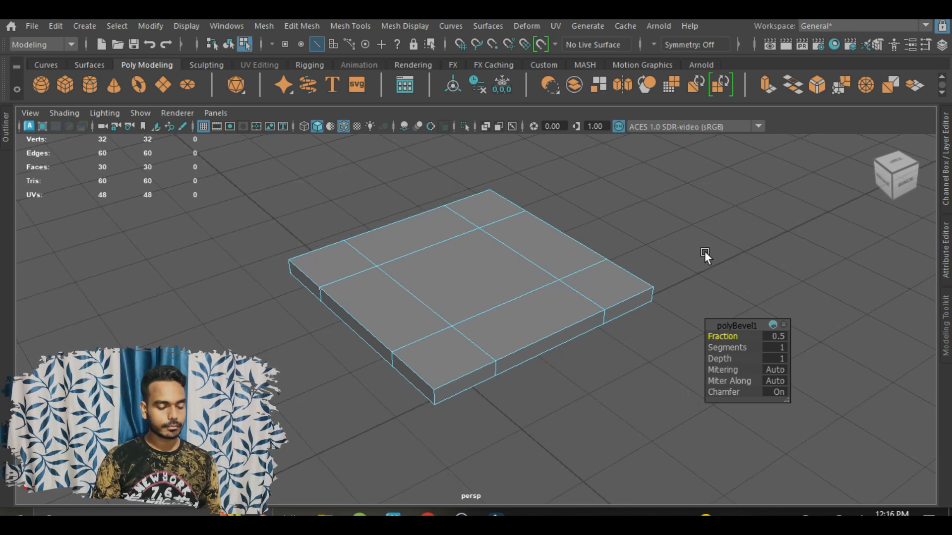
pyautogui.scroll(-2, 689, 269)
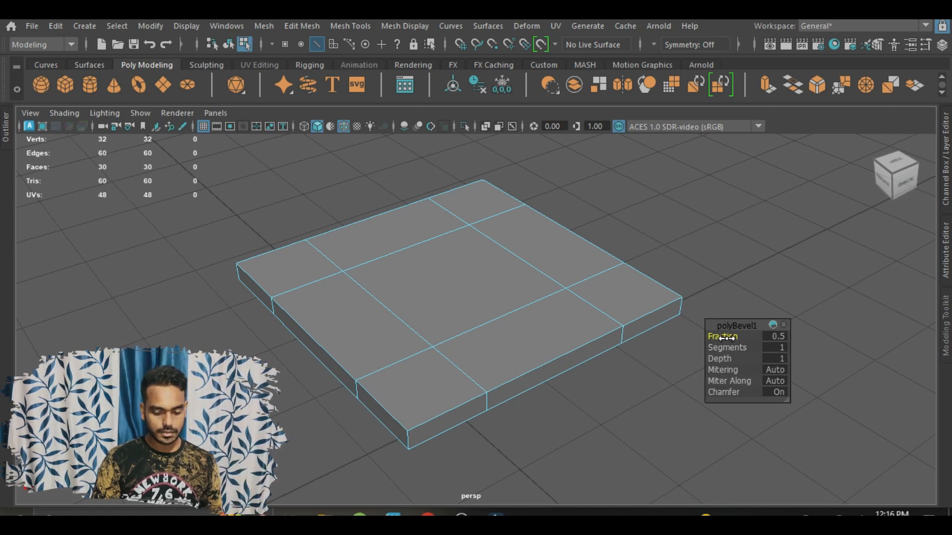
pyautogui.moveTo(726, 338); pyautogui.dragTo(673, 310)
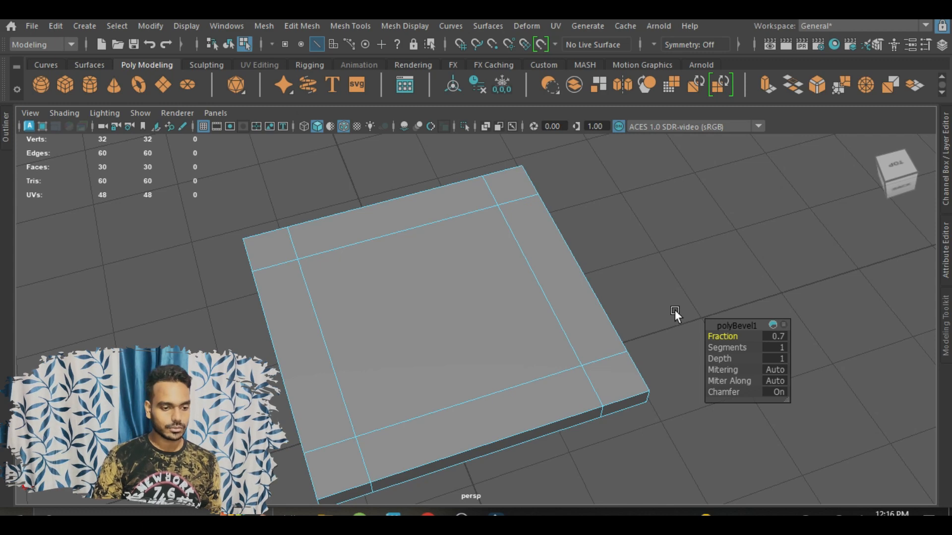
pyautogui.moveTo(726, 337); pyautogui.dragTo(728, 336)
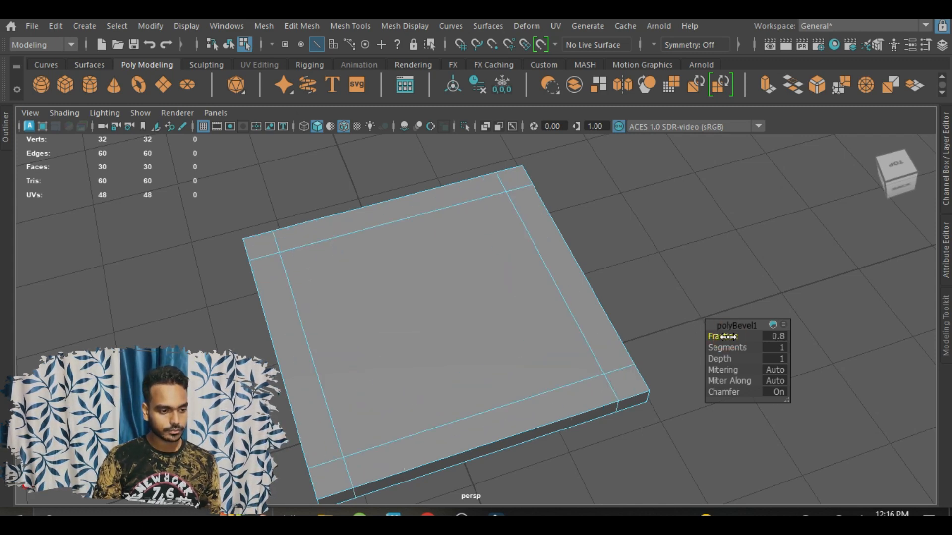
# Set the bevel's Fraction to 0.9 to bring the loops close to the slab's borders
pyautogui.keyDown('alt'); pyautogui.moveTo(682, 253); pyautogui.dragTo(694, 249); pyautogui.keyUp('alt')
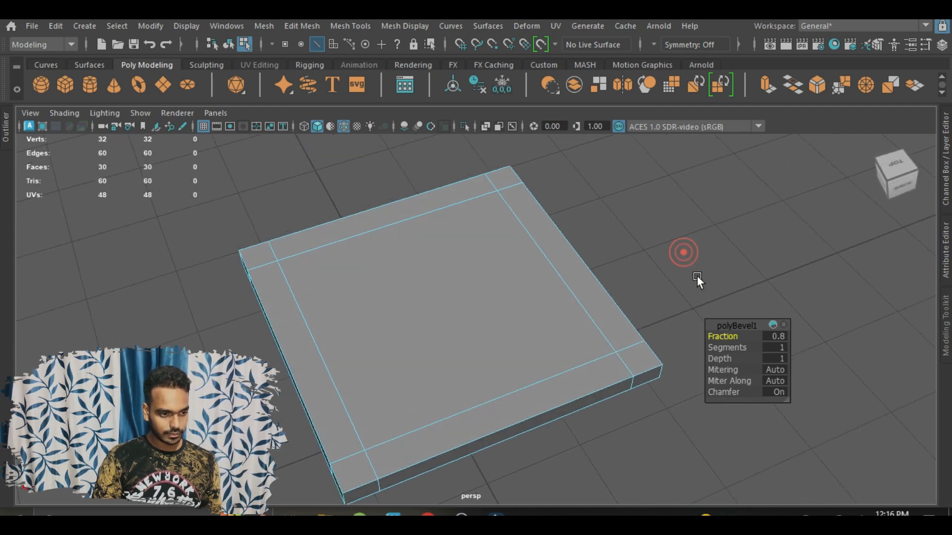
pyautogui.keyDown('alt'); pyautogui.moveTo(686, 283); pyautogui.dragTo(692, 279); pyautogui.keyUp('alt')
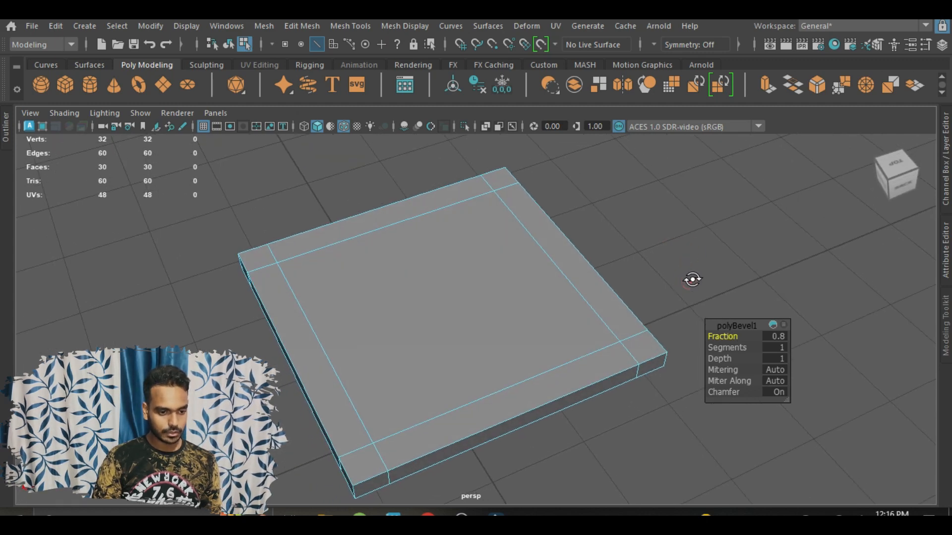
pyautogui.click(781, 338)
pyautogui.write('.9')
pyautogui.press('Return')
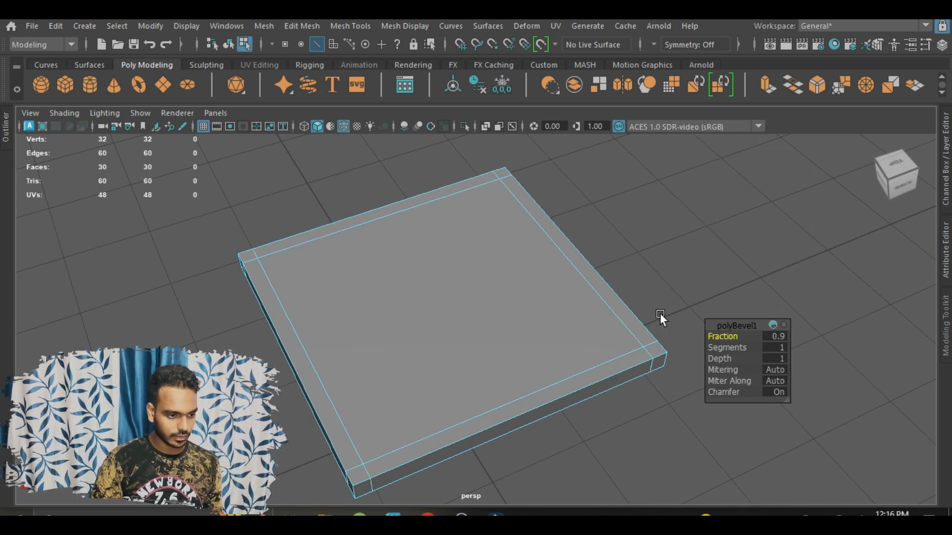
# Set the bevel's Fraction to 0.7
pyautogui.keyDown('alt'); pyautogui.moveTo(637, 314); pyautogui.dragTo(598, 298, button='middle'); pyautogui.keyUp('alt')
pyautogui.click(775, 338)
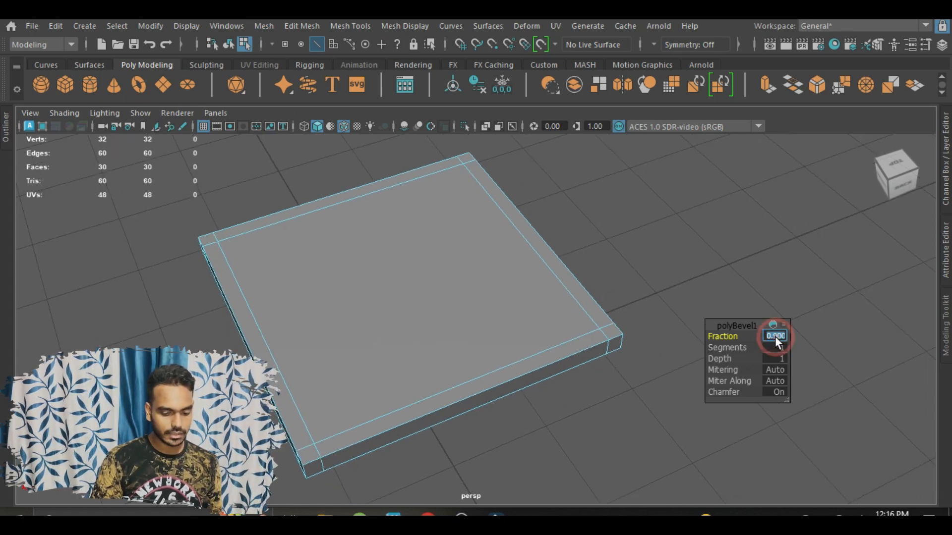
pyautogui.write('.7')
pyautogui.press('Return')
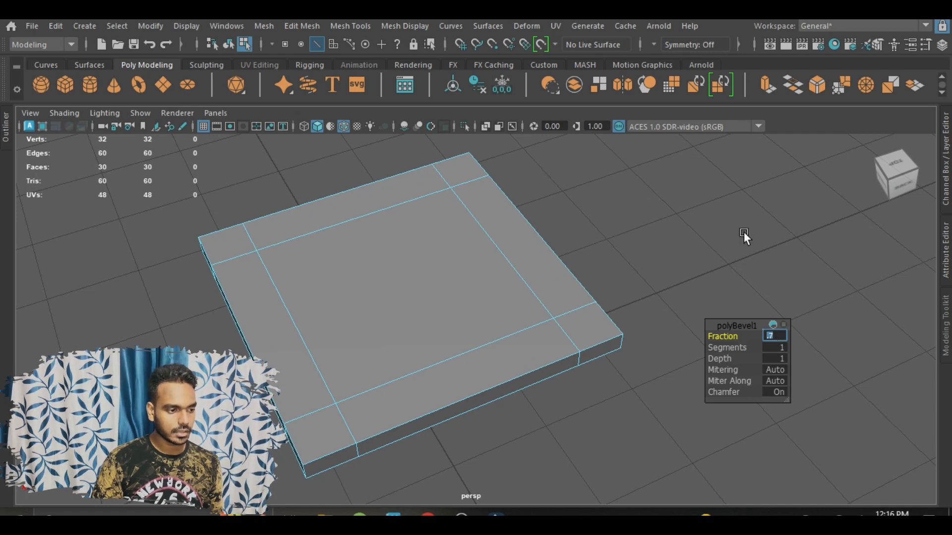
# Extrude the four corner faces on the slab's underside downward to form four table legs
pyautogui.keyDown('alt'); pyautogui.moveTo(643, 263); pyautogui.dragTo(603, 315); pyautogui.keyUp('alt')
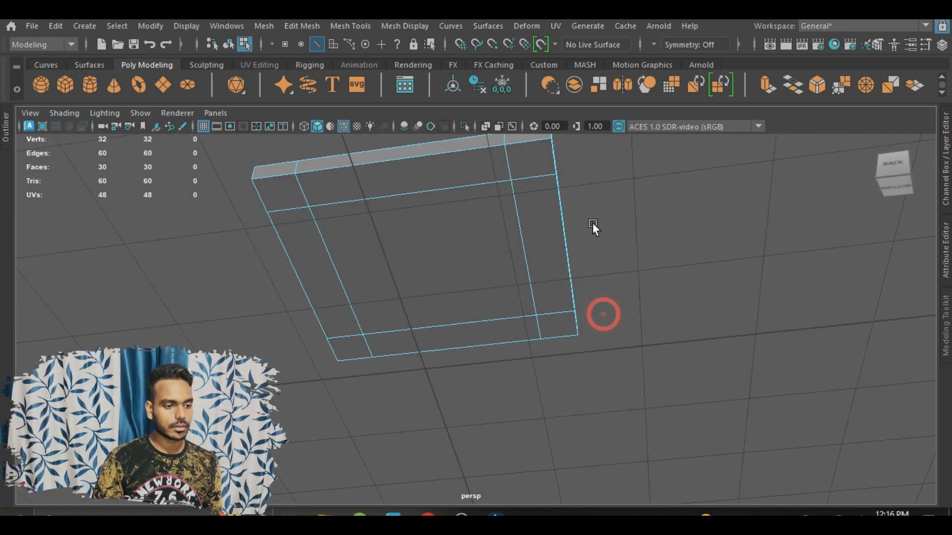
pyautogui.keyDown('alt'); pyautogui.moveTo(539, 269); pyautogui.dragTo(557, 233); pyautogui.keyUp('alt')
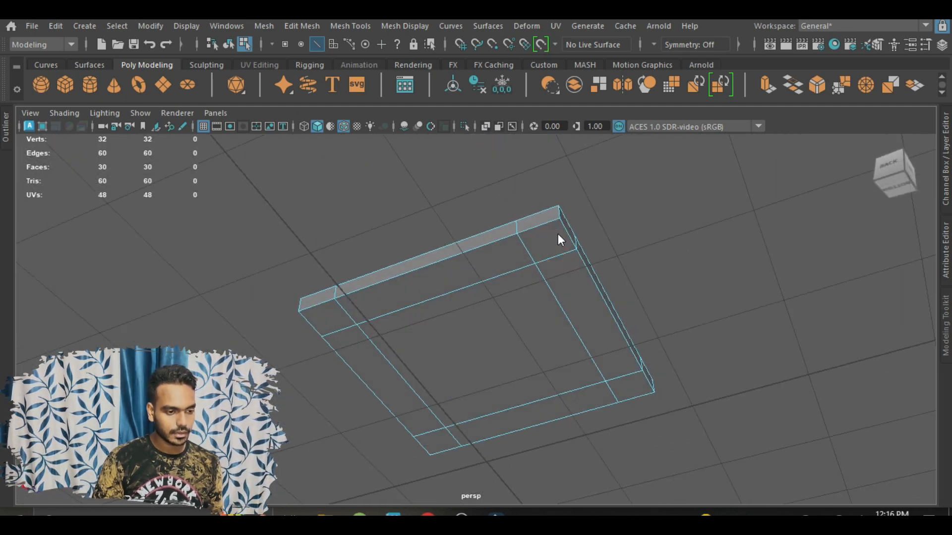
pyautogui.moveTo(558, 233); pyautogui.dragTo(551, 144, button='right')
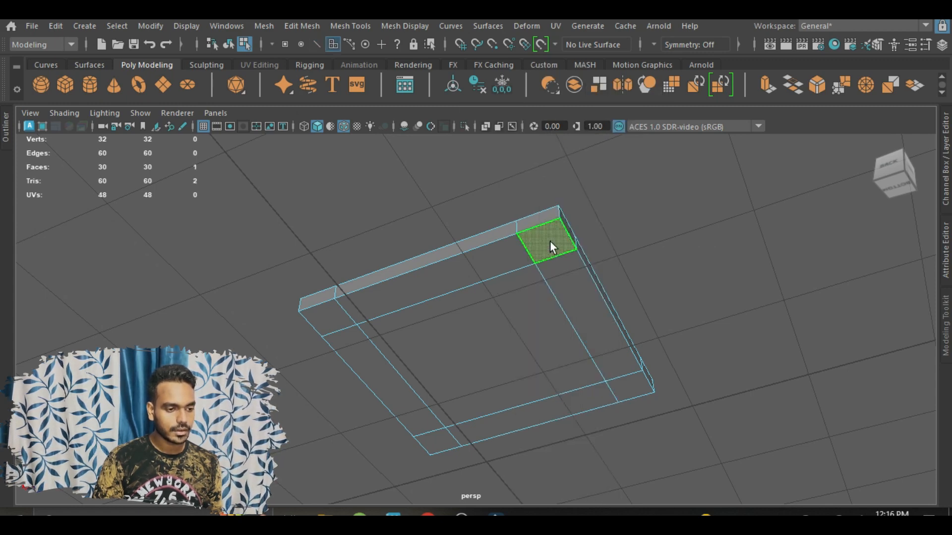
pyautogui.click(550, 243)
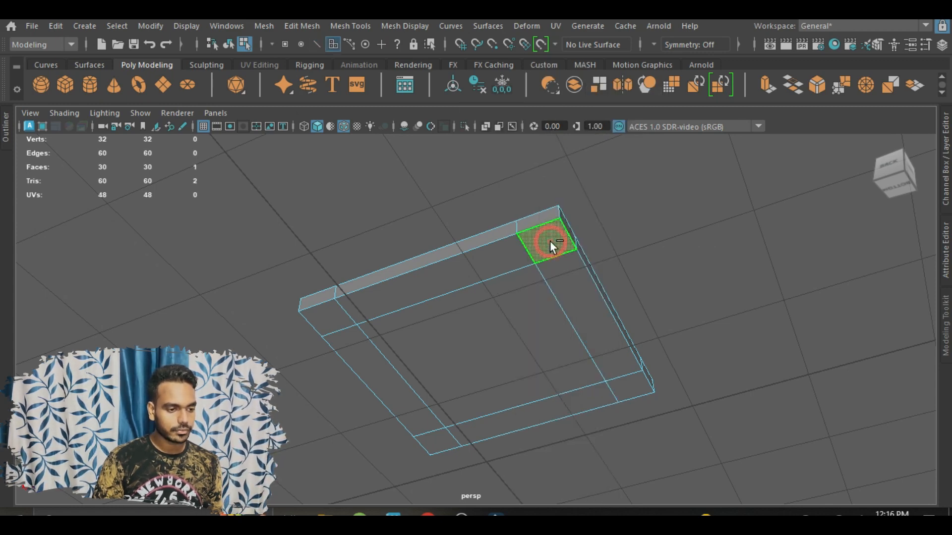
pyautogui.keyDown('shift'); pyautogui.click(336, 317); pyautogui.keyUp('shift')
pyautogui.keyDown('shift'); pyautogui.click(438, 445); pyautogui.keyUp('shift')
pyautogui.keyDown('shift'); pyautogui.click(620, 391); pyautogui.keyUp('shift')
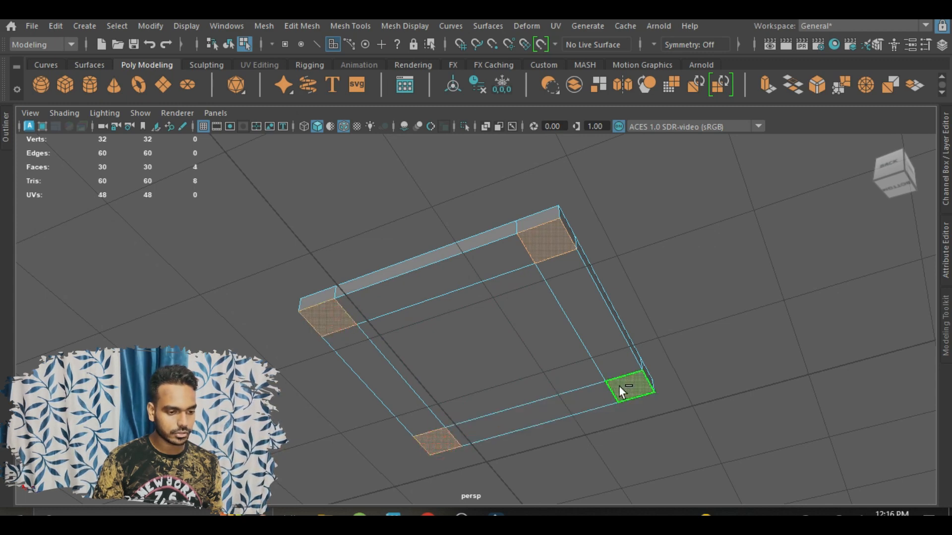
pyautogui.scroll(-3, 619, 386)
pyautogui.keyDown('alt'); pyautogui.moveTo(544, 342); pyautogui.dragTo(529, 344); pyautogui.keyUp('alt')
pyautogui.keyDown('alt'); pyautogui.moveTo(528, 344); pyautogui.dragTo(535, 341, button='middle'); pyautogui.keyUp('alt')
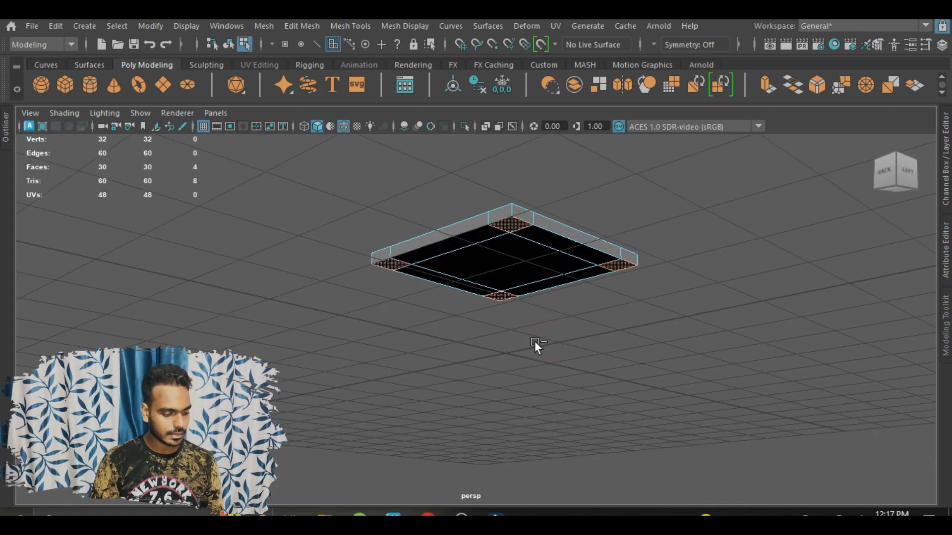
pyautogui.press('w')
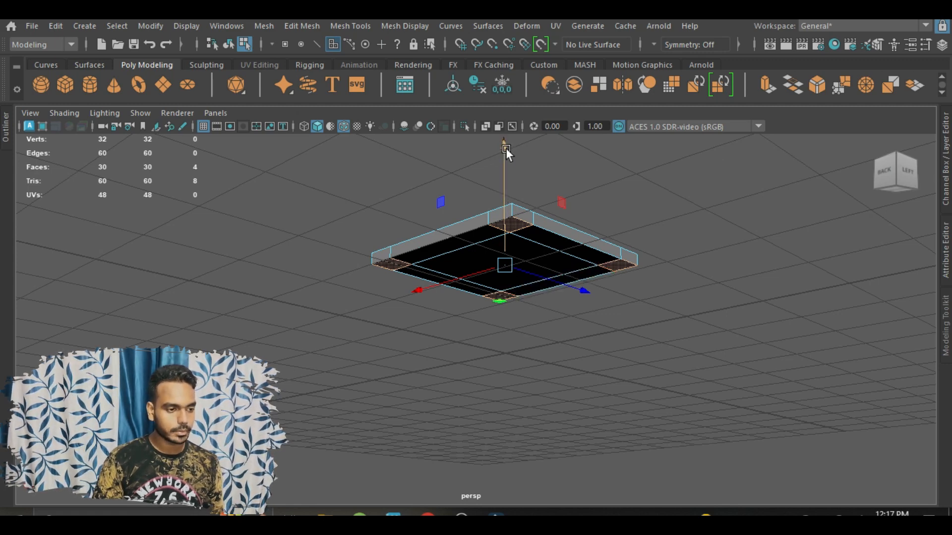
pyautogui.moveTo(504, 148); pyautogui.dragTo(629, 314)
pyautogui.click(636, 276)
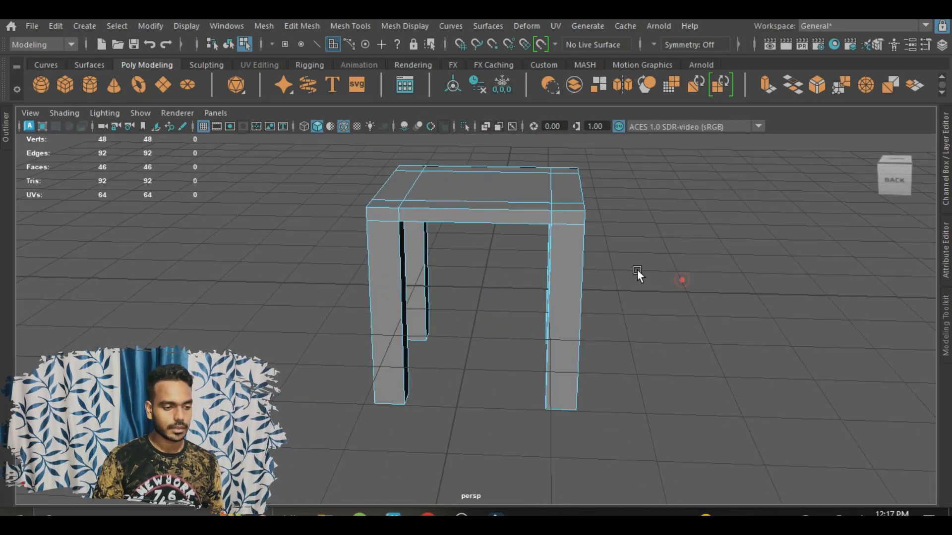
# Extrude the central face on the tabletop's underside slightly downward between the legs
pyautogui.keyDown('alt'); pyautogui.moveTo(637, 274); pyautogui.dragTo(626, 249); pyautogui.keyUp('alt')
pyautogui.click(565, 280)
pyautogui.click(752, 336)
pyautogui.scroll(5, 516, 296)
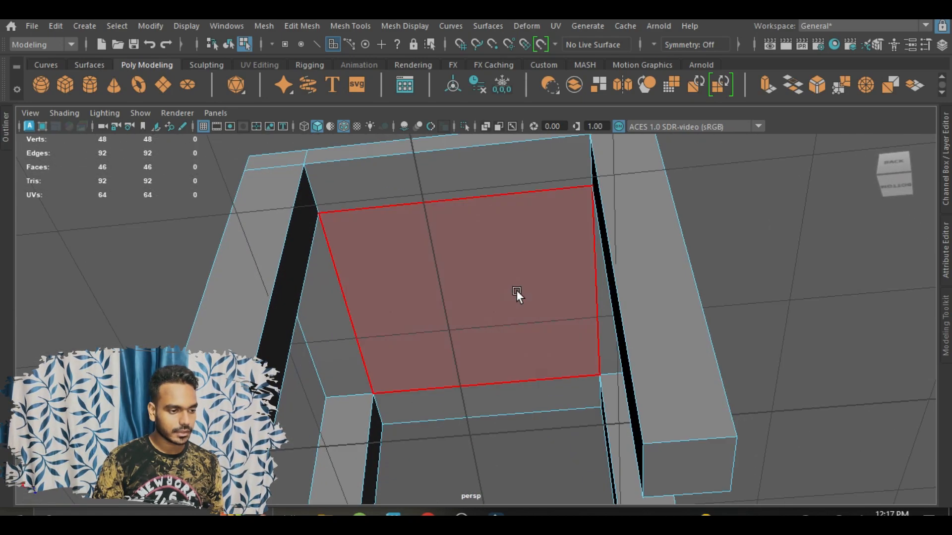
pyautogui.keyDown('alt'); pyautogui.moveTo(516, 295); pyautogui.dragTo(481, 259); pyautogui.keyUp('alt')
pyautogui.click(486, 316)
pyautogui.keyDown('alt'); pyautogui.moveTo(485, 316); pyautogui.dragTo(478, 227); pyautogui.keyUp('alt')
pyautogui.hotkey('ctrl', 'e')
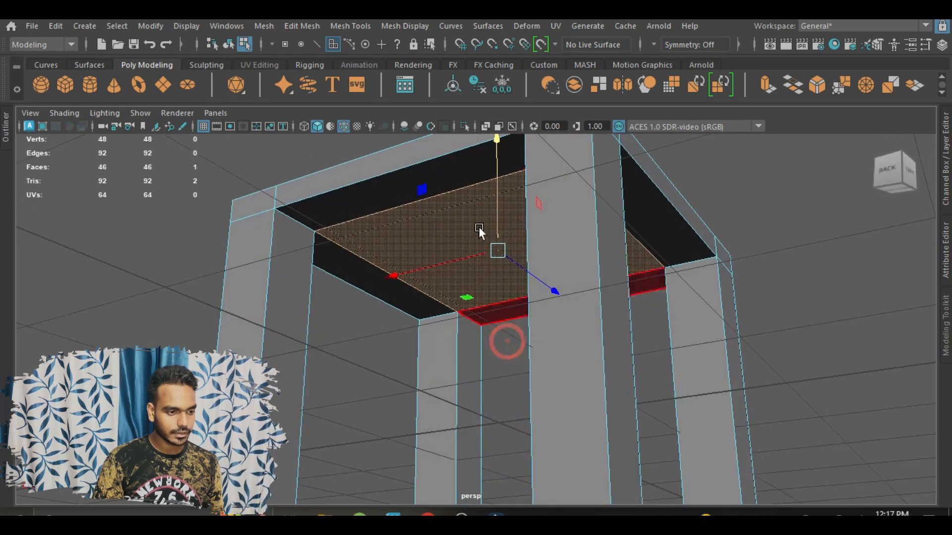
pyautogui.keyDown('shift'); pyautogui.moveTo(496, 141); pyautogui.dragTo(495, 176); pyautogui.keyUp('shift')
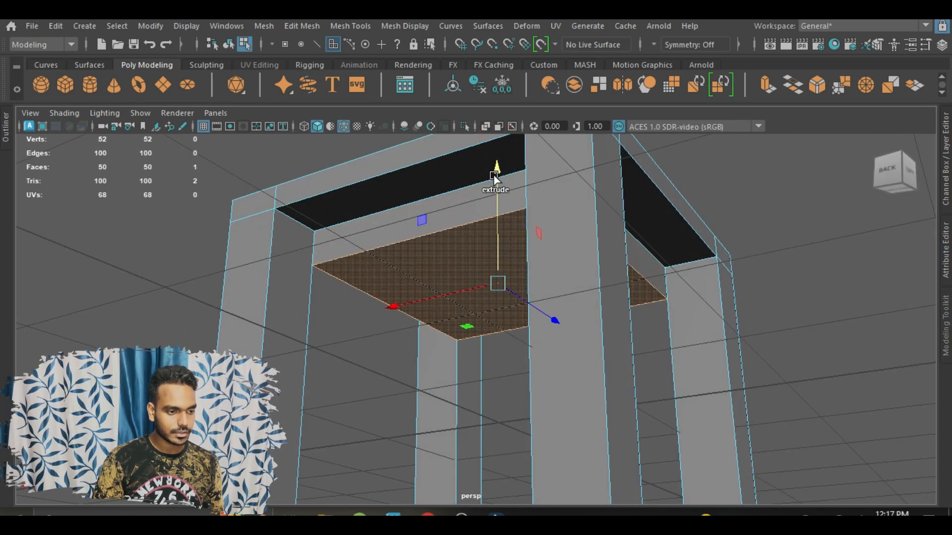
# Scale the extruded underside face inward and raise it to form a shallow tapered panel beneath the tabletop
pyautogui.keyDown('alt'); pyautogui.moveTo(505, 248); pyautogui.dragTo(522, 291); pyautogui.keyUp('alt')
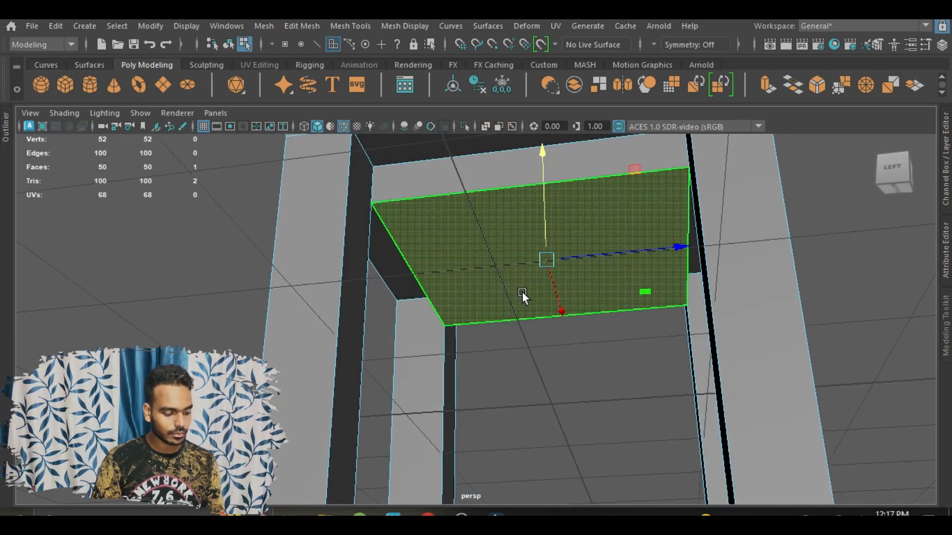
pyautogui.click(534, 267)
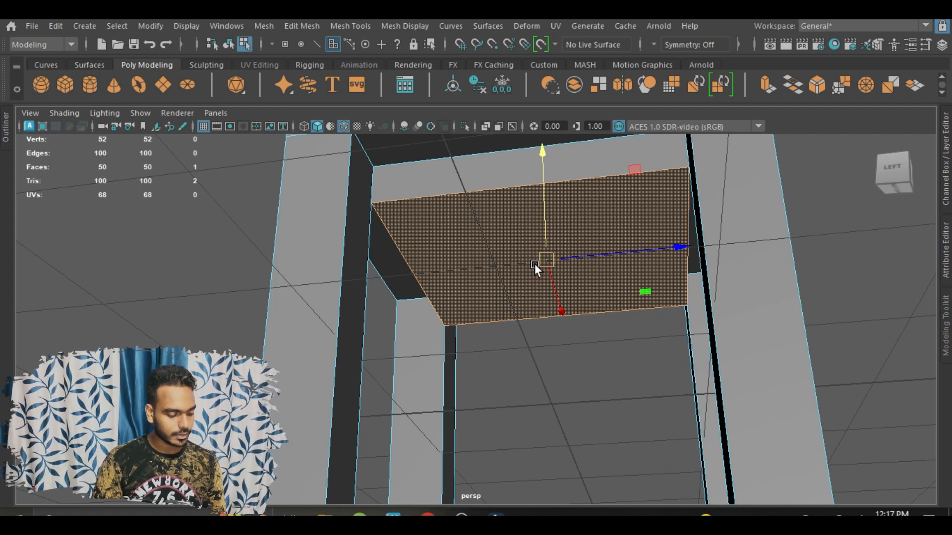
pyautogui.press('r')
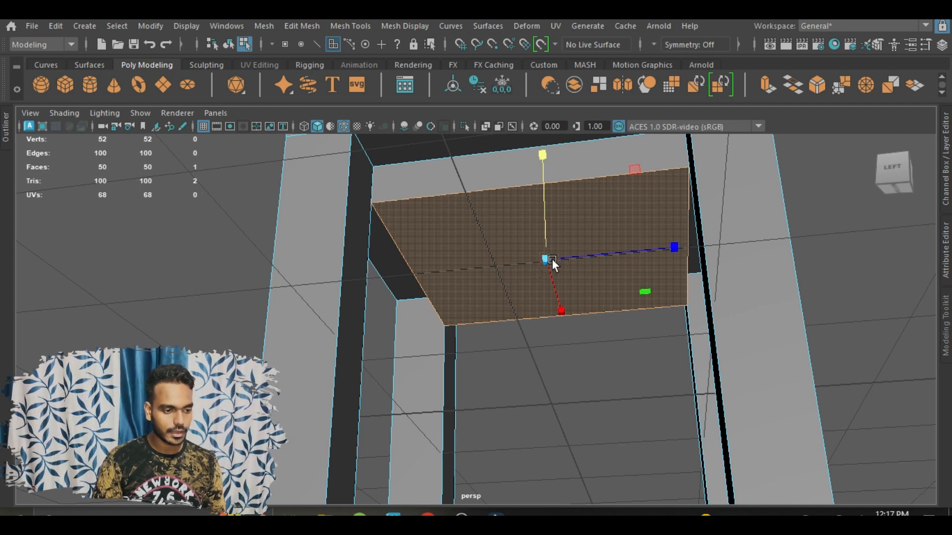
pyautogui.keyDown('alt'); pyautogui.moveTo(548, 259); pyautogui.dragTo(754, 353); pyautogui.keyUp('alt')
pyautogui.press('w')
pyautogui.moveTo(464, 184); pyautogui.dragTo(465, 164)
pyautogui.keyDown('alt'); pyautogui.moveTo(505, 265); pyautogui.dragTo(488, 317); pyautogui.keyUp('alt')
pyautogui.scroll(-3, 447, 314)
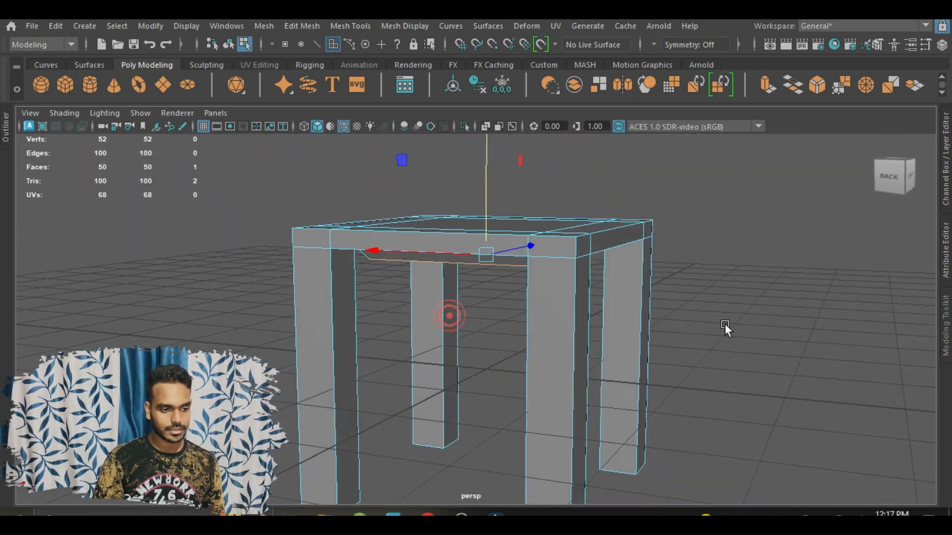
pyautogui.click(724, 323)
# Select the face loop around the tabletop's side and extrude it outward with a Local Translate Z of 0.263
pyautogui.keyDown('alt'); pyautogui.moveTo(544, 302); pyautogui.dragTo(572, 293); pyautogui.keyUp('alt')
pyautogui.click(572, 293)
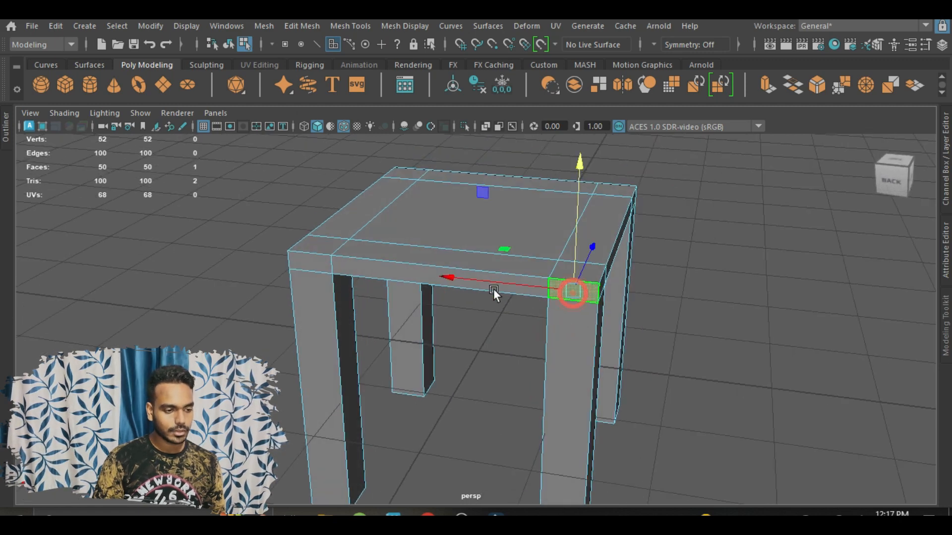
pyautogui.keyDown('alt'); pyautogui.moveTo(602, 322); pyautogui.dragTo(537, 321); pyautogui.keyUp('alt')
pyautogui.scroll(3, 536, 322)
pyautogui.click(523, 299)
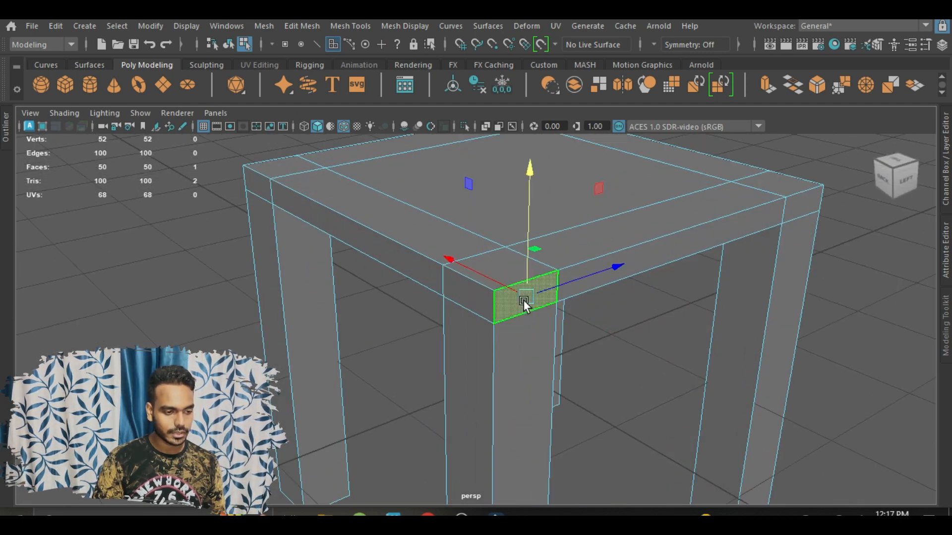
pyautogui.keyDown('shift'); pyautogui.click(606, 281); pyautogui.keyUp('shift')
pyautogui.keyDown('shift'); pyautogui.doubleClick(607, 281); pyautogui.keyUp('shift')
pyautogui.keyDown('alt'); pyautogui.moveTo(613, 298); pyautogui.dragTo(615, 355); pyautogui.keyUp('alt')
pyautogui.keyDown('alt'); pyautogui.moveTo(635, 316); pyautogui.dragTo(682, 305); pyautogui.keyUp('alt')
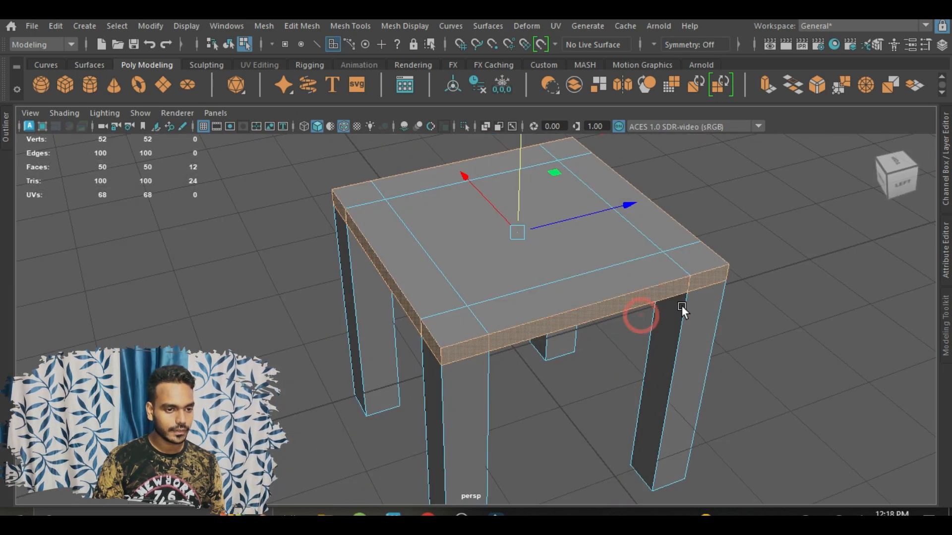
pyautogui.hotkey('ctrl', 'e')
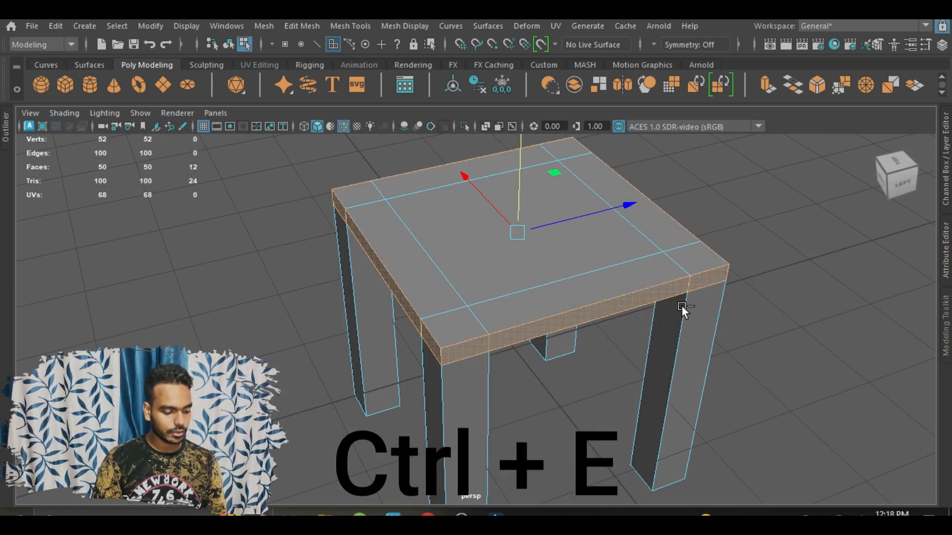
pyautogui.moveTo(691, 186); pyautogui.dragTo(710, 180)
# Examine the extruded tabletop rim and its corners from above and from several sides
pyautogui.keyDown('alt'); pyautogui.moveTo(498, 289); pyautogui.dragTo(554, 251); pyautogui.keyUp('alt')
pyautogui.keyDown('alt'); pyautogui.moveTo(551, 270); pyautogui.dragTo(497, 359, button='middle'); pyautogui.keyUp('alt')
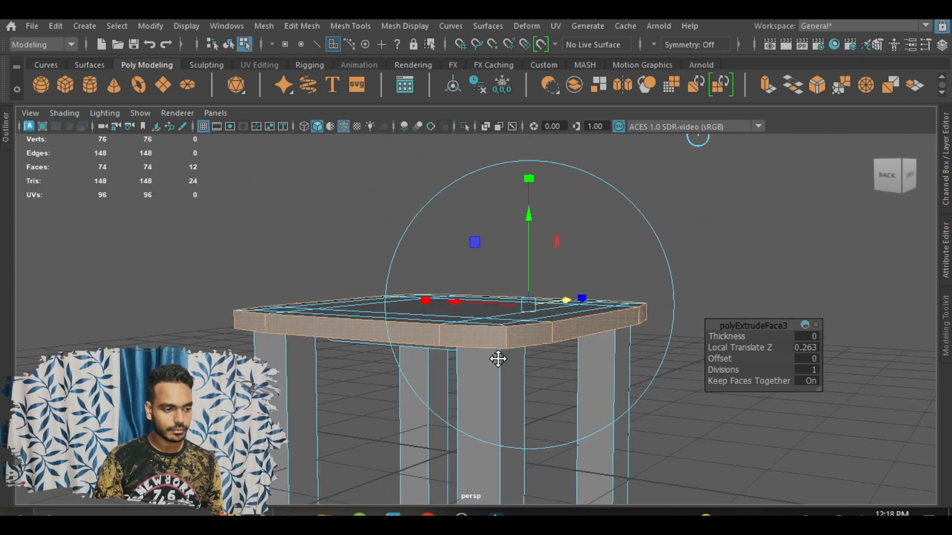
pyautogui.keyDown('alt'); pyautogui.moveTo(498, 358); pyautogui.dragTo(466, 355); pyautogui.keyUp('alt')
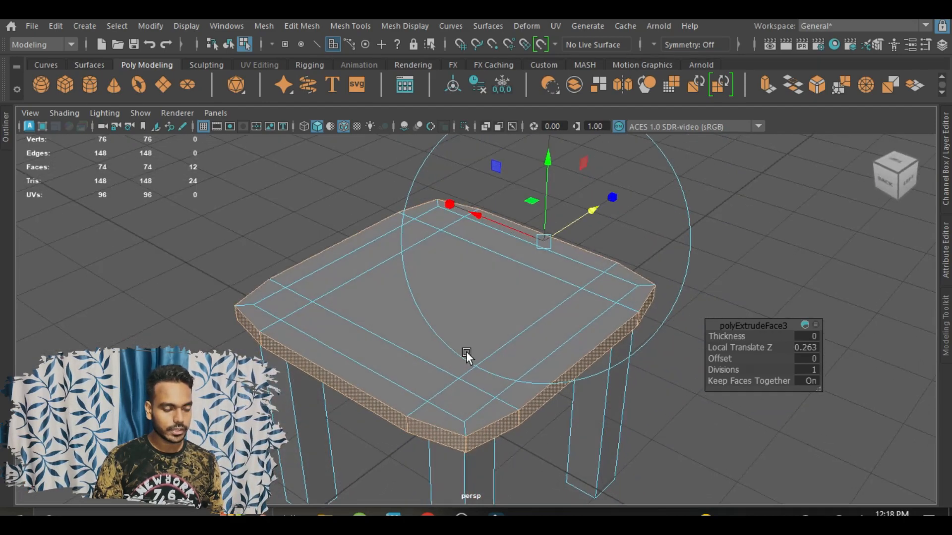
pyautogui.keyDown('alt'); pyautogui.moveTo(629, 361); pyautogui.dragTo(570, 382); pyautogui.keyUp('alt')
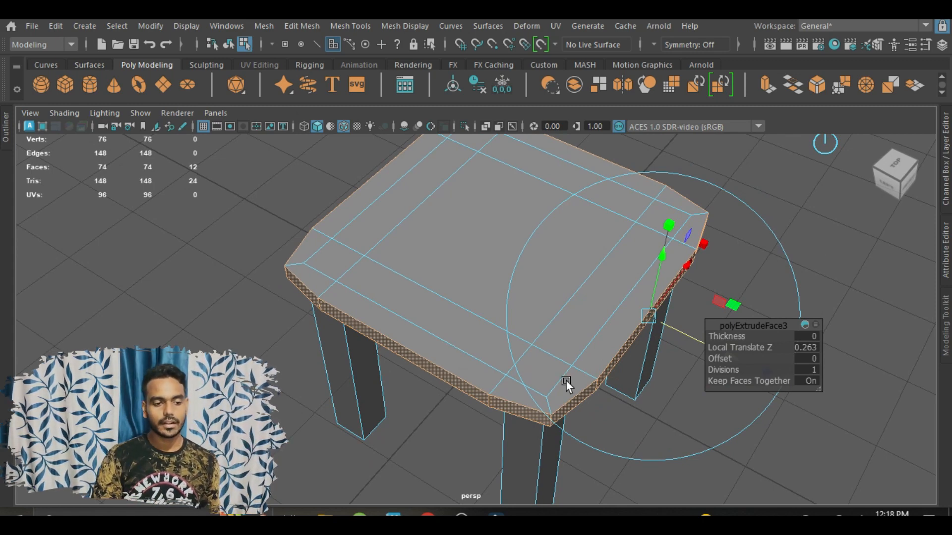
pyautogui.keyDown('alt'); pyautogui.moveTo(442, 301); pyautogui.dragTo(551, 357); pyautogui.keyUp('alt')
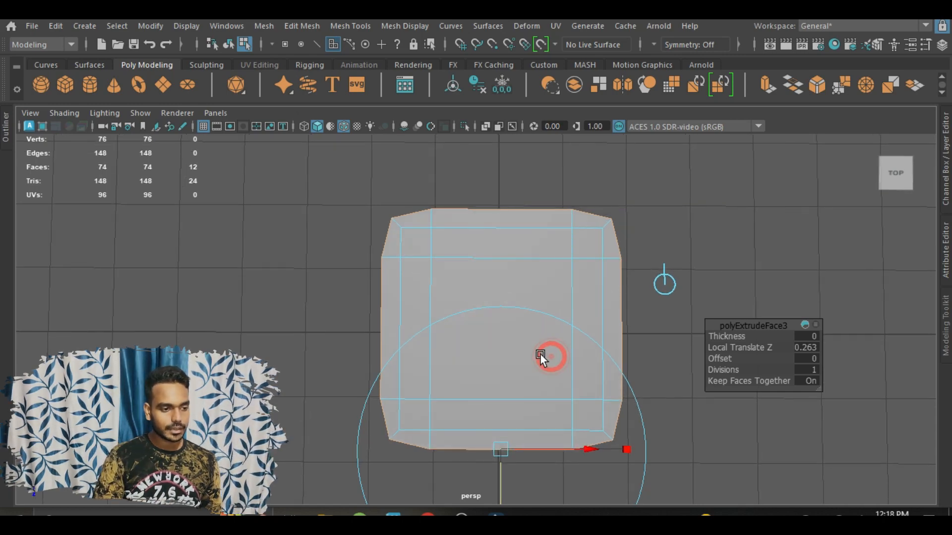
pyautogui.keyDown('alt'); pyautogui.moveTo(540, 353); pyautogui.dragTo(486, 346); pyautogui.keyUp('alt')
pyautogui.keyDown('alt'); pyautogui.moveTo(487, 346); pyautogui.dragTo(481, 339, button='middle'); pyautogui.keyUp('alt')
pyautogui.scroll(-3, 480, 339)
pyautogui.moveTo(480, 339)
pyautogui.keyDown('alt'); pyautogui.mouseDown()
pyautogui.moveTo(469, 331)
pyautogui.moveTo(483, 331)
pyautogui.mouseUp(); pyautogui.keyUp('alt')
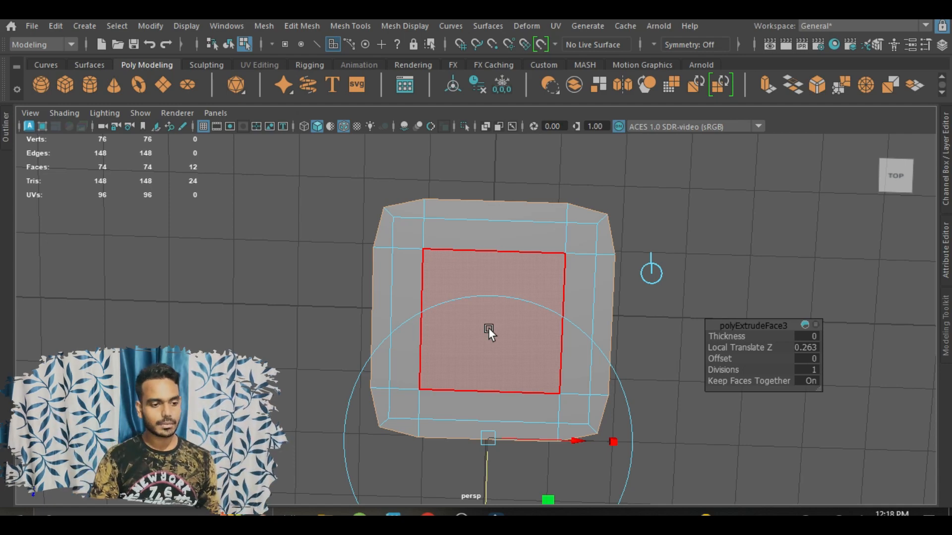
pyautogui.scroll(2, 626, 208)
pyautogui.keyDown('alt'); pyautogui.moveTo(620, 238); pyautogui.dragTo(380, 320); pyautogui.keyUp('alt')
pyautogui.click(457, 365)
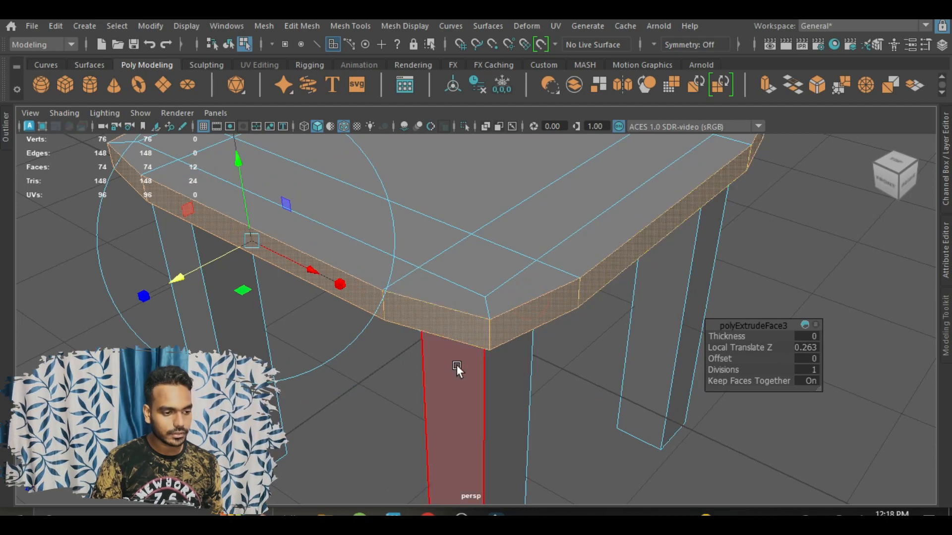
pyautogui.scroll(-2, 571, 321)
pyautogui.keyDown('alt'); pyautogui.moveTo(546, 382); pyautogui.dragTo(594, 384); pyautogui.keyUp('alt')
pyautogui.click(668, 241)
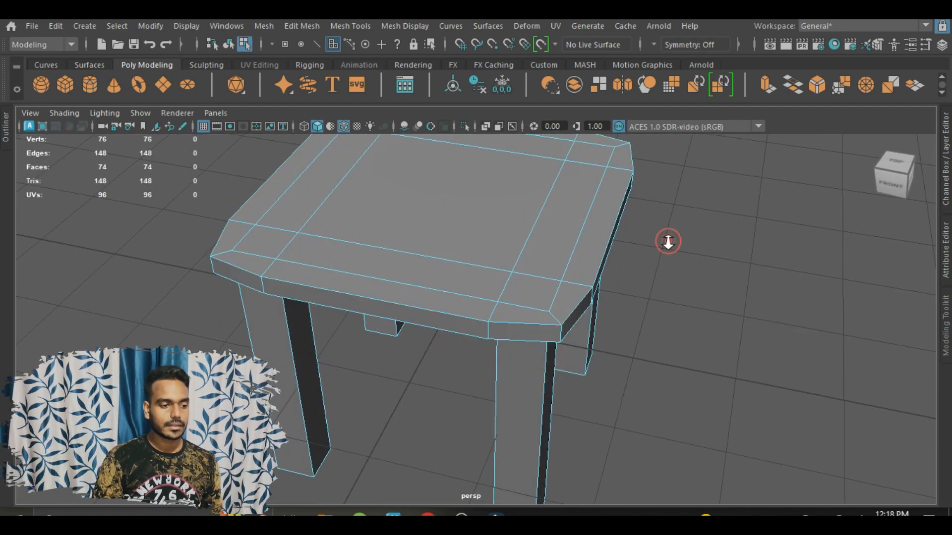
pyautogui.scroll(-3, 668, 241)
pyautogui.keyDown('alt'); pyautogui.moveTo(659, 270); pyautogui.dragTo(643, 298, button='middle'); pyautogui.keyUp('alt')
pyautogui.scroll(3, 642, 297)
pyautogui.keyDown('alt'); pyautogui.moveTo(631, 295); pyautogui.dragTo(571, 297); pyautogui.keyUp('alt')
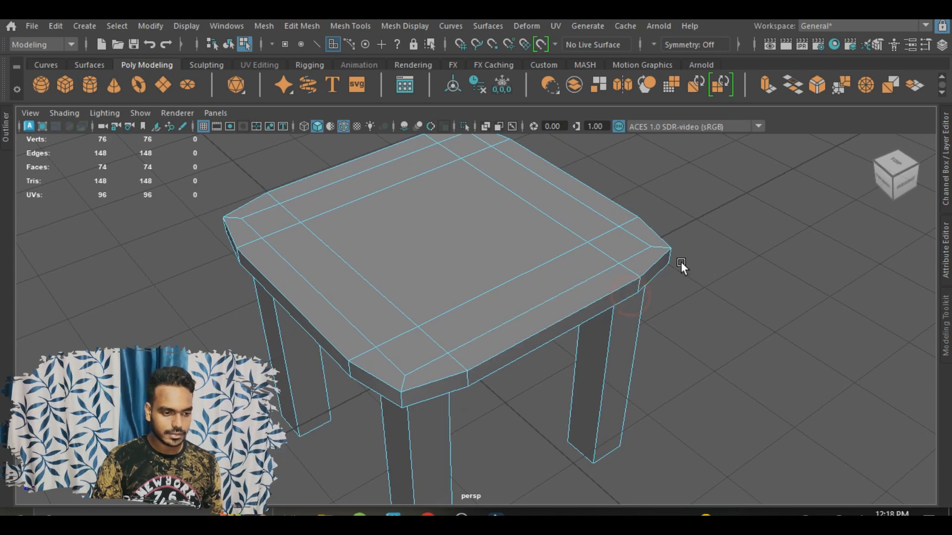
pyautogui.click(659, 259)
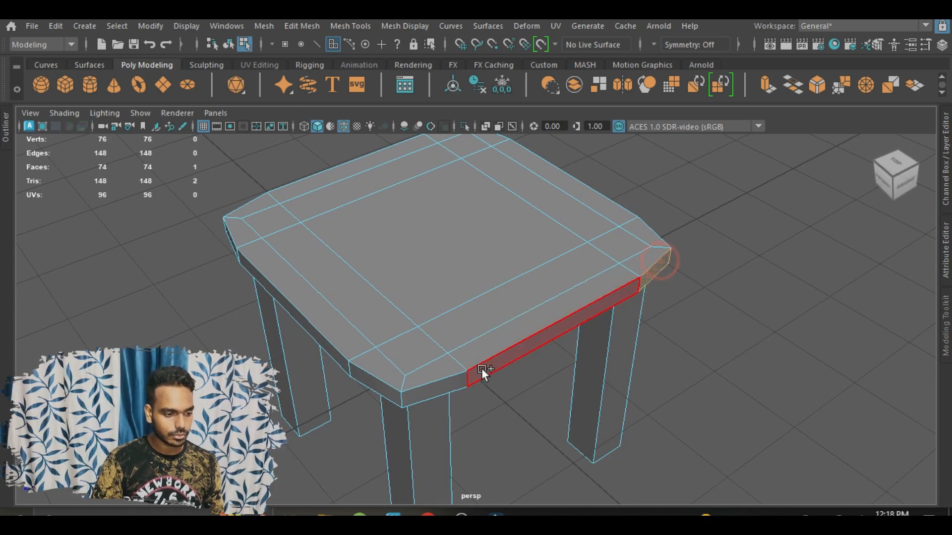
pyautogui.keyDown('shift'); pyautogui.click(457, 382); pyautogui.keyUp('shift')
pyautogui.keyDown('alt'); pyautogui.moveTo(459, 382); pyautogui.dragTo(652, 376); pyautogui.keyUp('alt')
pyautogui.keyDown('alt'); pyautogui.moveTo(714, 375); pyautogui.dragTo(654, 377); pyautogui.keyUp('alt')
pyautogui.click(783, 359)
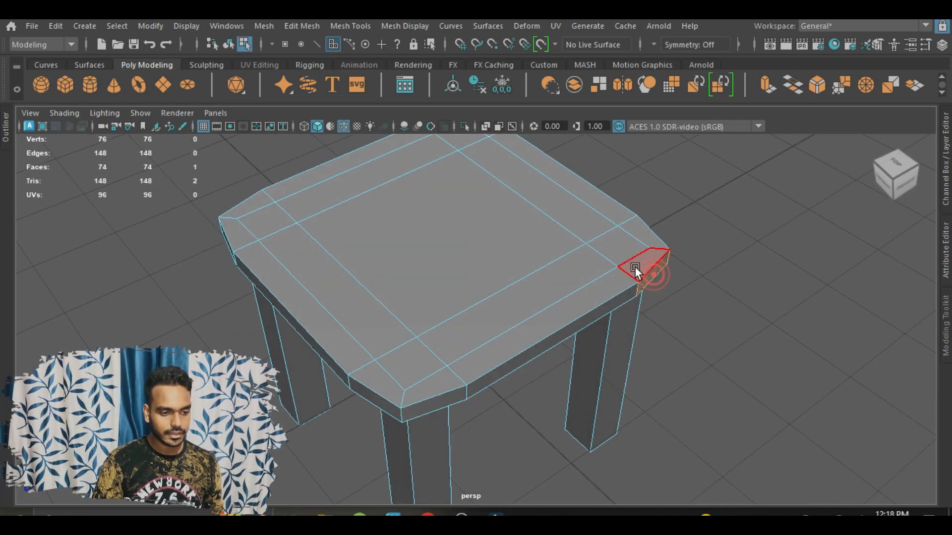
# Select the three rim faces along one side of the tabletop and scale them flat along the X axis
pyautogui.keyDown('shift'); pyautogui.doubleClick(460, 400); pyautogui.keyUp('shift')
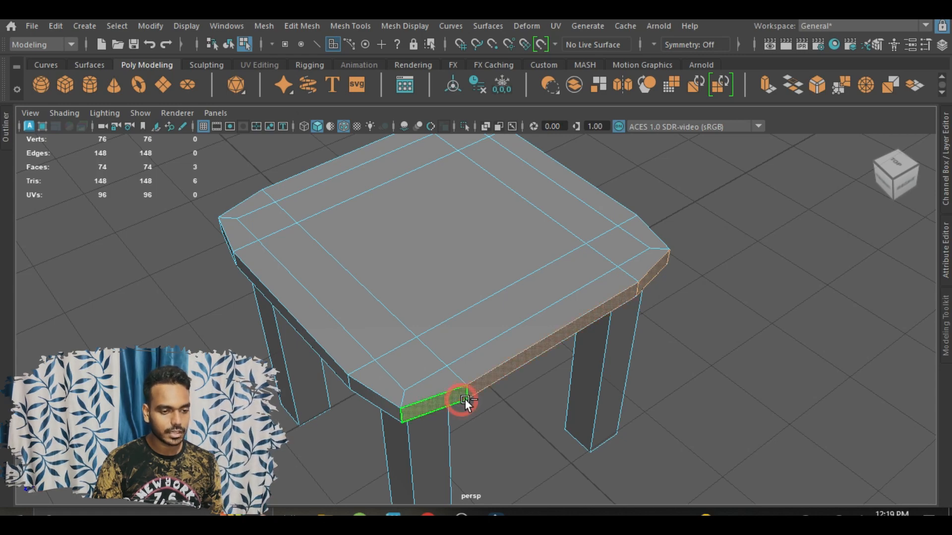
pyautogui.moveTo(750, 372)
pyautogui.keyDown('alt'); pyautogui.mouseDown()
pyautogui.moveTo(817, 330)
pyautogui.moveTo(685, 326)
pyautogui.moveTo(654, 344)
pyautogui.moveTo(759, 376)
pyautogui.mouseUp(); pyautogui.keyUp('alt')
pyautogui.press('r')
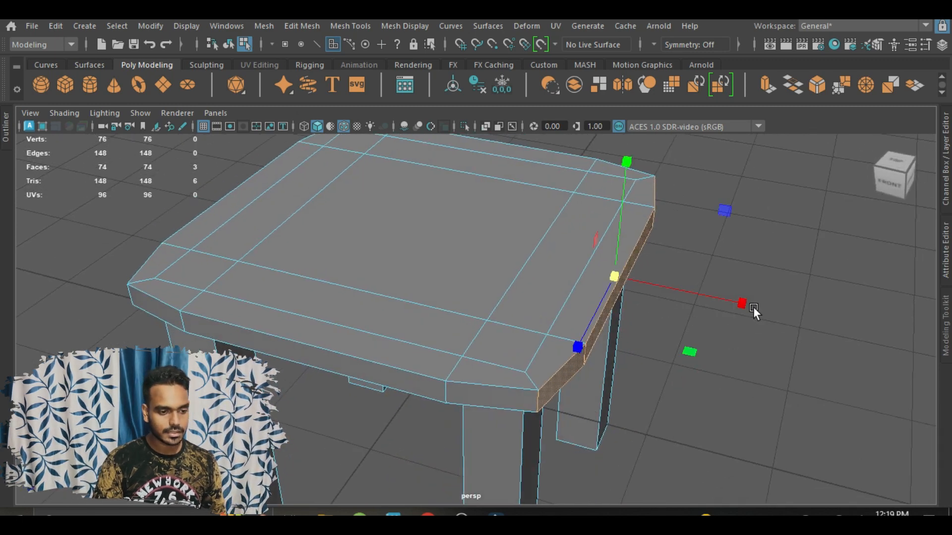
pyautogui.moveTo(745, 301); pyautogui.dragTo(438, 387)
# Select the three rim faces along the tabletop's back side and scale them flat along the Z axis
pyautogui.click(410, 321)
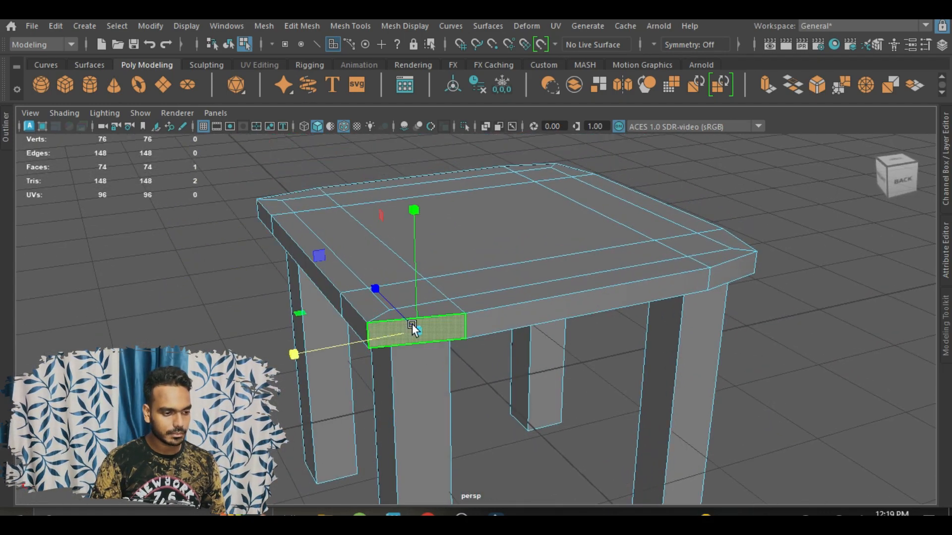
pyautogui.keyDown('shift'); pyautogui.click(737, 276); pyautogui.keyUp('shift')
pyautogui.keyDown('shift'); pyautogui.doubleClick(736, 276); pyautogui.keyUp('shift')
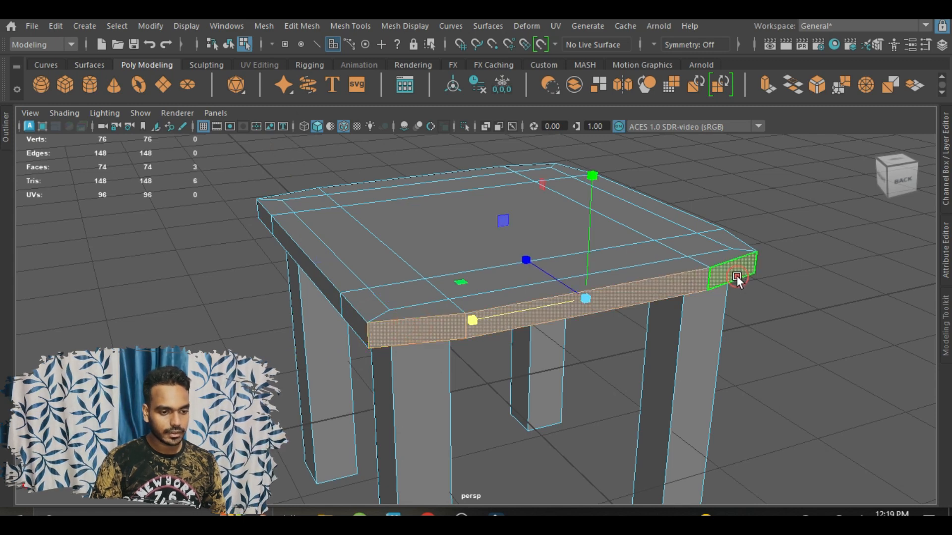
pyautogui.keyDown('alt'); pyautogui.moveTo(766, 341); pyautogui.dragTo(781, 347); pyautogui.keyUp('alt')
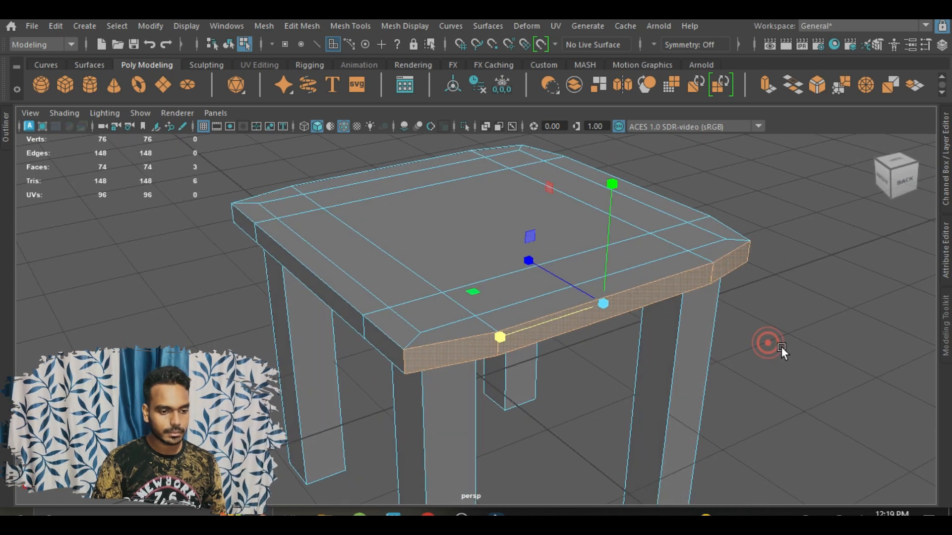
pyautogui.click(528, 259)
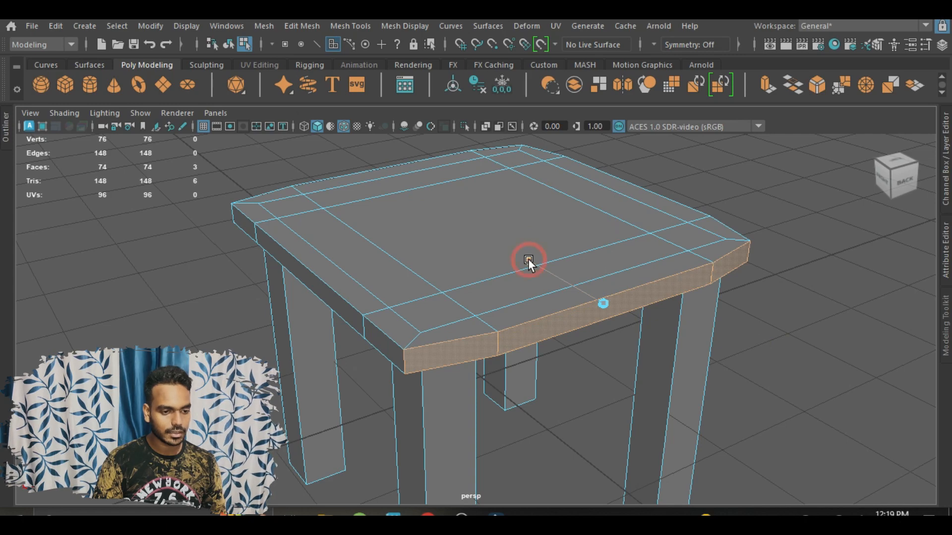
# Select the three rim faces along the tabletop's left side and scale them flat along the X axis
pyautogui.keyDown('alt'); pyautogui.moveTo(818, 397); pyautogui.dragTo(415, 421); pyautogui.keyUp('alt')
pyautogui.click(367, 416)
pyautogui.keyDown('shift'); pyautogui.click(767, 394); pyautogui.keyUp('shift')
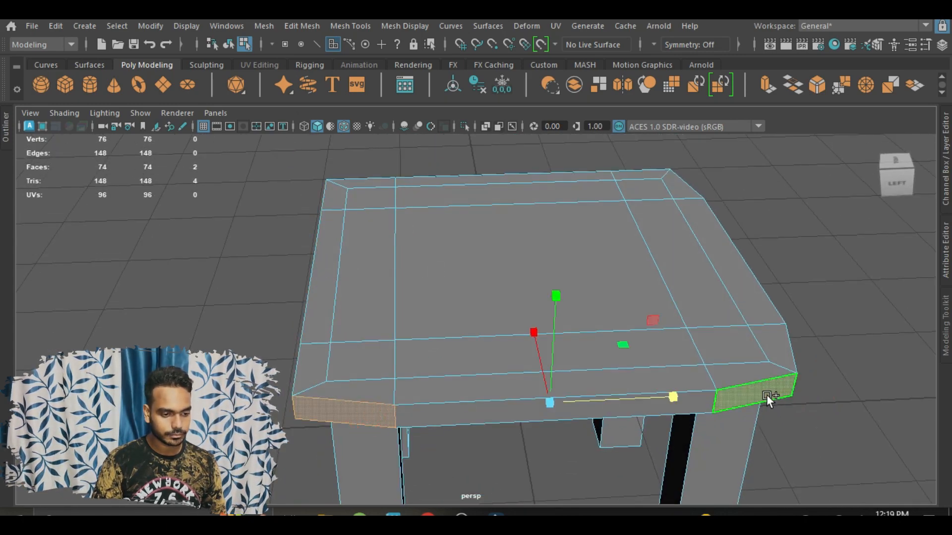
pyautogui.keyDown('shift'); pyautogui.doubleClick(766, 394); pyautogui.keyUp('shift')
pyautogui.keyDown('alt'); pyautogui.moveTo(766, 394); pyautogui.dragTo(486, 311); pyautogui.keyUp('alt')
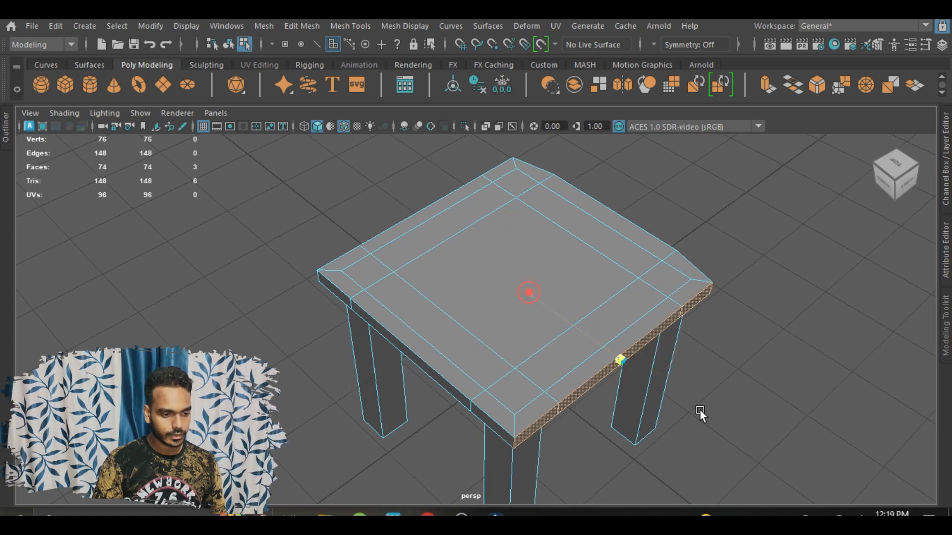
# Flatten the three rim faces along the tabletop's front side on the Z axis and clear the selection
pyautogui.keyDown('alt'); pyautogui.moveTo(700, 409); pyautogui.dragTo(744, 377); pyautogui.keyUp('alt')
pyautogui.click(646, 314)
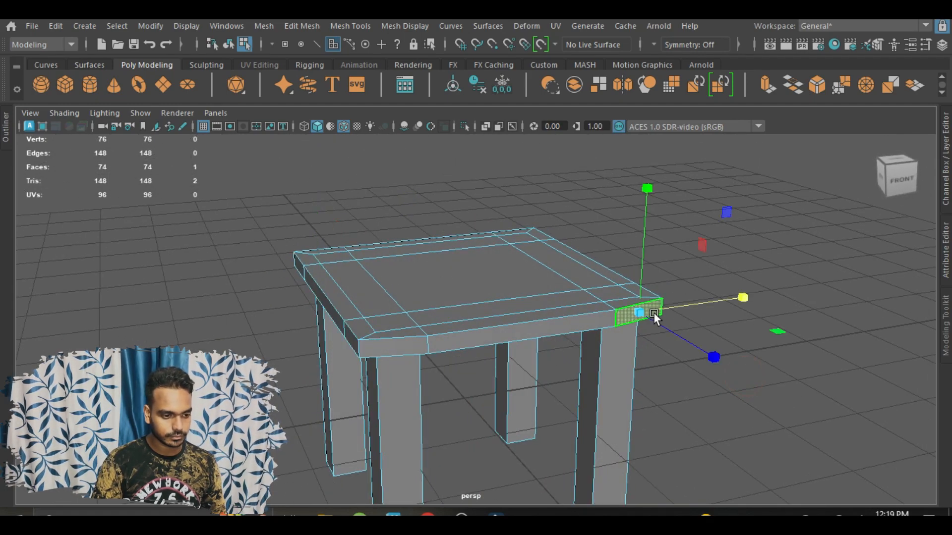
pyautogui.keyDown('shift'); pyautogui.doubleClick(420, 350); pyautogui.keyUp('shift')
pyautogui.keyDown('alt'); pyautogui.moveTo(521, 392); pyautogui.dragTo(736, 331); pyautogui.keyUp('alt')
pyautogui.click(756, 372)
# Select the edge loop around the rim's lower border and scale it inward so the tabletop's sides slope inward toward the legs
pyautogui.scroll(-2, 744, 349)
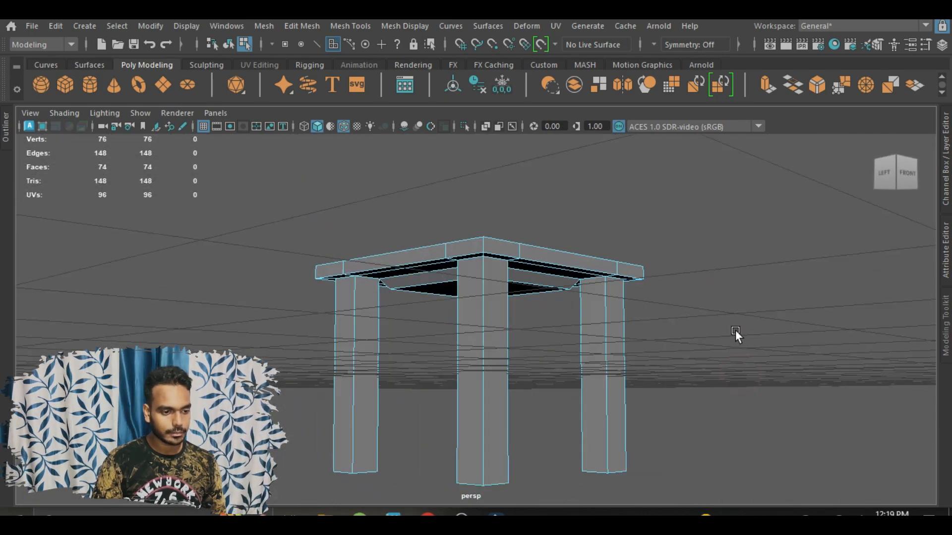
pyautogui.scroll(3, 735, 330)
pyautogui.keyDown('alt'); pyautogui.moveTo(648, 282); pyautogui.dragTo(659, 327); pyautogui.keyUp('alt')
pyautogui.scroll(-2, 626, 299)
pyautogui.keyDown('alt'); pyautogui.moveTo(626, 298); pyautogui.dragTo(534, 319); pyautogui.keyUp('alt')
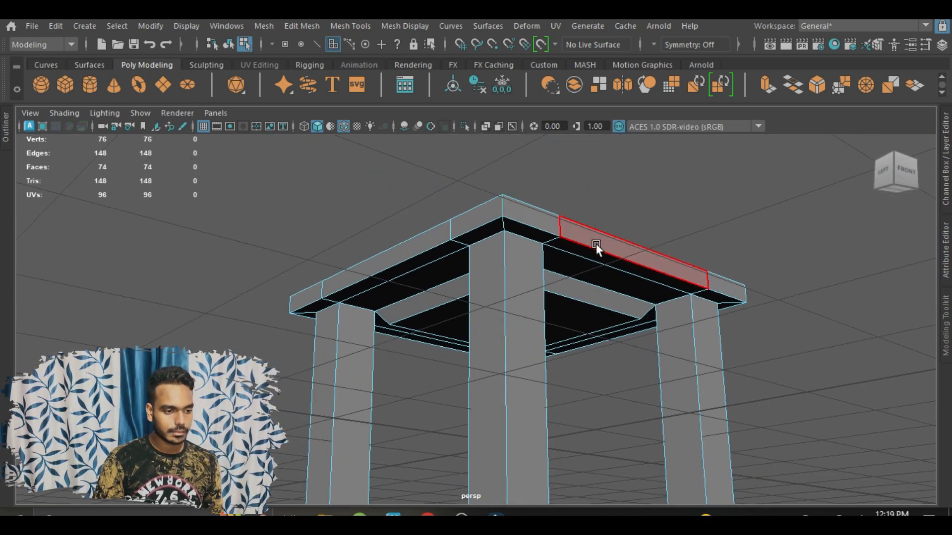
pyautogui.moveTo(597, 246); pyautogui.dragTo(596, 88, button='right')
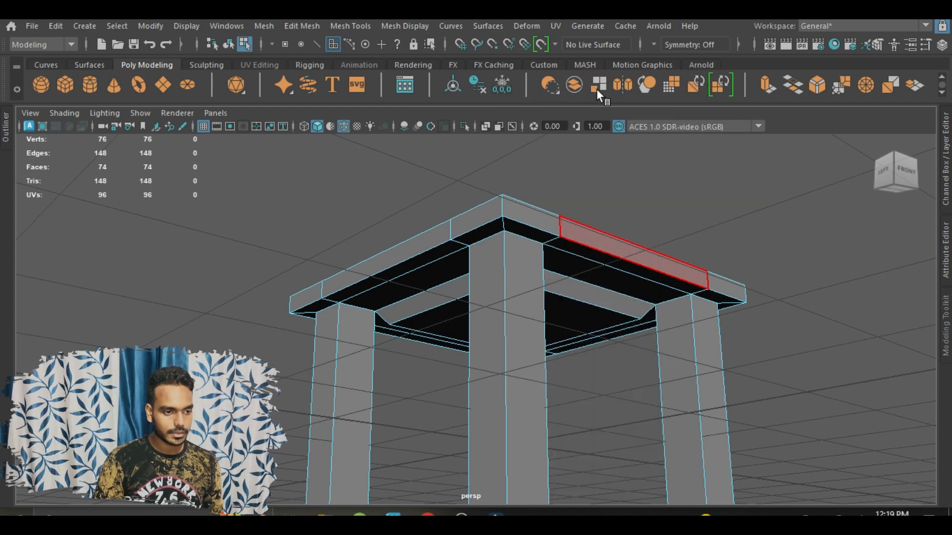
pyautogui.doubleClick(608, 251)
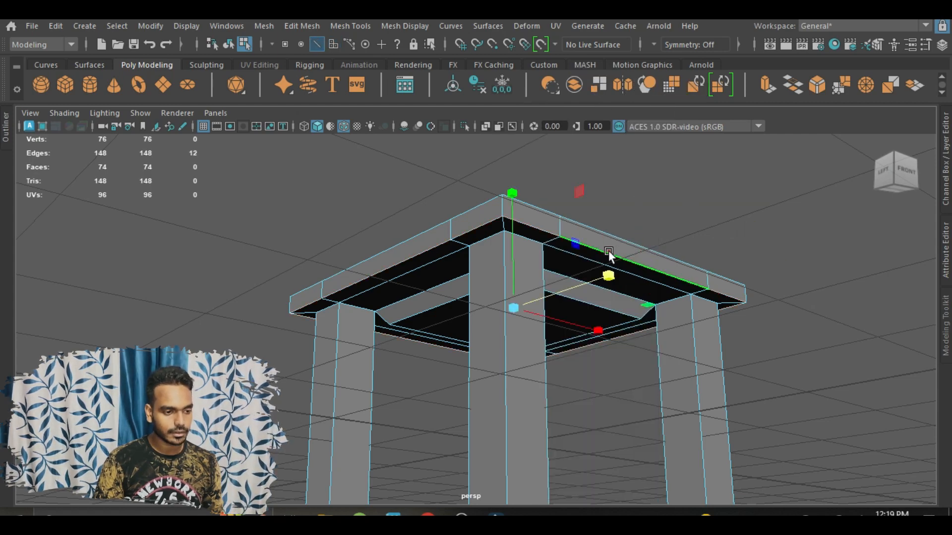
pyautogui.keyDown('alt'); pyautogui.moveTo(748, 331); pyautogui.dragTo(766, 357); pyautogui.keyUp('alt')
pyautogui.scroll(3, 596, 350)
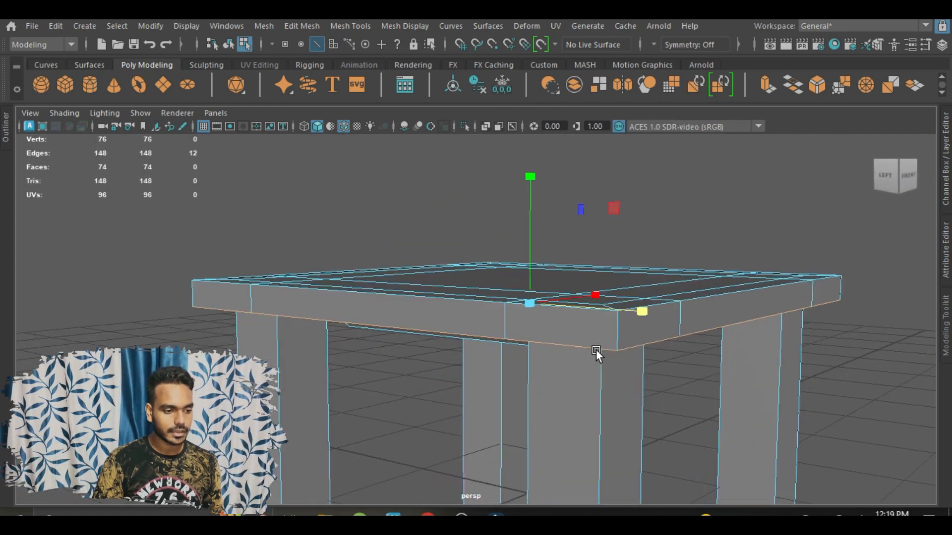
pyautogui.keyDown('alt'); pyautogui.moveTo(595, 350); pyautogui.dragTo(591, 303); pyautogui.keyUp('alt')
pyautogui.keyDown('alt'); pyautogui.moveTo(522, 333); pyautogui.dragTo(529, 370, button='middle'); pyautogui.keyUp('alt')
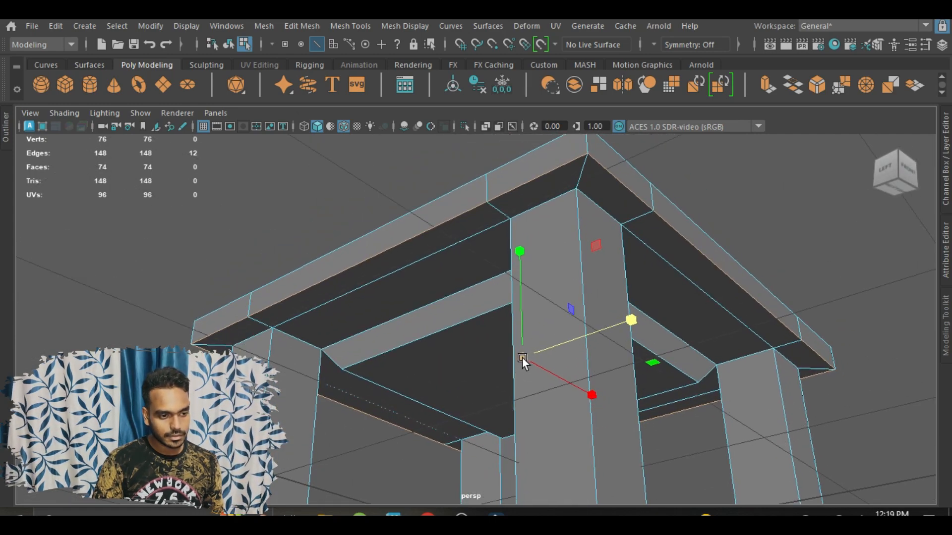
pyautogui.moveTo(522, 357); pyautogui.dragTo(469, 344)
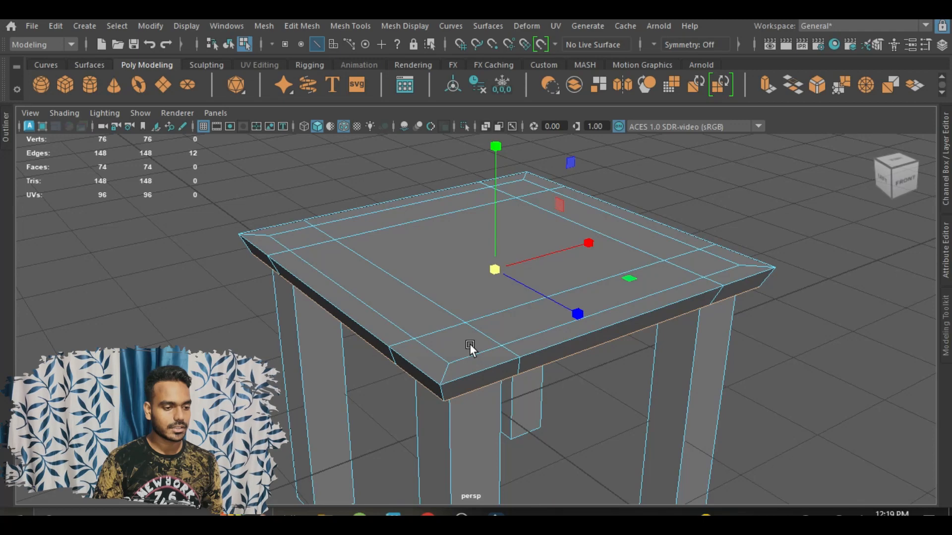
# Switch to face selection and select all faces of the table
pyautogui.click(445, 221)
pyautogui.keyDown('alt'); pyautogui.moveTo(464, 248); pyautogui.dragTo(424, 289); pyautogui.keyUp('alt')
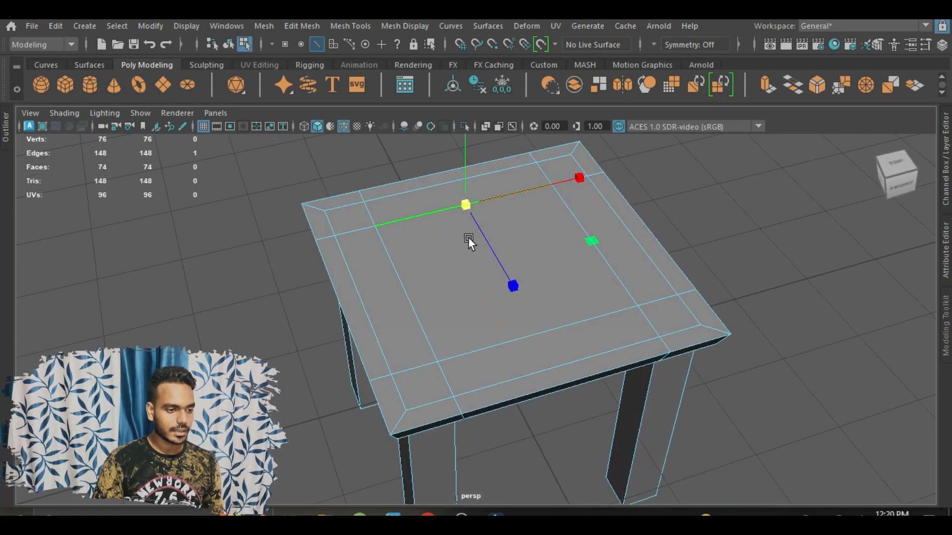
pyautogui.moveTo(460, 238); pyautogui.dragTo(461, 149, button='right')
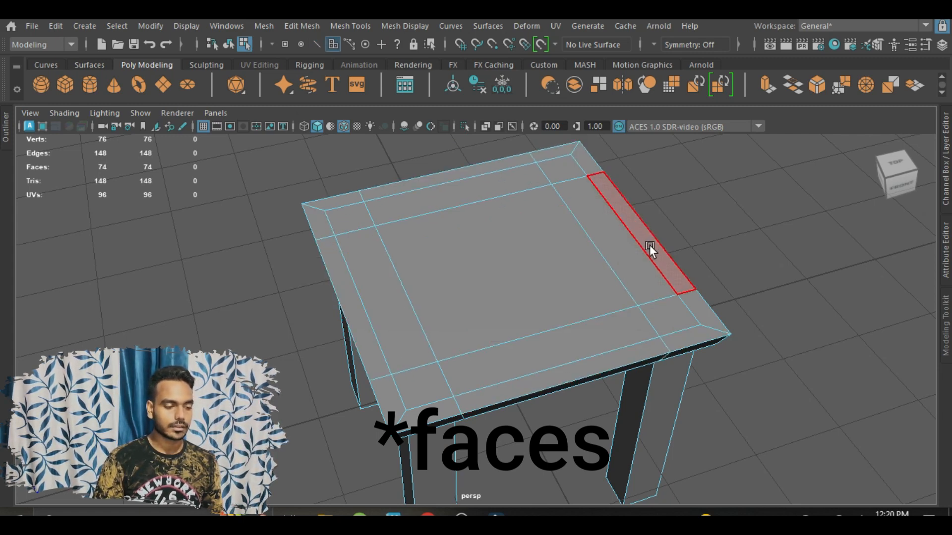
pyautogui.doubleClick(489, 245)
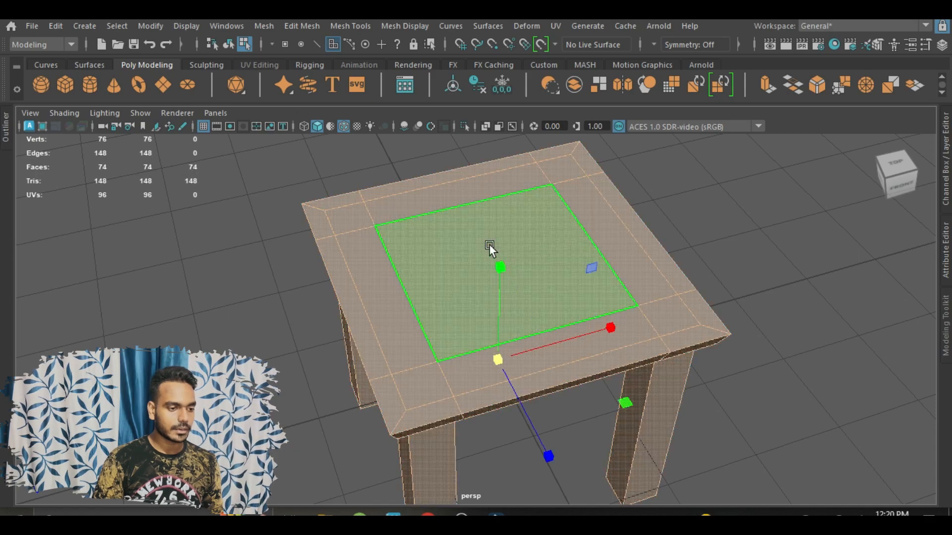
pyautogui.keyDown('alt'); pyautogui.moveTo(749, 313); pyautogui.dragTo(771, 299); pyautogui.keyUp('alt')
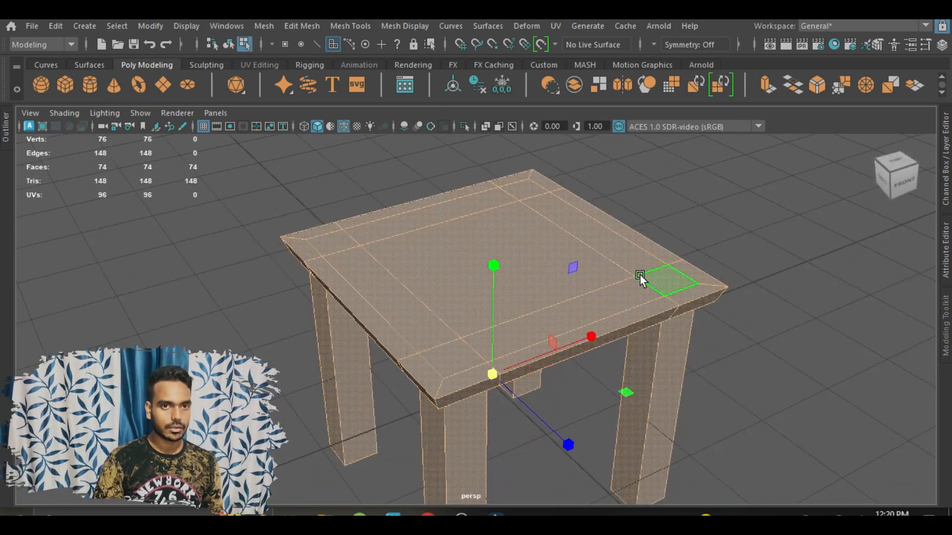
pyautogui.scroll(3, 639, 275)
pyautogui.scroll(-5, 549, 239)
pyautogui.keyDown('alt'); pyautogui.moveTo(599, 304); pyautogui.dragTo(552, 269); pyautogui.keyUp('alt')
pyautogui.keyDown('alt'); pyautogui.moveTo(733, 346); pyautogui.dragTo(704, 275, button='middle'); pyautogui.keyUp('alt')
pyautogui.keyDown('alt'); pyautogui.moveTo(704, 274); pyautogui.dragTo(727, 326); pyautogui.keyUp('alt')
# Select the whole table's faces and box-deselect everything below, keeping only the tabletop's upper faces selected from a level front view
pyautogui.click(520, 230)
pyautogui.keyDown('alt'); pyautogui.moveTo(806, 359); pyautogui.dragTo(783, 332); pyautogui.keyUp('alt')
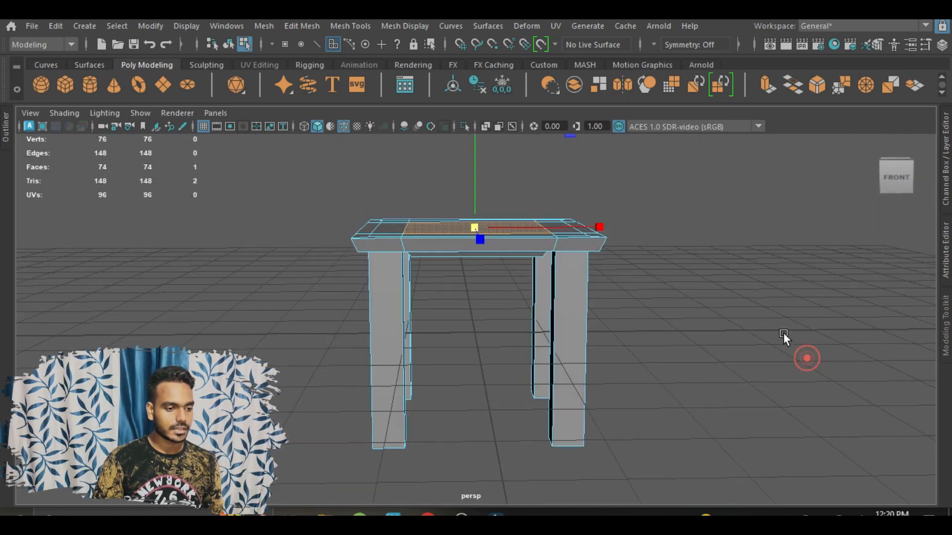
pyautogui.keyDown('alt'); pyautogui.moveTo(751, 361); pyautogui.dragTo(734, 312); pyautogui.keyUp('alt')
pyautogui.doubleClick(514, 242)
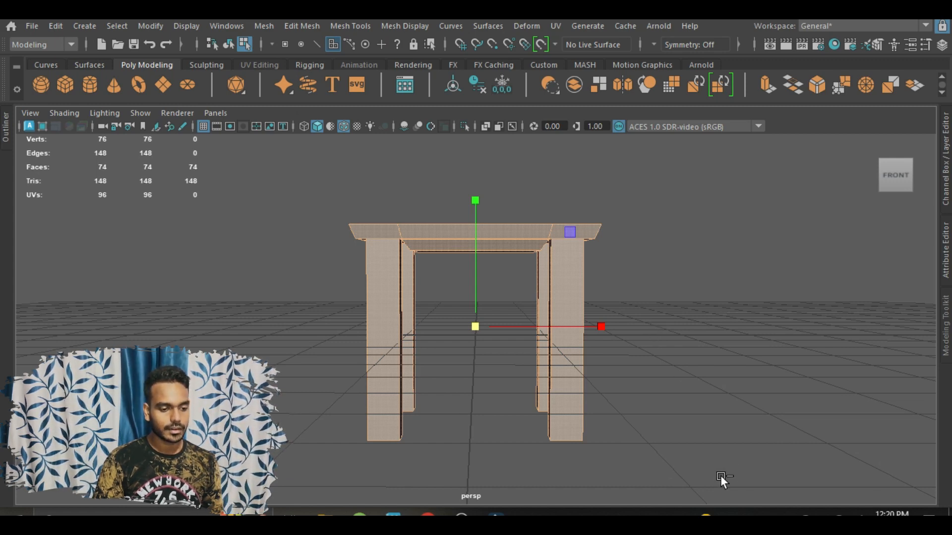
pyautogui.moveTo(733, 488); pyautogui.dragTo(647, 365)
pyautogui.hotkey('ctrl', 'z')
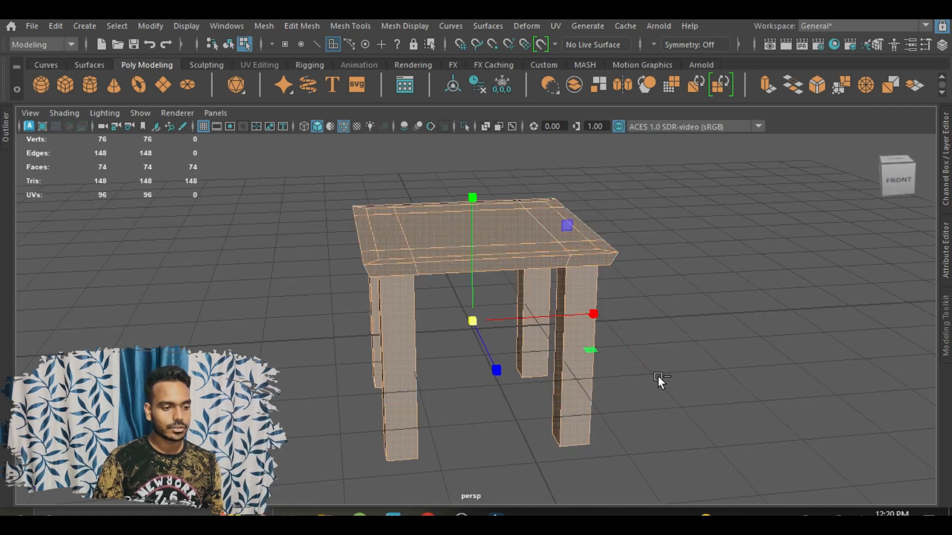
pyautogui.keyDown('alt'); pyautogui.moveTo(672, 396); pyautogui.dragTo(654, 385); pyautogui.keyUp('alt')
pyautogui.moveTo(697, 485); pyautogui.dragTo(225, 277)
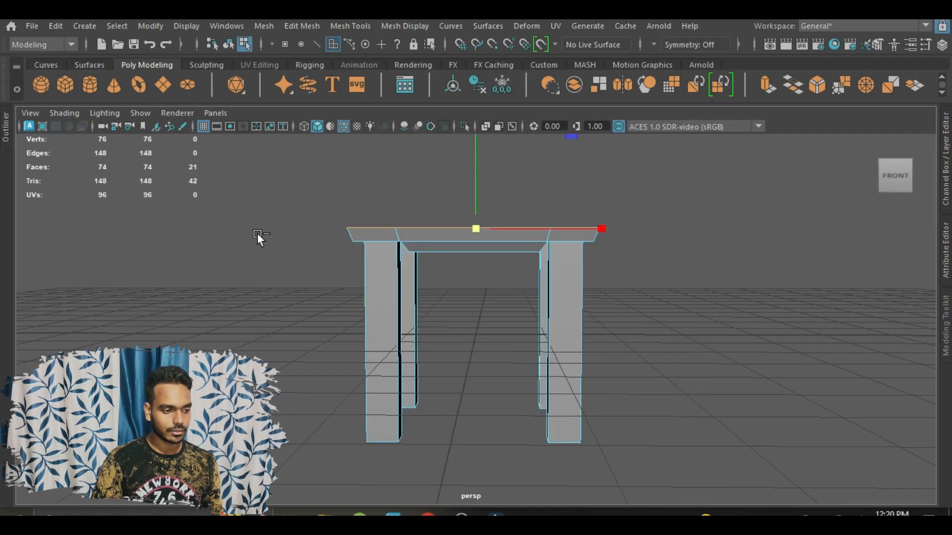
# Extrude the tabletop's upper faces slightly upward with the Move tool to add a thin straight edge, and clear the selection
pyautogui.keyDown('alt'); pyautogui.moveTo(573, 362); pyautogui.dragTo(641, 391); pyautogui.keyUp('alt')
pyautogui.keyDown('alt'); pyautogui.moveTo(456, 274); pyautogui.dragTo(548, 354); pyautogui.keyUp('alt')
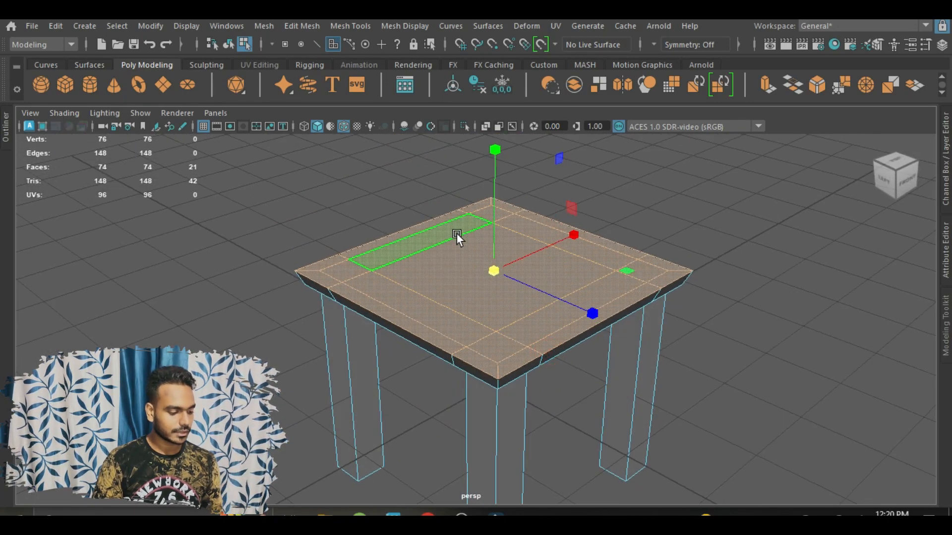
pyautogui.press('w')
pyautogui.keyDown('alt'); pyautogui.moveTo(474, 224); pyautogui.dragTo(527, 264); pyautogui.keyUp('alt')
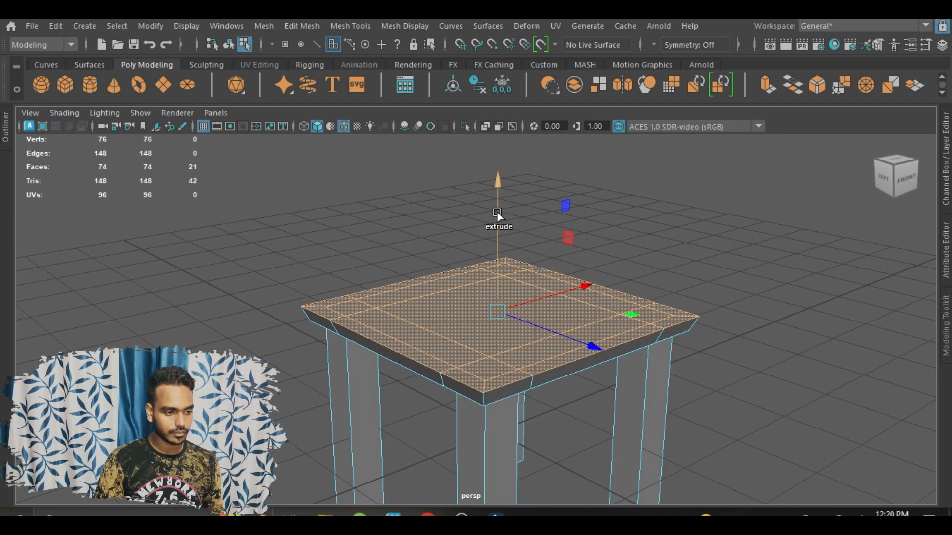
pyautogui.keyDown('shift'); pyautogui.moveTo(497, 211); pyautogui.dragTo(498, 212); pyautogui.keyUp('shift')
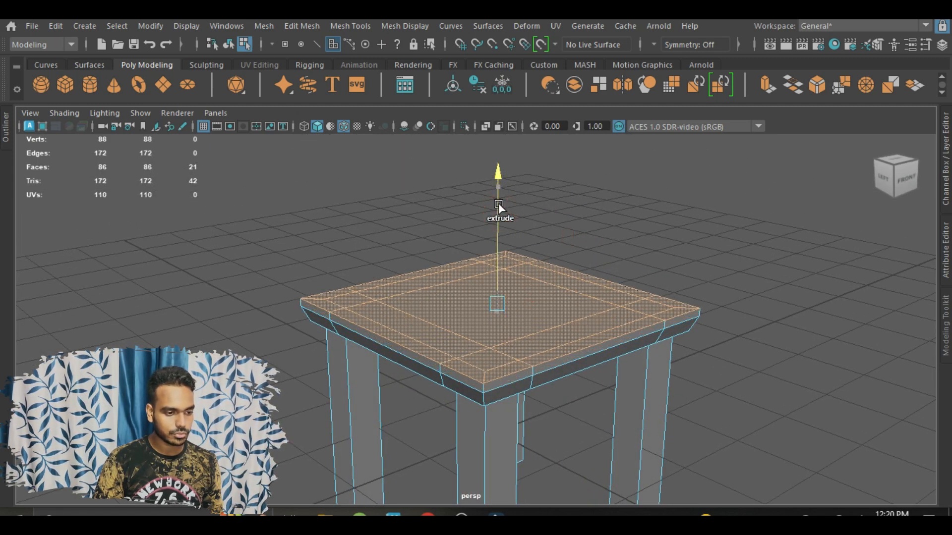
pyautogui.keyDown('alt'); pyautogui.moveTo(545, 274); pyautogui.dragTo(757, 341); pyautogui.keyUp('alt')
pyautogui.click(757, 342)
# Examine the tabletop's thickened edge and corners up close and from several sides
pyautogui.keyDown('alt'); pyautogui.moveTo(672, 345); pyautogui.dragTo(493, 324); pyautogui.keyUp('alt')
pyautogui.click(489, 331)
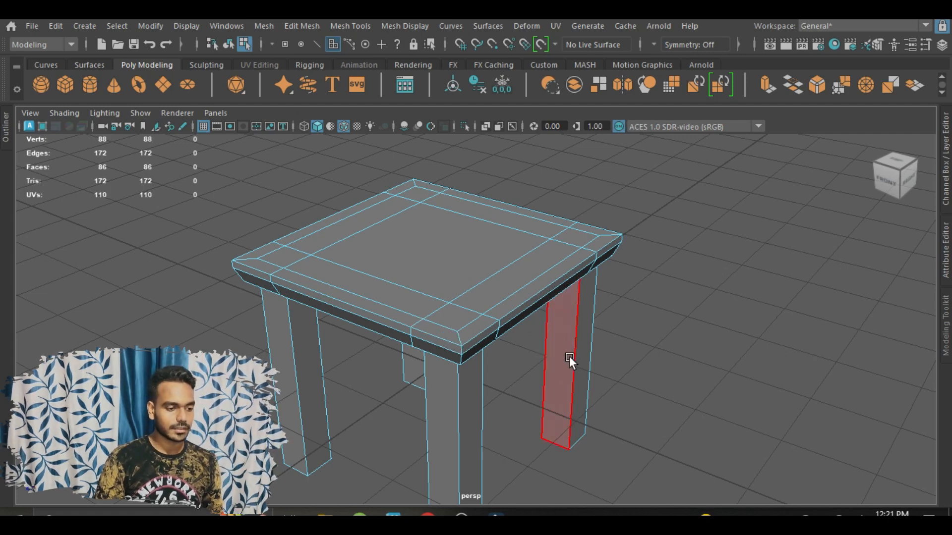
pyautogui.moveTo(541, 359)
pyautogui.keyDown('alt'); pyautogui.mouseDown()
pyautogui.moveTo(592, 349)
pyautogui.moveTo(557, 362)
pyautogui.mouseUp(); pyautogui.keyUp('alt')
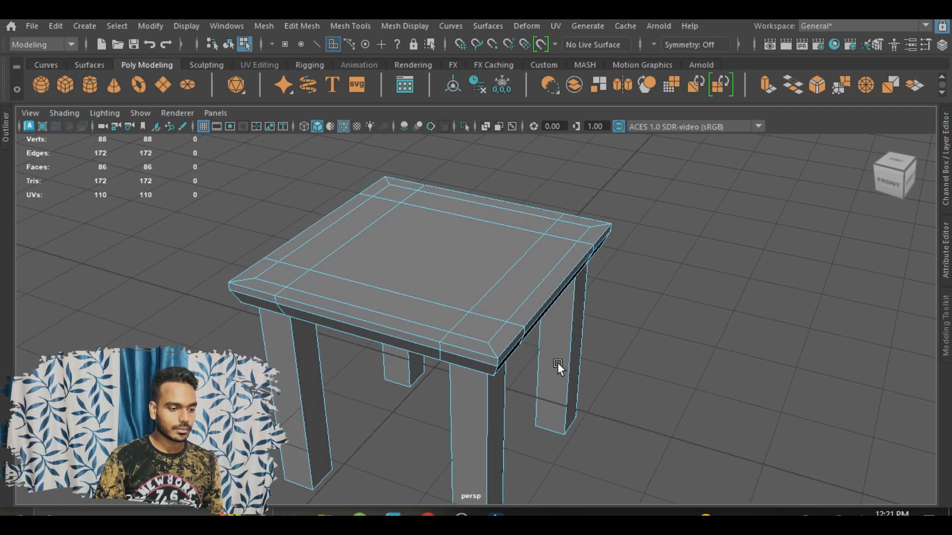
pyautogui.scroll(3, 558, 362)
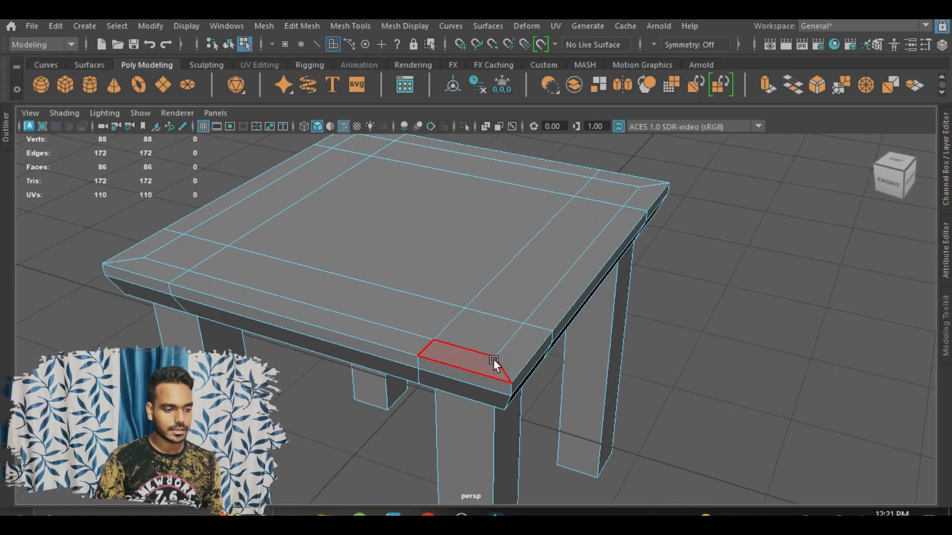
pyautogui.scroll(-3, 492, 359)
pyautogui.keyDown('alt'); pyautogui.moveTo(513, 397); pyautogui.dragTo(572, 353); pyautogui.keyUp('alt')
pyautogui.scroll(3, 571, 353)
pyautogui.scroll(-3, 598, 315)
pyautogui.keyDown('alt'); pyautogui.moveTo(650, 372); pyautogui.dragTo(616, 325); pyautogui.keyUp('alt')
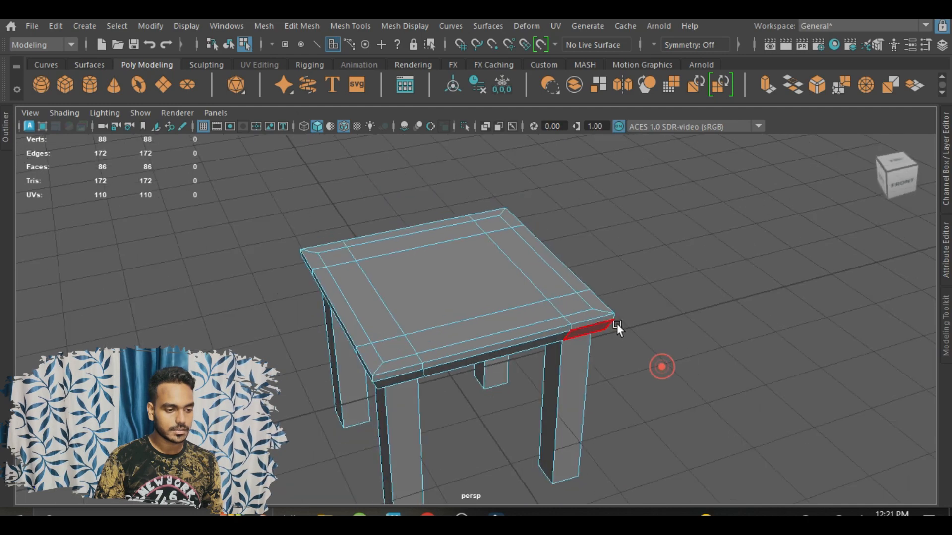
# Select the three faces of the inner strip along the seat's right side and extrude them upward to form a backrest
pyautogui.scroll(3, 617, 323)
pyautogui.click(616, 295)
pyautogui.keyDown('shift'); pyautogui.click(507, 183); pyautogui.keyUp('shift')
pyautogui.keyDown('shift'); pyautogui.click(540, 226); pyautogui.keyUp('shift')
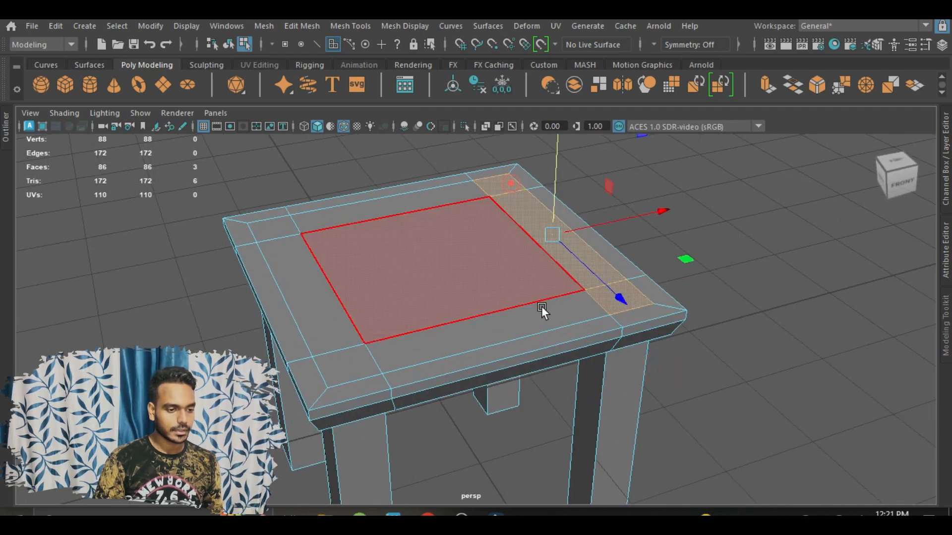
pyautogui.scroll(-3, 542, 306)
pyautogui.keyDown('alt'); pyautogui.moveTo(551, 366); pyautogui.dragTo(585, 328); pyautogui.keyUp('alt')
pyautogui.keyDown('alt'); pyautogui.moveTo(570, 293); pyautogui.dragTo(554, 346, button='middle'); pyautogui.keyUp('alt')
pyautogui.hotkey('ctrl', 'e')
pyautogui.moveTo(507, 219); pyautogui.dragTo(528, 290)
pyautogui.keyDown('alt'); pyautogui.moveTo(593, 172); pyautogui.dragTo(592, 238, button='middle'); pyautogui.keyUp('alt')
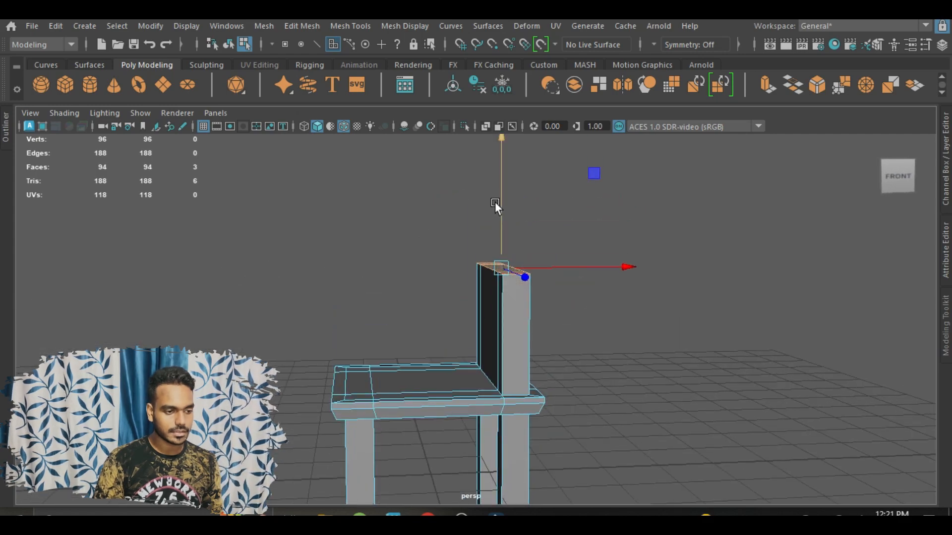
# Raise the backrest's top faces further to make it taller, and clear the selection
pyautogui.moveTo(499, 212); pyautogui.dragTo(499, 148)
pyautogui.keyDown('alt'); pyautogui.moveTo(523, 255); pyautogui.dragTo(660, 374); pyautogui.keyUp('alt')
pyautogui.scroll(3, 535, 287)
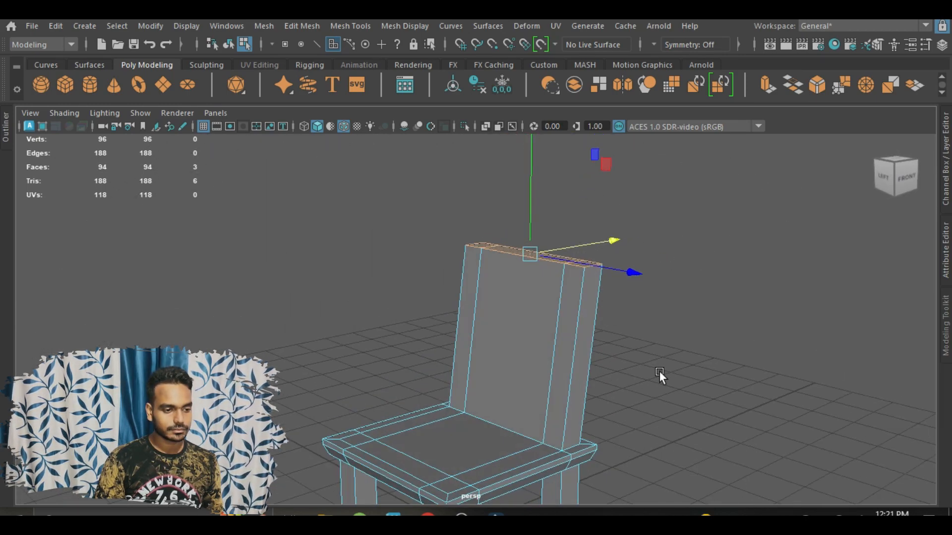
pyautogui.click(658, 375)
# Clear the face selection and examine the chair's seat edge, corner faces and backrest up close and from several sides
pyautogui.keyDown('alt'); pyautogui.moveTo(586, 353); pyautogui.dragTo(535, 299); pyautogui.keyUp('alt')
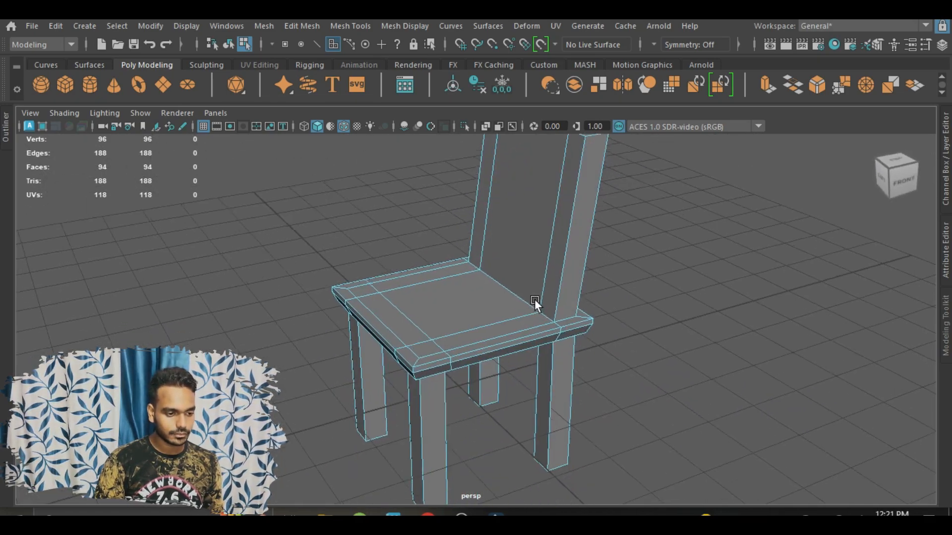
pyautogui.scroll(3, 598, 320)
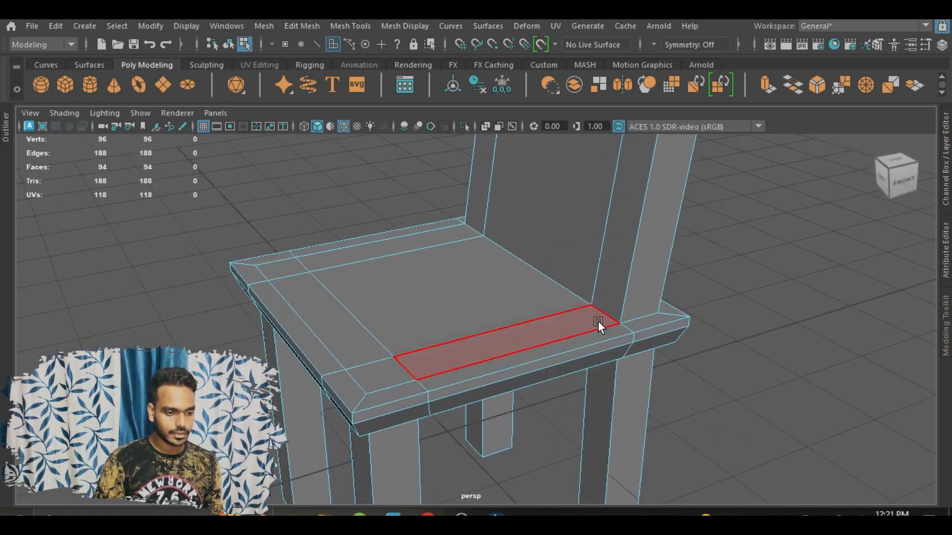
pyautogui.click(653, 323)
pyautogui.keyDown('shift'); pyautogui.click(411, 387); pyautogui.keyUp('shift')
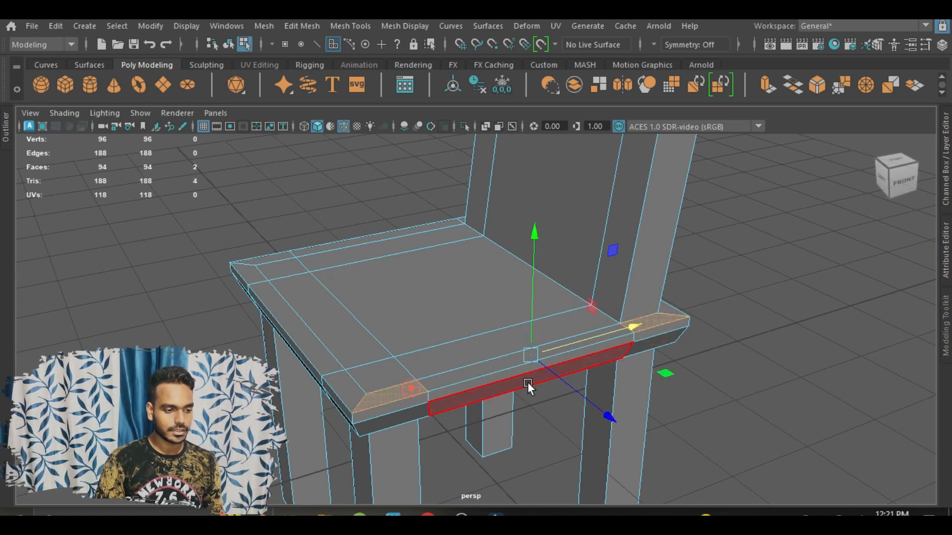
pyautogui.keyDown('alt'); pyautogui.moveTo(527, 383); pyautogui.dragTo(626, 386); pyautogui.keyUp('alt')
pyautogui.click(697, 381)
pyautogui.scroll(-3, 697, 381)
pyautogui.keyDown('alt'); pyautogui.moveTo(696, 380); pyautogui.dragTo(602, 343); pyautogui.keyUp('alt')
pyautogui.scroll(-3, 600, 340)
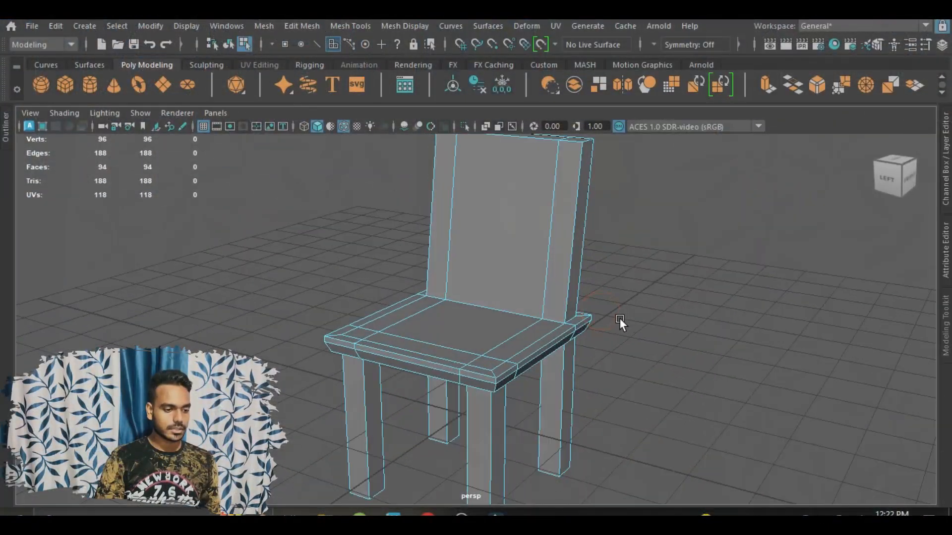
pyautogui.scroll(-5, 619, 318)
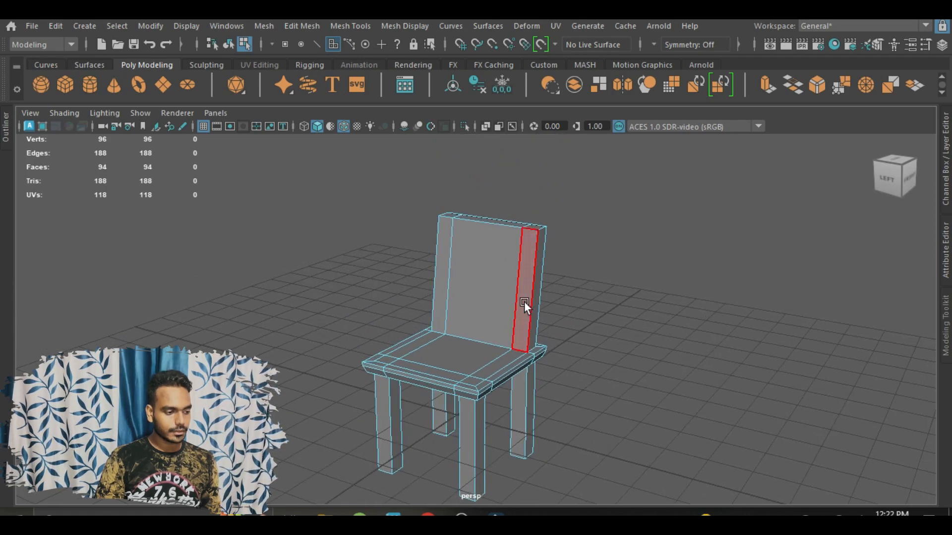
pyautogui.scroll(2, 522, 300)
pyautogui.scroll(-1, 522, 300)
pyautogui.keyDown('alt'); pyautogui.moveTo(532, 311); pyautogui.dragTo(576, 312); pyautogui.keyUp('alt')
# Return to object mode, select the whole chair and delete it to empty the scene
pyautogui.moveTo(510, 272); pyautogui.dragTo(579, 90, button='right')
pyautogui.scroll(-4, 632, 285)
pyautogui.keyDown('alt'); pyautogui.moveTo(633, 289); pyautogui.dragTo(589, 278); pyautogui.keyUp('alt')
pyautogui.click(594, 280)
pyautogui.scroll(2, 575, 308)
pyautogui.click(503, 315)
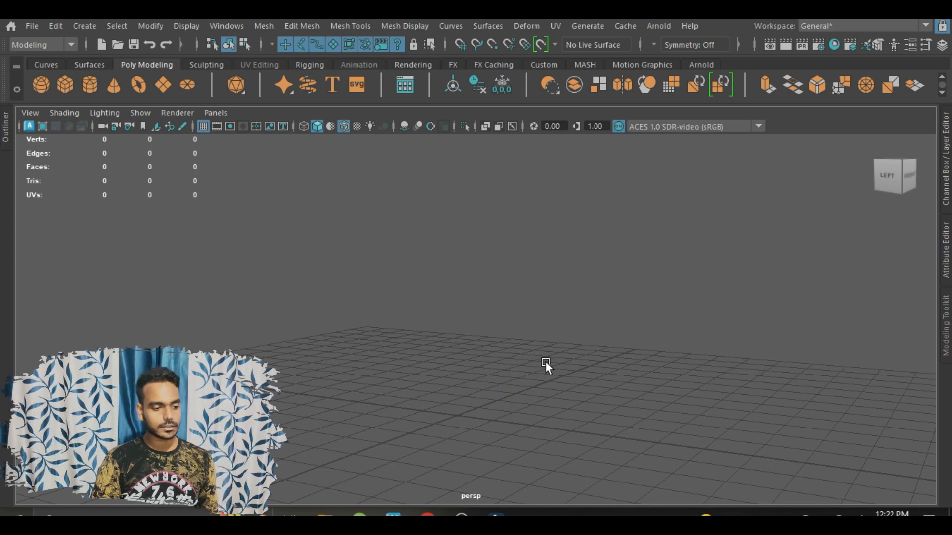
# Create a polygon cylinder at the centre of the empty grid
pyautogui.keyDown('alt'); pyautogui.moveTo(546, 366); pyautogui.dragTo(526, 334); pyautogui.keyUp('alt')
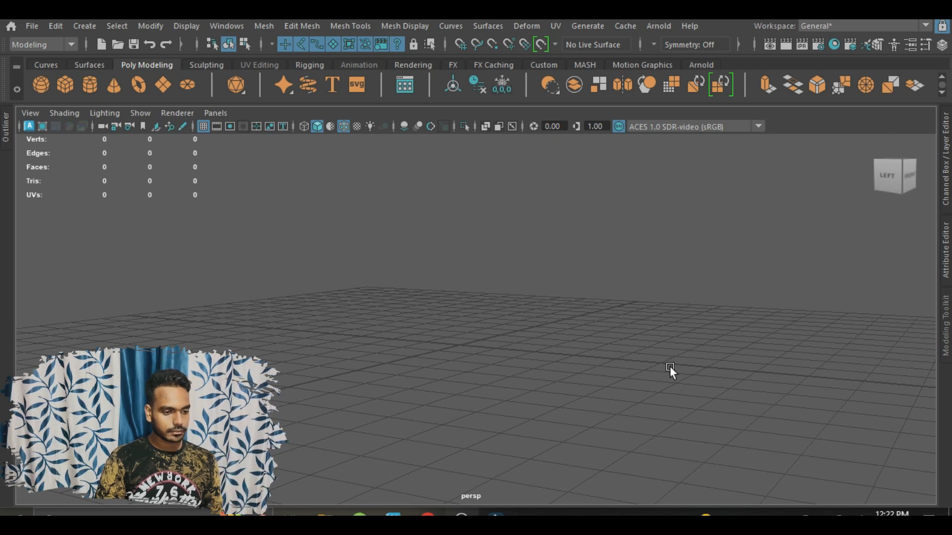
pyautogui.keyDown('alt'); pyautogui.moveTo(671, 373); pyautogui.dragTo(602, 352); pyautogui.keyUp('alt')
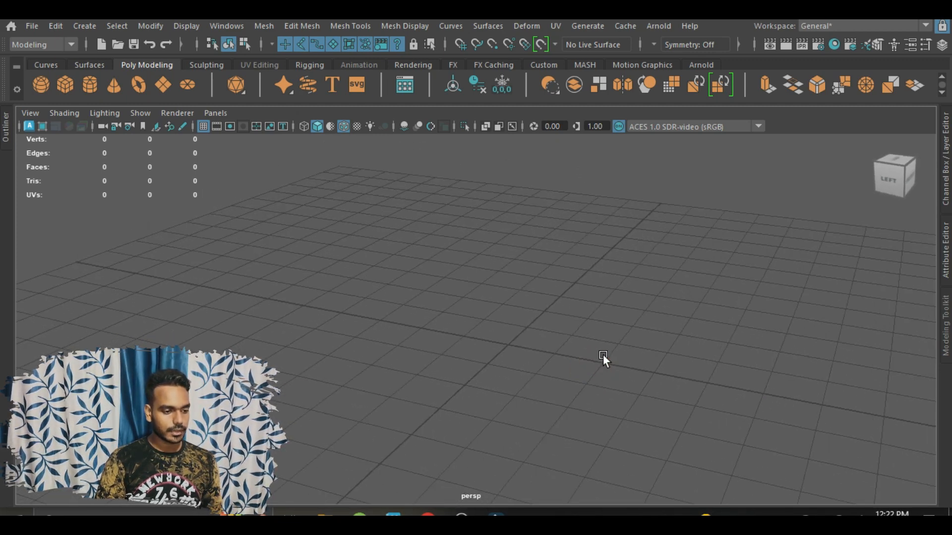
pyautogui.keyDown('alt'); pyautogui.moveTo(628, 311); pyautogui.dragTo(538, 307); pyautogui.keyUp('alt')
pyautogui.press('space')
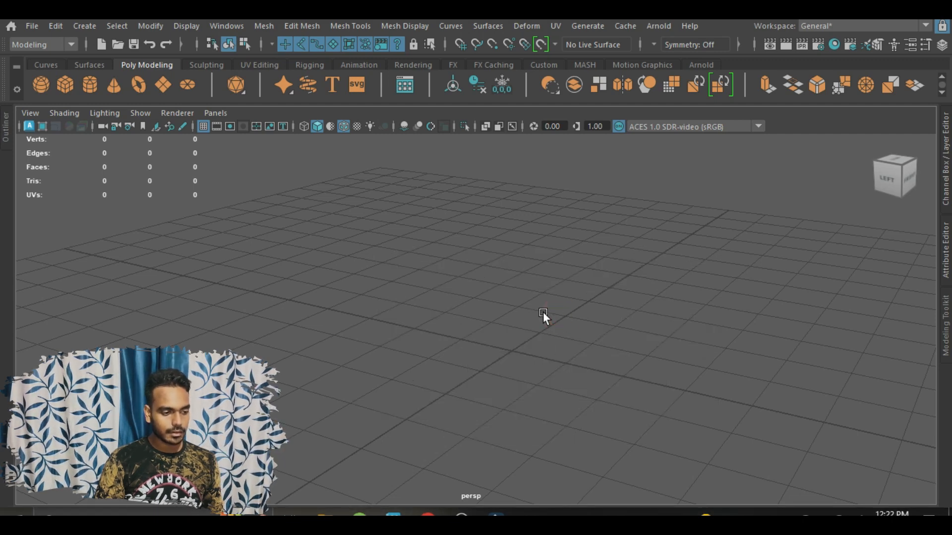
pyautogui.rightClick(543, 312)
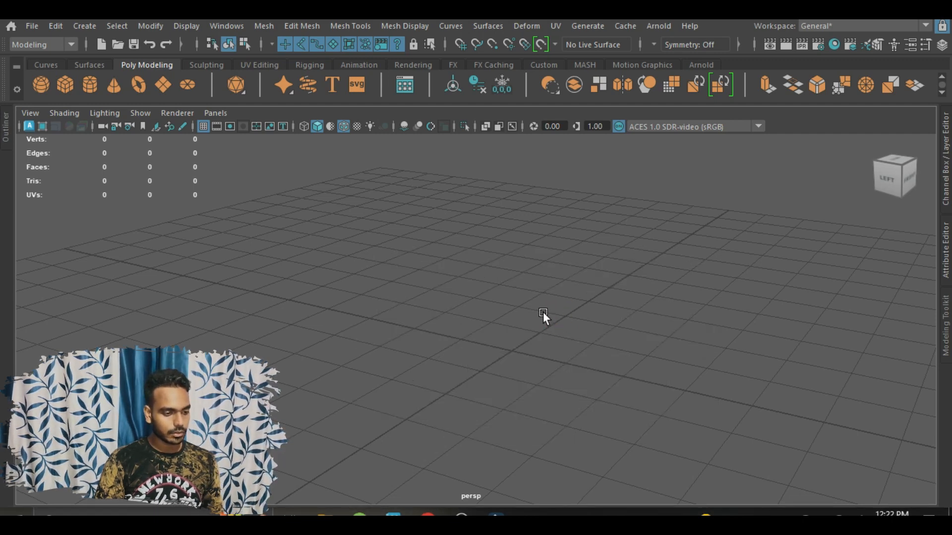
pyautogui.keyDown('shift'); pyautogui.moveTo(543, 312); pyautogui.dragTo(475, 207, button='right'); pyautogui.keyUp('shift')
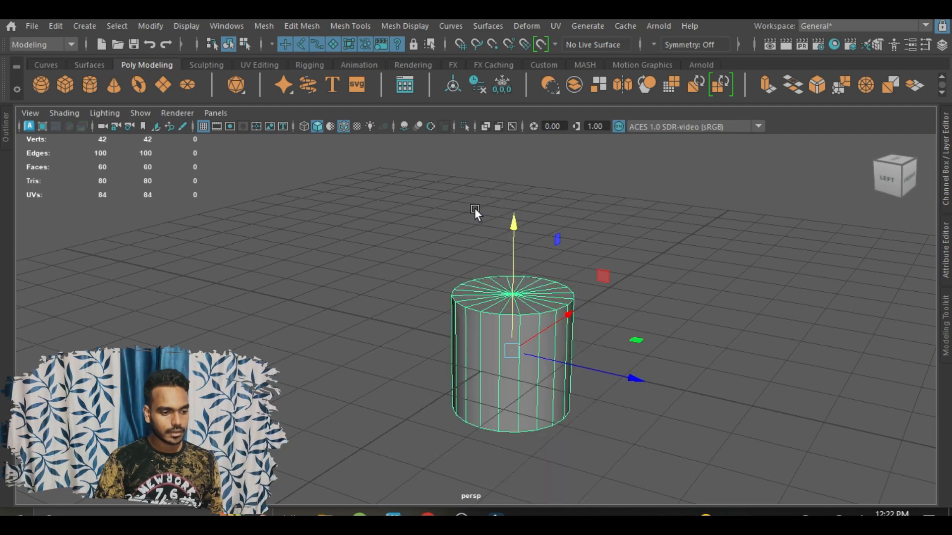
pyautogui.scroll(2, 566, 363)
pyautogui.keyDown('alt'); pyautogui.moveTo(566, 363); pyautogui.dragTo(534, 374); pyautogui.keyUp('alt')
pyautogui.scroll(1, 534, 374)
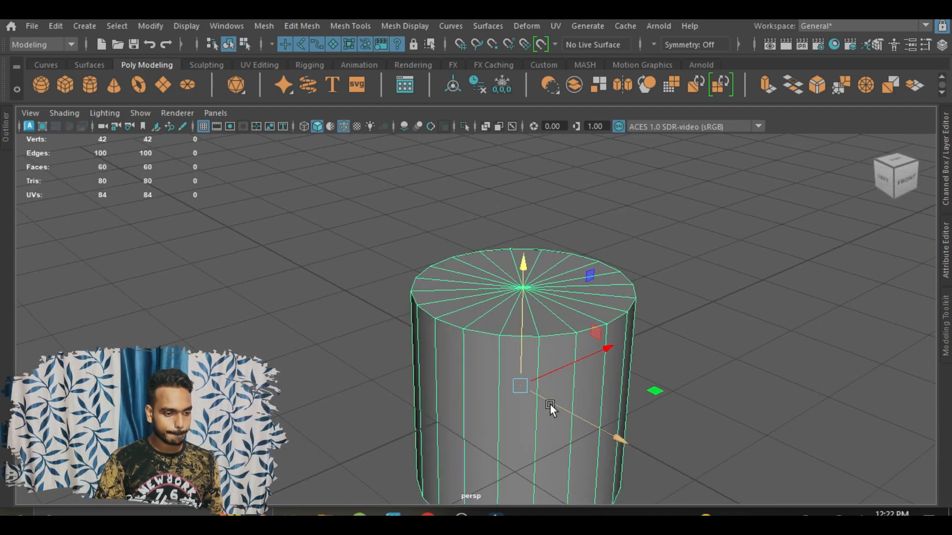
# Rotate the upright cylinder so it lies on its side, undo the extra rotation, and clear the selection
pyautogui.scroll(-2, 549, 404)
pyautogui.press('e')
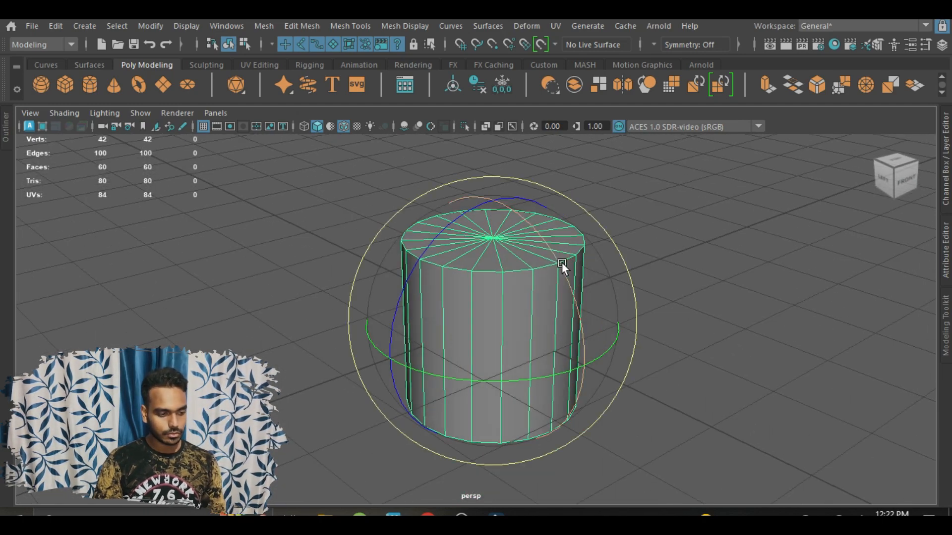
pyautogui.moveTo(561, 262); pyautogui.dragTo(591, 361)
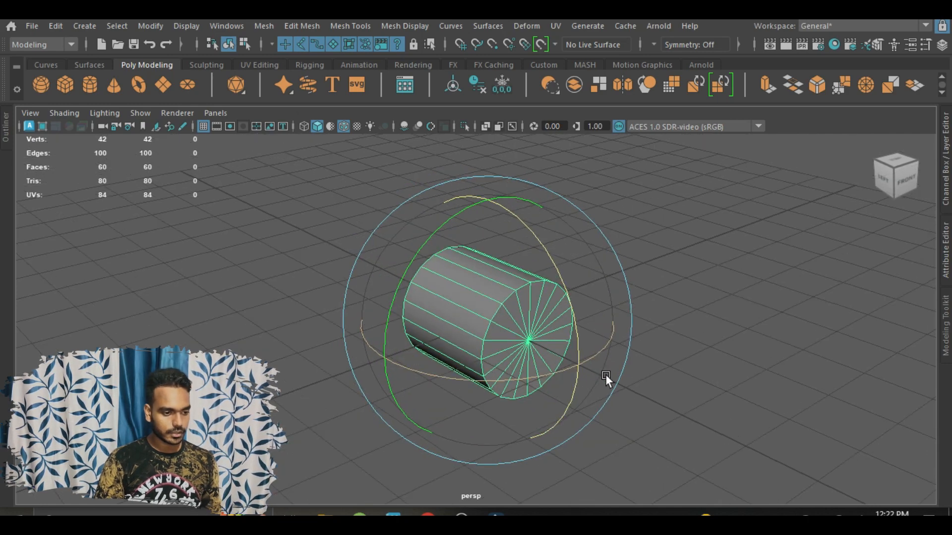
pyautogui.keyDown('alt'); pyautogui.moveTo(644, 377); pyautogui.dragTo(670, 376); pyautogui.keyUp('alt')
pyautogui.keyDown('alt'); pyautogui.moveTo(605, 298); pyautogui.dragTo(590, 332, button='middle'); pyautogui.keyUp('alt')
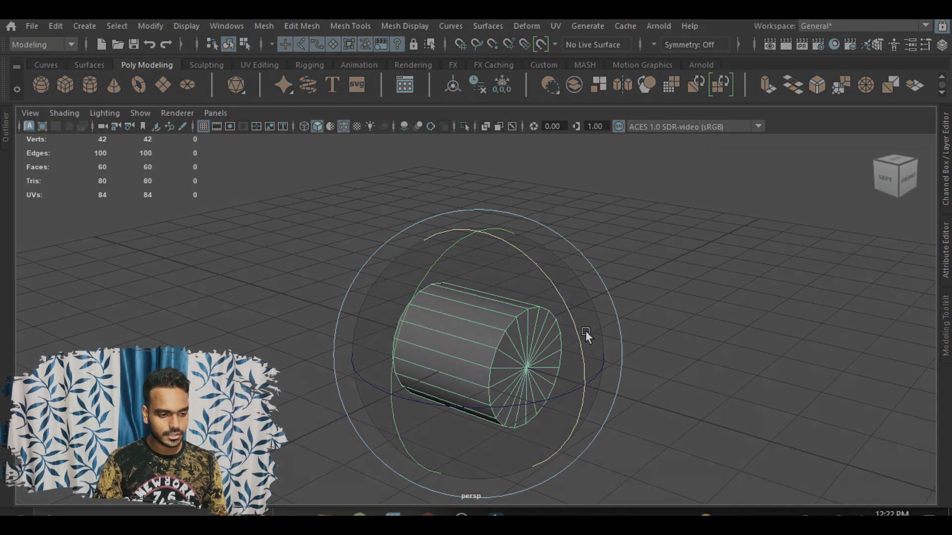
pyautogui.moveTo(574, 322); pyautogui.dragTo(557, 299)
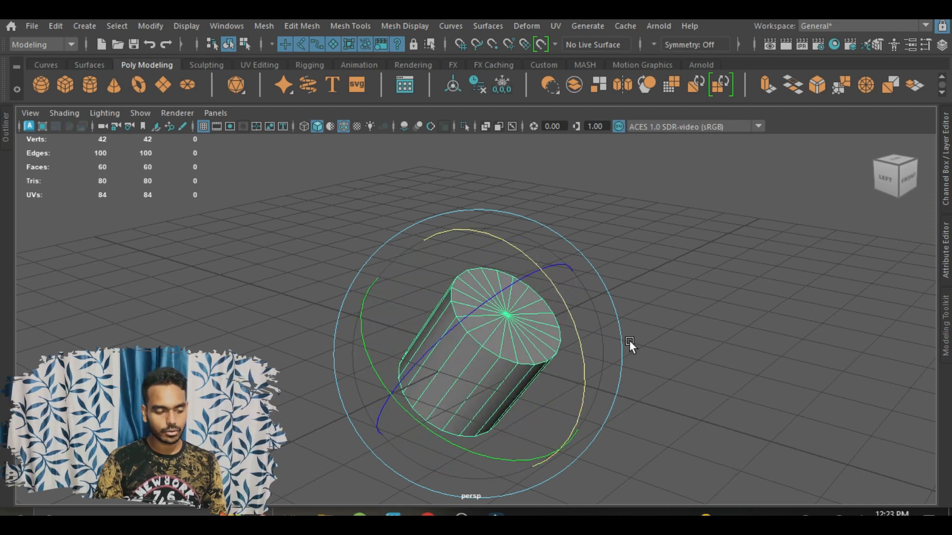
pyautogui.hotkey('ctrl', 'z')
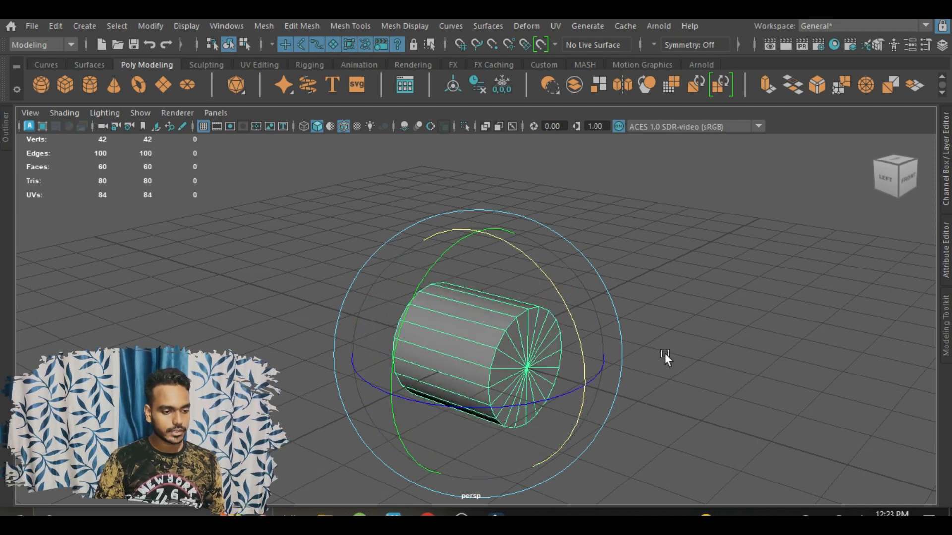
pyautogui.click(661, 338)
# Select the cylinder, activate the Move tool and switch to face selection
pyautogui.keyDown('alt'); pyautogui.moveTo(663, 338); pyautogui.dragTo(569, 400); pyautogui.keyUp('alt')
pyautogui.scroll(5, 541, 374)
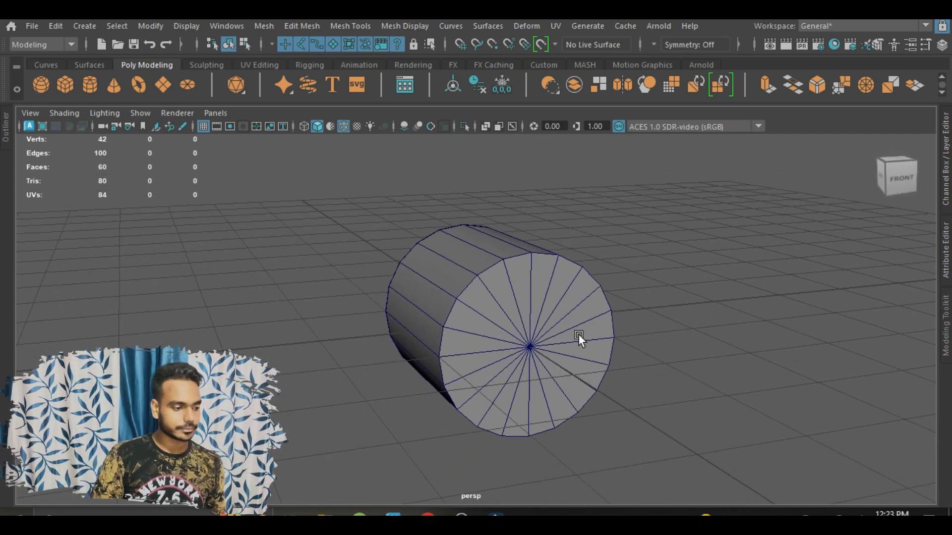
pyautogui.moveTo(578, 335)
pyautogui.keyDown('alt'); pyautogui.mouseDown()
pyautogui.moveTo(564, 348)
pyautogui.moveTo(665, 355)
pyautogui.moveTo(583, 356)
pyautogui.moveTo(567, 331)
pyautogui.mouseUp(); pyautogui.keyUp('alt')
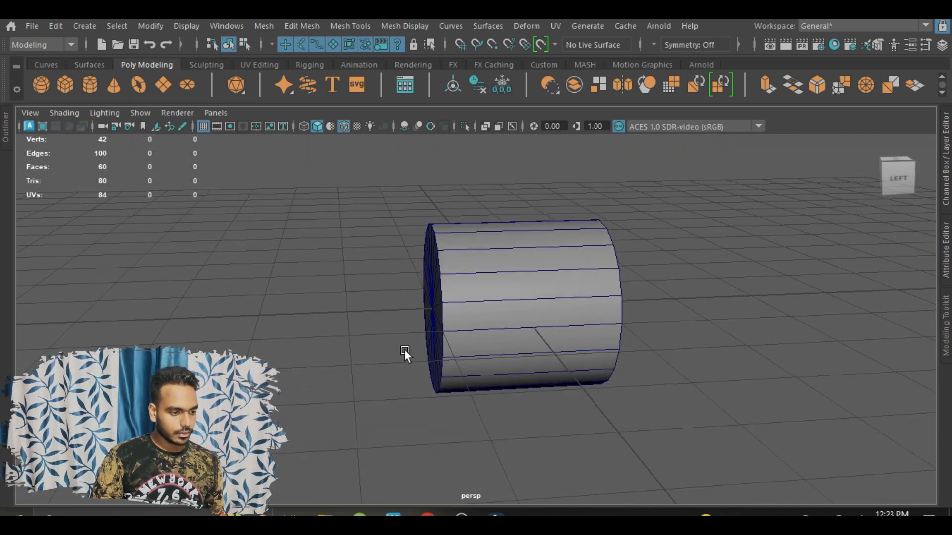
pyautogui.keyDown('alt'); pyautogui.moveTo(403, 349); pyautogui.dragTo(480, 327); pyautogui.keyUp('alt')
pyautogui.scroll(2, 441, 316)
pyautogui.rightClick(412, 234)
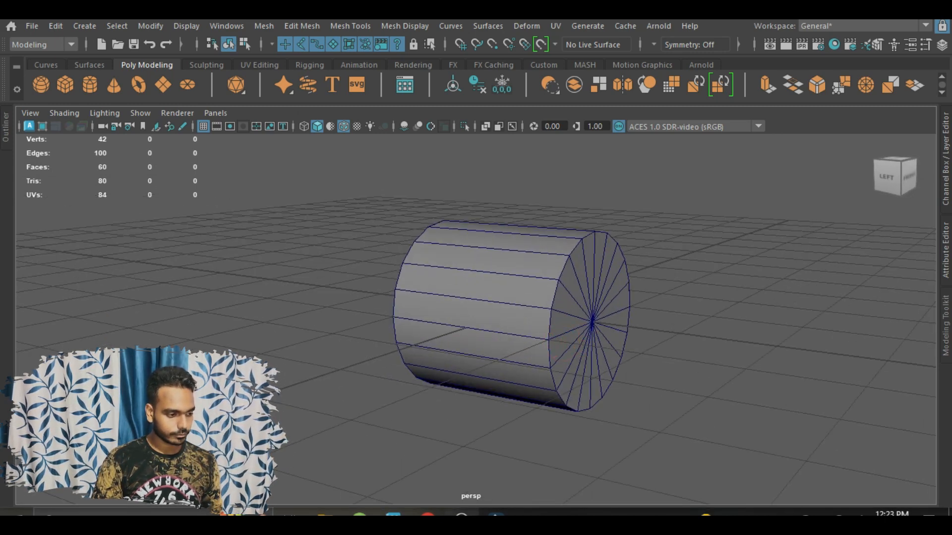
pyautogui.keyDown('alt'); pyautogui.moveTo(677, 397); pyautogui.dragTo(617, 388); pyautogui.keyUp('alt')
pyautogui.click(587, 240)
pyautogui.click(587, 239)
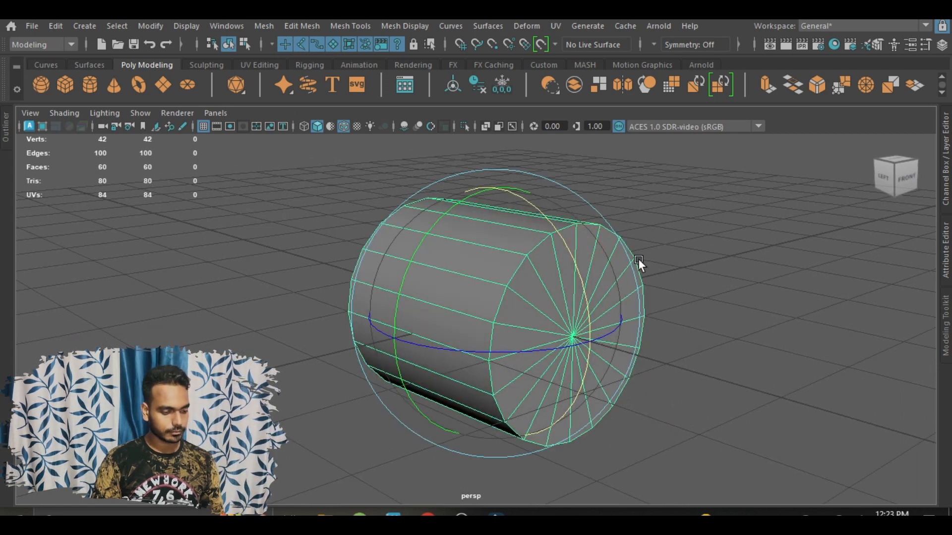
pyautogui.press('w')
pyautogui.moveTo(605, 283); pyautogui.dragTo(585, 143, button='right')
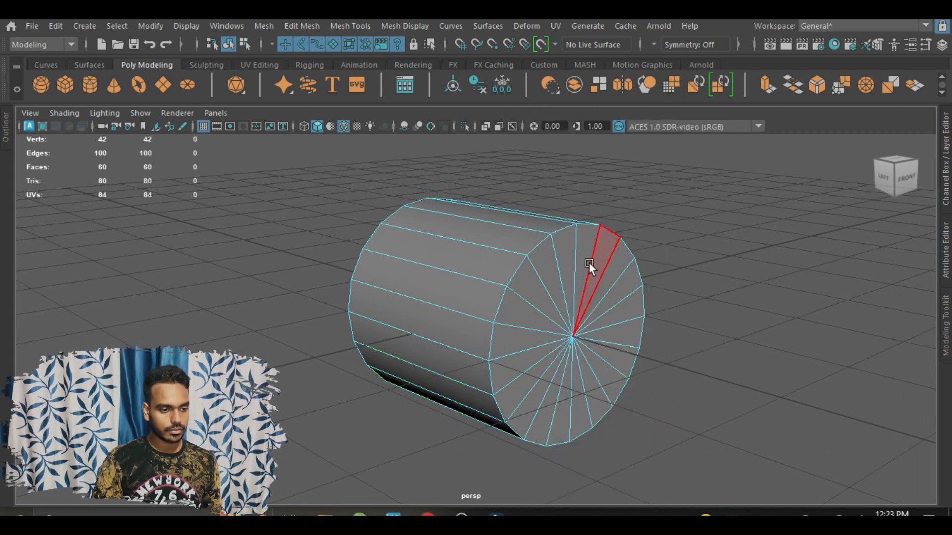
pyautogui.click(587, 263)
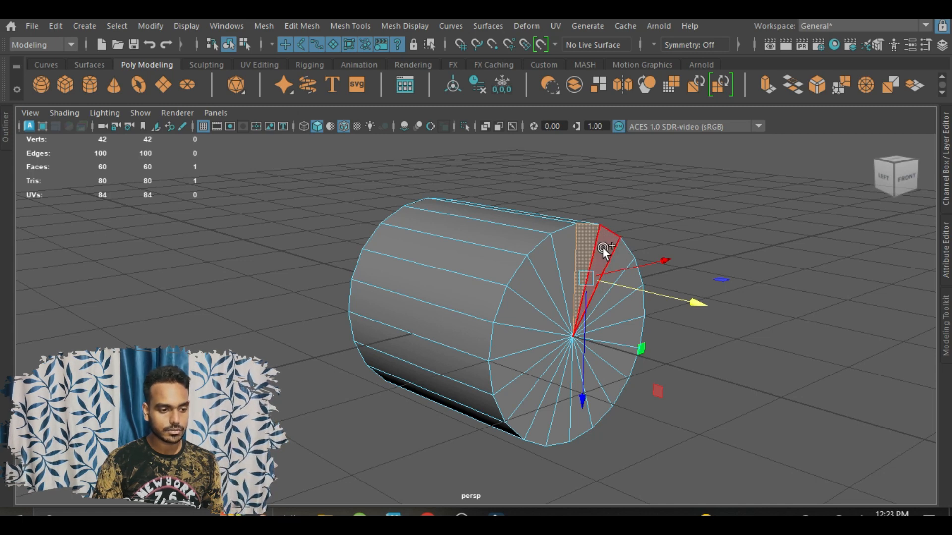
pyautogui.moveTo(603, 250)
pyautogui.mouseDown()
pyautogui.moveTo(618, 318)
pyautogui.moveTo(605, 393)
pyautogui.moveTo(564, 414)
pyautogui.moveTo(520, 349)
pyautogui.moveTo(568, 281)
pyautogui.moveTo(565, 385)
pyautogui.mouseUp()
pyautogui.click(921, 301)
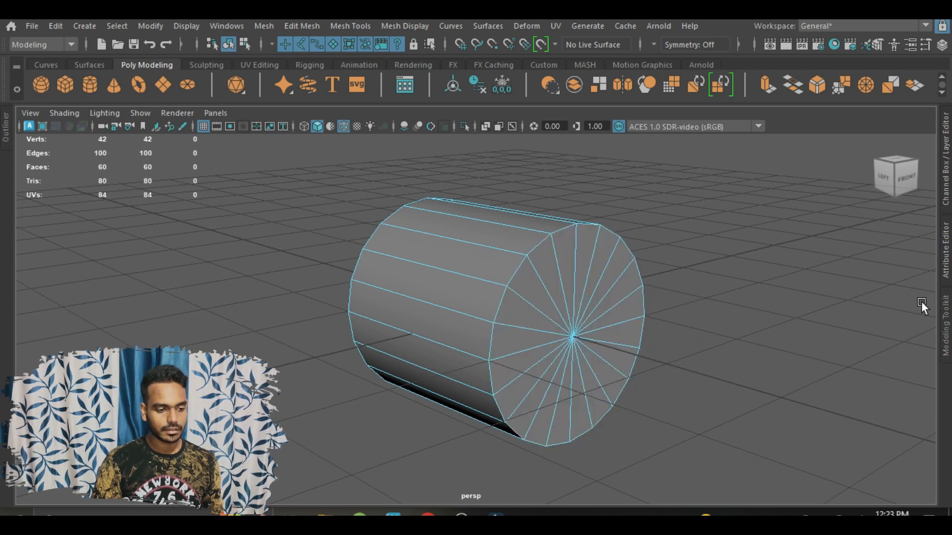
# Select all the triangular faces of the cylinder's front end cap and delete them
pyautogui.click(586, 249)
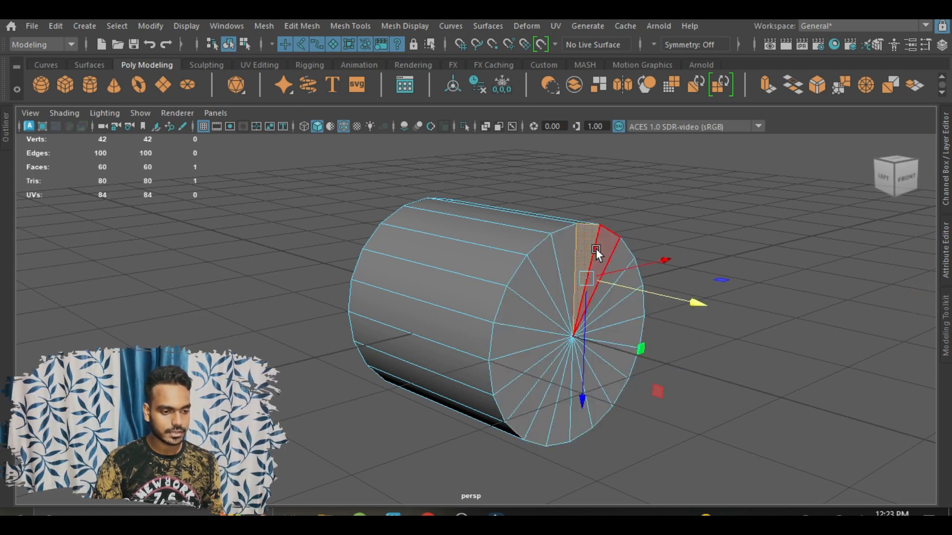
pyautogui.moveTo(602, 251)
pyautogui.mouseDown()
pyautogui.moveTo(611, 266)
pyautogui.moveTo(565, 379)
pyautogui.moveTo(574, 270)
pyautogui.mouseUp()
pyautogui.press('Delete')
# Extrude the open end's border edge loop inward with the Scale tool into a thin rim, and extrude it again into the cylinder
pyautogui.scroll(2, 540, 186)
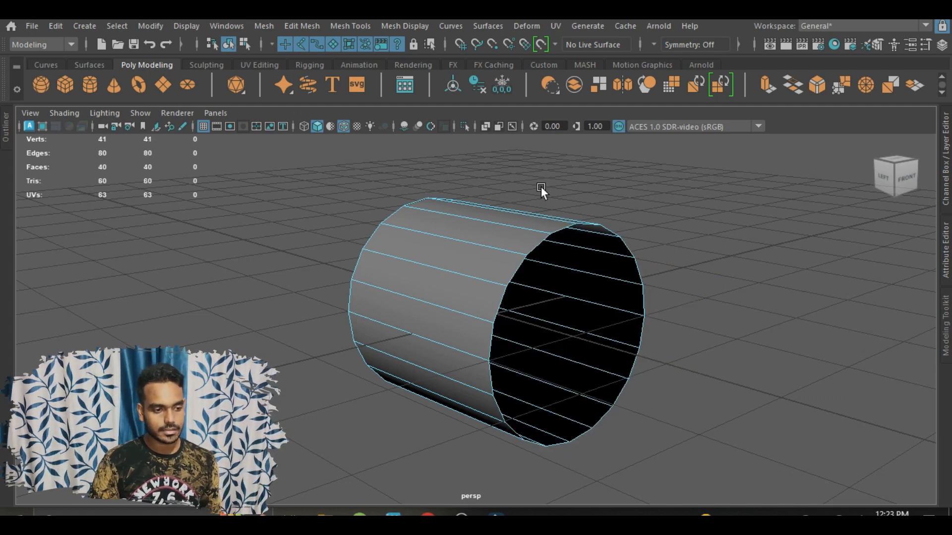
pyautogui.moveTo(541, 187); pyautogui.dragTo(543, 118, button='right')
pyautogui.doubleClick(566, 216)
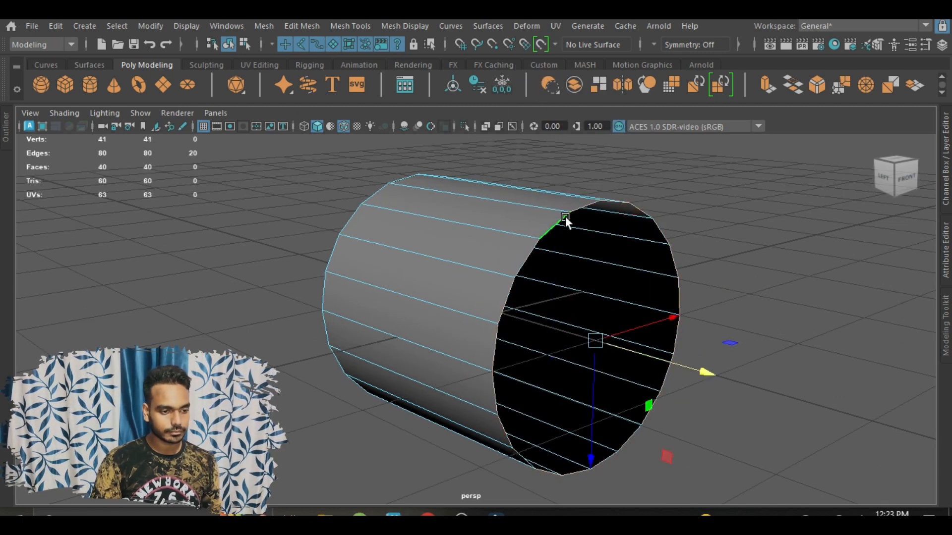
pyautogui.press('r')
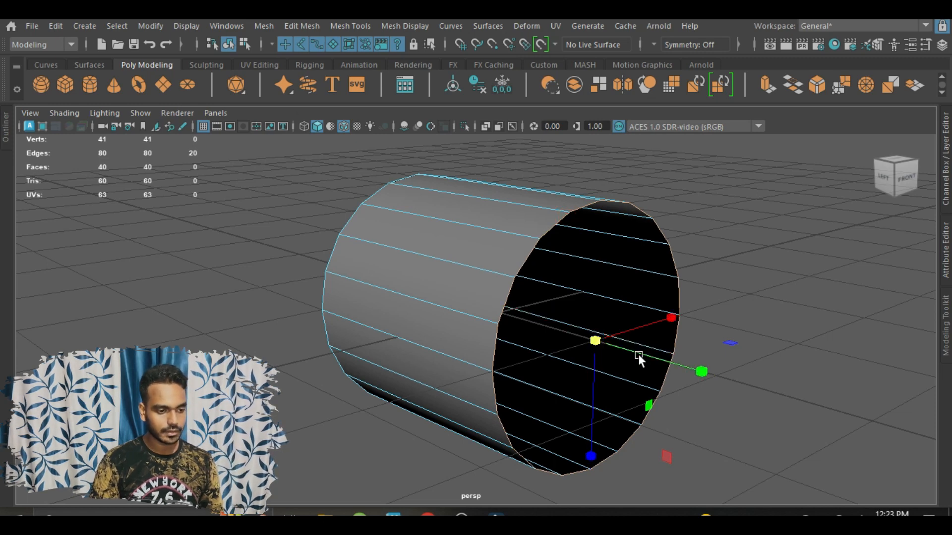
pyautogui.keyDown('shift'); pyautogui.moveTo(600, 343); pyautogui.dragTo(578, 355); pyautogui.keyUp('shift')
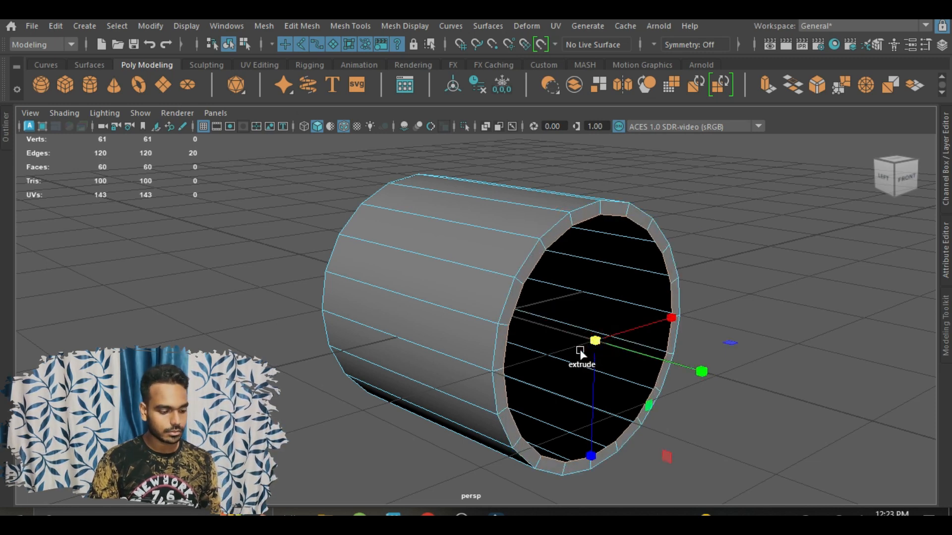
pyautogui.keyDown('shift'); pyautogui.moveTo(674, 364); pyautogui.dragTo(634, 357); pyautogui.keyUp('shift')
pyautogui.keyDown('alt'); pyautogui.moveTo(780, 343); pyautogui.dragTo(650, 324, button='right'); pyautogui.keyUp('alt')
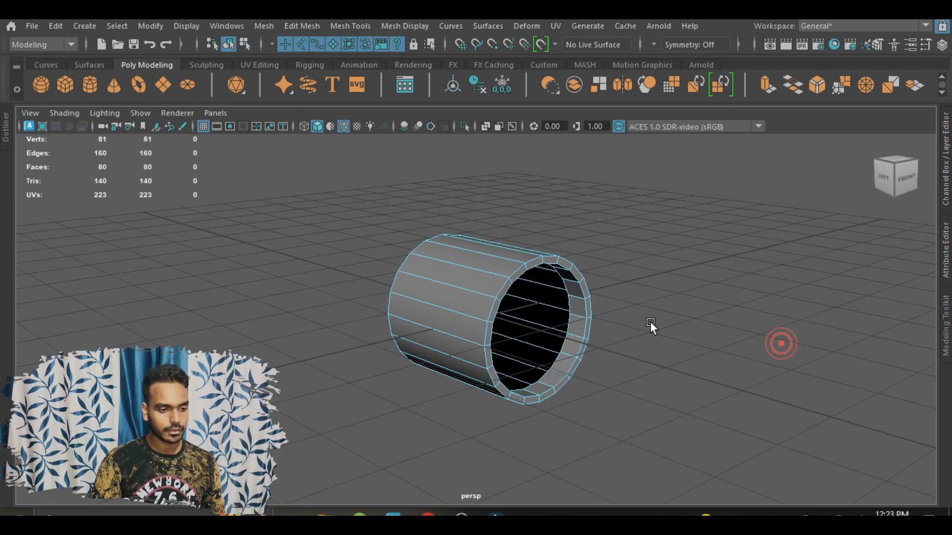
# Select all the cap faces at the closed end, extrude them outward and scale them down to form a taper
pyautogui.moveTo(650, 325)
pyautogui.keyDown('alt'); pyautogui.mouseDown()
pyautogui.moveTo(611, 321)
pyautogui.moveTo(650, 318)
pyautogui.mouseUp(); pyautogui.keyUp('alt')
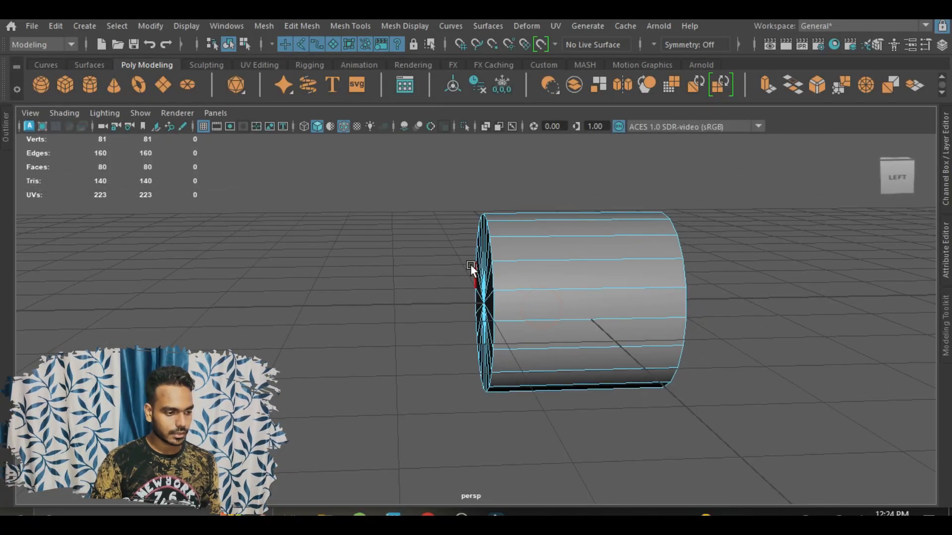
pyautogui.keyDown('alt'); pyautogui.moveTo(472, 268); pyautogui.dragTo(492, 261); pyautogui.keyUp('alt')
pyautogui.moveTo(495, 262)
pyautogui.mouseDown(button='right')
pyautogui.moveTo(496, 200)
pyautogui.moveTo(484, 250)
pyautogui.mouseUp(button='right')
pyautogui.moveTo(485, 250)
pyautogui.keyDown('alt'); pyautogui.mouseDown()
pyautogui.moveTo(502, 245)
pyautogui.moveTo(506, 351)
pyautogui.moveTo(523, 286)
pyautogui.moveTo(510, 268)
pyautogui.mouseUp(); pyautogui.keyUp('alt')
pyautogui.click(501, 244)
pyautogui.keyDown('shift'); pyautogui.moveTo(567, 293); pyautogui.dragTo(464, 305); pyautogui.keyUp('shift')
pyautogui.keyDown('alt'); pyautogui.moveTo(491, 348); pyautogui.dragTo(530, 355); pyautogui.keyUp('alt')
pyautogui.scroll(2, 497, 355)
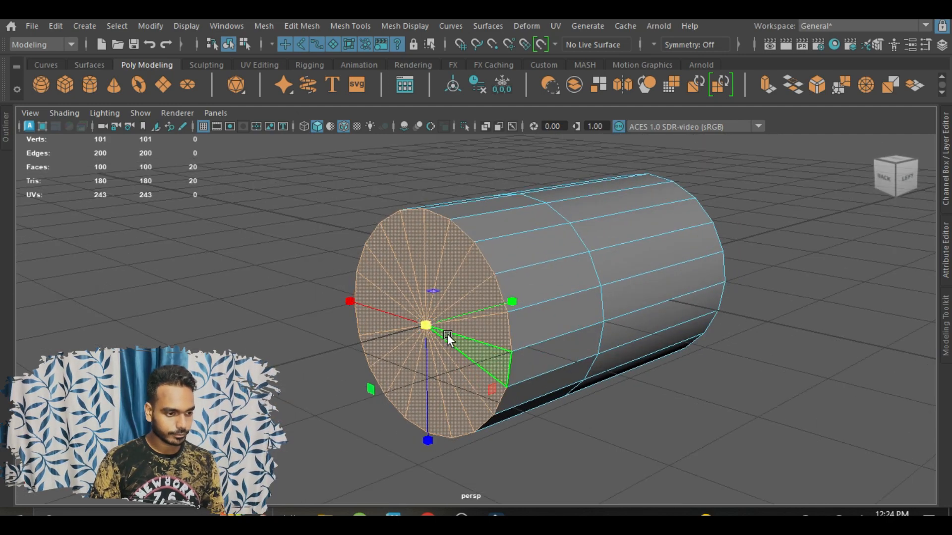
pyautogui.moveTo(424, 326); pyautogui.dragTo(364, 347)
# Select the edge loop where the taper meets the straight body and move it slightly toward the closed end
pyautogui.keyDown('alt'); pyautogui.moveTo(645, 414); pyautogui.dragTo(563, 396); pyautogui.keyUp('alt')
pyautogui.scroll(2, 479, 225)
pyautogui.moveTo(479, 226); pyautogui.dragTo(473, 149, button='right')
pyautogui.doubleClick(469, 240)
pyautogui.press('w')
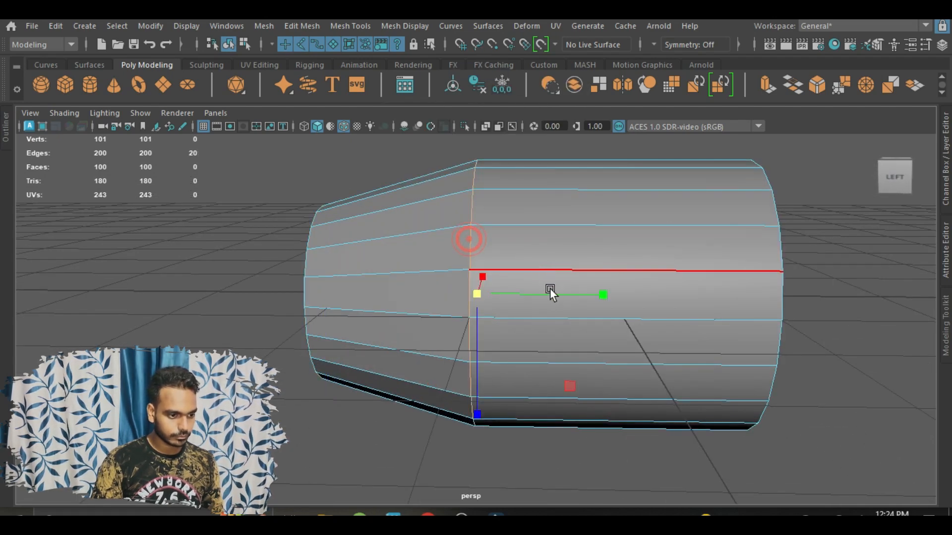
pyautogui.moveTo(557, 293); pyautogui.dragTo(542, 295)
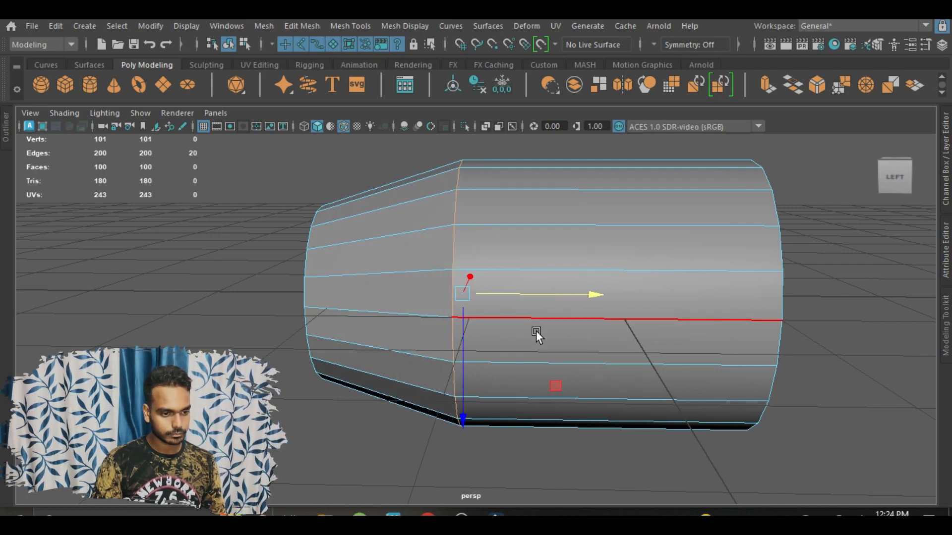
# Insert an edge loop around the middle of the straight body with the Multi-Cut tool
pyautogui.scroll(-5, 543, 345)
pyautogui.keyDown('alt'); pyautogui.moveTo(537, 334); pyautogui.dragTo(473, 251); pyautogui.keyUp('alt')
pyautogui.keyDown('shift'); pyautogui.rightClick(476, 236); pyautogui.keyUp('shift')
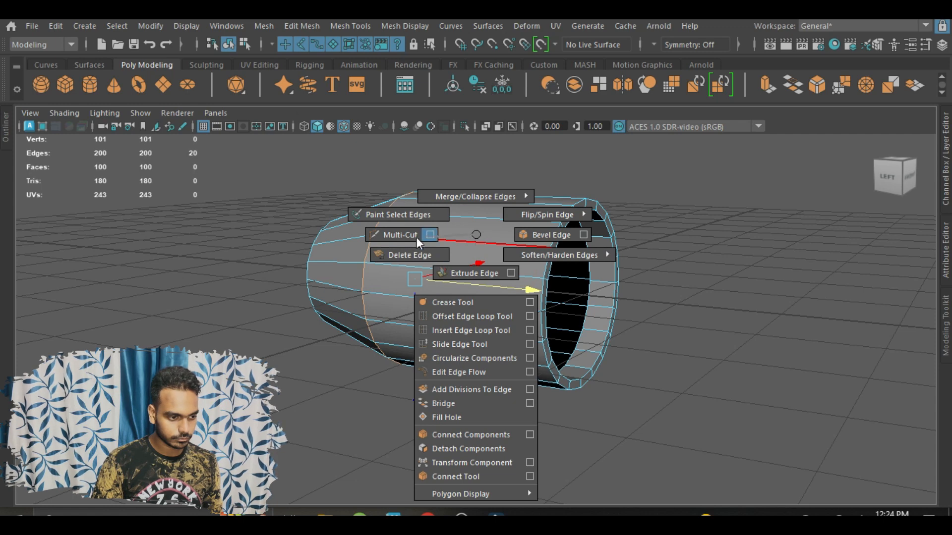
pyautogui.click(401, 234)
pyautogui.keyDown('alt'); pyautogui.moveTo(484, 304); pyautogui.dragTo(548, 330); pyautogui.keyUp('alt')
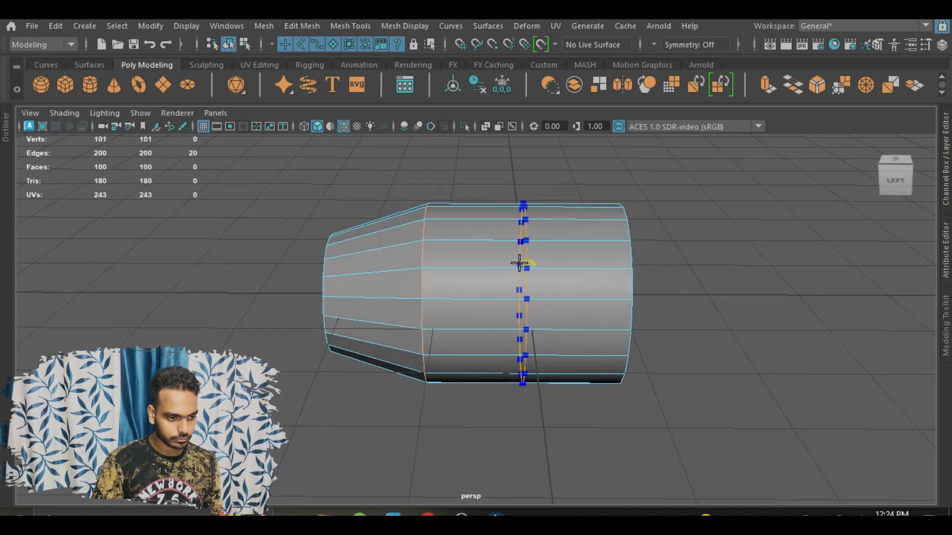
pyautogui.click(519, 269)
pyautogui.keyDown('alt'); pyautogui.moveTo(520, 269); pyautogui.dragTo(522, 293); pyautogui.keyUp('alt')
# Select the new middle edge loop and bevel it with a fraction of 0.1
pyautogui.doubleClick(505, 293)
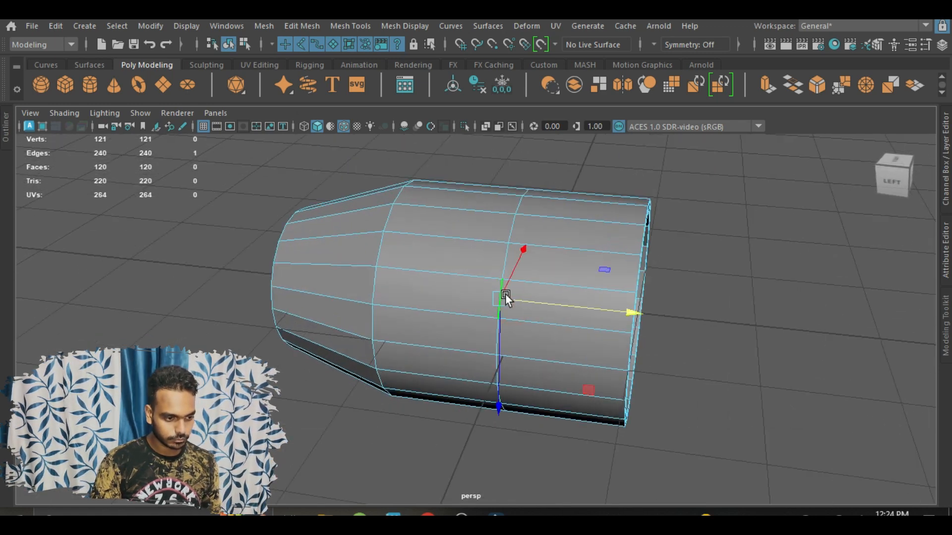
pyautogui.hotkey('ctrl', 'b')
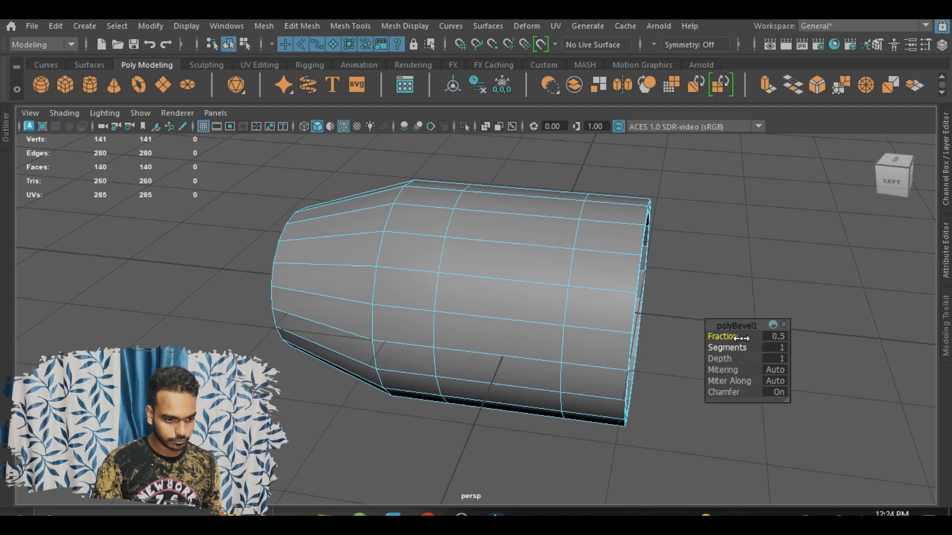
pyautogui.click(774, 336)
pyautogui.write('.1')
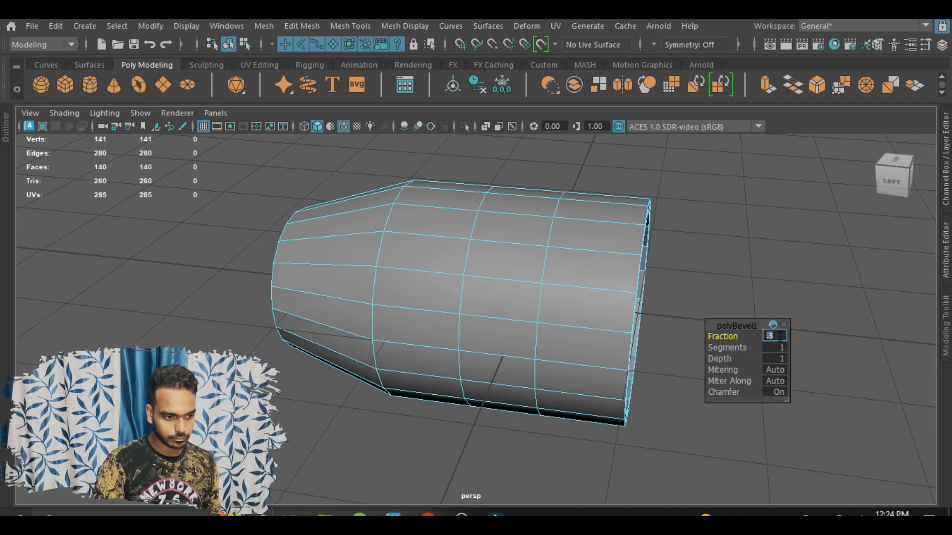
pyautogui.press('Return')
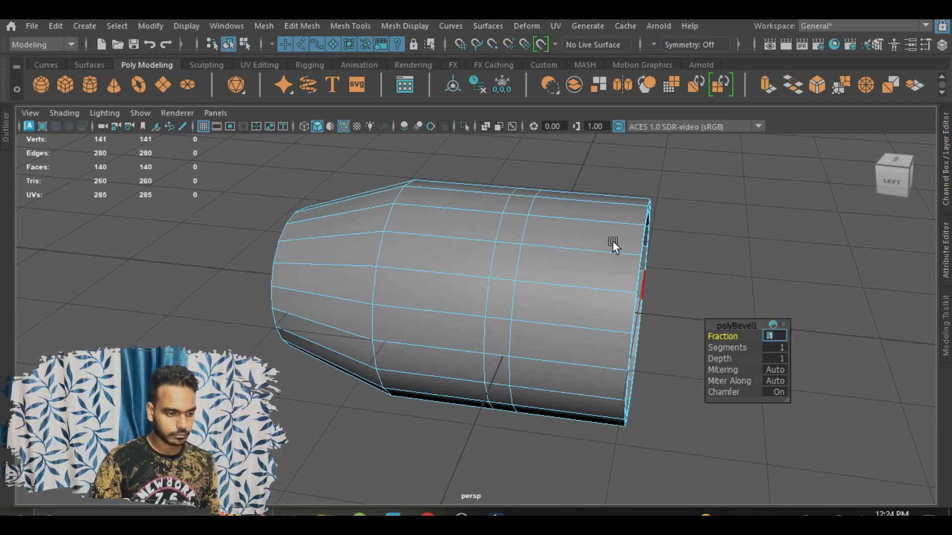
# Select both edge loops of the bevel and scale them closer together along the body's axis
pyautogui.scroll(4, 612, 241)
pyautogui.click(522, 248)
pyautogui.doubleClick(523, 247)
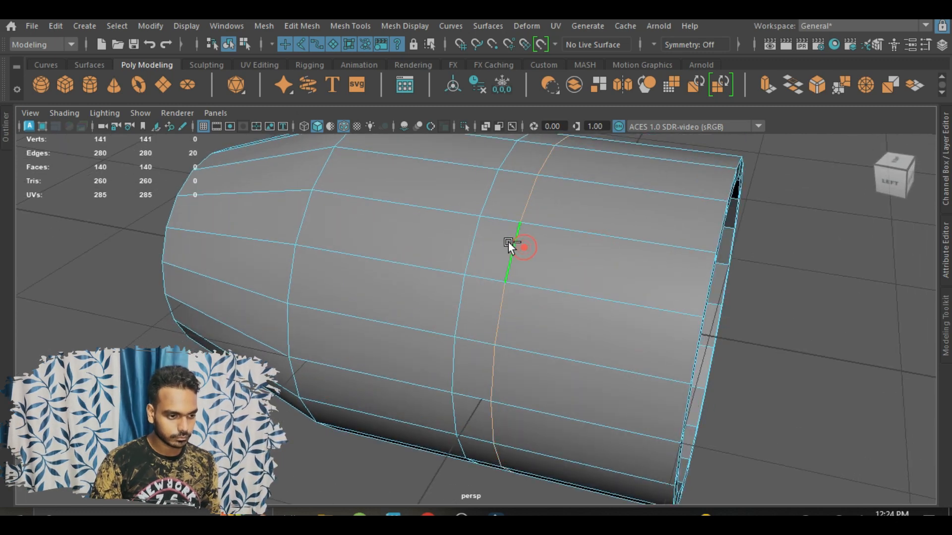
pyautogui.keyDown('shift'); pyautogui.doubleClick(484, 239); pyautogui.keyUp('shift')
pyautogui.press('r')
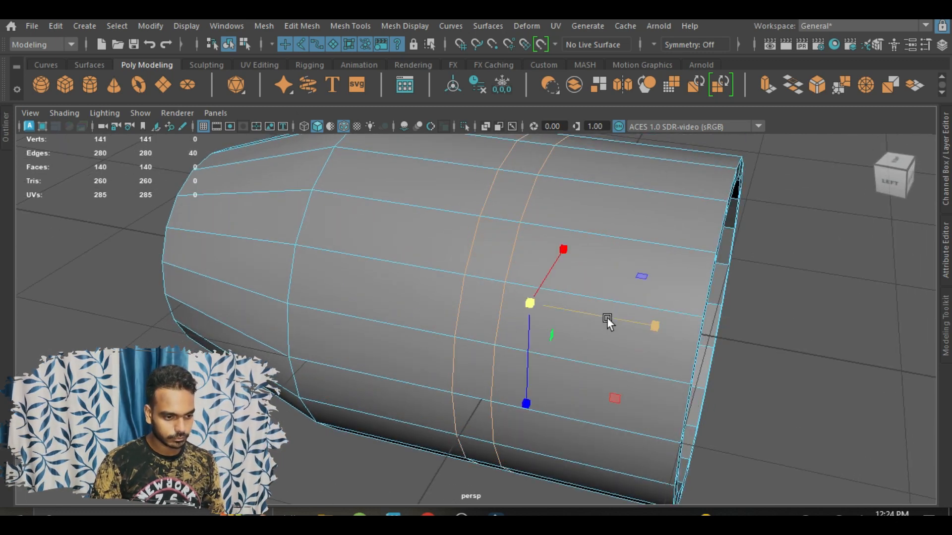
pyautogui.moveTo(605, 319); pyautogui.dragTo(538, 308)
# Select the full ring of narrow faces between the two loops and extrude it with the Scale tool into a thin band detail
pyautogui.moveTo(494, 236); pyautogui.dragTo(492, 146, button='right')
pyautogui.click(501, 231)
pyautogui.keyDown('shift'); pyautogui.doubleClick(482, 296); pyautogui.keyUp('shift')
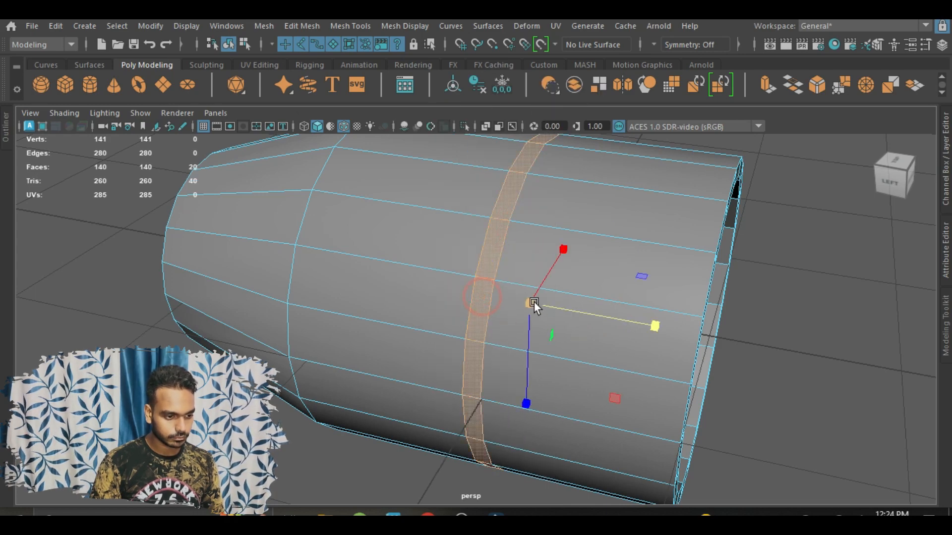
pyautogui.keyDown('shift'); pyautogui.moveTo(532, 302); pyautogui.dragTo(632, 325); pyautogui.keyUp('shift')
pyautogui.scroll(-3, 521, 308)
pyautogui.click(848, 352)
pyautogui.scroll(-3, 590, 305)
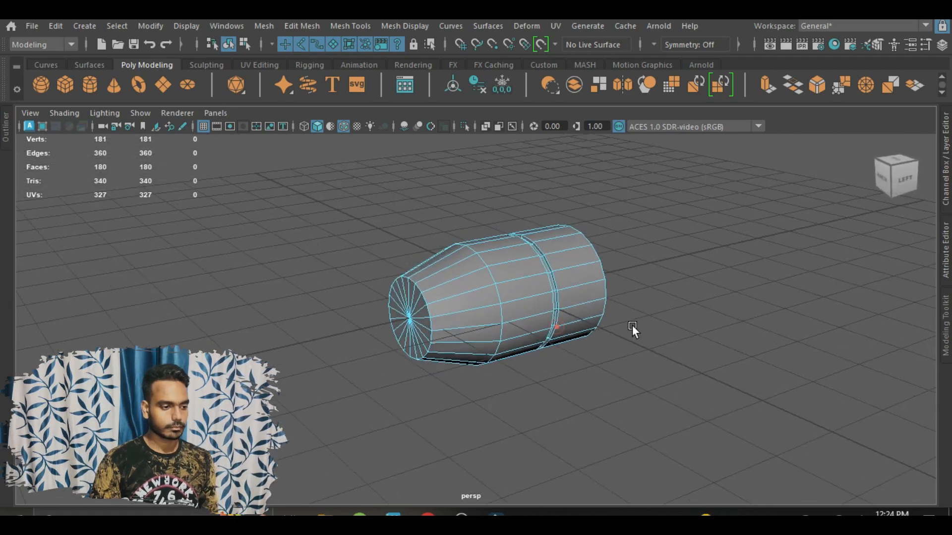
# Select all the triangular cap faces at the tapered closed end, undoing the accidental shift of the cap's centre
pyautogui.scroll(3, 456, 336)
pyautogui.keyDown('alt'); pyautogui.moveTo(455, 336); pyautogui.dragTo(584, 290, button='middle'); pyautogui.keyUp('alt')
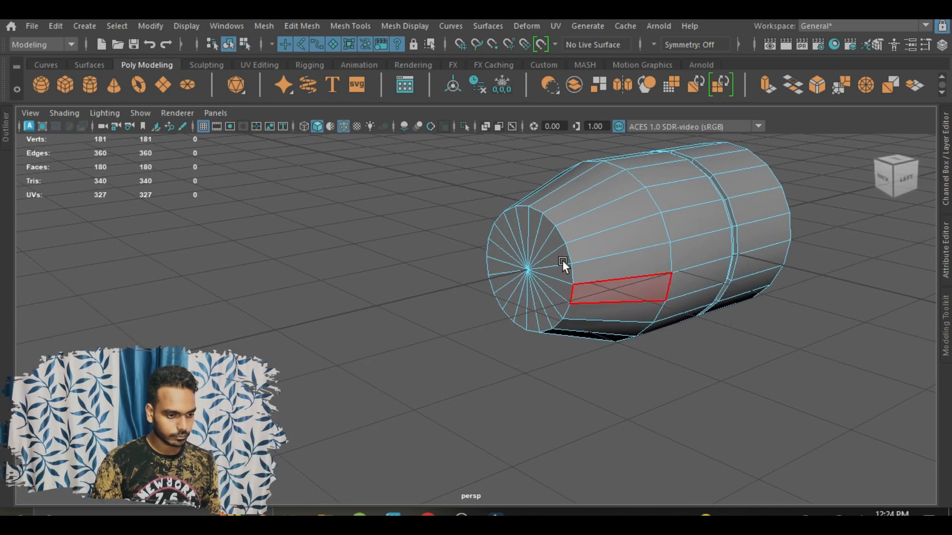
pyautogui.click(542, 235)
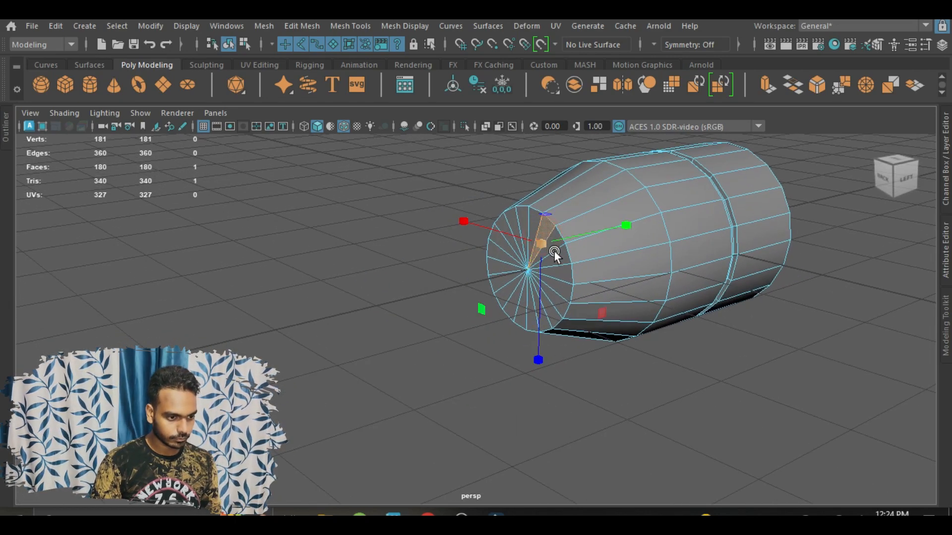
pyautogui.moveTo(533, 220); pyautogui.dragTo(509, 229, button='middle')
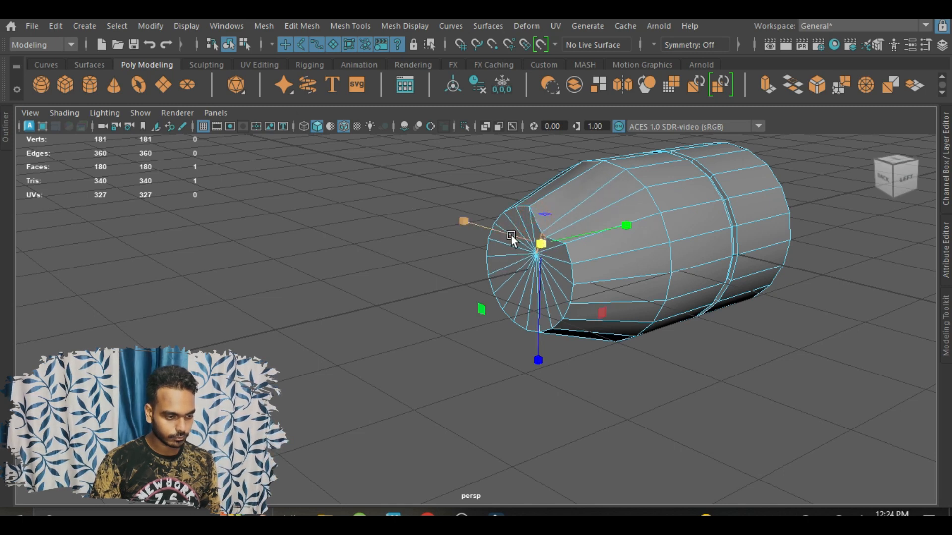
pyautogui.hotkey('ctrl', 'z')
pyautogui.click(533, 219)
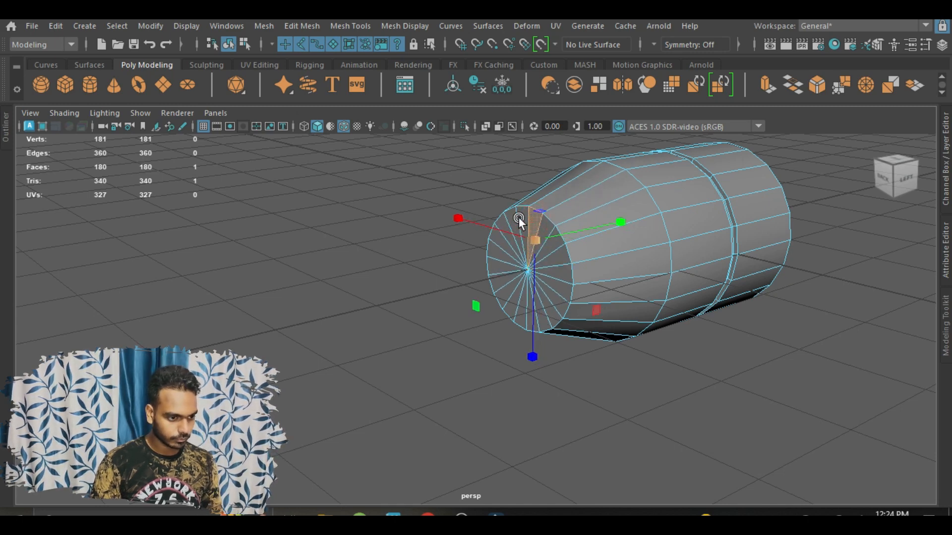
pyautogui.doubleClick(541, 238)
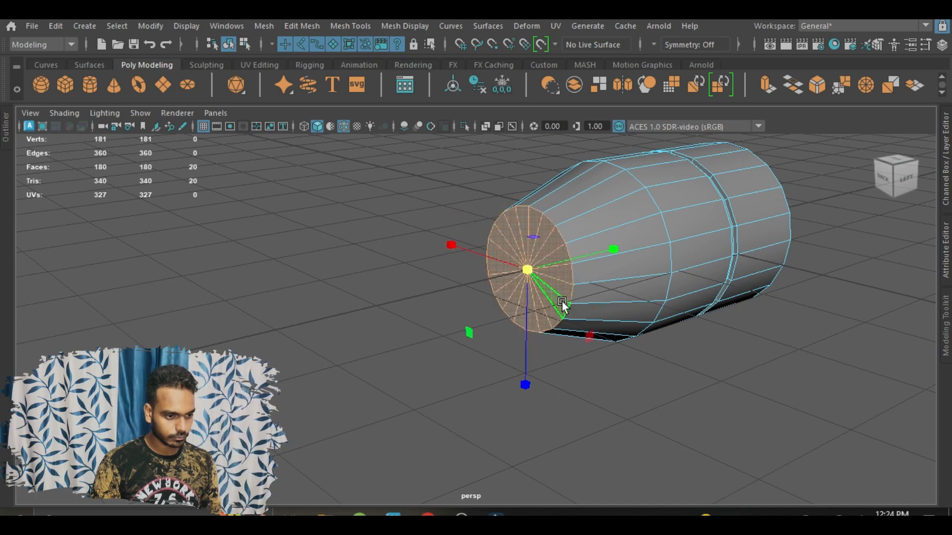
# Extrude the selected cap faces straight outward along the axis into a neck behind the taper
pyautogui.keyDown('alt'); pyautogui.moveTo(561, 301); pyautogui.dragTo(516, 376); pyautogui.keyUp('alt')
pyautogui.hotkey('ctrl', 'e')
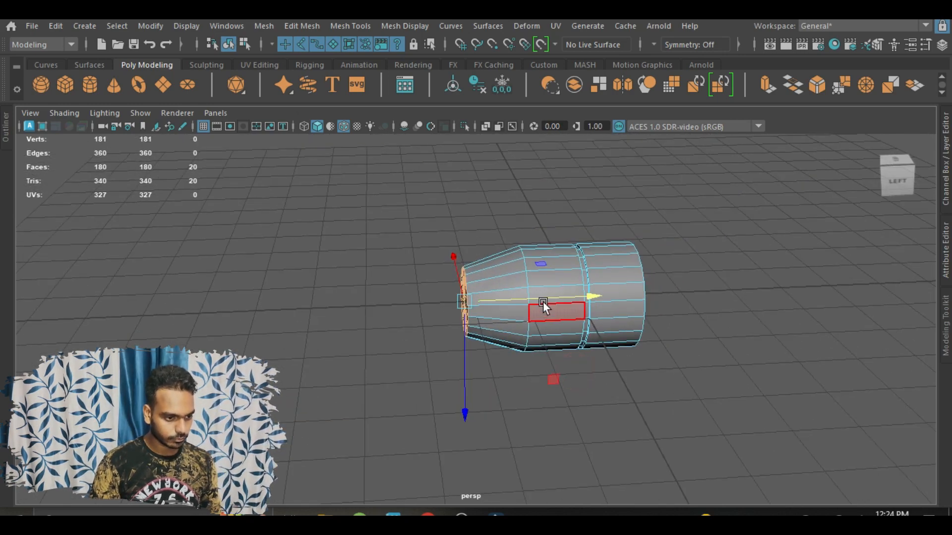
pyautogui.moveTo(546, 299); pyautogui.dragTo(469, 305)
pyautogui.keyDown('alt'); pyautogui.moveTo(512, 376); pyautogui.dragTo(661, 375, button='middle'); pyautogui.keyUp('alt')
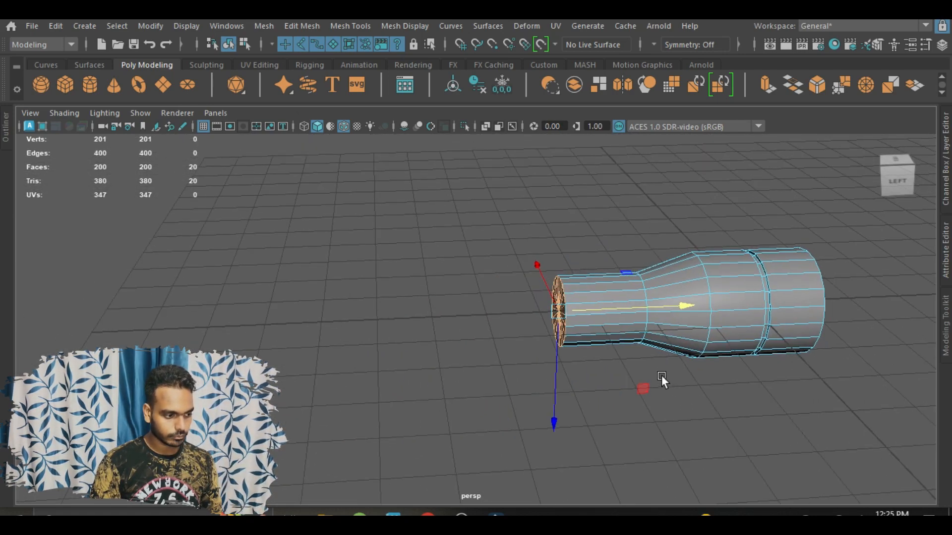
pyautogui.keyDown('alt'); pyautogui.moveTo(638, 375); pyautogui.dragTo(615, 372); pyautogui.keyUp('alt')
pyautogui.moveTo(644, 320)
pyautogui.mouseDown()
pyautogui.moveTo(498, 323)
pyautogui.moveTo(640, 322)
pyautogui.mouseUp()
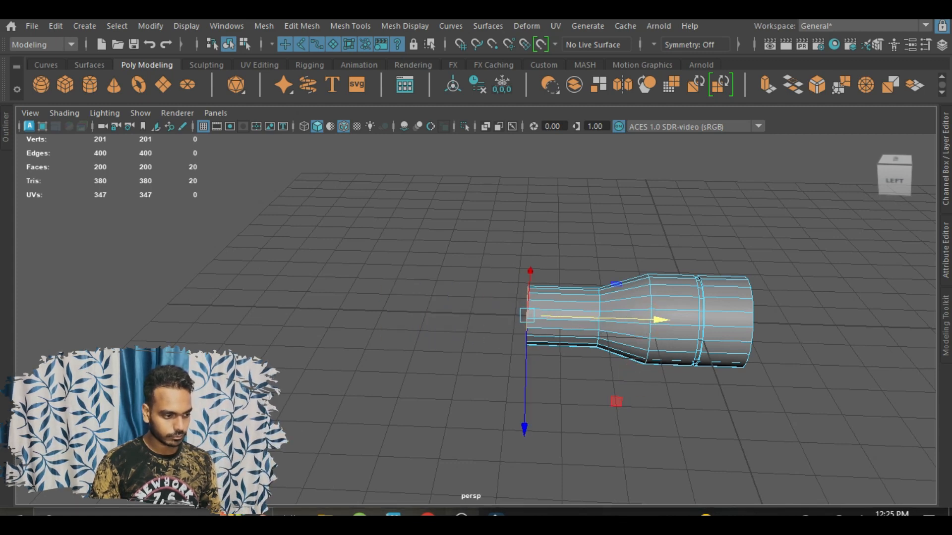
pyautogui.hotkey('ctrl', 'e')
pyautogui.moveTo(629, 319); pyautogui.dragTo(475, 327)
pyautogui.hotkey('ctrl', 'z')
pyautogui.hotkey('ctrl', 'z')
# Move the cap faces farther outward along the axis to lengthen the neck into a long handle
pyautogui.moveTo(643, 320); pyautogui.dragTo(460, 323)
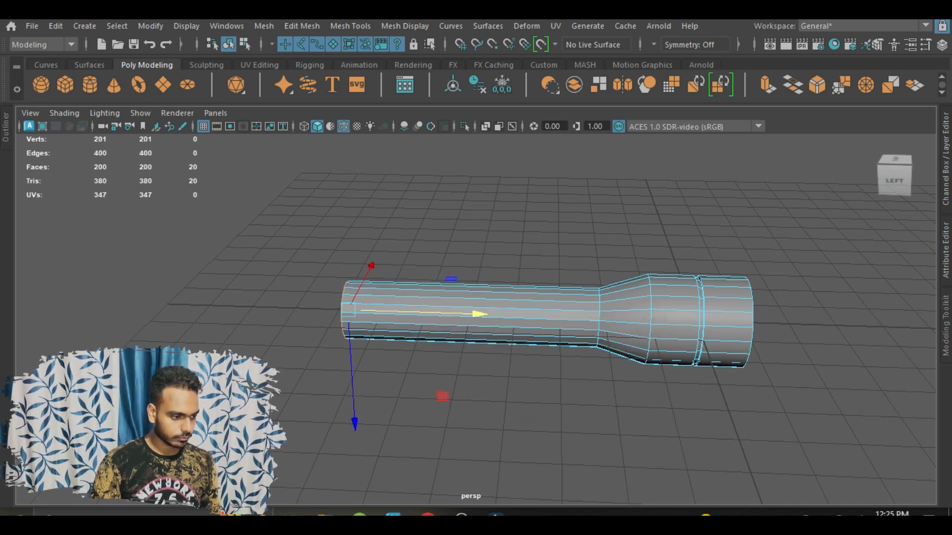
pyautogui.scroll(-2, 501, 375)
pyautogui.keyDown('alt'); pyautogui.moveTo(510, 375); pyautogui.dragTo(608, 382, button='middle'); pyautogui.keyUp('alt')
pyautogui.scroll(1, 570, 358)
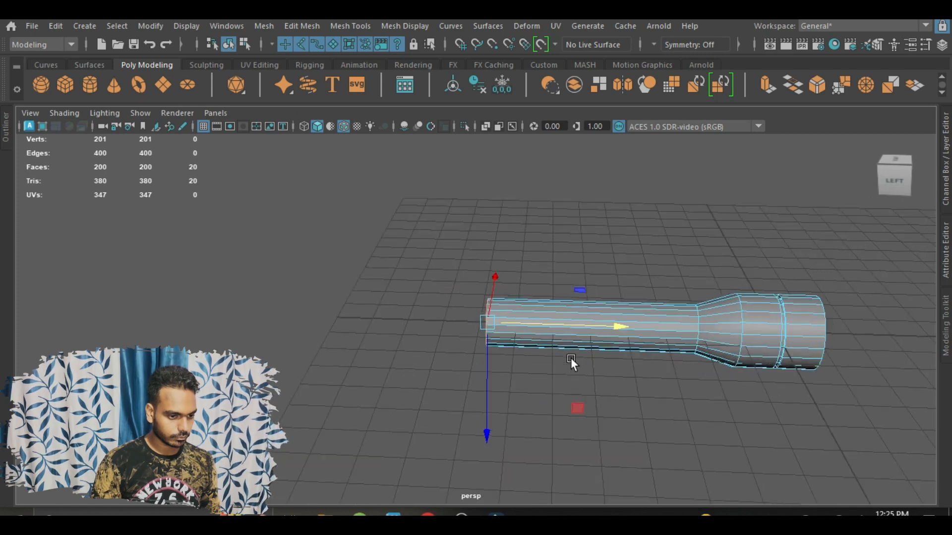
pyautogui.keyDown('alt'); pyautogui.moveTo(570, 358); pyautogui.dragTo(539, 359); pyautogui.keyUp('alt')
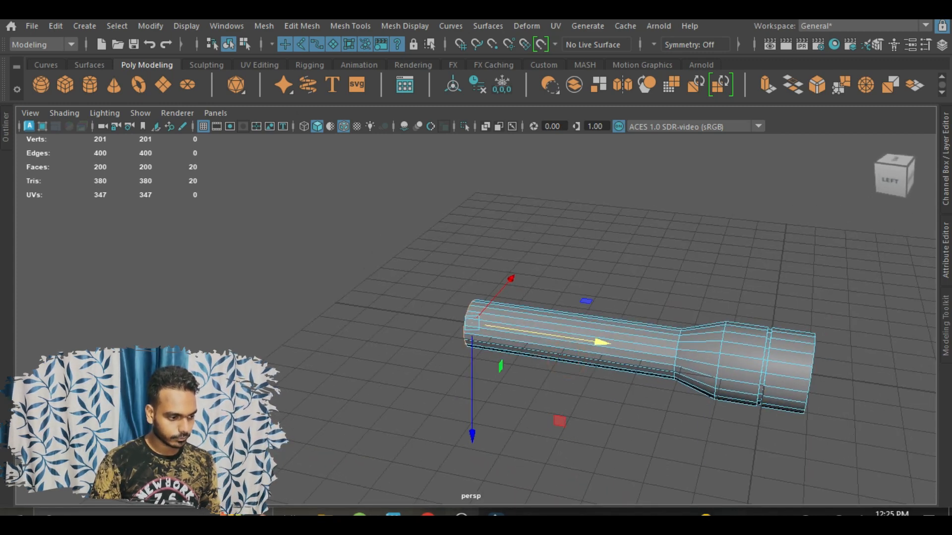
pyautogui.scroll(2, 533, 374)
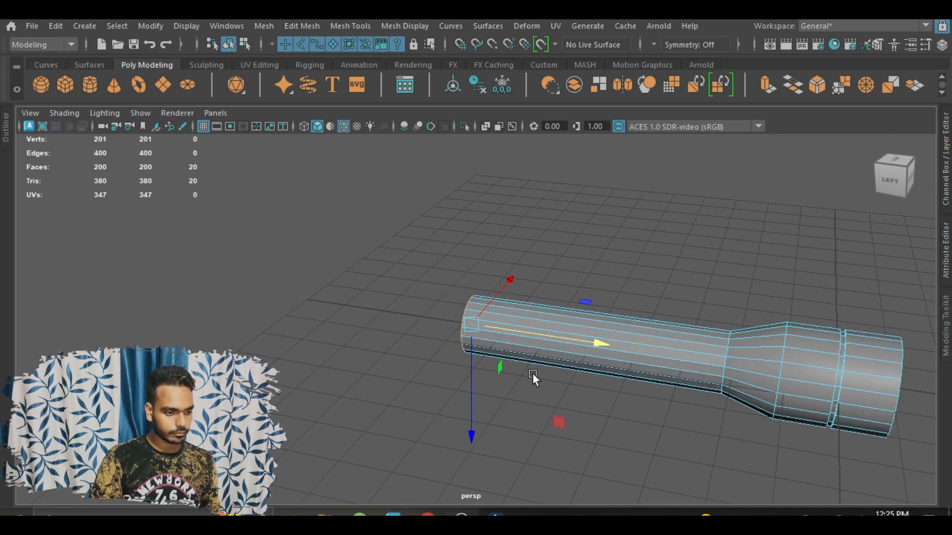
# Extrude the handle's end cap a short distance outward and scale it up into a flare
pyautogui.keyDown('alt'); pyautogui.moveTo(533, 374); pyautogui.dragTo(590, 373); pyautogui.keyUp('alt')
pyautogui.scroll(2, 548, 371)
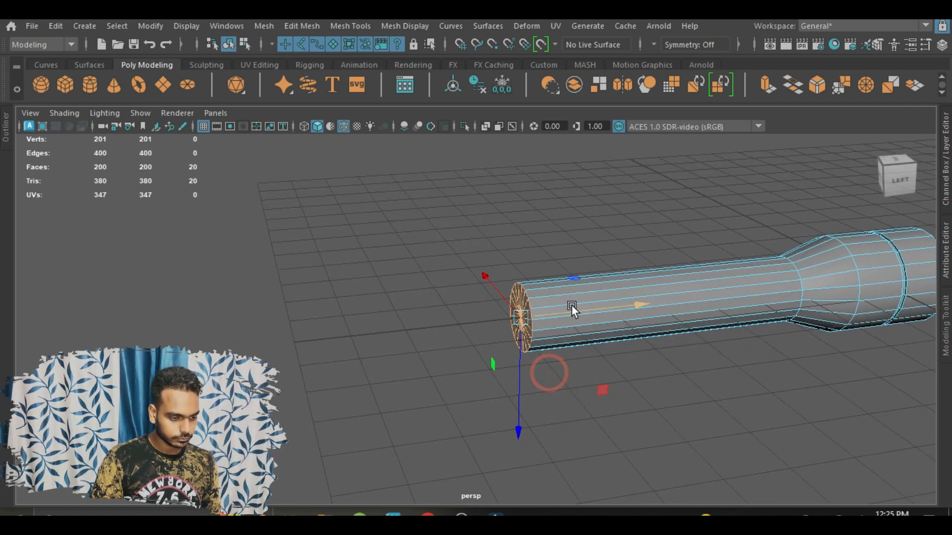
pyautogui.keyDown('shift'); pyautogui.moveTo(583, 309); pyautogui.dragTo(541, 353); pyautogui.keyUp('shift')
pyautogui.scroll(3, 514, 329)
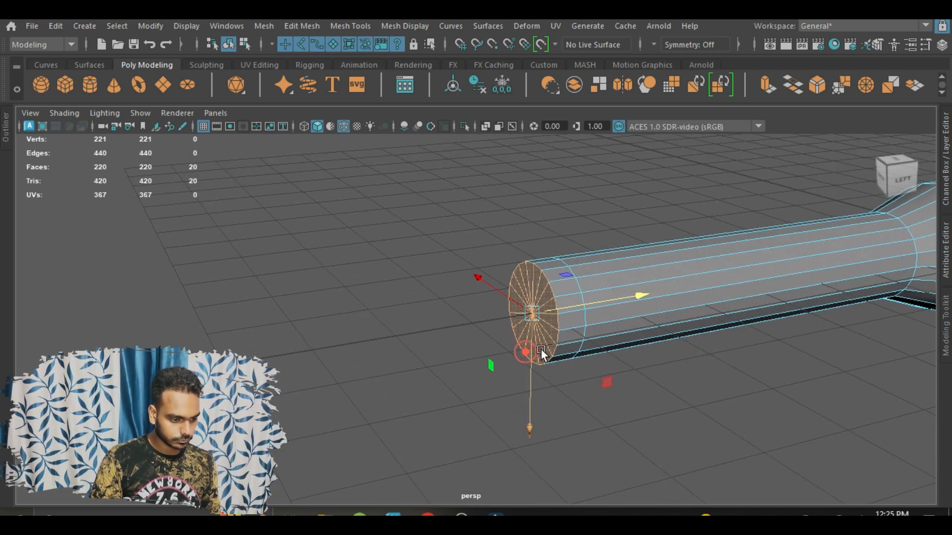
pyautogui.press('r')
pyautogui.moveTo(530, 317); pyautogui.dragTo(577, 308)
# Extrude the flared cap faces straight outward to form a short wide section
pyautogui.press('w')
pyautogui.press('r')
pyautogui.press('w')
pyautogui.hotkey('ctrl', 'e')
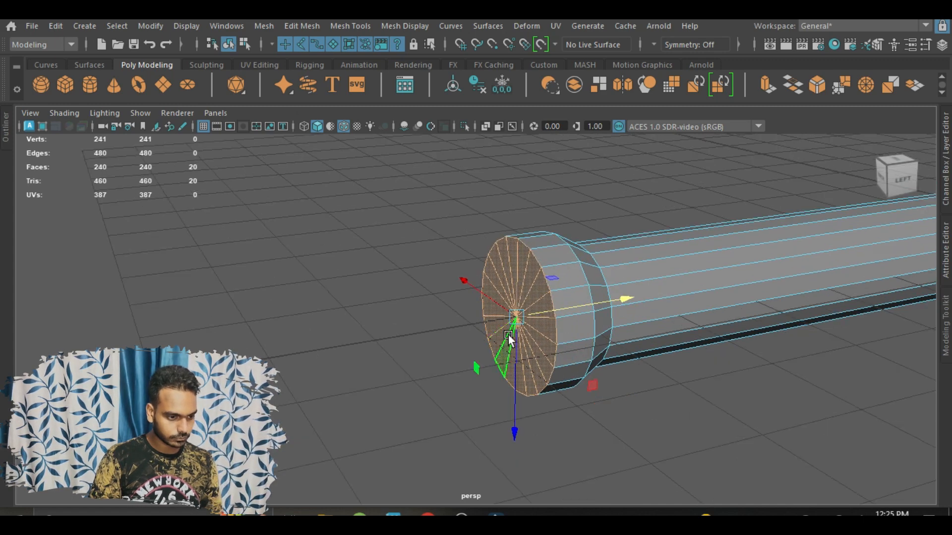
# Extrude the cap again, scale it down and move it outward to taper the end of the wide section
pyautogui.hotkey('ctrl', 'e')
pyautogui.moveTo(515, 322); pyautogui.dragTo(501, 323)
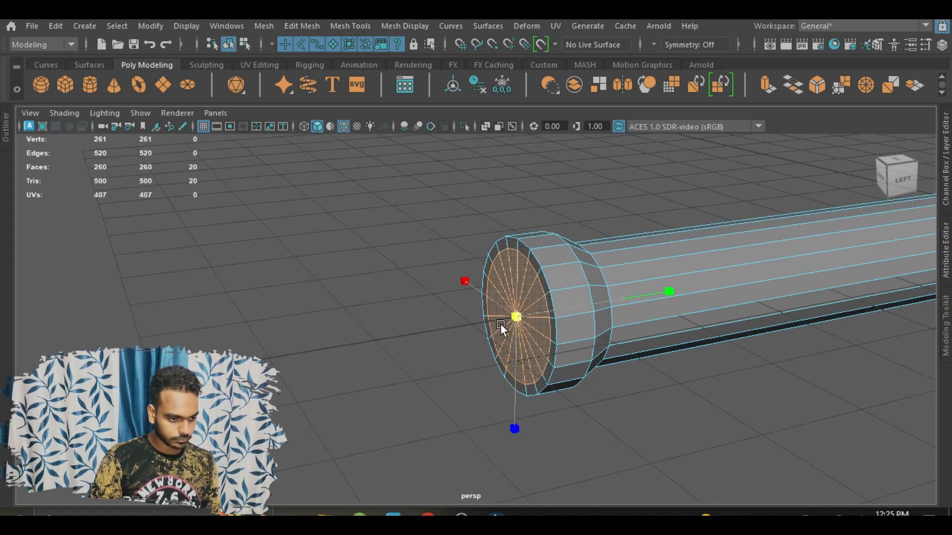
pyautogui.moveTo(574, 311); pyautogui.dragTo(512, 322)
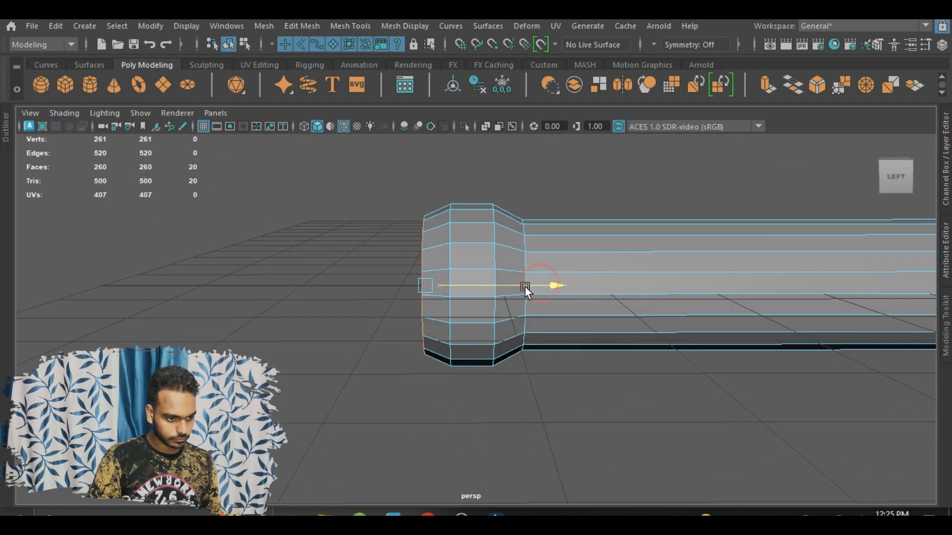
pyautogui.keyDown('alt'); pyautogui.moveTo(522, 288); pyautogui.dragTo(552, 395); pyautogui.keyUp('alt')
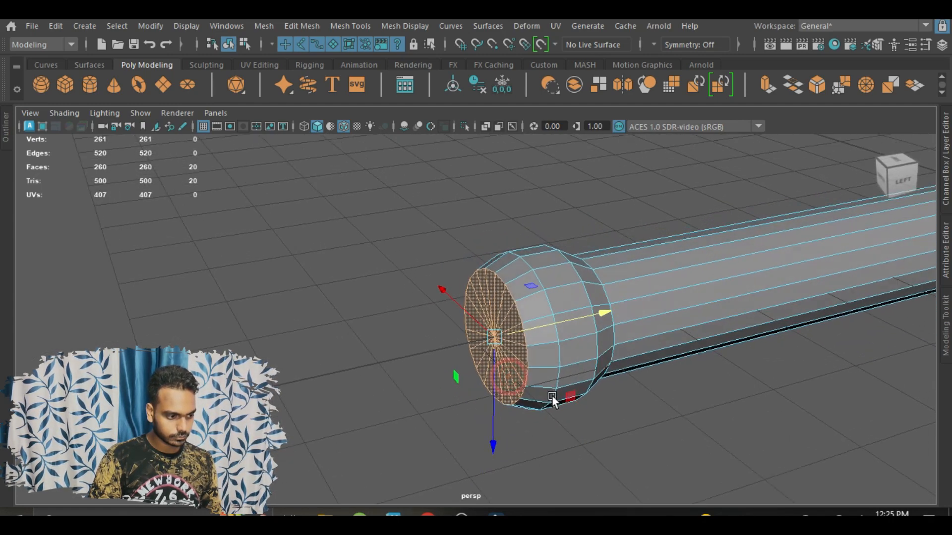
# Extrude the tapered cap faces straight outward into a short collar
pyautogui.hotkey('ctrl', 'e')
pyautogui.moveTo(549, 323); pyautogui.dragTo(531, 329)
pyautogui.press('w')
pyautogui.scroll(2, 485, 339)
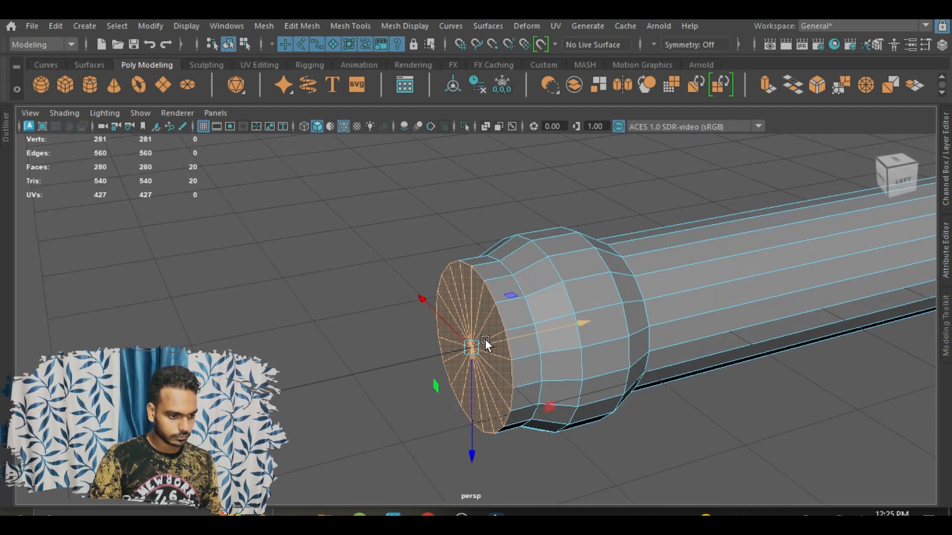
# Extrude the collar's cap, scale it up slightly into a small lip, and extrude it outward along the axis
pyautogui.hotkey('ctrl', 'e')
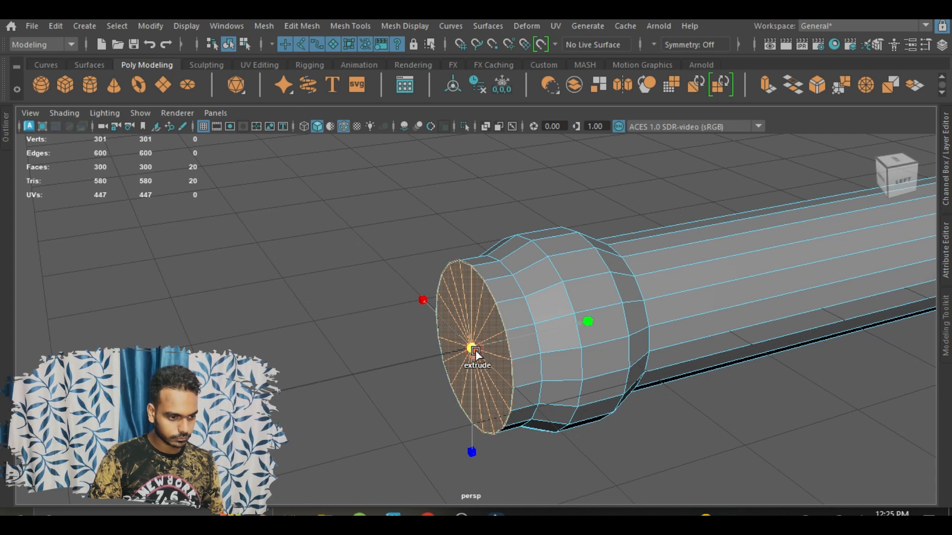
pyautogui.moveTo(474, 349); pyautogui.dragTo(484, 358)
pyautogui.hotkey('ctrl', 'e')
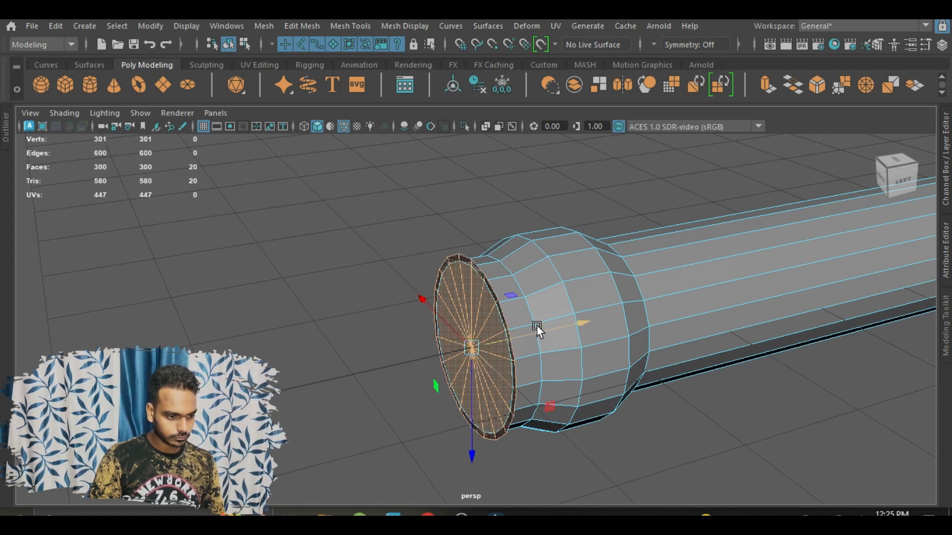
pyautogui.moveTo(535, 327); pyautogui.dragTo(487, 371)
# Extrude the end cap again, enlarge it slightly, and extrude it straight outward into a long tail section
pyautogui.hotkey('ctrl', 'e')
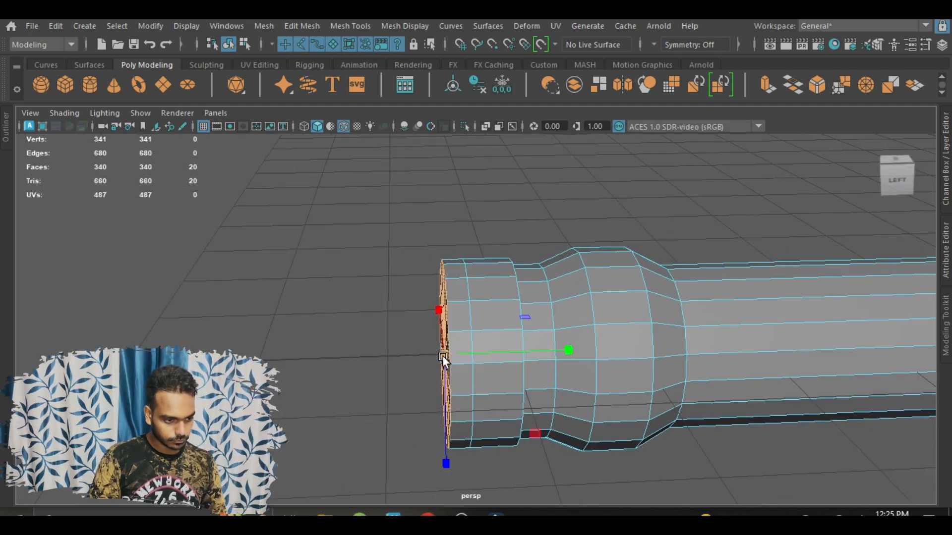
pyautogui.click(448, 356)
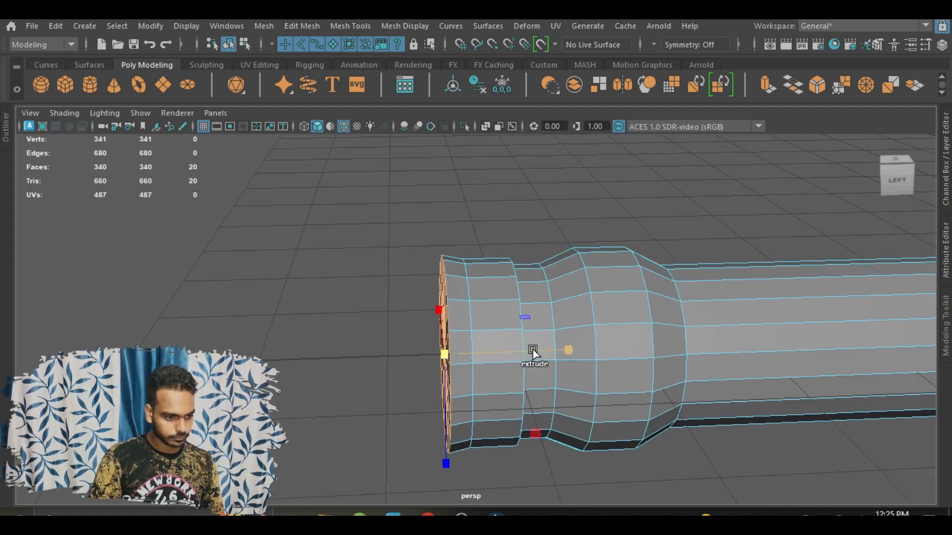
pyautogui.moveTo(551, 349); pyautogui.dragTo(404, 365)
pyautogui.keyDown('alt'); pyautogui.moveTo(391, 402); pyautogui.dragTo(439, 264); pyautogui.keyUp('alt')
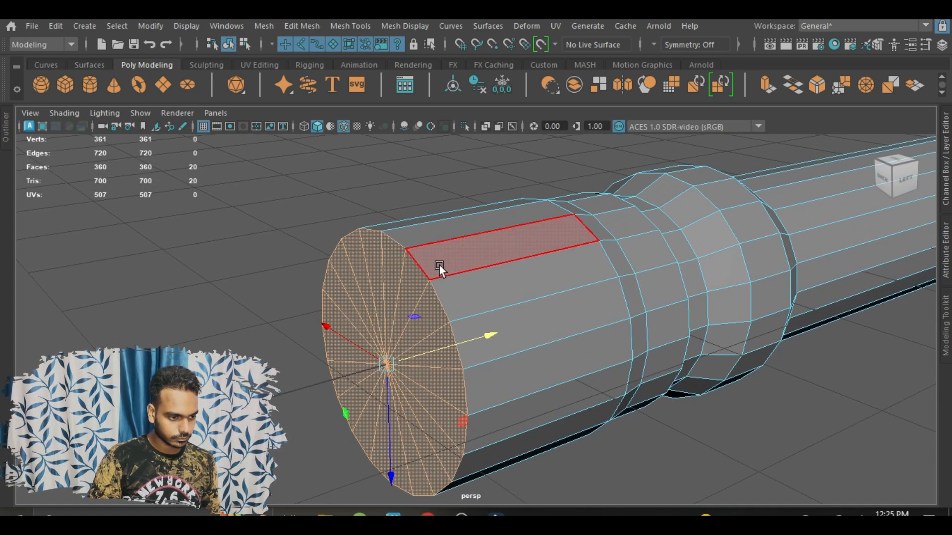
# Delete the 20 triangular faces capping the end of the tail section, leaving it open
pyautogui.click(410, 296)
pyautogui.keyDown('shift'); pyautogui.click(430, 319); pyautogui.keyUp('shift')
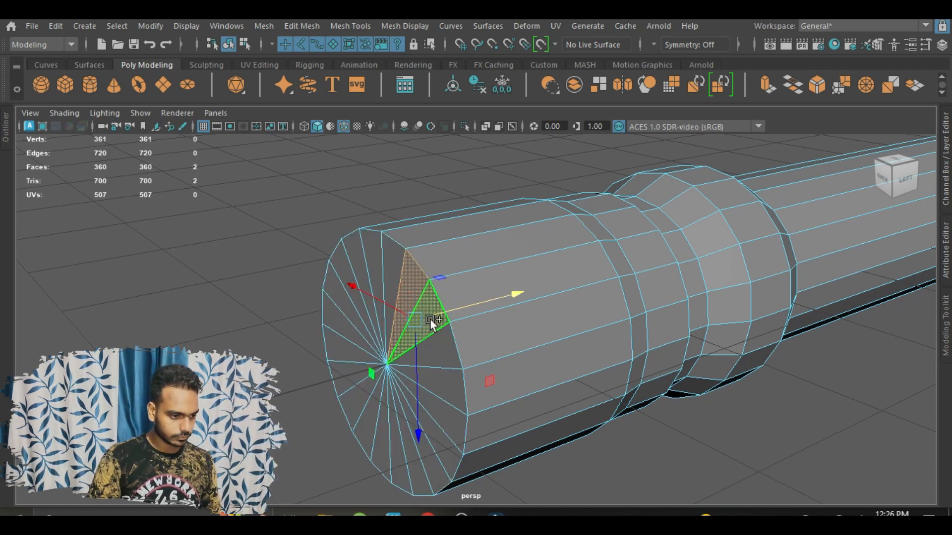
pyautogui.click(389, 266)
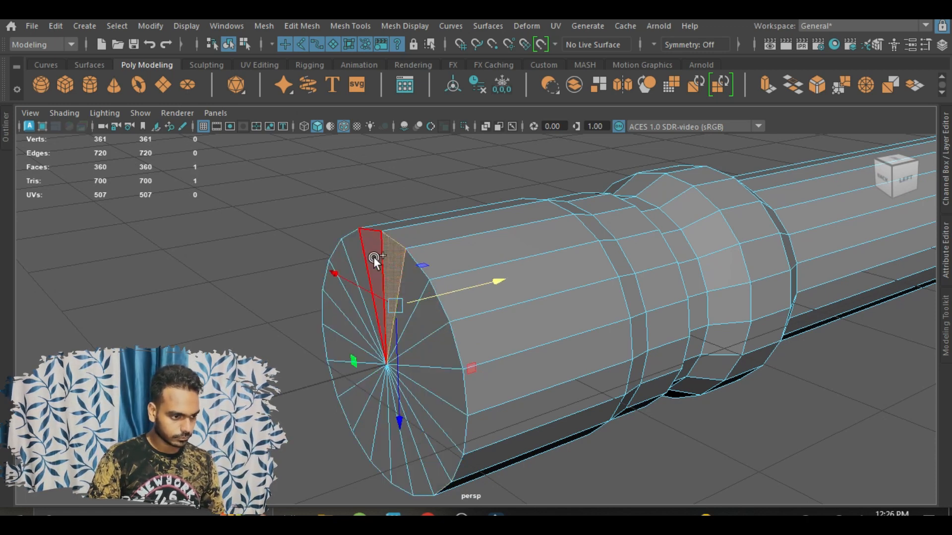
pyautogui.moveTo(374, 257)
pyautogui.keyDown('shift'); pyautogui.mouseDown()
pyautogui.moveTo(349, 303)
pyautogui.moveTo(414, 430)
pyautogui.moveTo(405, 295)
pyautogui.moveTo(435, 346)
pyautogui.mouseUp(); pyautogui.keyUp('shift')
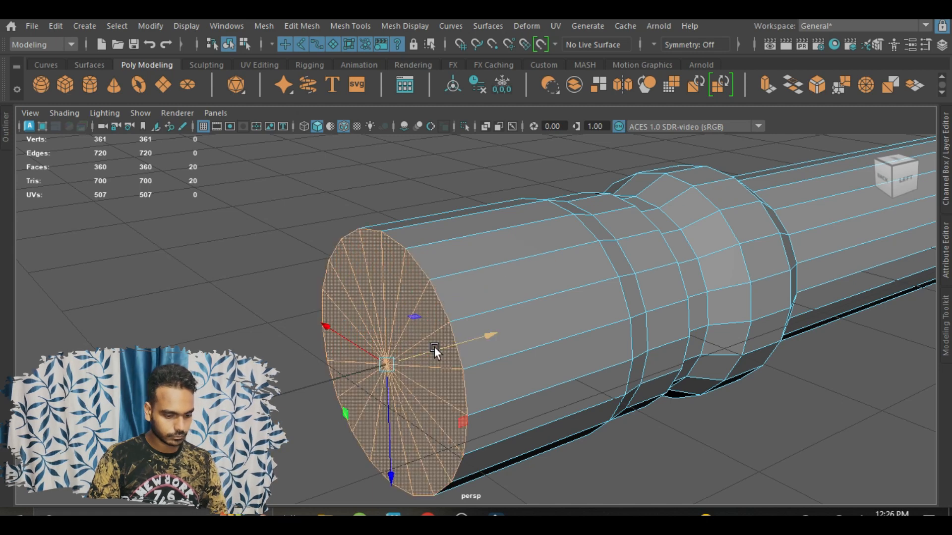
pyautogui.press('Delete')
# Extrude the open tail's border edge loop inward to form a rim, and extrude it into the tube to make an inner wall
pyautogui.moveTo(407, 259); pyautogui.dragTo(387, 52, button='right')
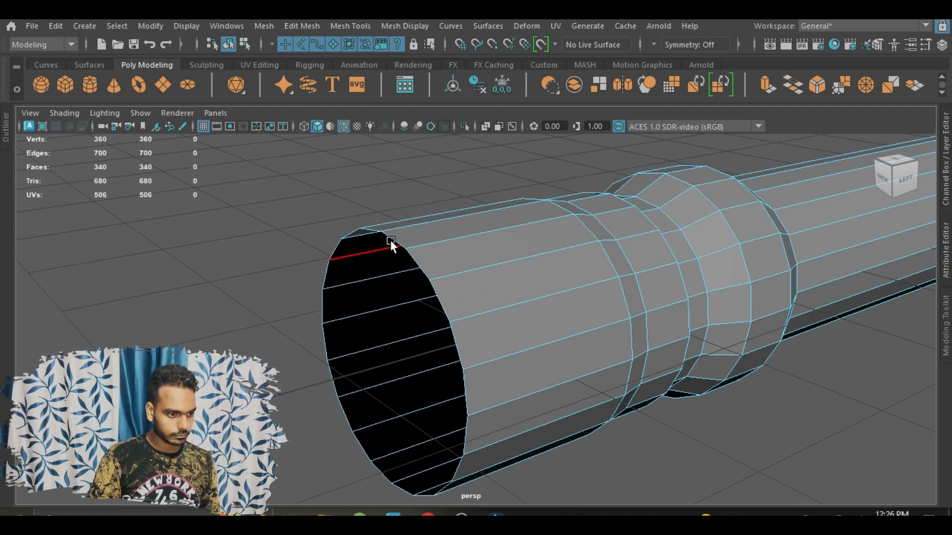
pyautogui.doubleClick(391, 236)
pyautogui.press('r')
pyautogui.keyDown('shift'); pyautogui.moveTo(387, 366); pyautogui.dragTo(435, 350); pyautogui.keyUp('shift')
pyautogui.press('w')
pyautogui.keyDown('alt'); pyautogui.moveTo(488, 382); pyautogui.dragTo(444, 388); pyautogui.keyUp('alt')
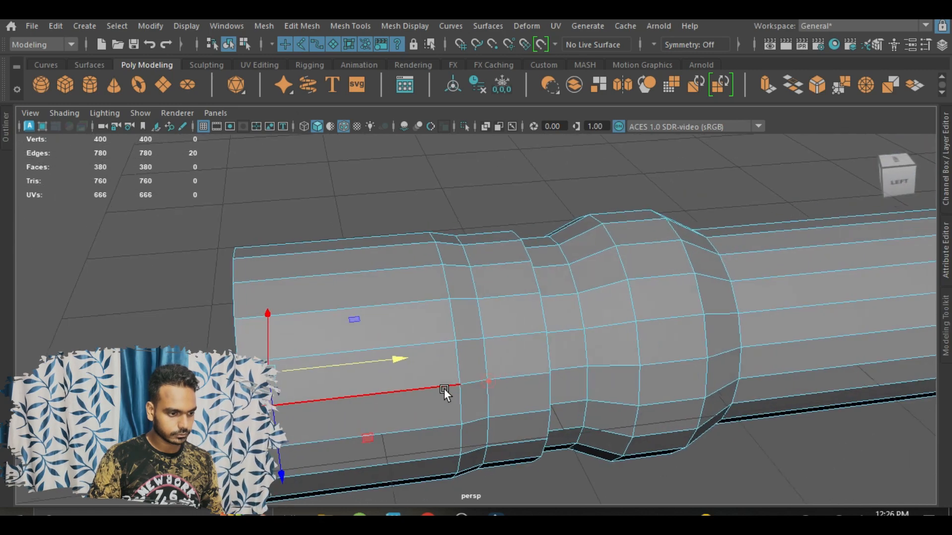
# Insert two closely spaced edge loops around the middle of the tail's straight end section
pyautogui.keyDown('alt'); pyautogui.moveTo(344, 289); pyautogui.dragTo(461, 215); pyautogui.keyUp('alt')
pyautogui.keyDown('shift'); pyautogui.moveTo(455, 212); pyautogui.dragTo(431, 300, button='right'); pyautogui.keyUp('shift')
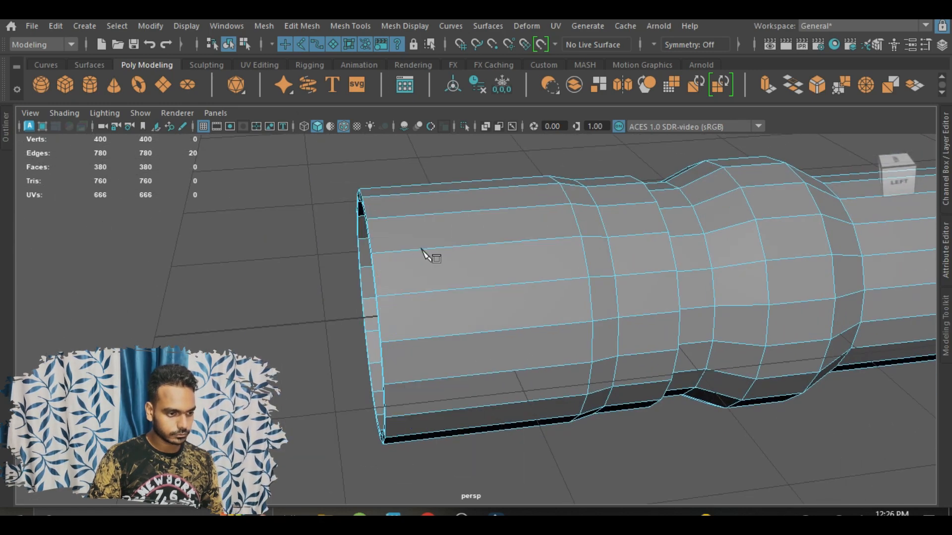
pyautogui.click(447, 246)
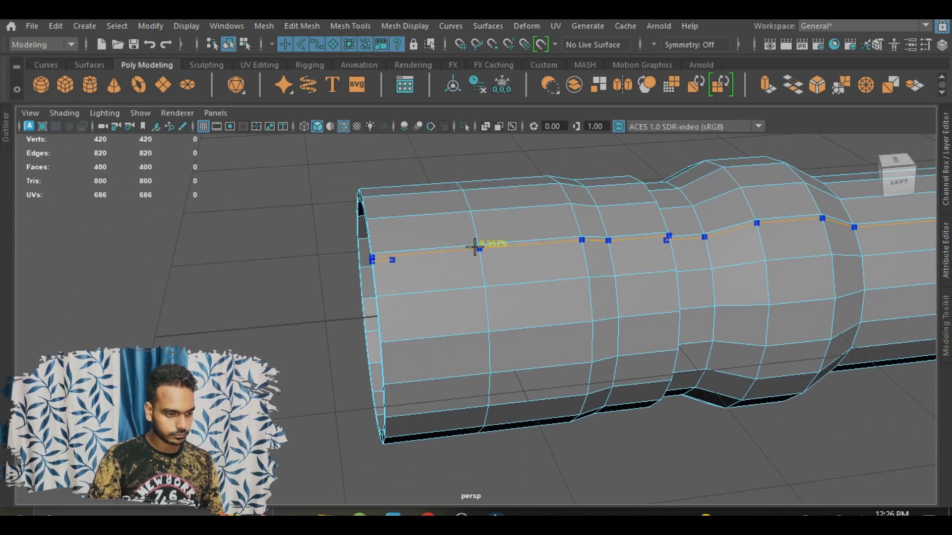
pyautogui.click(472, 244)
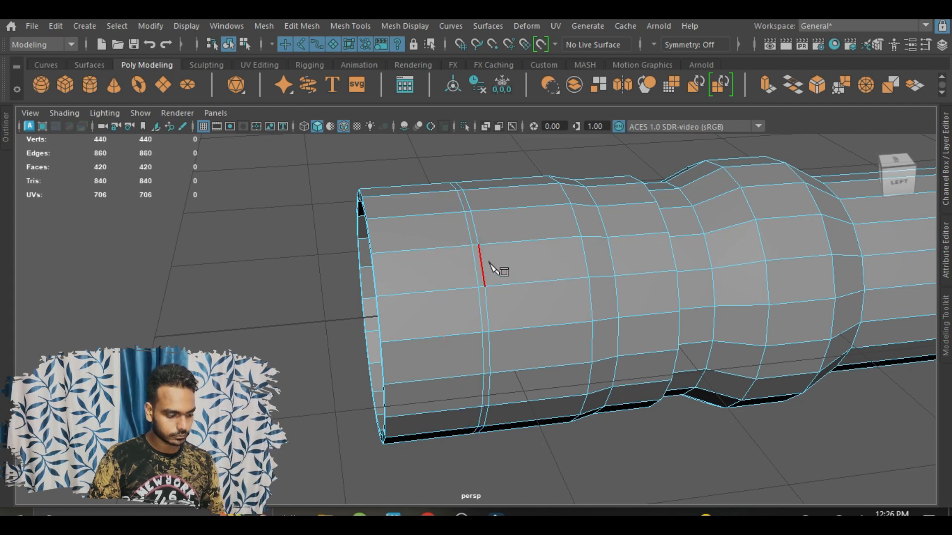
# Select the narrow face ring between the two new edge loops, extrude it, and scale it inward into a groove
pyautogui.scroll(3, 483, 264)
pyautogui.keyDown('alt'); pyautogui.moveTo(483, 260); pyautogui.dragTo(482, 344, button='middle'); pyautogui.keyUp('alt')
pyautogui.moveTo(467, 254); pyautogui.dragTo(463, 148, button='right')
pyautogui.click(463, 224)
pyautogui.keyDown('shift'); pyautogui.doubleClick(476, 274); pyautogui.keyUp('shift')
pyautogui.hotkey('ctrl', 'e')
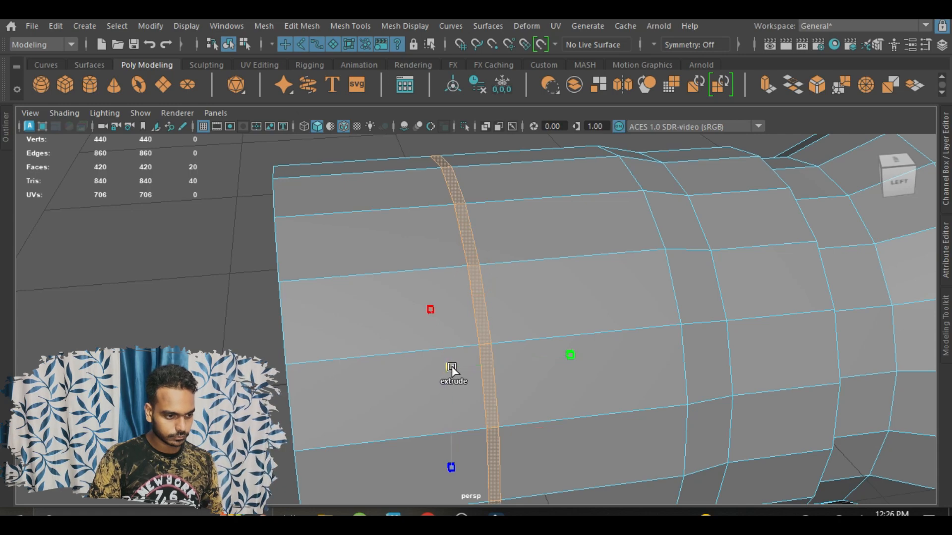
pyautogui.scroll(-5, 456, 355)
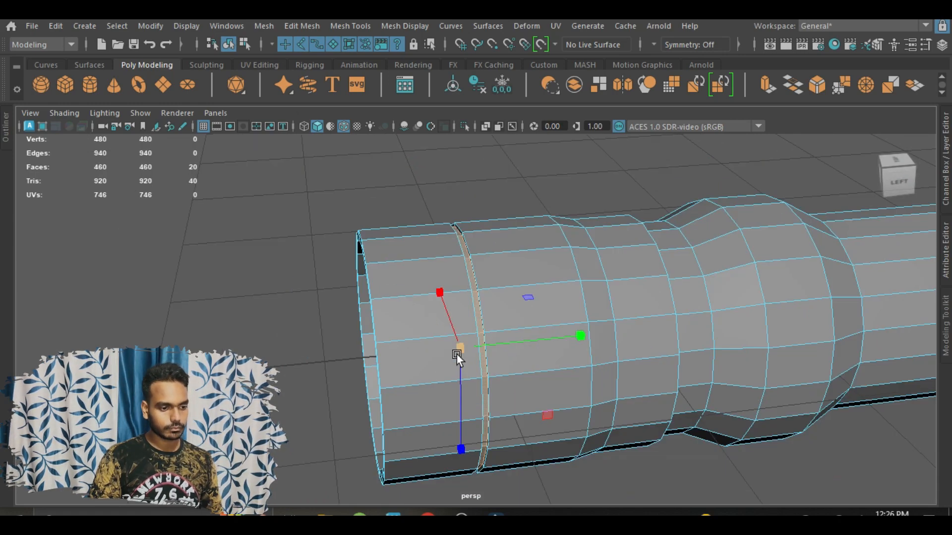
pyautogui.moveTo(456, 355)
pyautogui.keyDown('alt'); pyautogui.mouseDown()
pyautogui.moveTo(554, 323)
pyautogui.moveTo(448, 340)
pyautogui.mouseUp(); pyautogui.keyUp('alt')
# Return to object mode, deselect the model, and examine the whole flashlight from the tail and the head
pyautogui.moveTo(516, 448); pyautogui.dragTo(507, 388, button='right')
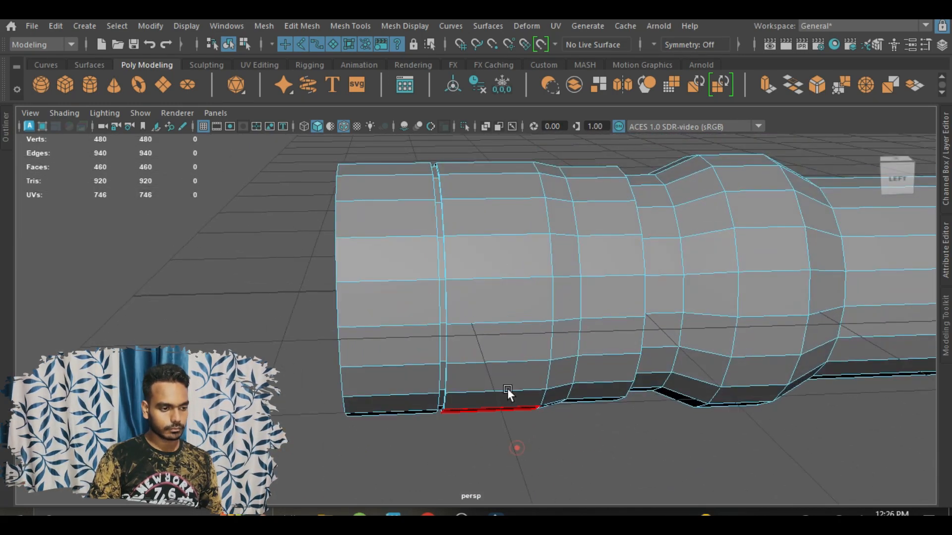
pyautogui.scroll(-5, 527, 405)
pyautogui.keyDown('alt'); pyautogui.moveTo(527, 405); pyautogui.dragTo(424, 404); pyautogui.keyUp('alt')
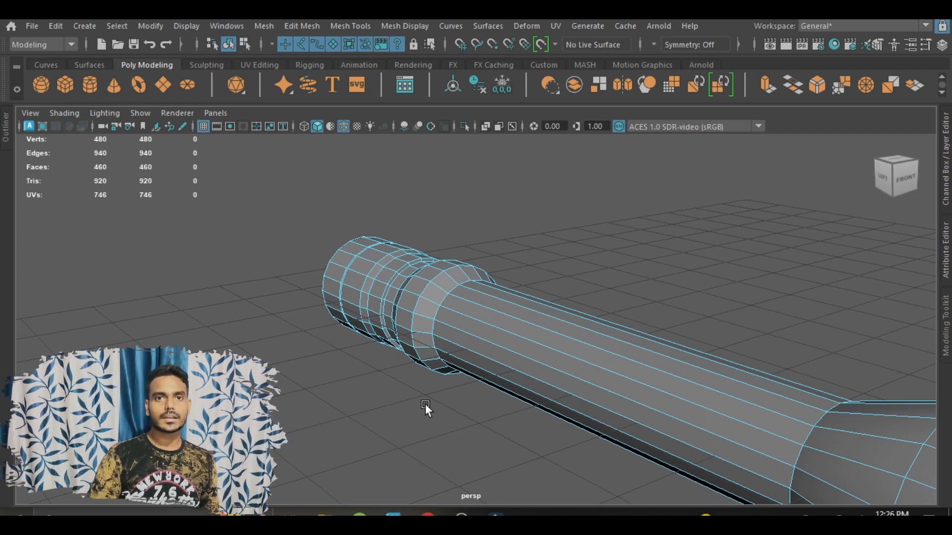
pyautogui.scroll(-4, 455, 385)
pyautogui.keyDown('alt'); pyautogui.moveTo(489, 329); pyautogui.dragTo(450, 325); pyautogui.keyUp('alt')
pyautogui.scroll(-5, 418, 299)
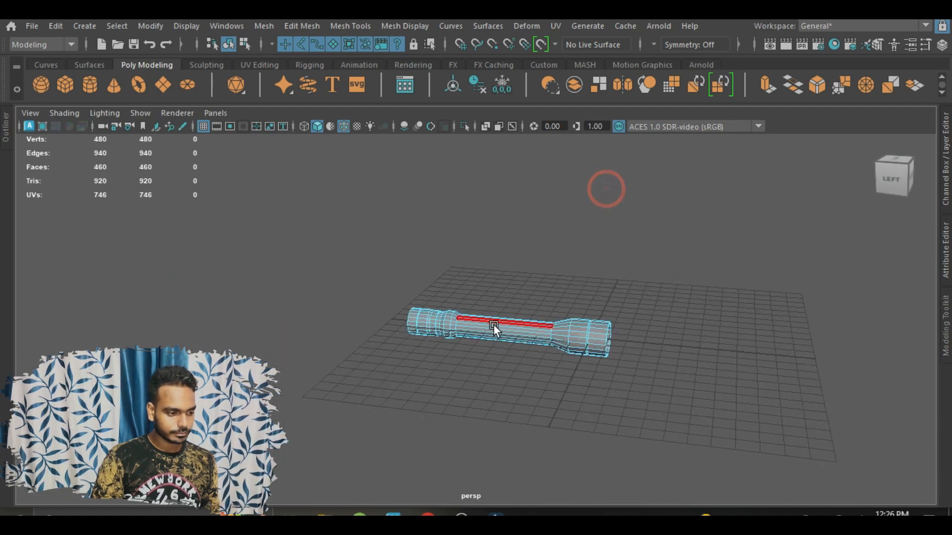
pyautogui.scroll(2, 492, 324)
pyautogui.scroll(2, 477, 318)
pyautogui.keyDown('alt'); pyautogui.moveTo(504, 298); pyautogui.dragTo(478, 290); pyautogui.keyUp('alt')
pyautogui.moveTo(503, 297); pyautogui.dragTo(554, 173, button='right')
pyautogui.click(554, 173)
pyautogui.keyDown('alt'); pyautogui.moveTo(531, 278); pyautogui.dragTo(471, 259); pyautogui.keyUp('alt')
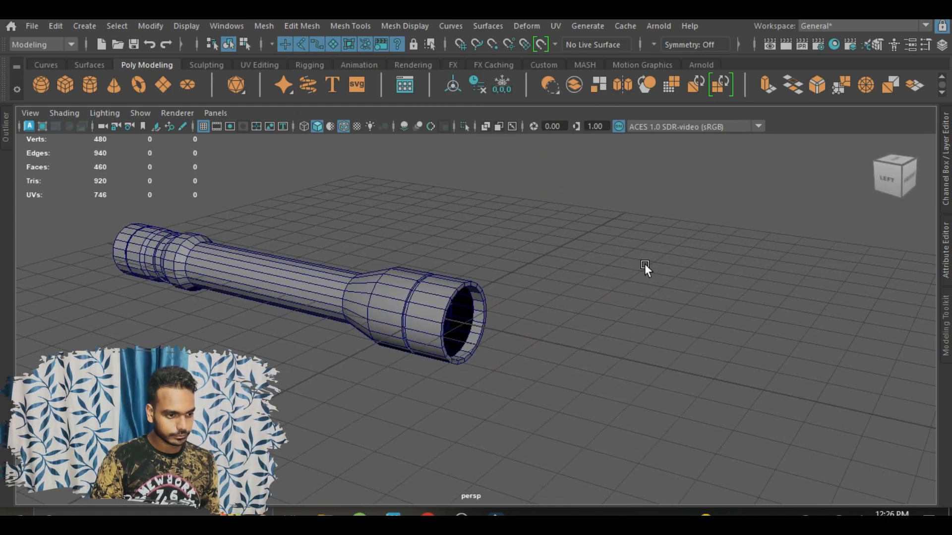
# Create a polygon sphere and move it along the flashlight's axis to just in front of the head opening
pyautogui.keyDown('shift'); pyautogui.moveTo(549, 247); pyautogui.dragTo(623, 206, button='right'); pyautogui.keyUp('shift')
pyautogui.scroll(3, 517, 302)
pyautogui.moveTo(481, 330); pyautogui.dragTo(665, 357)
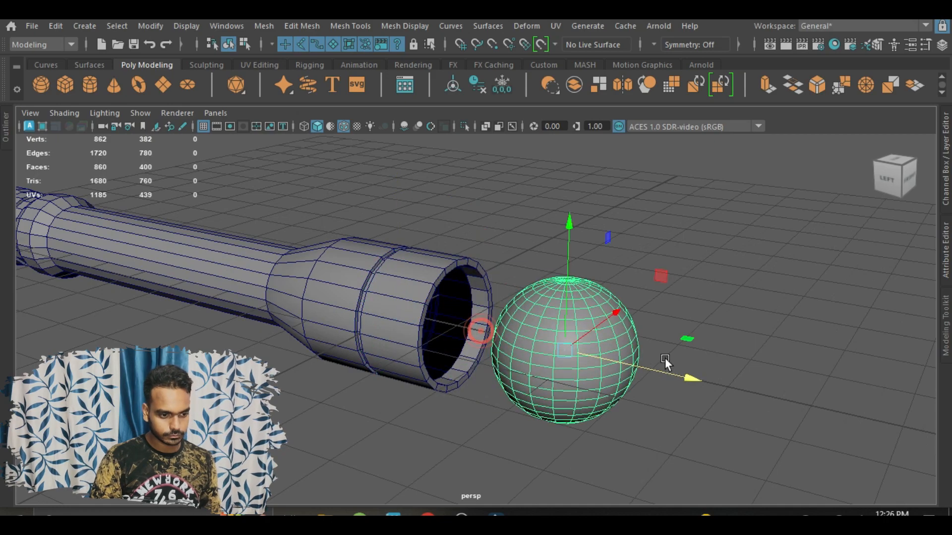
pyautogui.scroll(2, 580, 311)
pyautogui.keyDown('alt'); pyautogui.moveTo(580, 311); pyautogui.dragTo(594, 364); pyautogui.keyUp('alt')
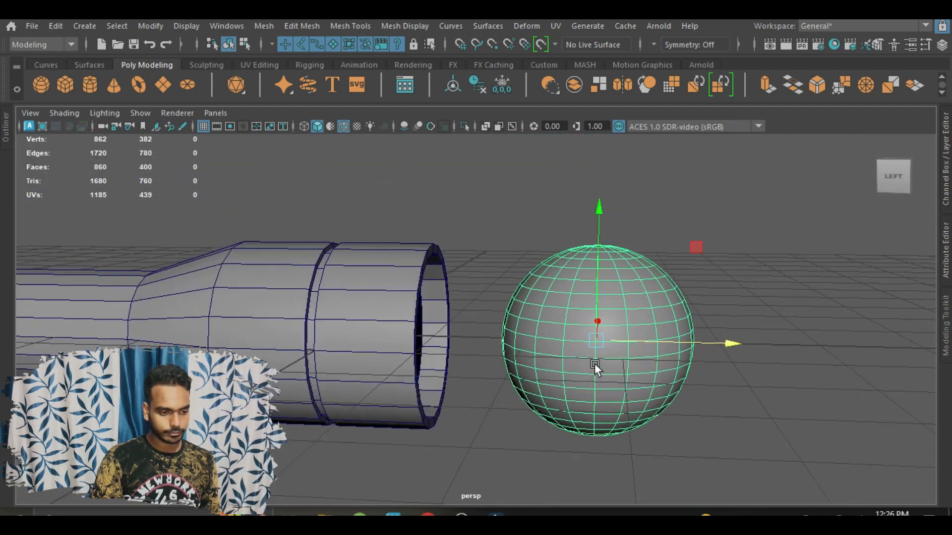
pyautogui.keyDown('alt'); pyautogui.moveTo(712, 264); pyautogui.dragTo(548, 207); pyautogui.keyUp('alt')
# In the left orthographic view, select the half of the sphere's faces that faces the flashlight head and delete it
pyautogui.press('space')
pyautogui.scroll(5, 578, 337)
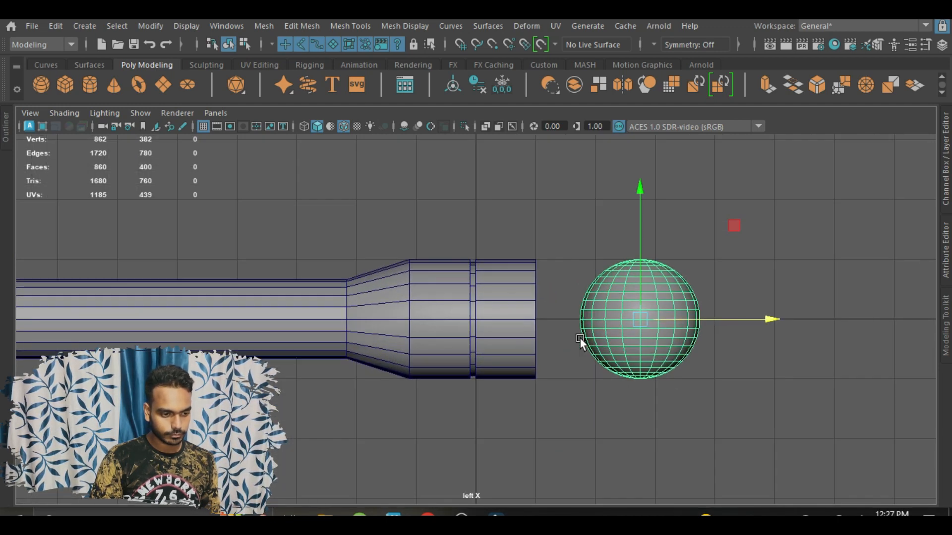
pyautogui.keyDown('alt'); pyautogui.moveTo(579, 337); pyautogui.dragTo(427, 340, button='middle'); pyautogui.keyUp('alt')
pyautogui.scroll(3, 427, 341)
pyautogui.moveTo(374, 186); pyautogui.dragTo(354, 142, button='right')
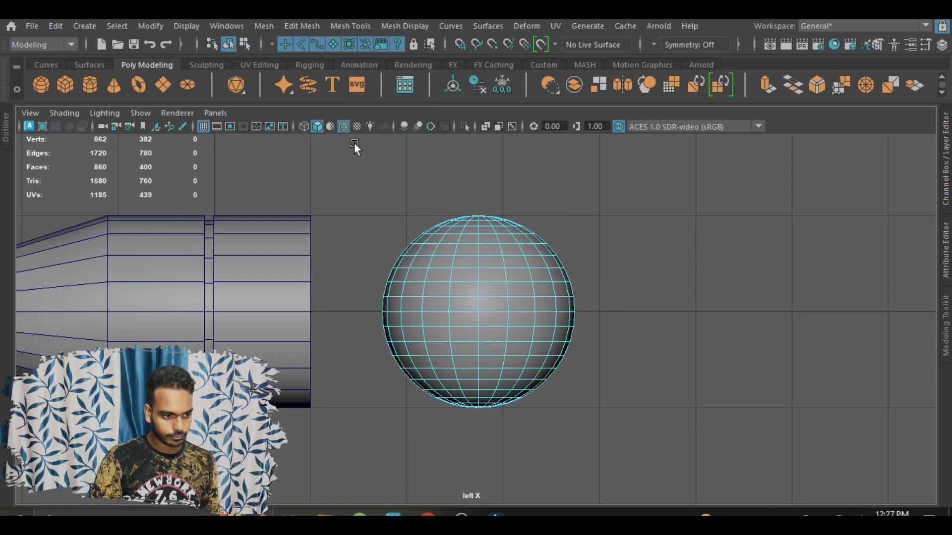
pyautogui.moveTo(354, 144); pyautogui.dragTo(472, 453)
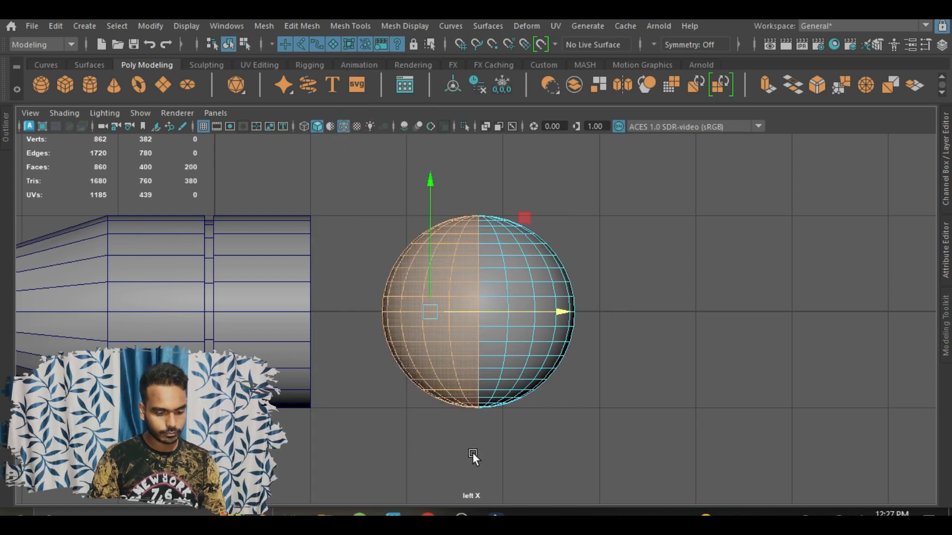
pyautogui.press('Delete')
pyautogui.moveTo(530, 109); pyautogui.dragTo(530, 147, button='right')
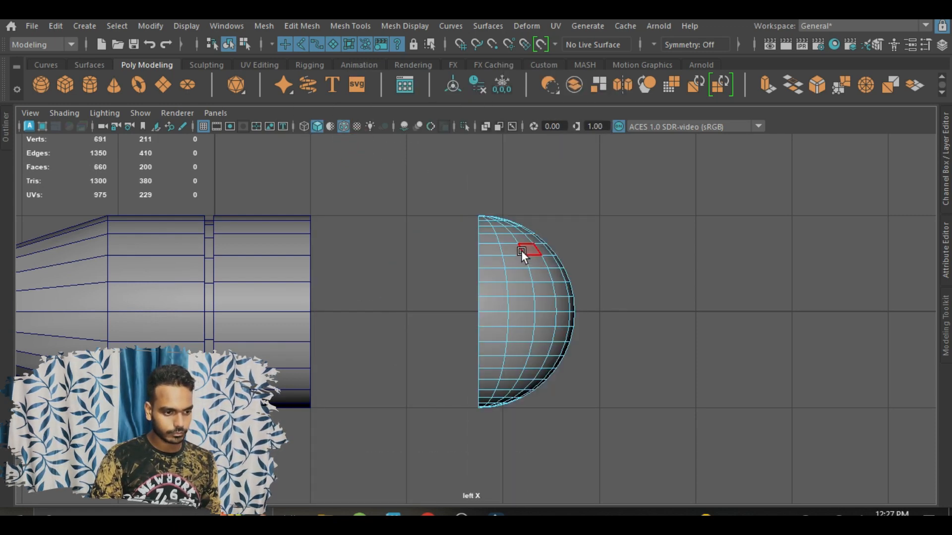
# Back in the perspective view, select the half-sphere as an object, flatten it along the axis, and move it into the head opening
pyautogui.press('space')
pyautogui.moveTo(522, 251); pyautogui.dragTo(520, 214)
pyautogui.keyDown('alt'); pyautogui.moveTo(588, 308); pyautogui.dragTo(555, 327); pyautogui.keyUp('alt')
pyautogui.keyDown('alt'); pyautogui.moveTo(410, 406); pyautogui.dragTo(491, 284, button='middle'); pyautogui.keyUp('alt')
pyautogui.moveTo(491, 282); pyautogui.dragTo(546, 109, button='right')
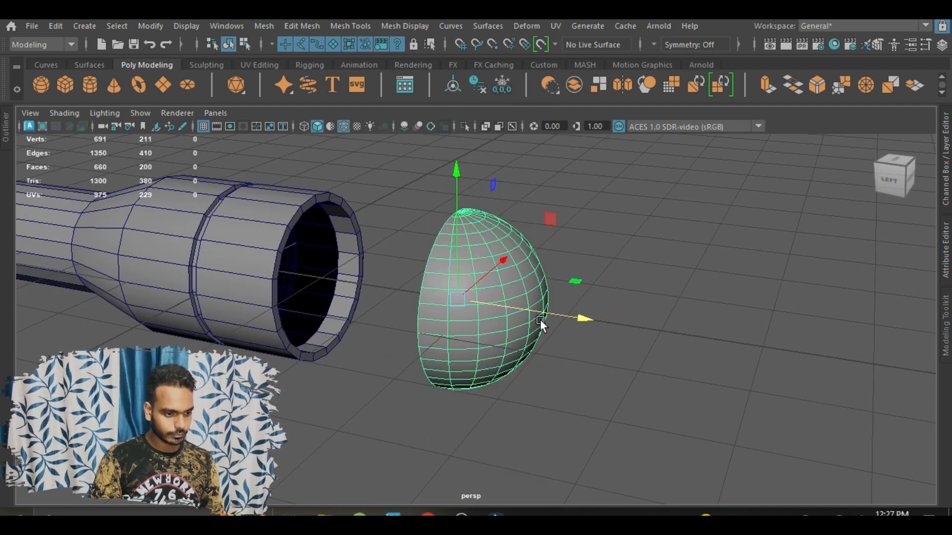
pyautogui.moveTo(487, 307); pyautogui.dragTo(345, 283)
pyautogui.press('w')
pyautogui.keyDown('alt'); pyautogui.moveTo(341, 292); pyautogui.dragTo(461, 329, button='middle'); pyautogui.keyUp('alt')
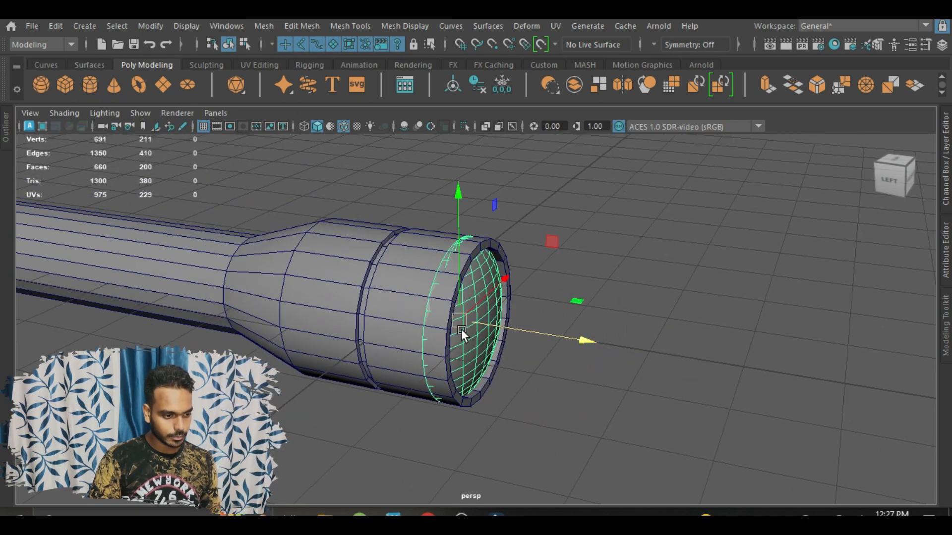
# Scale the half-sphere down to fit inside the head's rim and reselect it as the lens
pyautogui.scroll(4, 466, 327)
pyautogui.press('r')
pyautogui.moveTo(446, 320); pyautogui.dragTo(557, 372)
pyautogui.press('w')
pyautogui.click(618, 390)
pyautogui.click(440, 280)
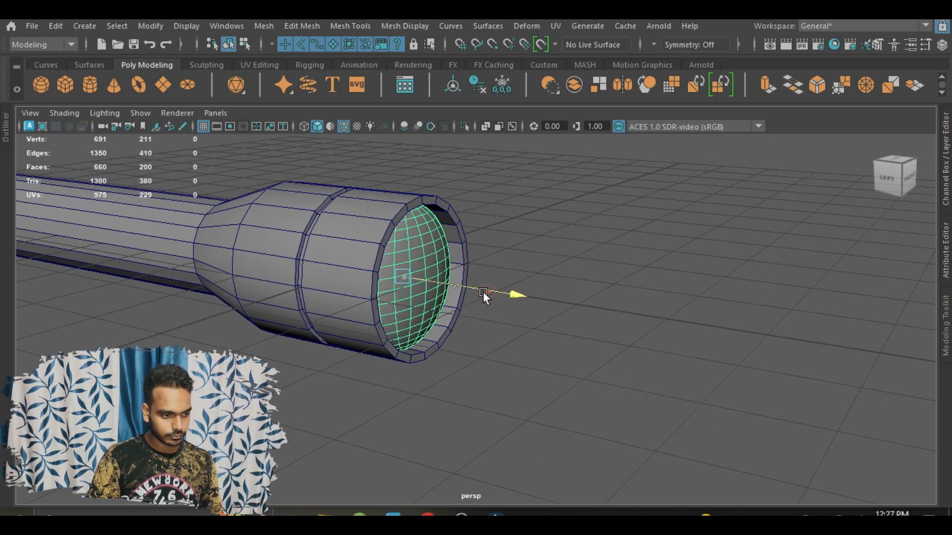
# Duplicate the lens along the flashlight's axis and place the copy just outside the tail opening
pyautogui.keyDown('alt'); pyautogui.moveTo(484, 294); pyautogui.dragTo(608, 350, button='right'); pyautogui.keyUp('alt')
pyautogui.keyDown('alt'); pyautogui.moveTo(608, 350); pyautogui.dragTo(663, 342, button='middle'); pyautogui.keyUp('alt')
pyautogui.keyDown('shift'); pyautogui.moveTo(691, 318); pyautogui.dragTo(238, 315); pyautogui.keyUp('shift')
pyautogui.keyDown('alt'); pyautogui.moveTo(238, 315); pyautogui.dragTo(320, 322); pyautogui.keyUp('alt')
pyautogui.keyDown('alt'); pyautogui.moveTo(320, 322); pyautogui.dragTo(627, 310, button='middle'); pyautogui.keyUp('alt')
pyautogui.scroll(4, 614, 262)
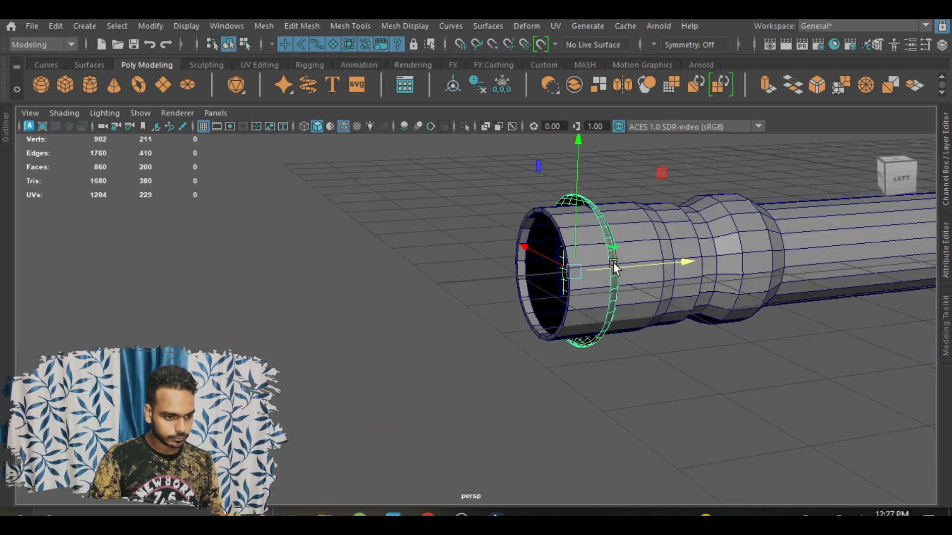
pyautogui.moveTo(629, 263); pyautogui.dragTo(559, 280)
pyautogui.keyDown('alt'); pyautogui.moveTo(518, 358); pyautogui.dragTo(516, 391, button='middle'); pyautogui.keyUp('alt')
# Rotate the copied half-sphere to bulge outward, scale it down, and fit it inside the tail opening
pyautogui.press('e')
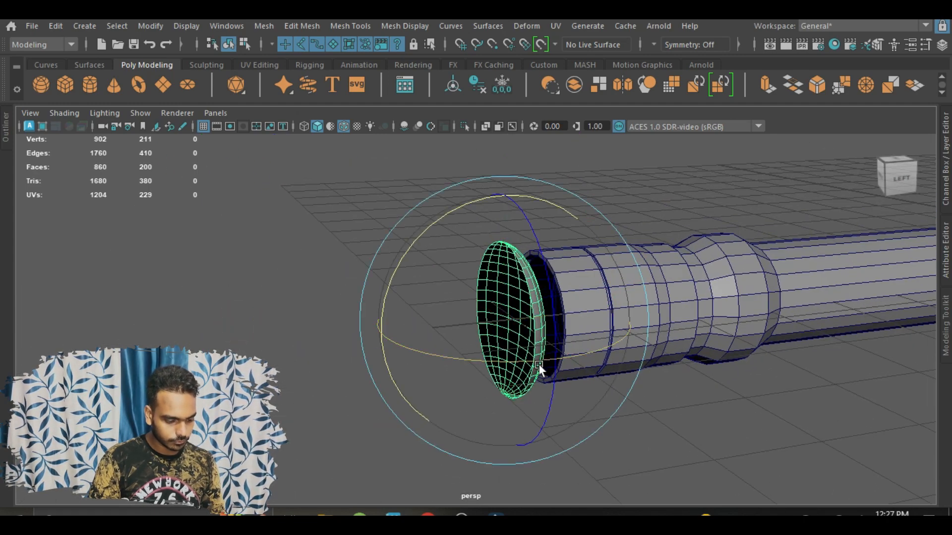
pyautogui.moveTo(540, 365); pyautogui.dragTo(457, 355)
pyautogui.press('r')
pyautogui.moveTo(500, 318); pyautogui.dragTo(592, 334)
pyautogui.press('w')
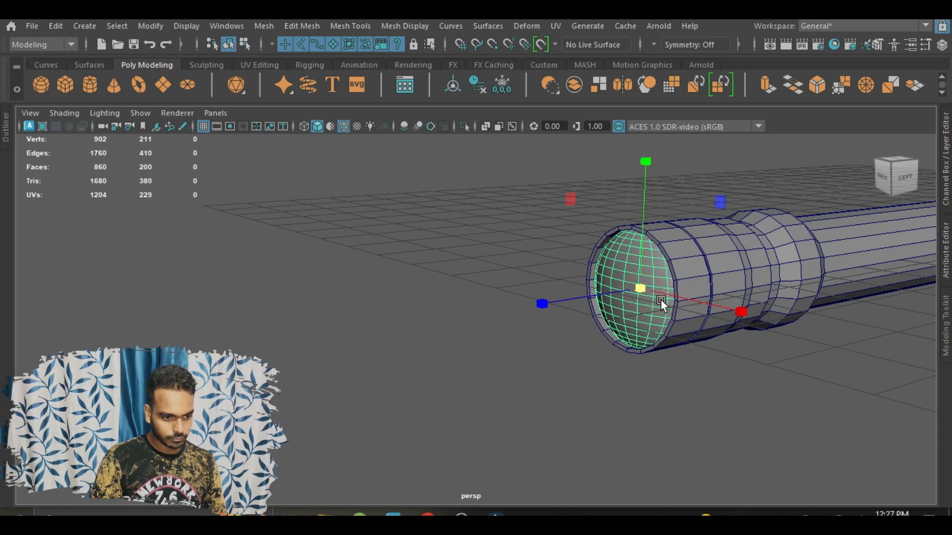
pyautogui.click(666, 358)
# Create another polygon sphere and position it around the middle of the flashlight's handle
pyautogui.keyDown('alt'); pyautogui.moveTo(659, 361); pyautogui.dragTo(505, 380); pyautogui.keyUp('alt')
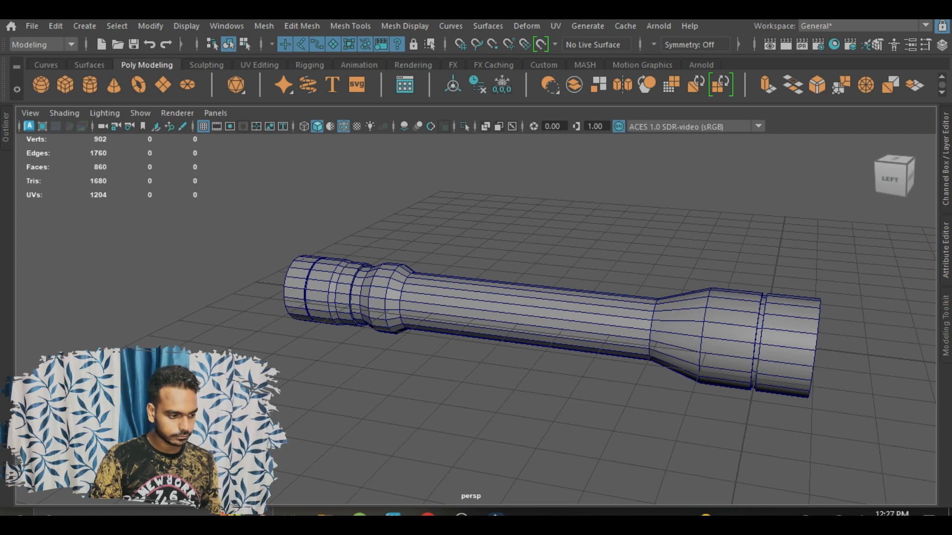
pyautogui.keyDown('alt'); pyautogui.moveTo(537, 417); pyautogui.dragTo(548, 420, button='middle'); pyautogui.keyUp('alt')
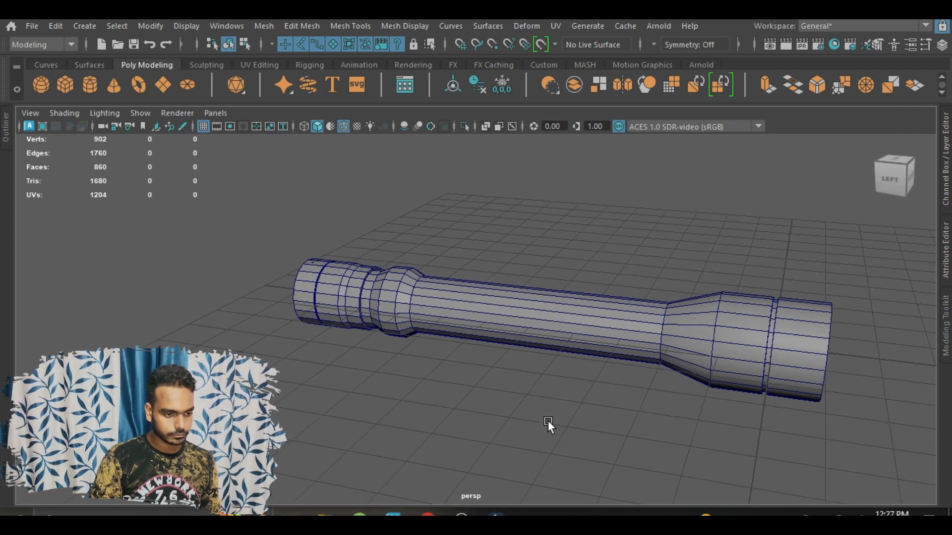
pyautogui.keyDown('shift'); pyautogui.moveTo(611, 230); pyautogui.dragTo(666, 205, button='right'); pyautogui.keyUp('shift')
pyautogui.moveTo(840, 351); pyautogui.dragTo(469, 447)
pyautogui.click(549, 389)
pyautogui.scroll(4, 546, 378)
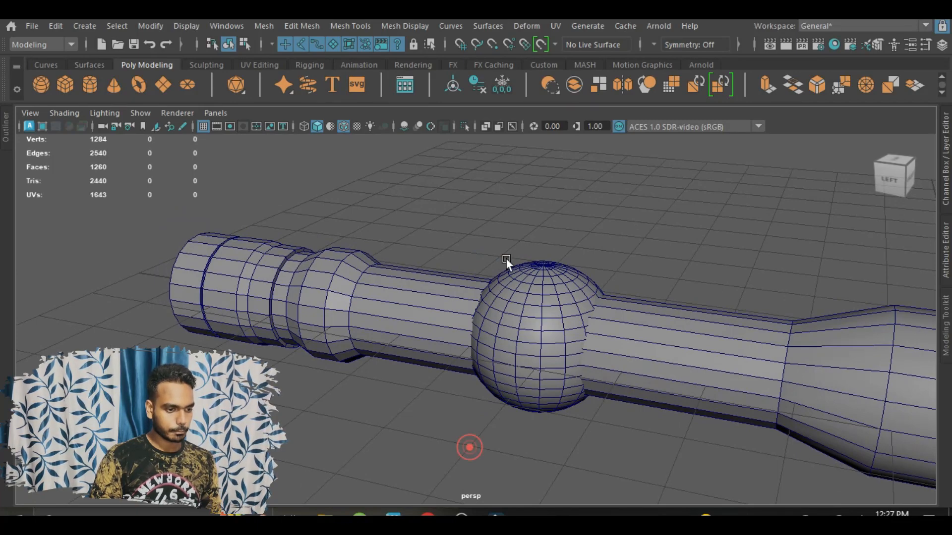
pyautogui.scroll(5, 556, 319)
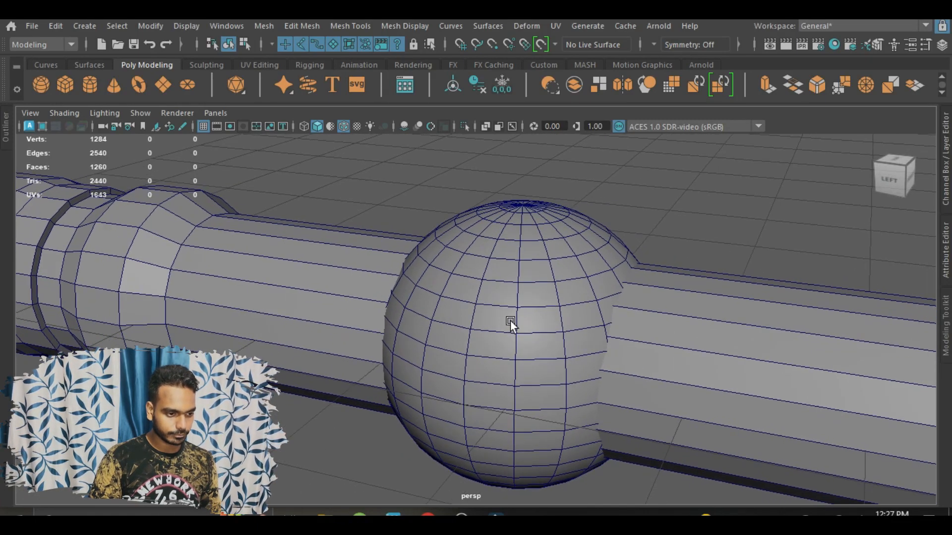
pyautogui.keyDown('alt'); pyautogui.moveTo(510, 320); pyautogui.dragTo(527, 252, button='middle'); pyautogui.keyUp('alt')
pyautogui.scroll(-5, 451, 403)
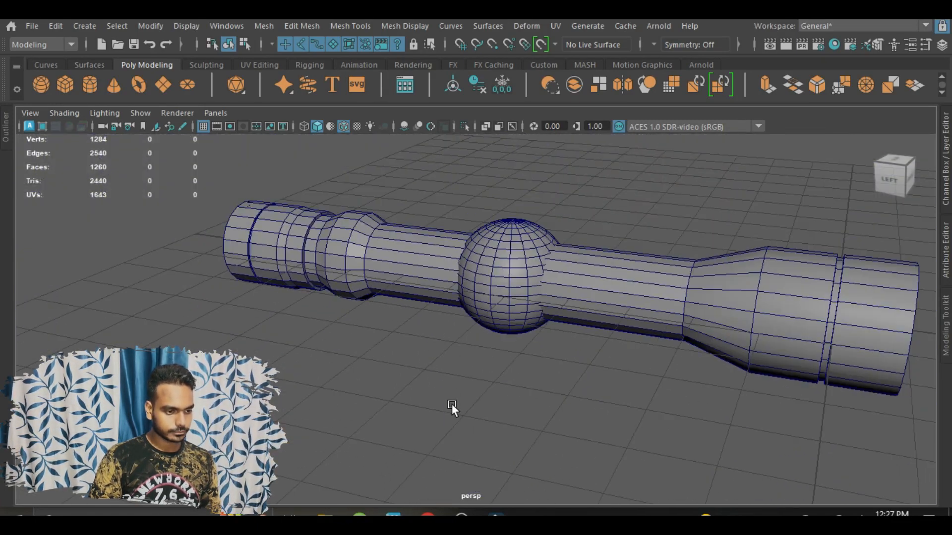
pyautogui.keyDown('alt'); pyautogui.moveTo(451, 403); pyautogui.dragTo(522, 376); pyautogui.keyUp('alt')
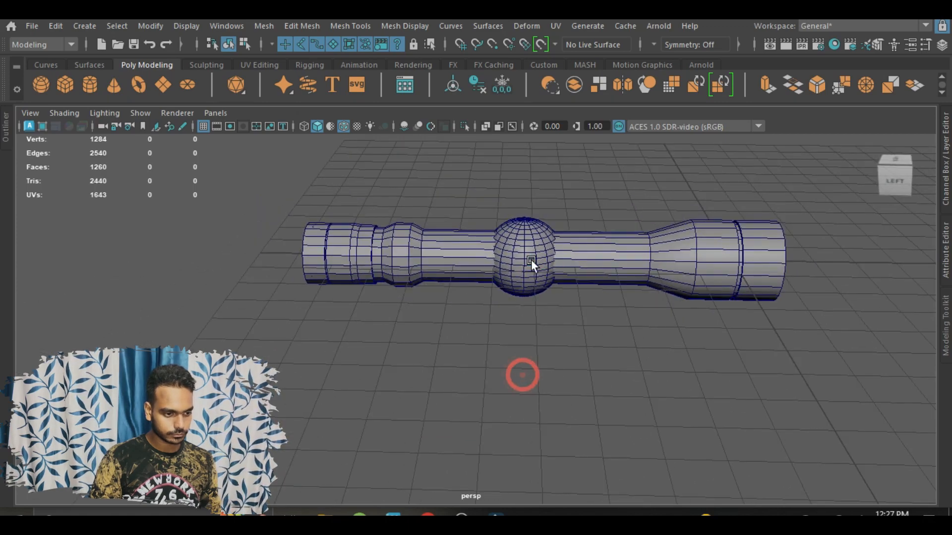
# Scale the sphere on the handle up uniformly by a small amount and deselect it
pyautogui.click(530, 260)
pyautogui.press('r')
pyautogui.moveTo(524, 259); pyautogui.dragTo(534, 260)
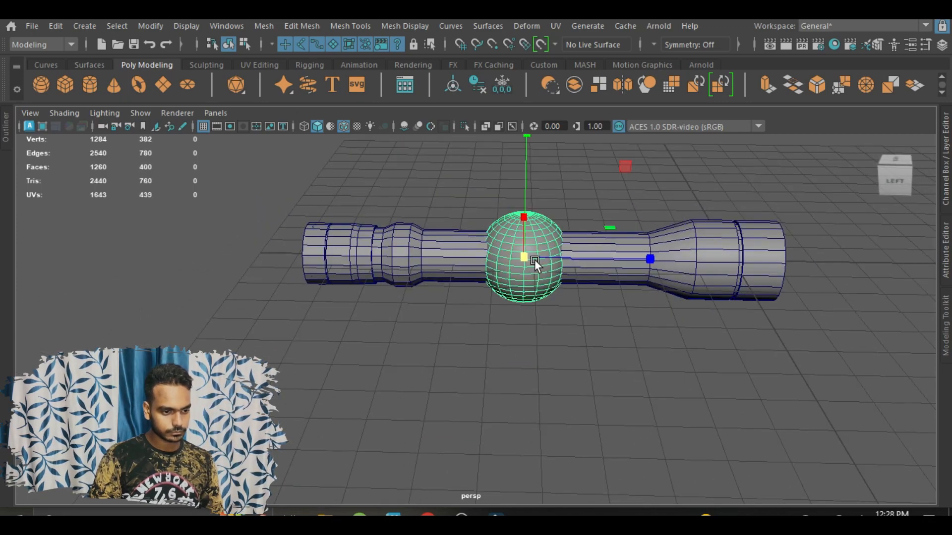
pyautogui.click(557, 338)
pyautogui.keyDown('alt'); pyautogui.moveTo(557, 337); pyautogui.dragTo(483, 343); pyautogui.keyUp('alt')
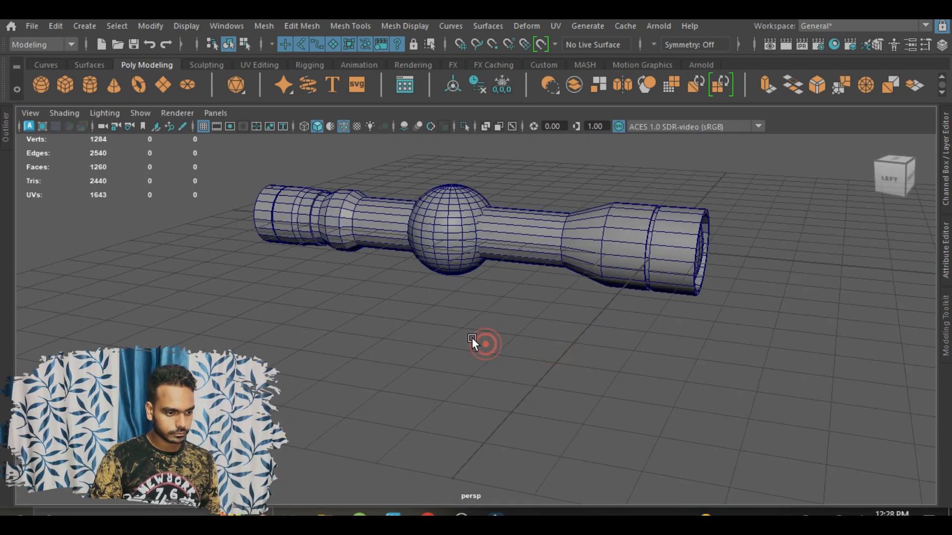
pyautogui.press('space')
pyautogui.click(473, 341)
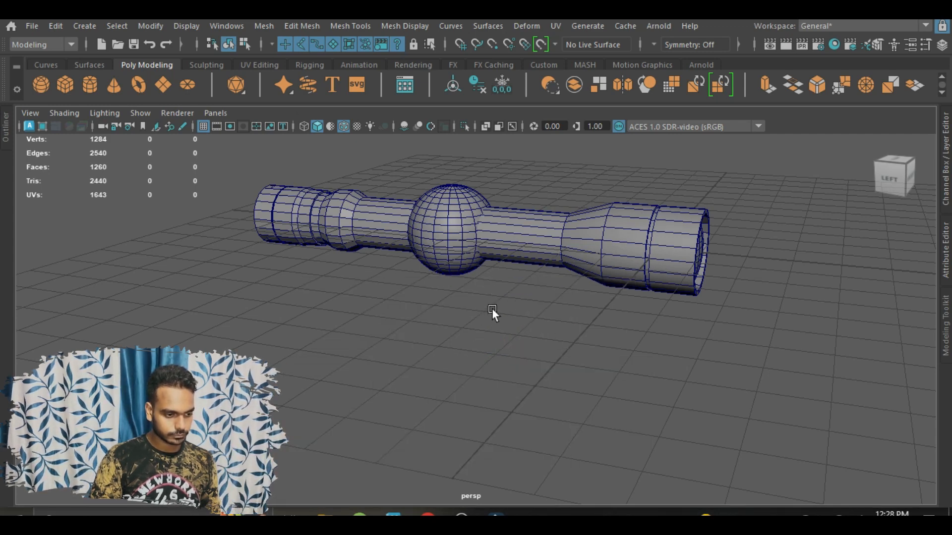
pyautogui.keyDown('shift'); pyautogui.moveTo(492, 308); pyautogui.dragTo(423, 209, button='right'); pyautogui.keyUp('shift')
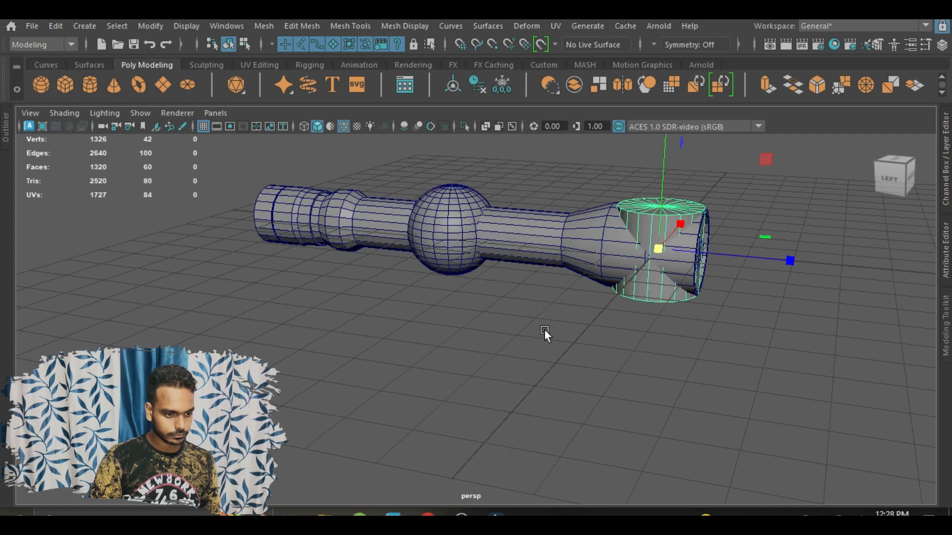
pyautogui.moveTo(678, 228); pyautogui.dragTo(558, 327)
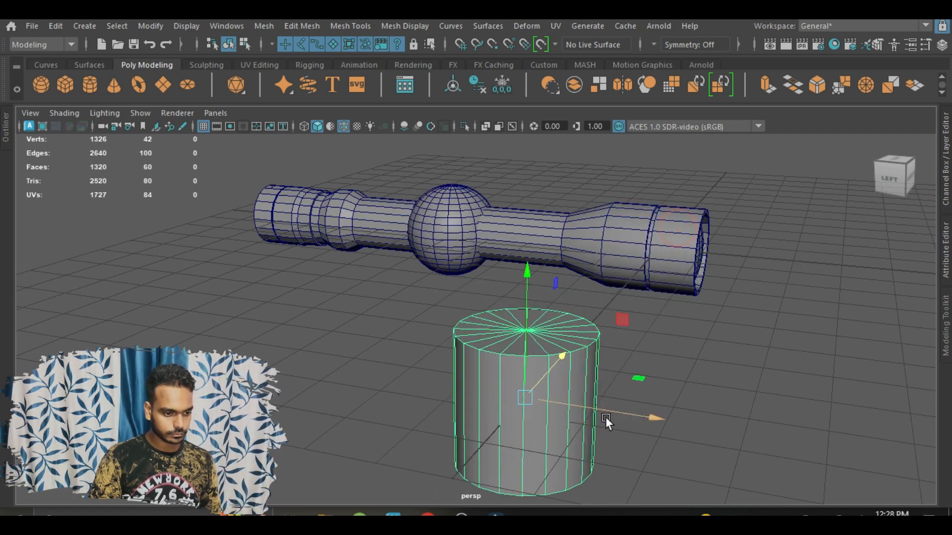
pyautogui.moveTo(591, 404); pyautogui.dragTo(464, 314)
pyautogui.scroll(5, 526, 320)
pyautogui.scroll(-5, 527, 337)
pyautogui.keyDown('alt'); pyautogui.moveTo(528, 365); pyautogui.dragTo(573, 389); pyautogui.keyUp('alt')
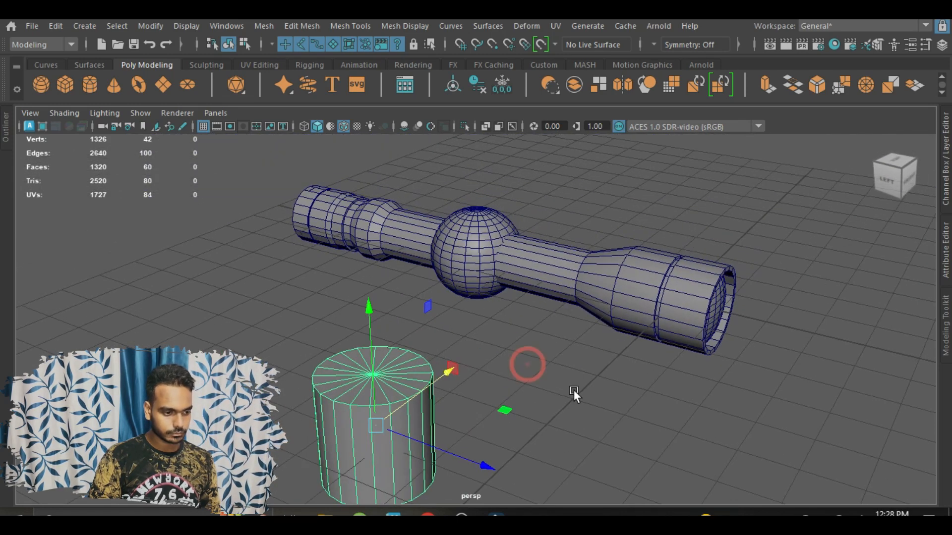
pyautogui.hotkey('ctrl', 'z')
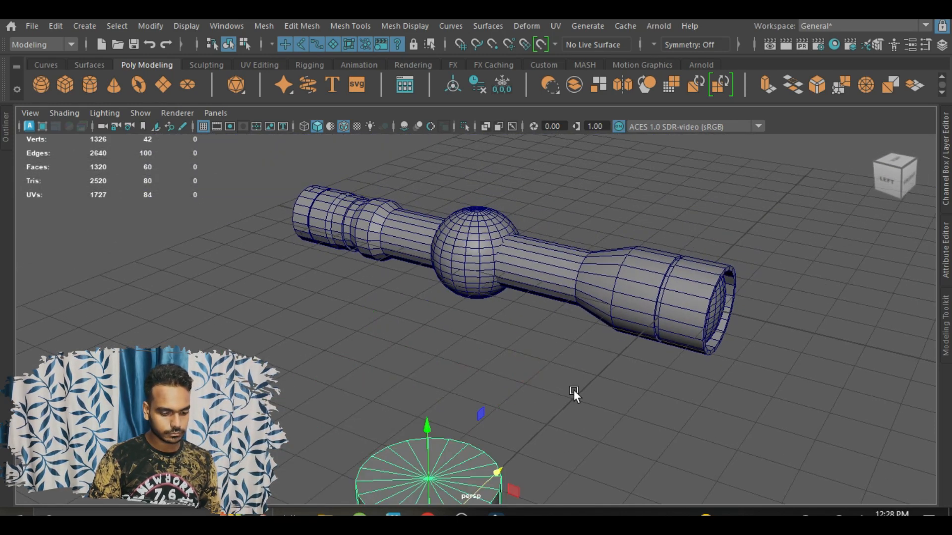
pyautogui.press('Delete')
pyautogui.scroll(-3, 552, 374)
pyautogui.moveTo(531, 387)
pyautogui.keyDown('alt'); pyautogui.mouseDown()
pyautogui.moveTo(557, 378)
pyautogui.moveTo(514, 387)
pyautogui.mouseUp(); pyautogui.keyUp('alt')
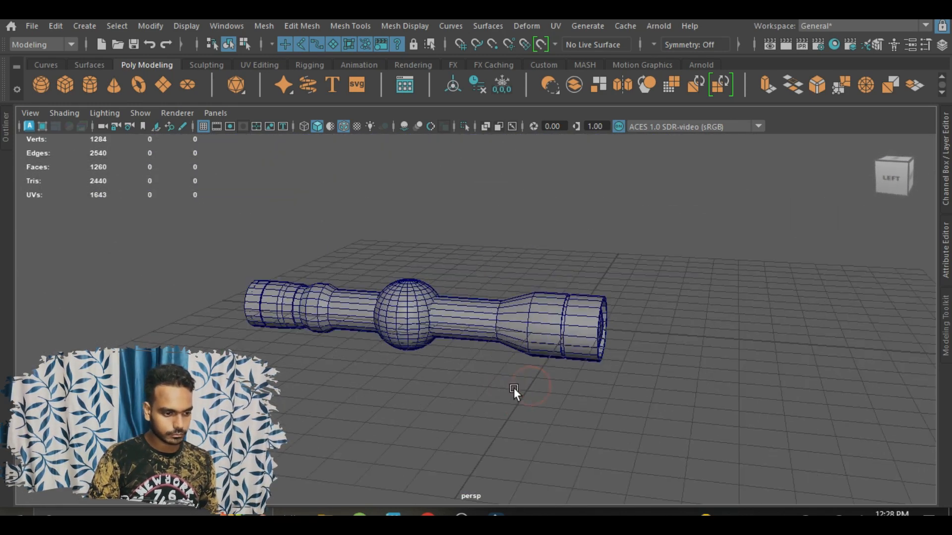
pyautogui.scroll(2, 514, 388)
# Create a polygon cylinder and move it along the flashlight's axis to clear space in front of the head
pyautogui.keyDown('shift'); pyautogui.moveTo(469, 206); pyautogui.dragTo(403, 210, button='right'); pyautogui.keyUp('shift')
pyautogui.moveTo(674, 344); pyautogui.dragTo(726, 386)
pyautogui.keyDown('alt'); pyautogui.moveTo(726, 385); pyautogui.dragTo(623, 382, button='middle'); pyautogui.keyUp('alt')
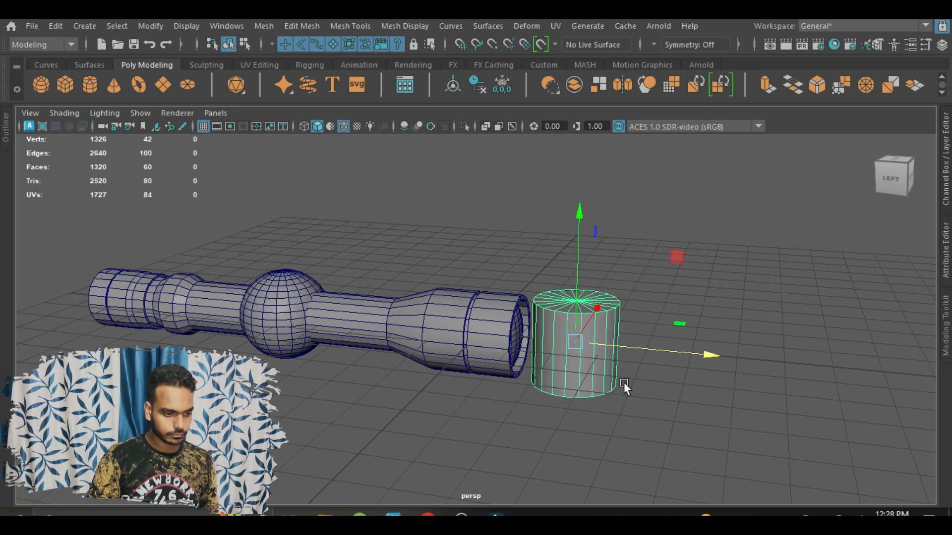
pyautogui.scroll(3, 478, 373)
pyautogui.moveTo(527, 361); pyautogui.dragTo(628, 391)
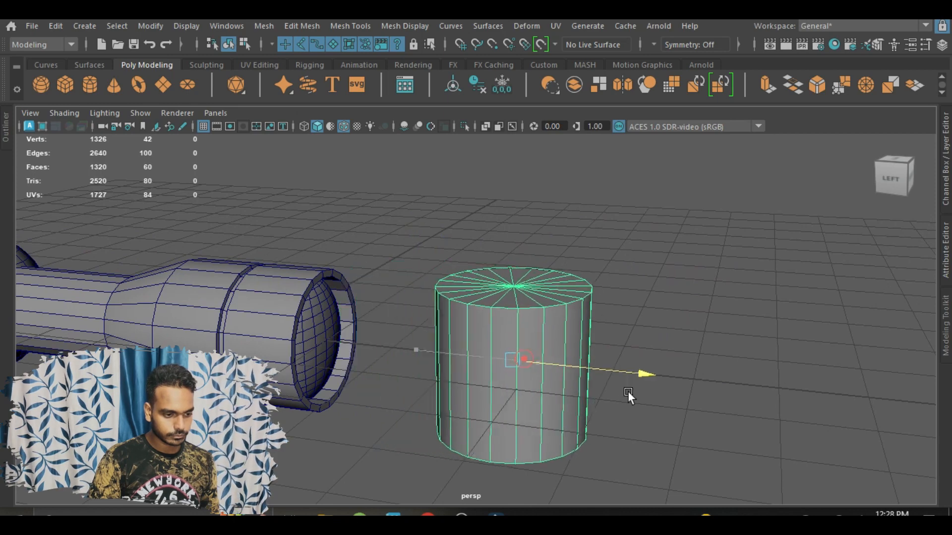
pyautogui.scroll(5, 611, 371)
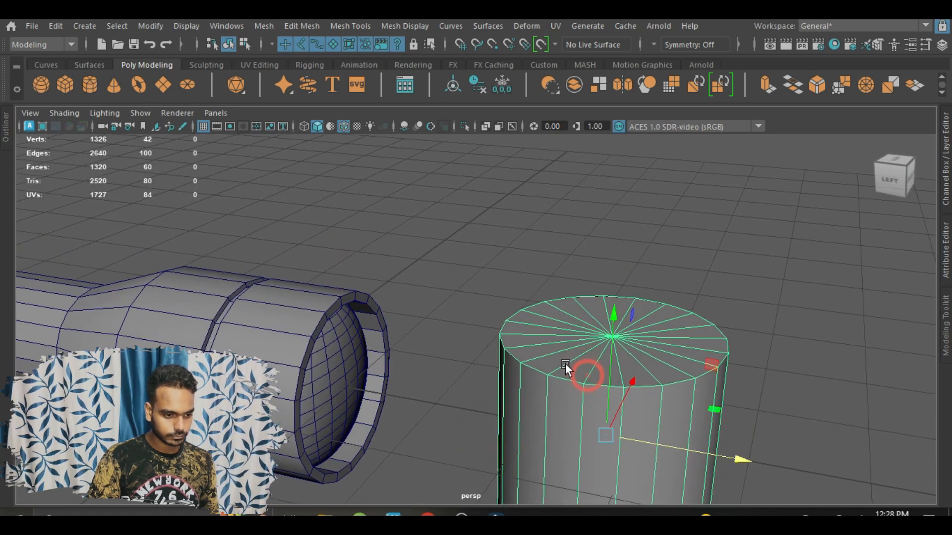
pyautogui.keyDown('alt'); pyautogui.moveTo(565, 363); pyautogui.dragTo(501, 322, button='middle'); pyautogui.keyUp('alt')
# Set the new cylinder's axis subdivisions to 30
pyautogui.moveTo(491, 240); pyautogui.dragTo(539, 92, button='right')
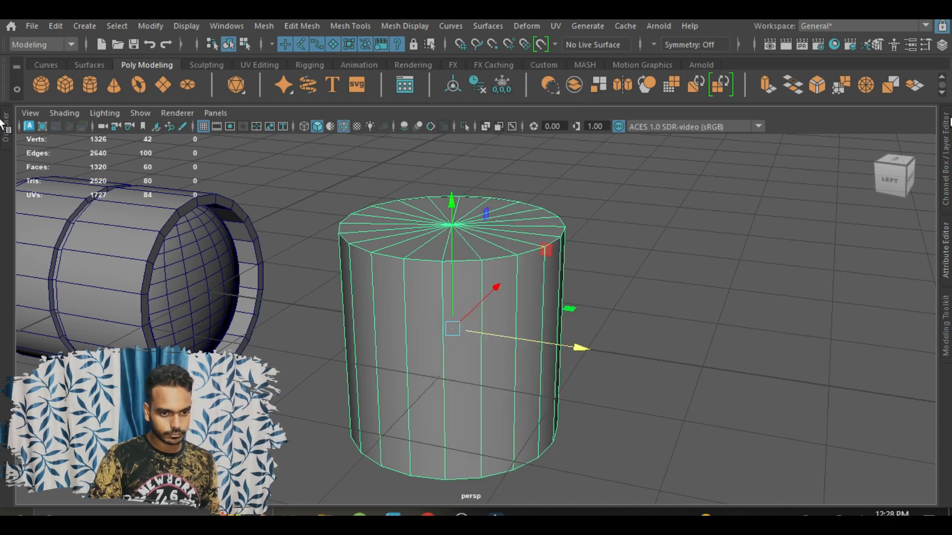
pyautogui.click(945, 133)
pyautogui.click(803, 300)
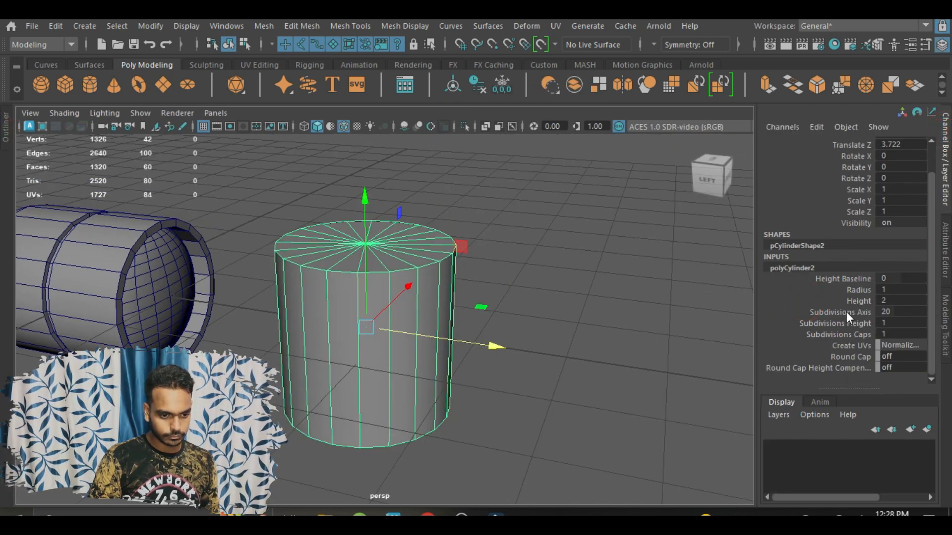
pyautogui.click(846, 311)
pyautogui.moveTo(682, 329); pyautogui.dragTo(714, 330, button='middle')
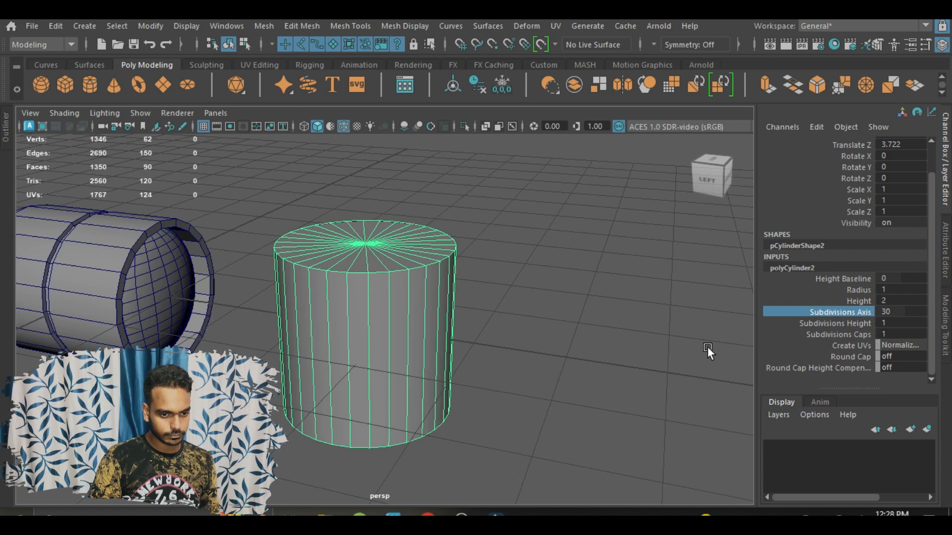
pyautogui.click(945, 149)
pyautogui.press('w')
pyautogui.scroll(-3, 514, 265)
pyautogui.keyDown('alt'); pyautogui.moveTo(514, 266); pyautogui.dragTo(570, 281, button='middle'); pyautogui.keyUp('alt')
pyautogui.scroll(3, 518, 284)
pyautogui.scroll(-2, 519, 284)
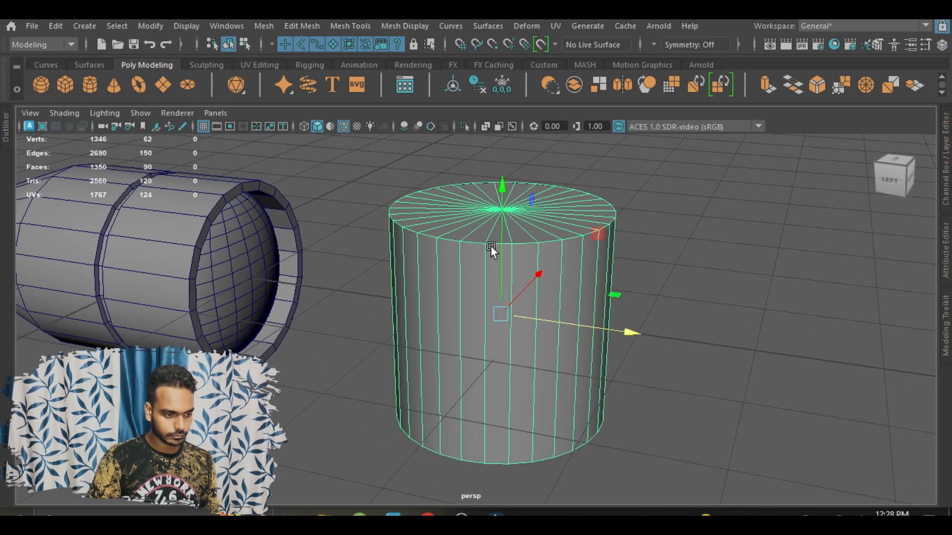
# Bevel the edge loop around the cylinder's top rim with a fraction of 0.1 and 2 segments
pyautogui.moveTo(490, 247); pyautogui.dragTo(486, 130, button='right')
pyautogui.moveTo(488, 80); pyautogui.dragTo(488, 80, button='right')
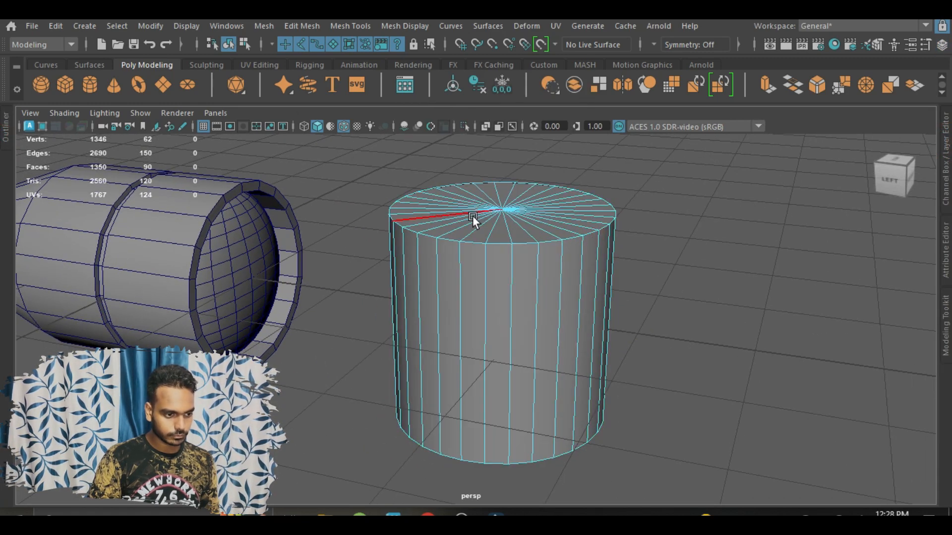
pyautogui.doubleClick(474, 237)
pyautogui.scroll(3, 522, 306)
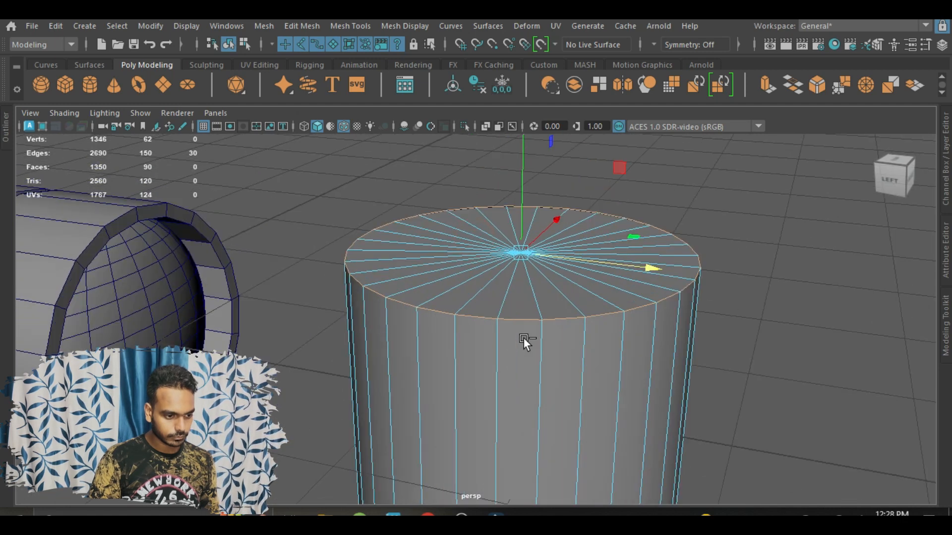
pyautogui.hotkey('ctrl', 'b')
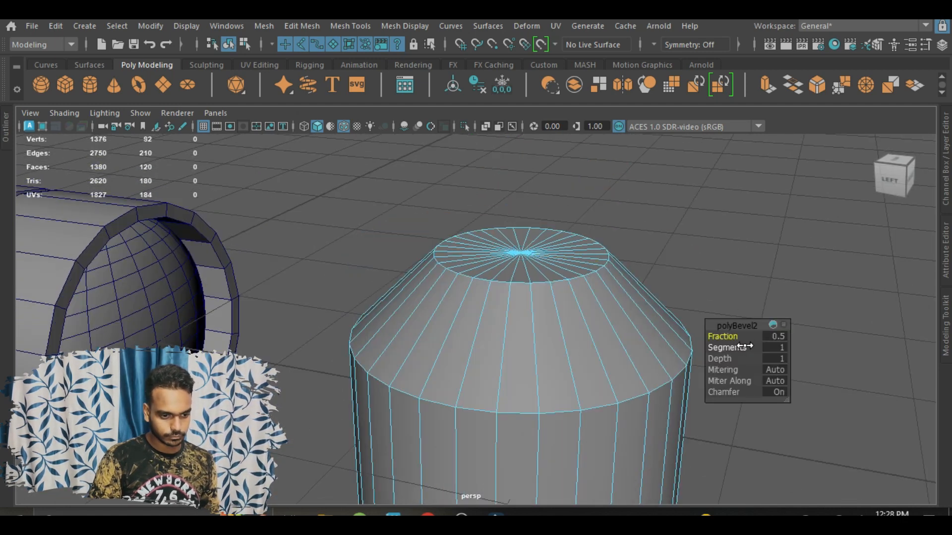
pyautogui.moveTo(733, 347); pyautogui.dragTo(737, 344)
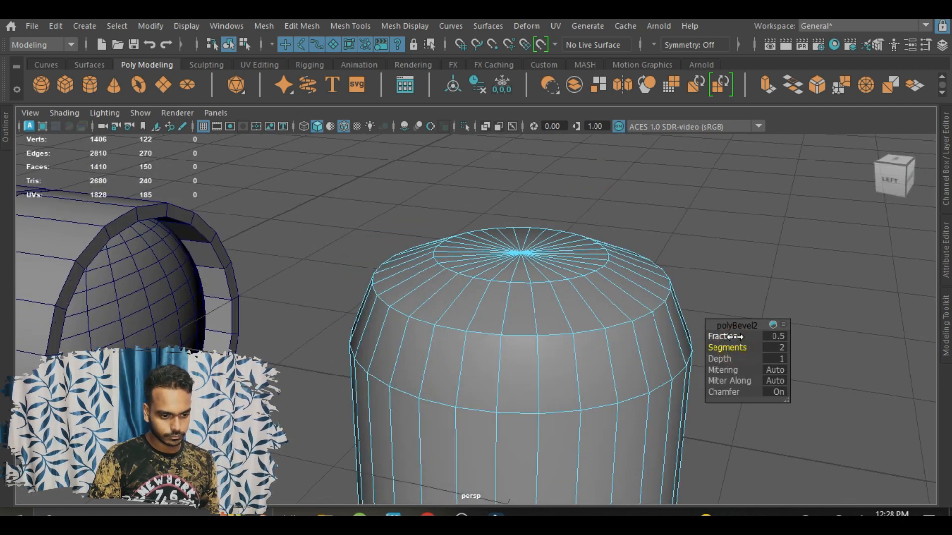
pyautogui.click(775, 336)
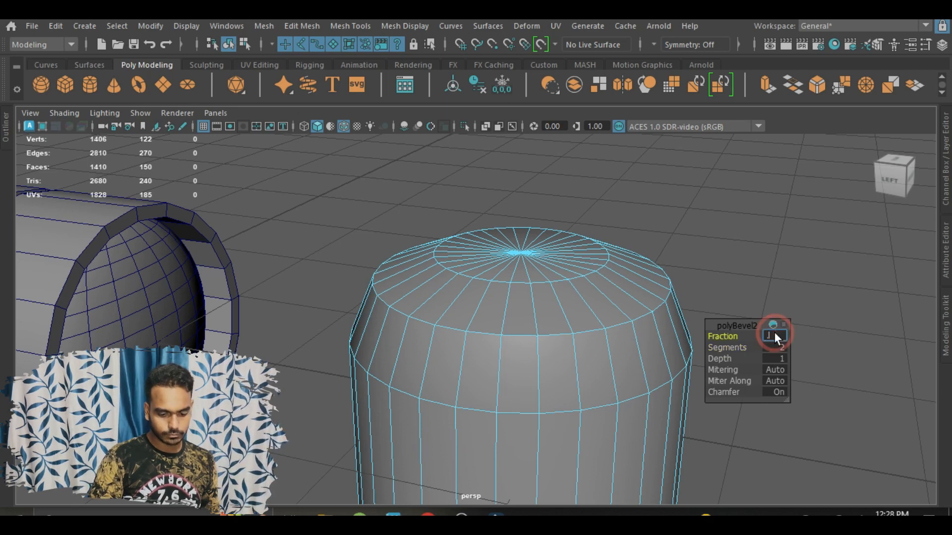
pyautogui.write('1')
pyautogui.press('Return')
pyautogui.click(778, 268)
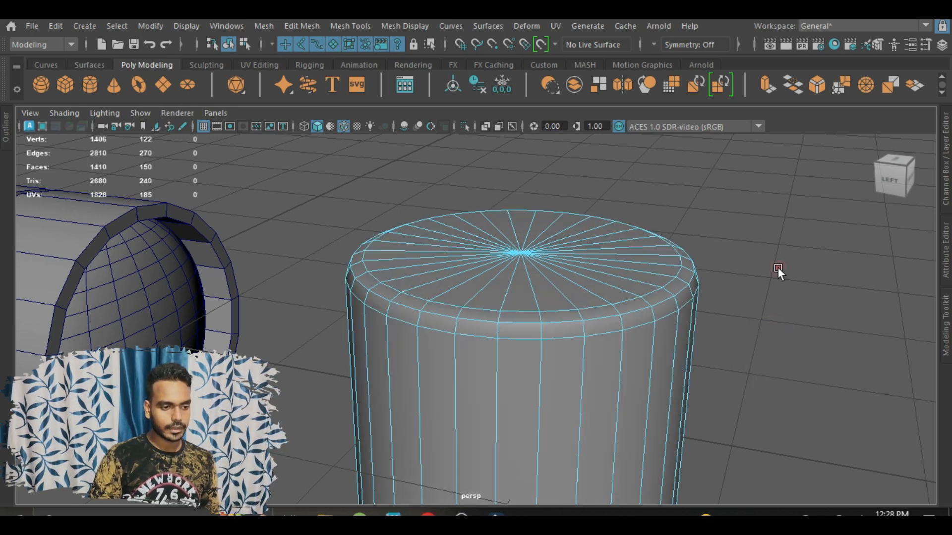
pyautogui.scroll(-6, 750, 291)
pyautogui.keyDown('alt'); pyautogui.moveTo(655, 354); pyautogui.dragTo(623, 353); pyautogui.keyUp('alt')
pyautogui.scroll(3, 641, 314)
pyautogui.keyDown('alt'); pyautogui.moveTo(629, 324); pyautogui.dragTo(597, 379, button='middle'); pyautogui.keyUp('alt')
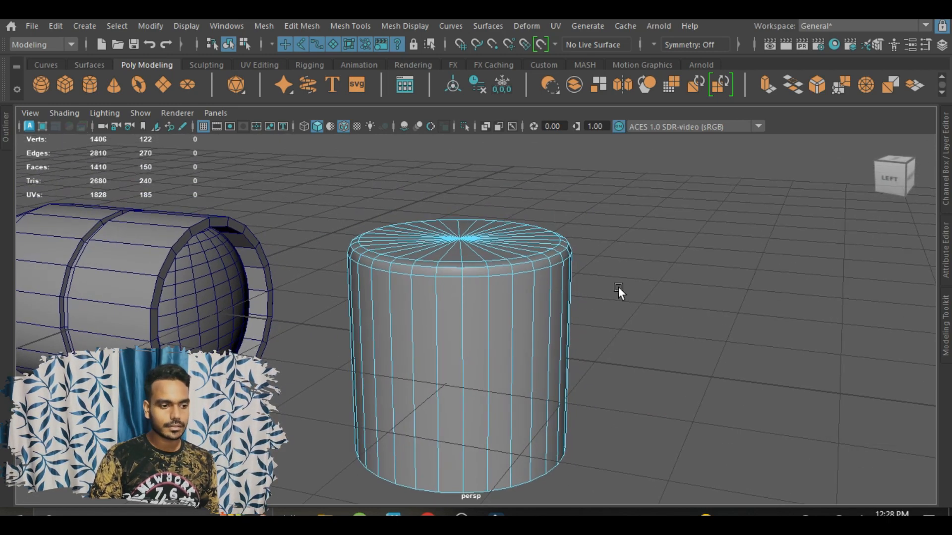
# Undo the bevel on the cylinder's top rim
pyautogui.hotkey('ctrl', 'z')
pyautogui.hotkey('ctrl', 'z')
pyautogui.hotkey('ctrl', 'z')
pyautogui.hotkey('ctrl', 'z')
pyautogui.hotkey('ctrl', 'z')
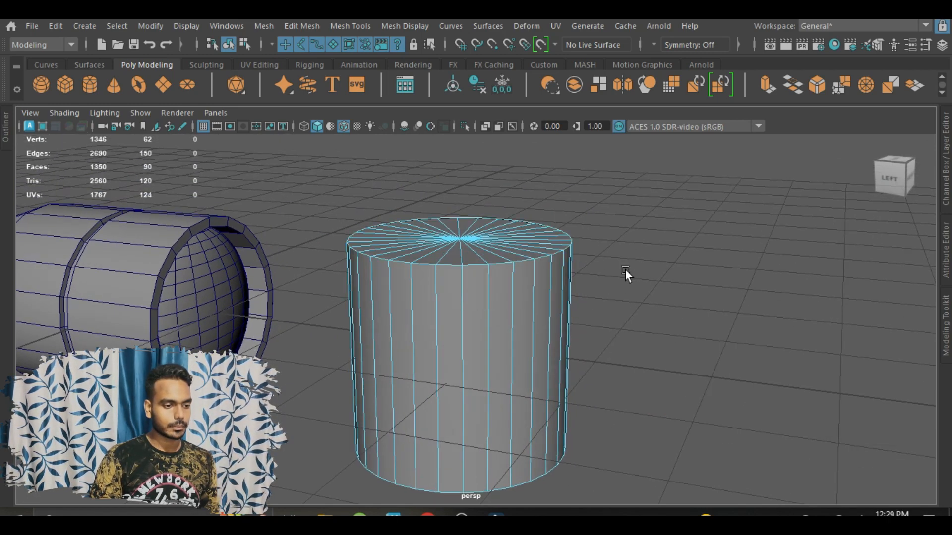
# Select the cylinder's top rim edge loop and bevel it with a fraction of 0.1 and four segments
pyautogui.scroll(3, 626, 269)
pyautogui.keyDown('alt'); pyautogui.moveTo(606, 292); pyautogui.dragTo(672, 355, button='middle'); pyautogui.keyUp('alt')
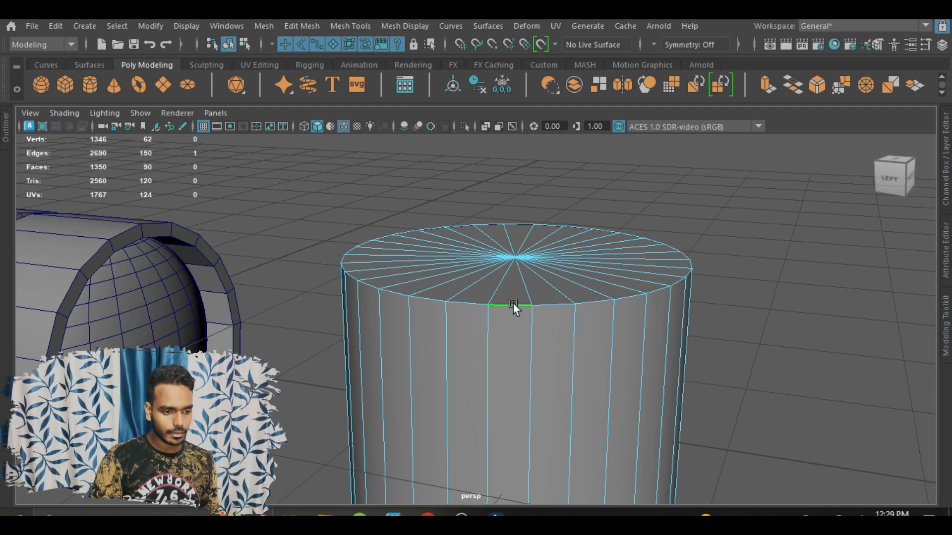
pyautogui.hotkey('ctrl', 'b')
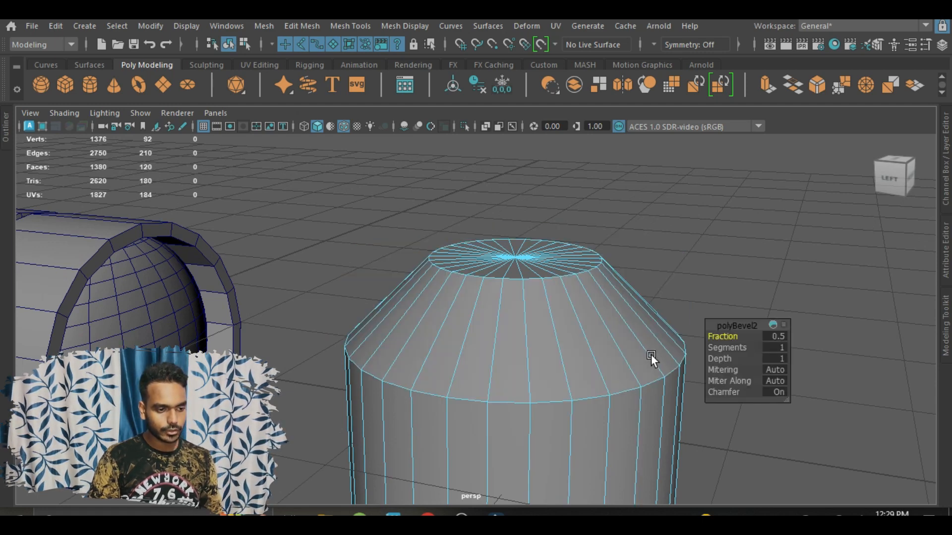
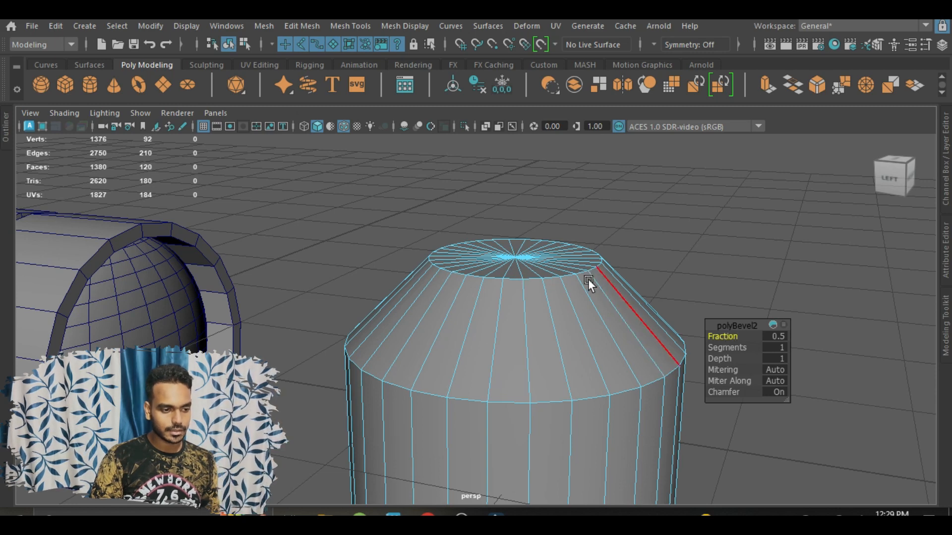
pyautogui.keyDown('alt'); pyautogui.moveTo(660, 357); pyautogui.dragTo(601, 328, button='middle'); pyautogui.keyUp('alt')
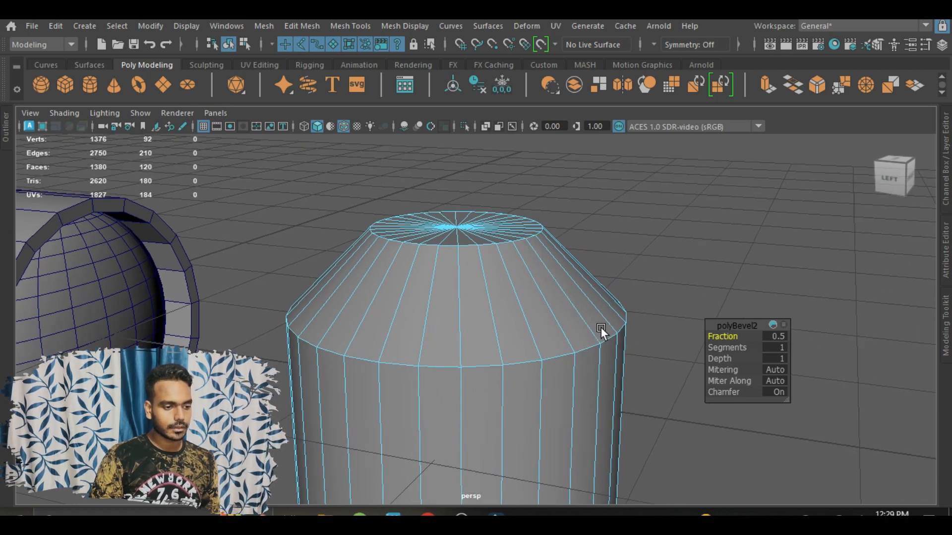
pyautogui.hotkey('ctrl', 'z')
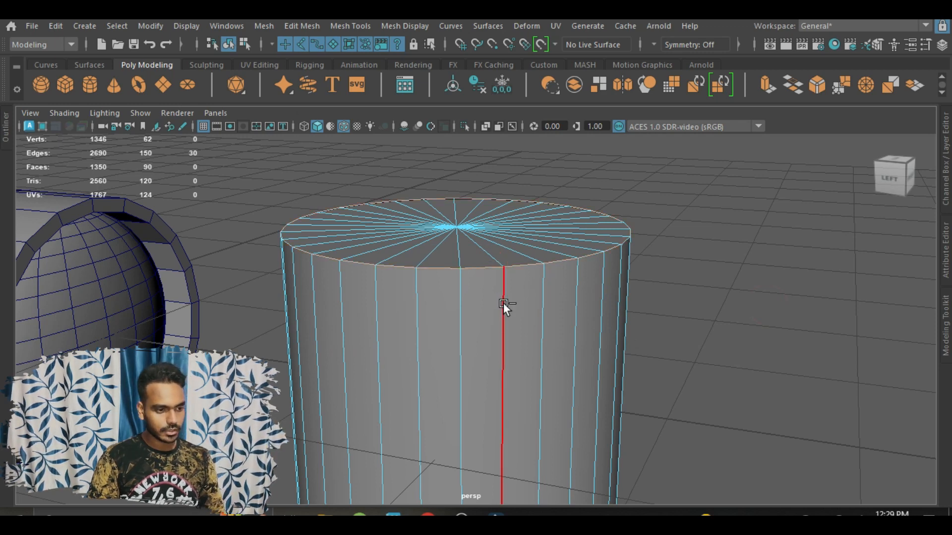
pyautogui.hotkey('ctrl', 'b')
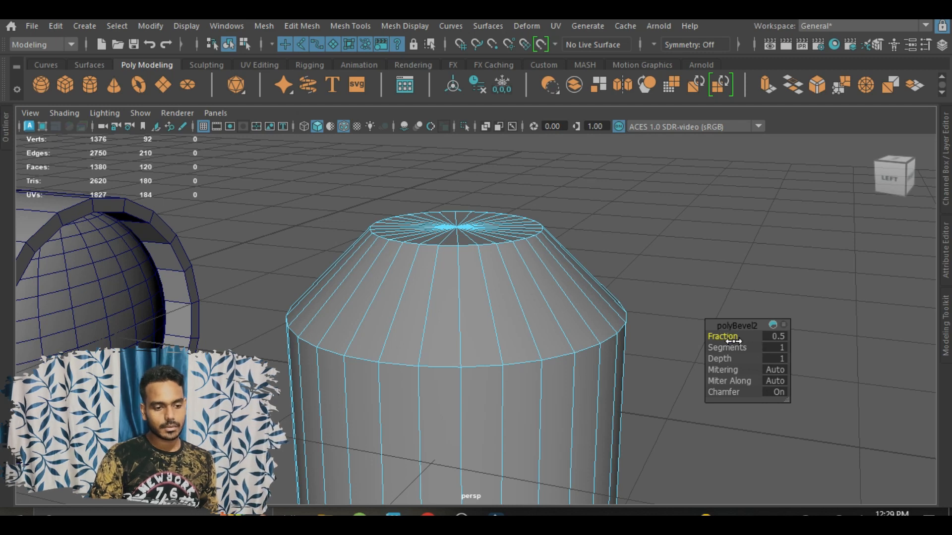
pyautogui.write('.')
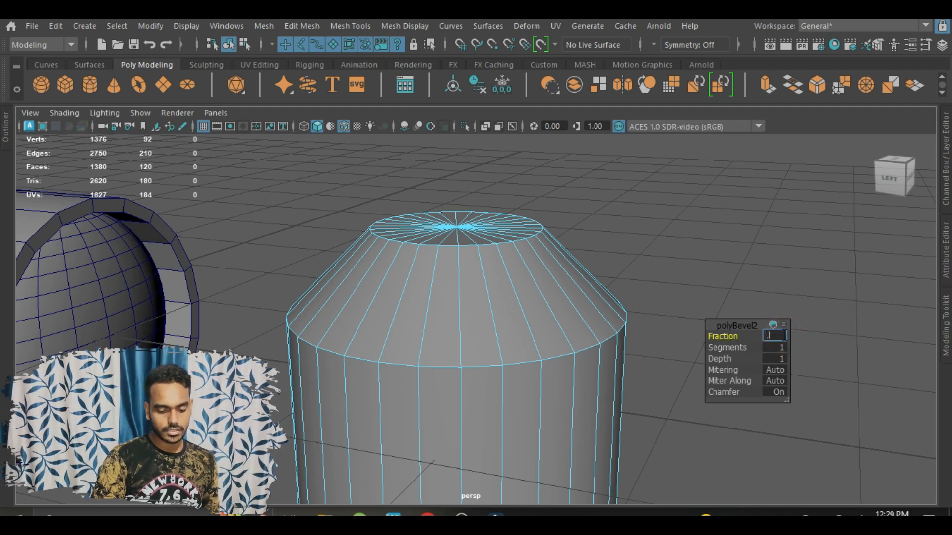
pyautogui.write('1')
pyautogui.press('Return')
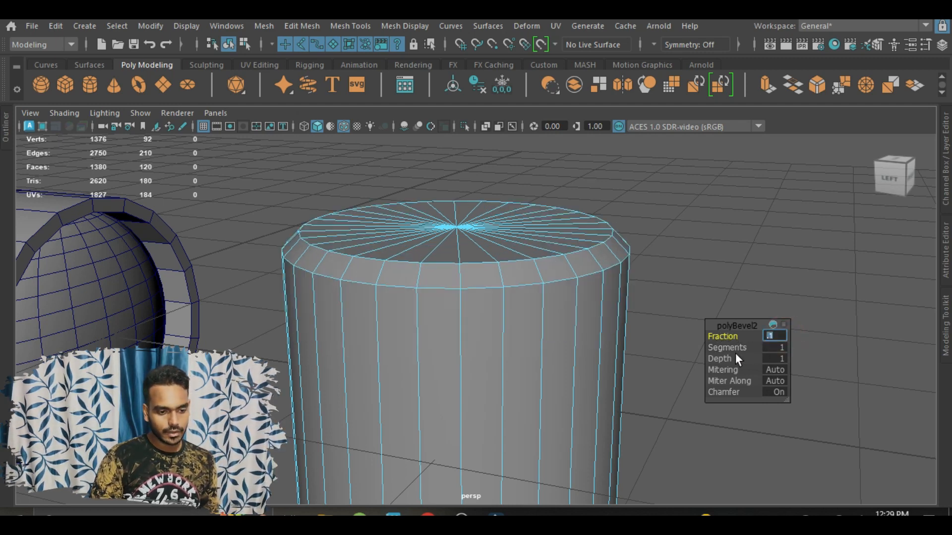
pyautogui.moveTo(728, 348); pyautogui.dragTo(750, 344)
pyautogui.click(686, 227)
# Insert an edge loop around the cylinder's side just below the rounded rim with the Multi-Cut tool
pyautogui.scroll(5, 612, 277)
pyautogui.scroll(-5, 603, 340)
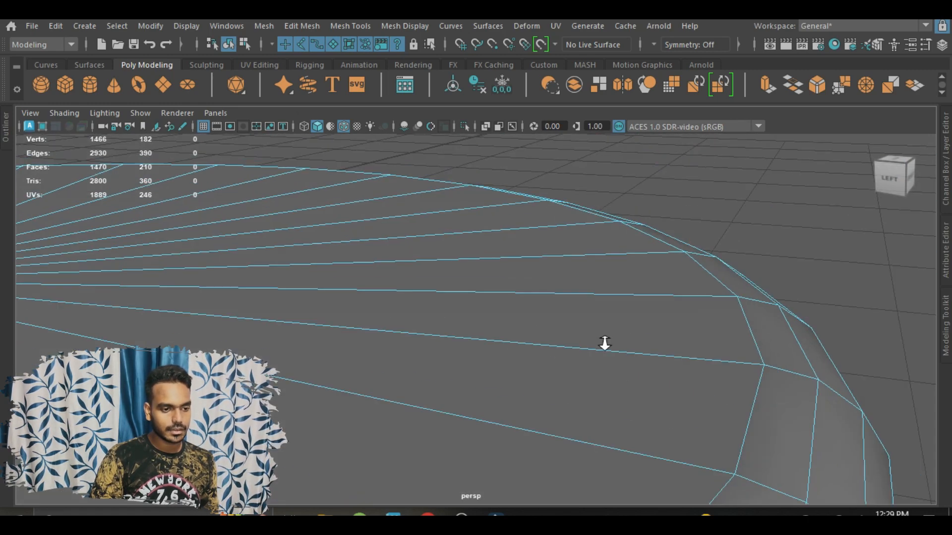
pyautogui.moveTo(610, 330)
pyautogui.keyDown('alt'); pyautogui.mouseDown()
pyautogui.moveTo(616, 320)
pyautogui.moveTo(608, 322)
pyautogui.mouseUp(); pyautogui.keyUp('alt')
pyautogui.keyDown('alt'); pyautogui.moveTo(608, 323); pyautogui.dragTo(613, 329, button='middle'); pyautogui.keyUp('alt')
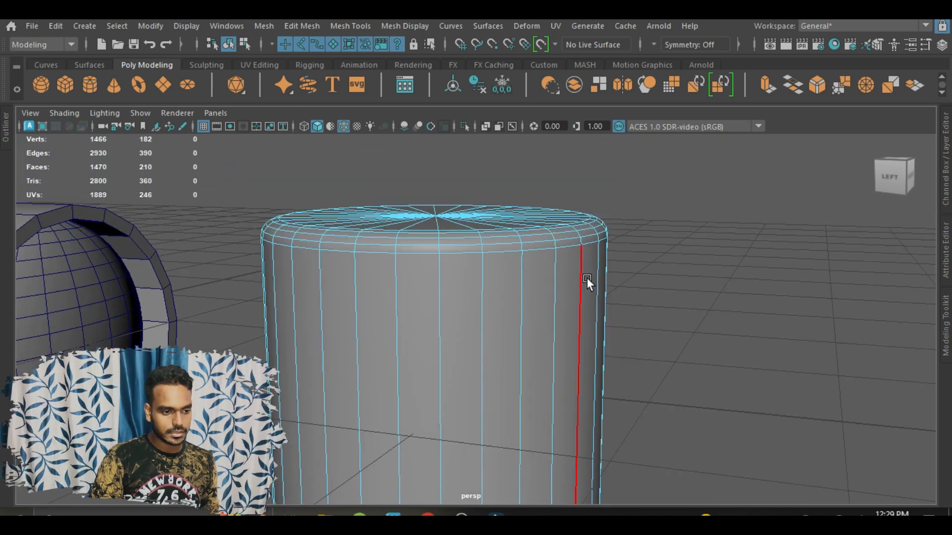
pyautogui.scroll(-4, 616, 289)
pyautogui.keyDown('alt'); pyautogui.moveTo(610, 343); pyautogui.dragTo(656, 257); pyautogui.keyUp('alt')
pyautogui.scroll(3, 561, 326)
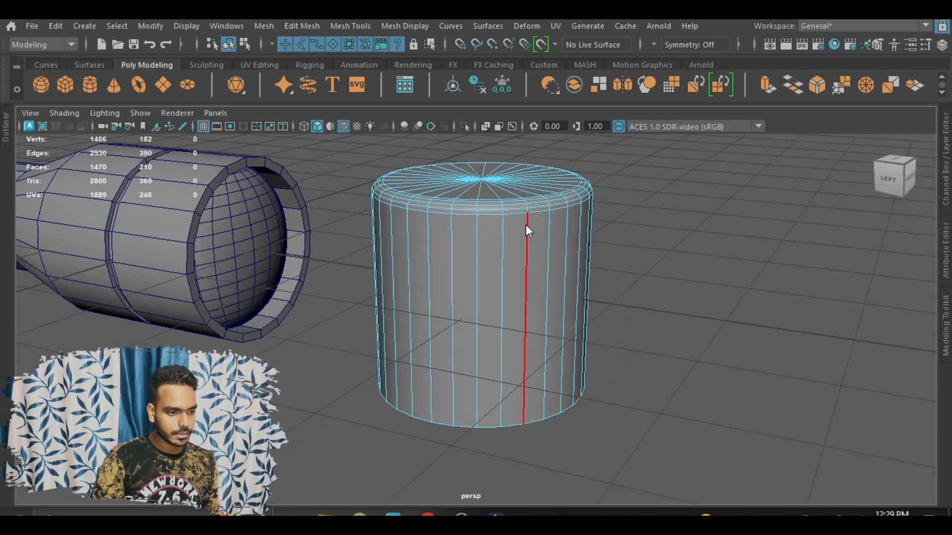
pyautogui.moveTo(525, 218); pyautogui.dragTo(526, 159, button='right')
pyautogui.keyDown('alt'); pyautogui.moveTo(554, 216); pyautogui.dragTo(552, 446, button='middle'); pyautogui.keyUp('alt')
pyautogui.scroll(5, 563, 233)
pyautogui.keyDown('shift'); pyautogui.moveTo(620, 165); pyautogui.dragTo(589, 206, button='right'); pyautogui.keyUp('shift')
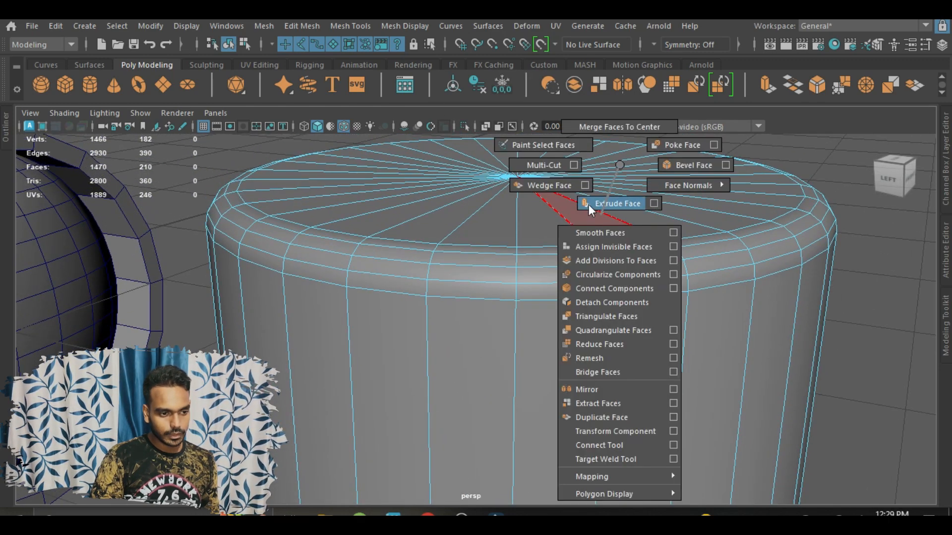
pyautogui.keyDown('shift'); pyautogui.moveTo(555, 170); pyautogui.dragTo(555, 168, button='right'); pyautogui.keyUp('shift')
pyautogui.keyDown('ctrl'); pyautogui.click(604, 312); pyautogui.keyUp('ctrl')
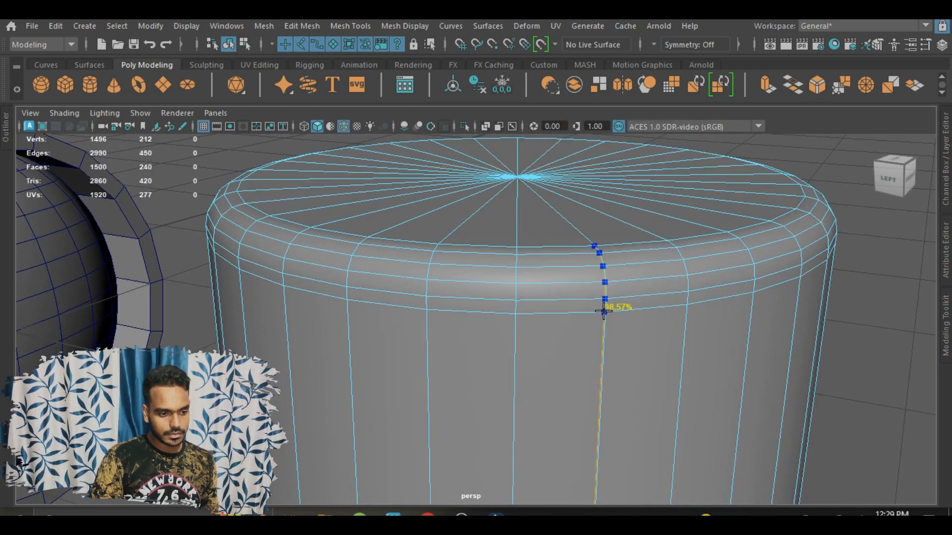
# Select the narrow face ring below the rounded rim and extrude it inward with a Local Translate Z of -0.039
pyautogui.click(590, 308)
pyautogui.keyDown('shift'); pyautogui.doubleClick(656, 302); pyautogui.keyUp('shift')
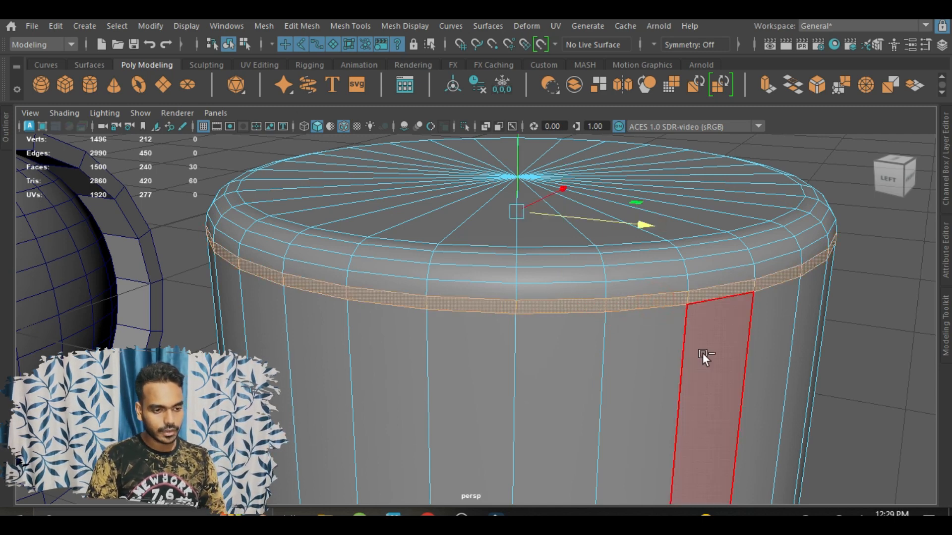
pyautogui.hotkey('ctrl', 'e')
pyautogui.keyDown('alt'); pyautogui.moveTo(578, 227); pyautogui.dragTo(528, 220); pyautogui.keyUp('alt')
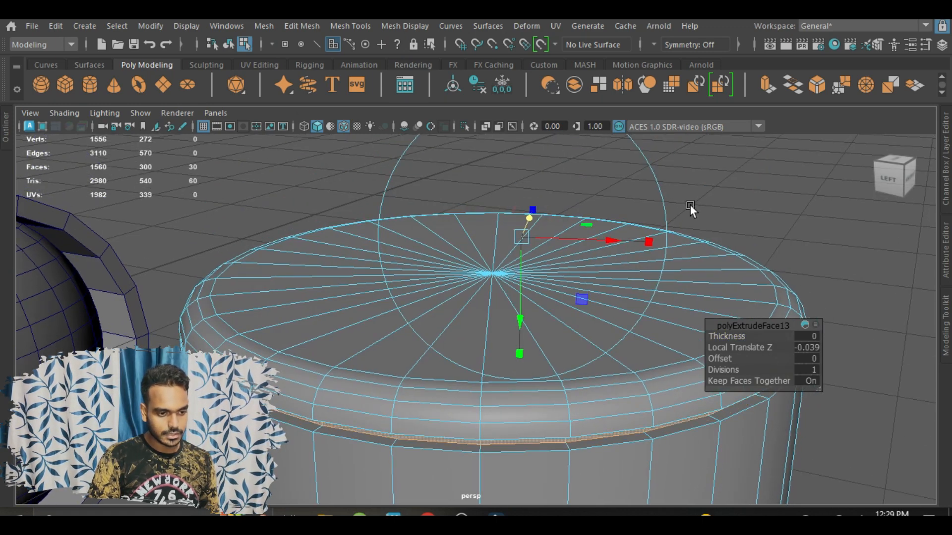
# Select the cylinder's side face ring and extrude it outward with Keep Faces Together off and a Local Translate Z of about 0.0715
pyautogui.click(748, 196)
pyautogui.scroll(-8, 645, 243)
pyautogui.doubleClick(498, 282)
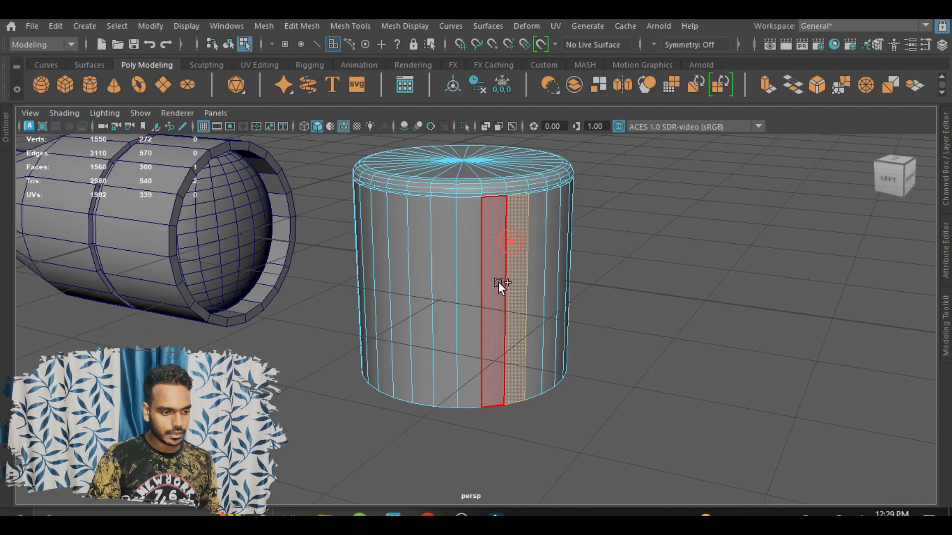
pyautogui.scroll(5, 593, 314)
pyautogui.keyDown('alt'); pyautogui.moveTo(592, 314); pyautogui.dragTo(590, 356); pyautogui.keyUp('alt')
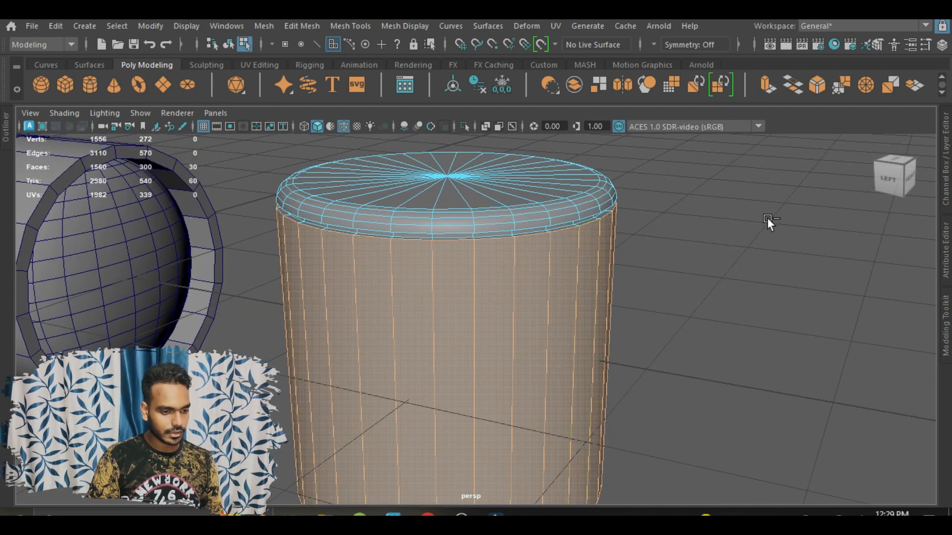
pyautogui.hotkey('ctrl', 'e')
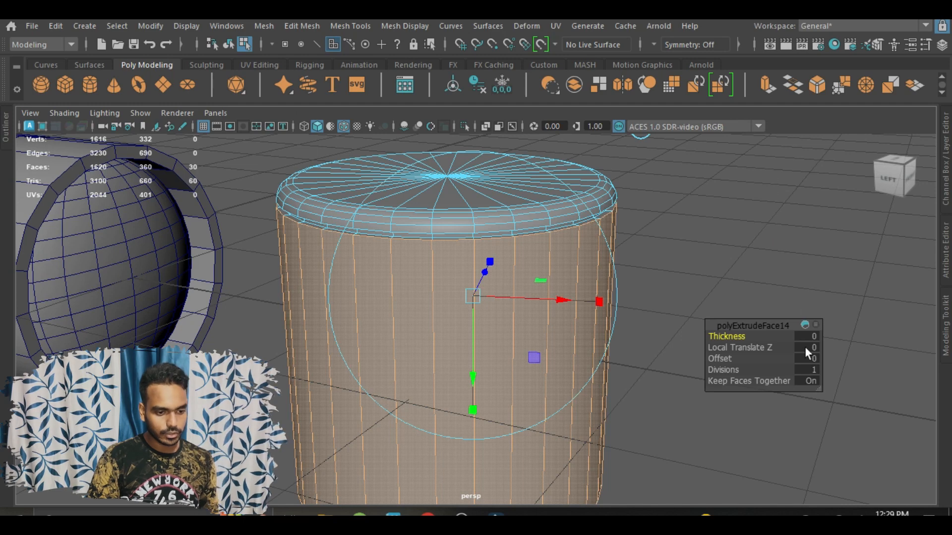
pyautogui.click(811, 383)
pyautogui.keyDown('alt'); pyautogui.moveTo(646, 320); pyautogui.dragTo(471, 270); pyautogui.keyUp('alt')
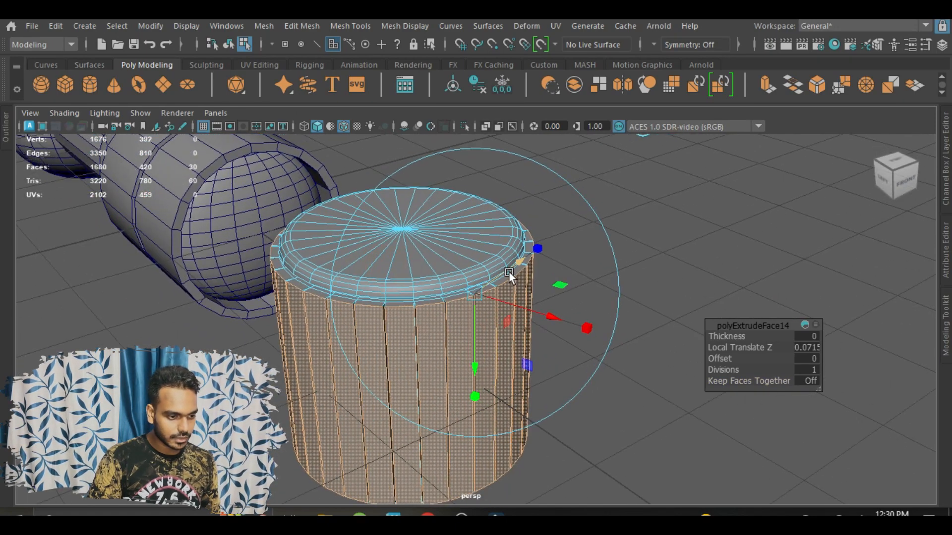
# Set the side extrusion's offset to 0.05 to form tapered ridges around the cylinder
pyautogui.scroll(5, 508, 271)
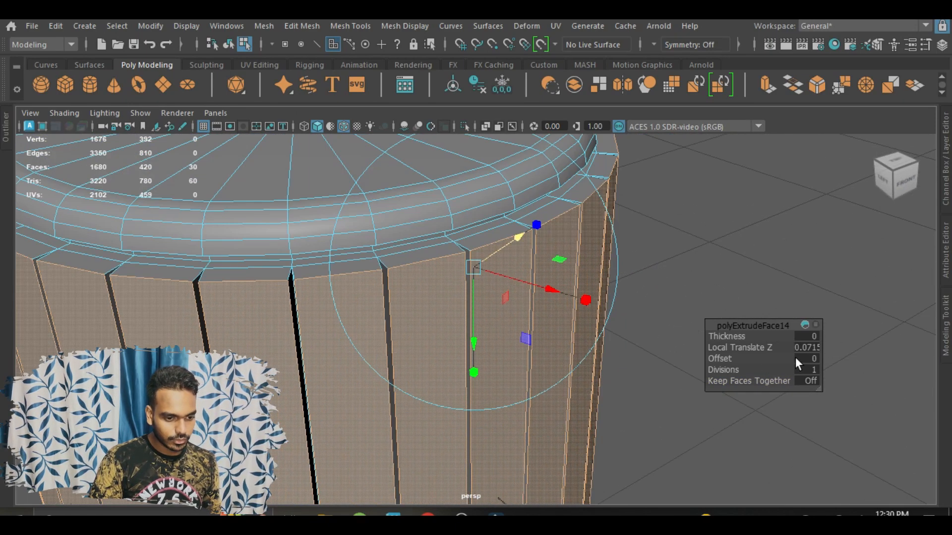
pyautogui.moveTo(728, 358); pyautogui.dragTo(730, 358)
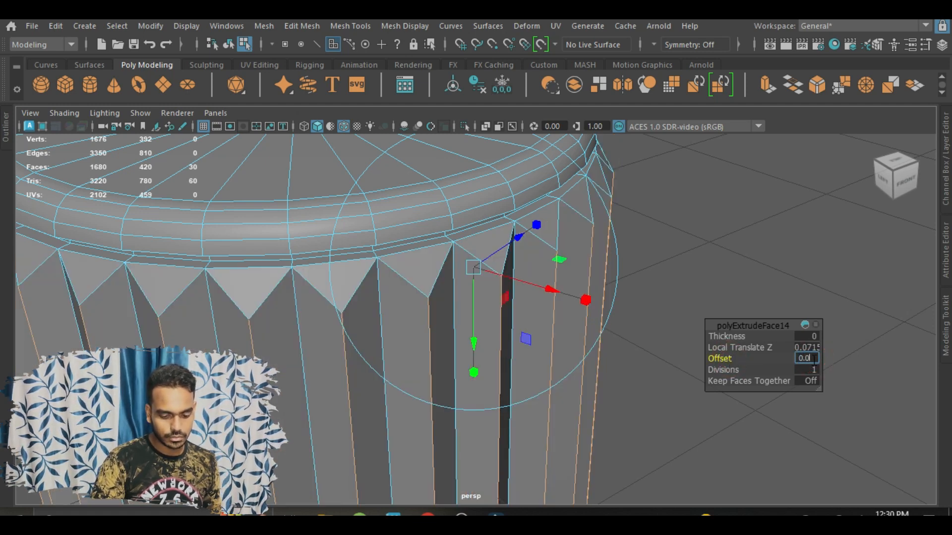
pyautogui.write('5')
pyautogui.press('Return')
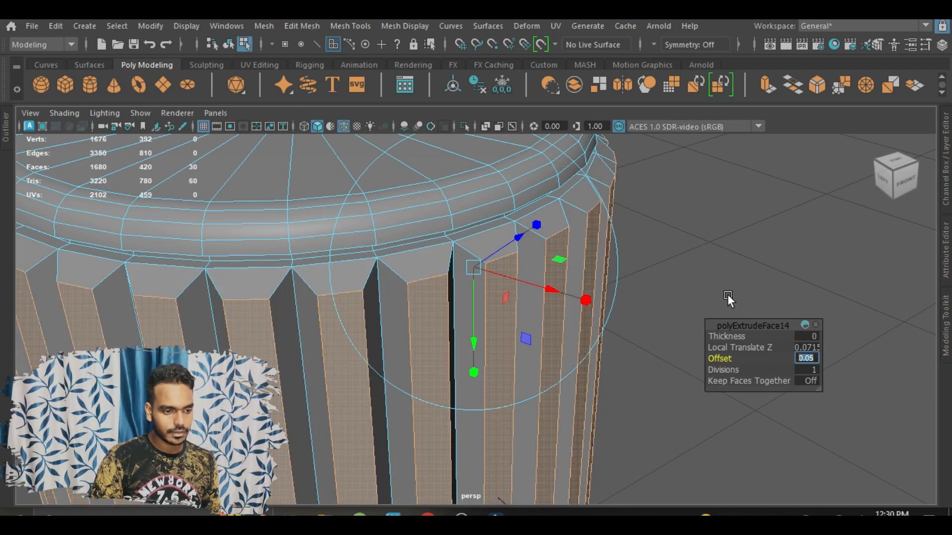
pyautogui.click(741, 280)
pyautogui.keyDown('alt'); pyautogui.moveTo(741, 280); pyautogui.dragTo(484, 336, button='right'); pyautogui.keyUp('alt')
pyautogui.keyDown('alt'); pyautogui.moveTo(484, 336); pyautogui.dragTo(533, 308); pyautogui.keyUp('alt')
pyautogui.keyDown('alt'); pyautogui.moveTo(533, 308); pyautogui.dragTo(446, 387, button='middle'); pyautogui.keyUp('alt')
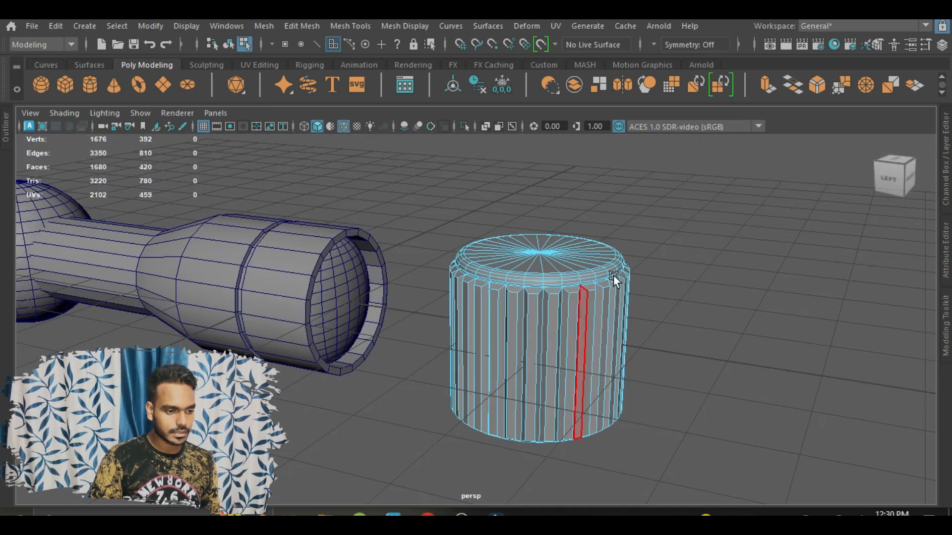
# Return the ridged cylinder to object mode and clear the selection
pyautogui.keyDown('alt'); pyautogui.moveTo(614, 274); pyautogui.dragTo(617, 258, button='right'); pyautogui.keyUp('alt')
pyautogui.rightClick(618, 257)
pyautogui.moveTo(668, 93); pyautogui.dragTo(686, 90, button='right')
pyautogui.click(773, 244)
pyautogui.scroll(-4, 749, 258)
pyautogui.keyDown('alt'); pyautogui.moveTo(687, 318); pyautogui.dragTo(680, 341); pyautogui.keyUp('alt')
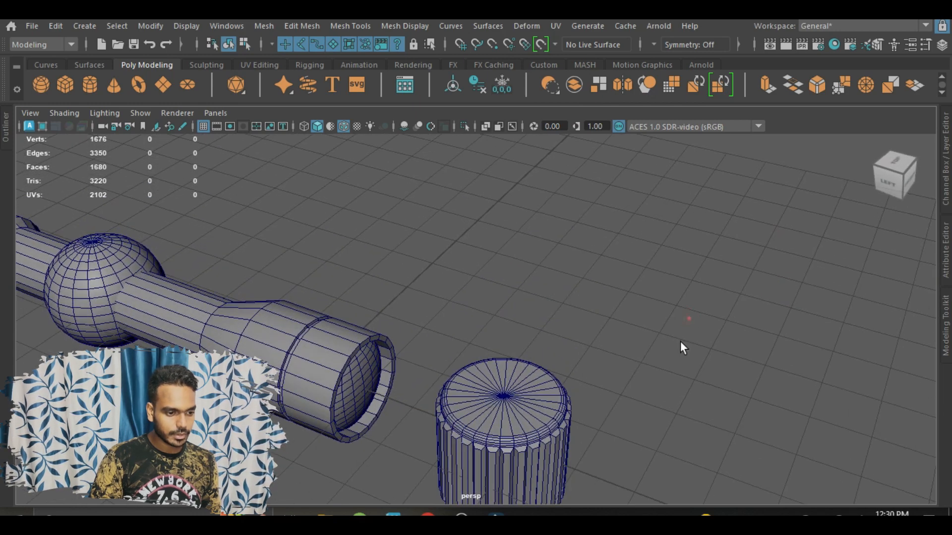
# Select the ridged cylinder and move it so it stands centred on top of the handle sphere
pyautogui.keyDown('alt'); pyautogui.moveTo(680, 341); pyautogui.dragTo(680, 213, button='middle'); pyautogui.keyUp('alt')
pyautogui.scroll(4, 516, 258)
pyautogui.click(520, 263)
pyautogui.scroll(-4, 520, 264)
pyautogui.keyDown('alt'); pyautogui.moveTo(521, 265); pyautogui.dragTo(583, 356, button='middle'); pyautogui.keyUp('alt')
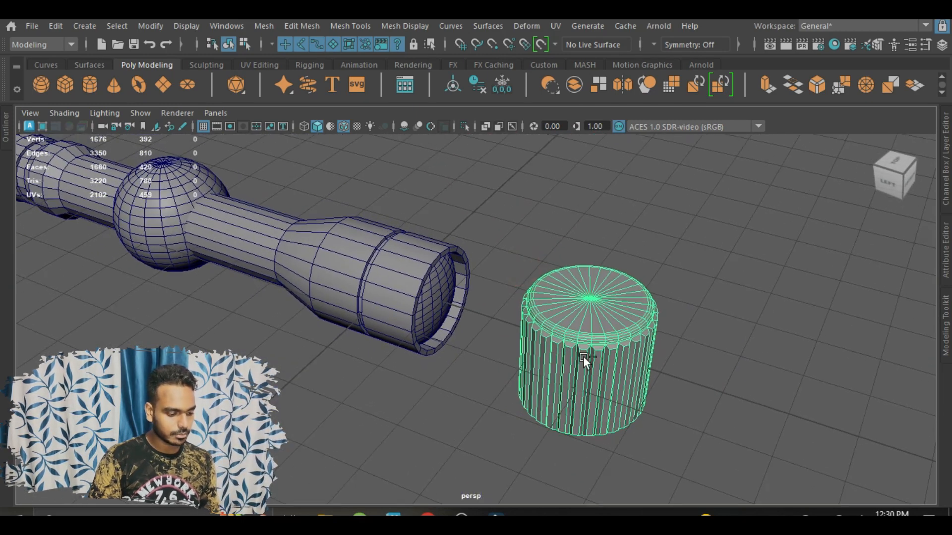
pyautogui.press('w')
pyautogui.keyDown('alt'); pyautogui.moveTo(592, 374); pyautogui.dragTo(620, 372); pyautogui.keyUp('alt')
pyautogui.moveTo(768, 336); pyautogui.dragTo(256, 278)
pyautogui.keyDown('alt'); pyautogui.moveTo(369, 311); pyautogui.dragTo(403, 318, button='middle'); pyautogui.keyUp('alt')
pyautogui.keyDown('alt'); pyautogui.moveTo(404, 318); pyautogui.dragTo(519, 274); pyautogui.keyUp('alt')
pyautogui.moveTo(501, 202); pyautogui.dragTo(502, 141)
pyautogui.keyDown('alt'); pyautogui.moveTo(512, 273); pyautogui.dragTo(519, 310, button='middle'); pyautogui.keyUp('alt')
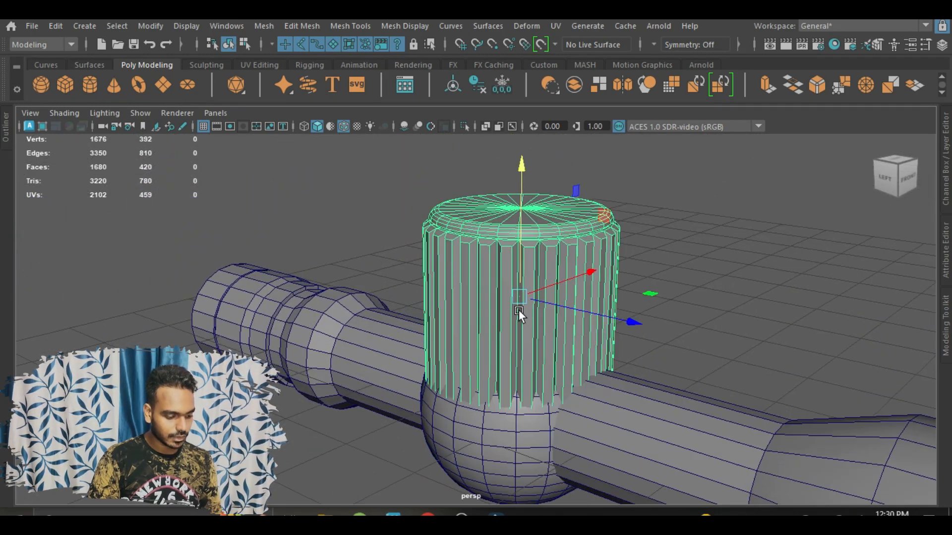
# Scale the ridged cylinder down uniformly to about half its size so it forms a knob on the sphere
pyautogui.press('r')
pyautogui.moveTo(520, 298); pyautogui.dragTo(445, 295)
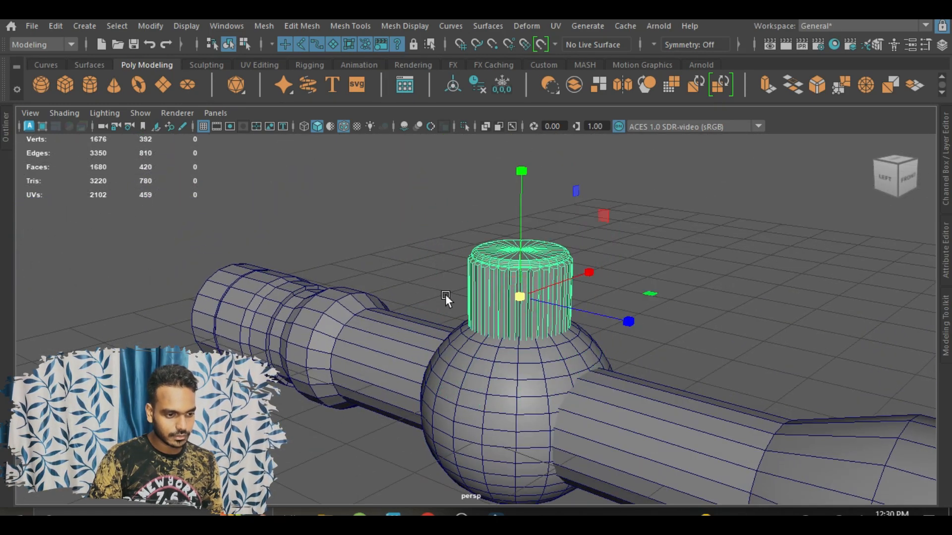
pyautogui.click(649, 293)
pyautogui.scroll(-4, 645, 297)
pyautogui.keyDown('alt'); pyautogui.moveTo(615, 328); pyautogui.dragTo(531, 341); pyautogui.keyUp('alt')
pyautogui.scroll(4, 533, 305)
# Duplicate the top knob out to one side of the sphere and rotate the copy a quarter turn so its cap faces outward
pyautogui.click(526, 287)
pyautogui.press('w')
pyautogui.keyDown('alt'); pyautogui.moveTo(536, 346); pyautogui.dragTo(545, 281, button='middle'); pyautogui.keyUp('alt')
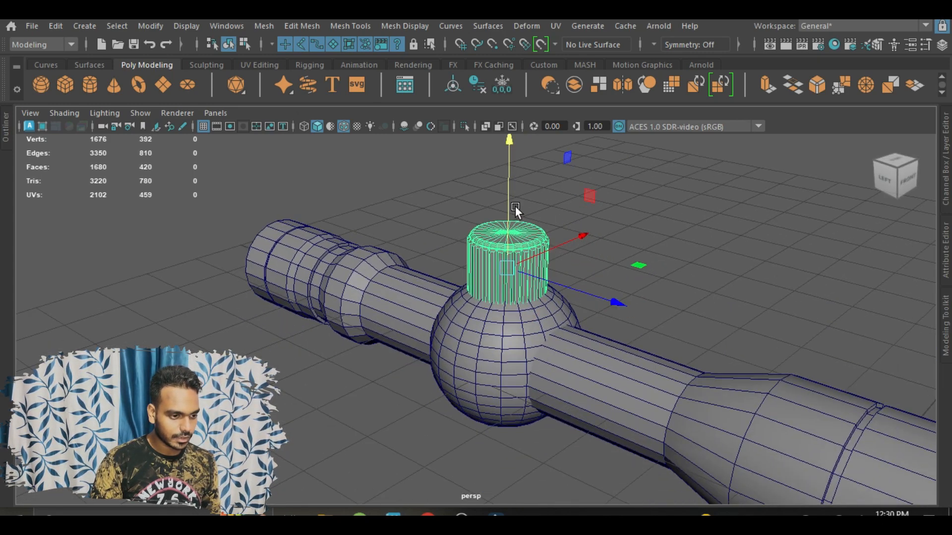
pyautogui.keyDown('shift'); pyautogui.moveTo(560, 239); pyautogui.dragTo(453, 285); pyautogui.keyUp('shift')
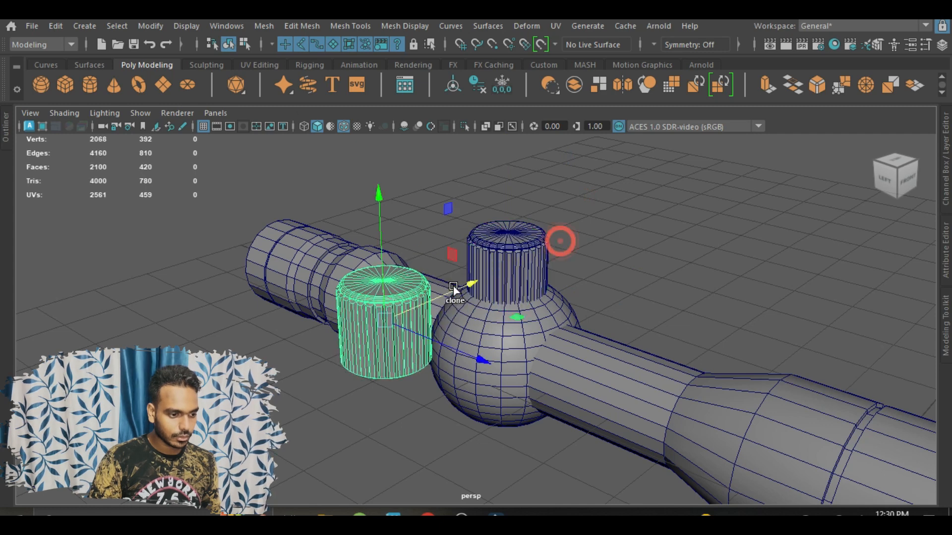
pyautogui.press('e')
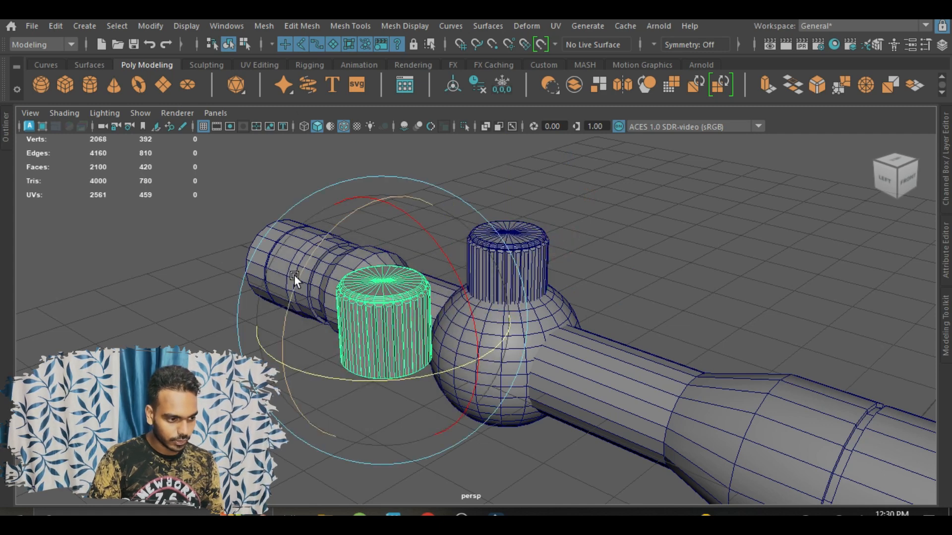
pyautogui.moveTo(298, 277)
pyautogui.mouseDown()
pyautogui.moveTo(271, 344)
pyautogui.moveTo(293, 397)
pyautogui.moveTo(317, 421)
pyautogui.mouseUp()
pyautogui.press('w')
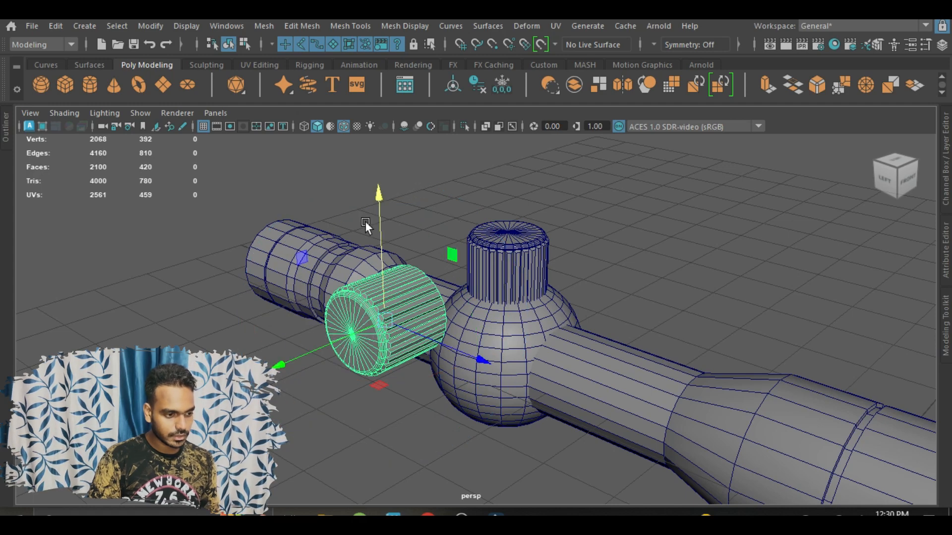
# Lower the copied knob to the sphere's mid-height and position it against the sphere's side, then deselect it
pyautogui.moveTo(376, 218); pyautogui.dragTo(384, 303)
pyautogui.moveTo(305, 431); pyautogui.dragTo(546, 427)
pyautogui.keyDown('alt'); pyautogui.moveTo(389, 393); pyautogui.dragTo(606, 274); pyautogui.keyUp('alt')
pyautogui.moveTo(507, 177); pyautogui.dragTo(507, 194)
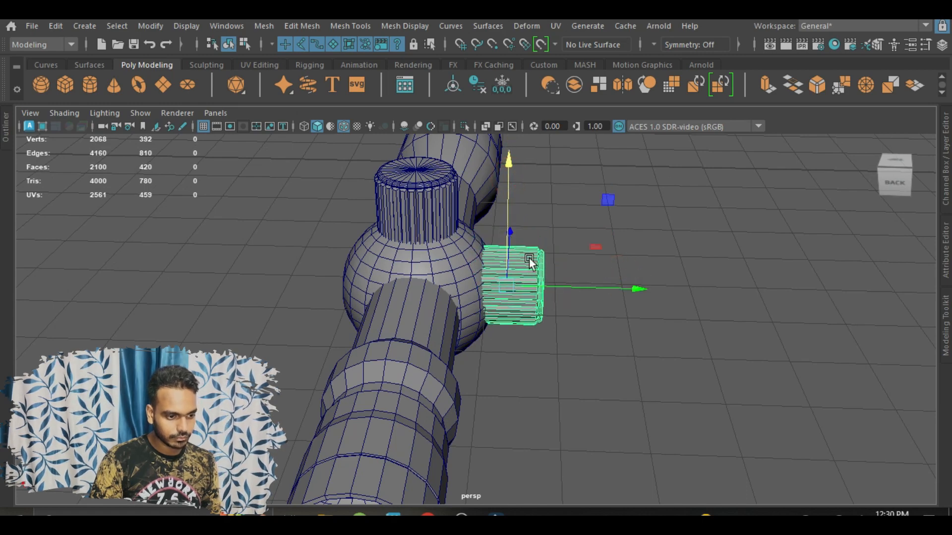
pyautogui.click(634, 334)
pyautogui.scroll(-2, 630, 336)
pyautogui.keyDown('alt'); pyautogui.moveTo(614, 341); pyautogui.dragTo(270, 362); pyautogui.keyUp('alt')
pyautogui.scroll(2, 557, 372)
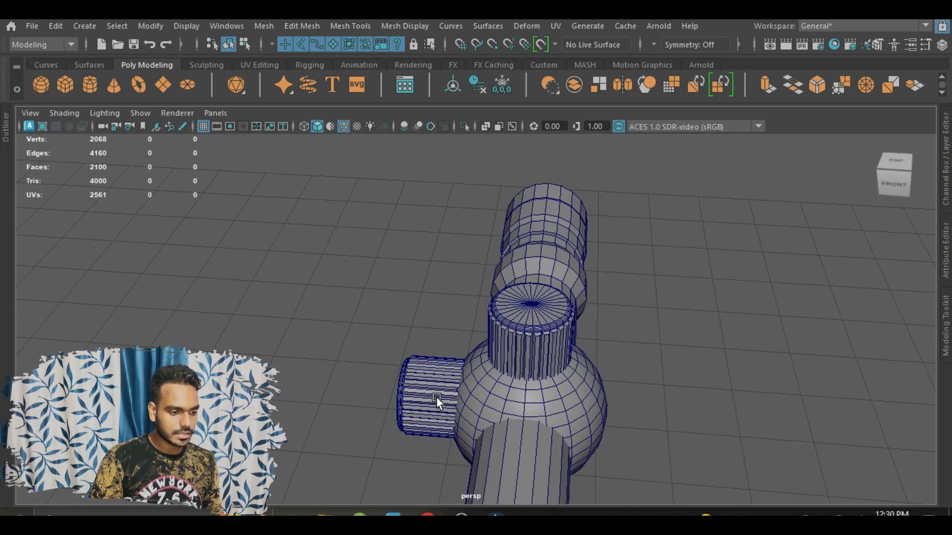
# Select the side knob and duplicate it across to the opposite side of the sphere
pyautogui.click(436, 397)
pyautogui.keyDown('alt'); pyautogui.moveTo(435, 393); pyautogui.dragTo(250, 312); pyautogui.keyUp('alt')
pyautogui.keyDown('alt'); pyautogui.moveTo(499, 339); pyautogui.dragTo(522, 331); pyautogui.keyUp('alt')
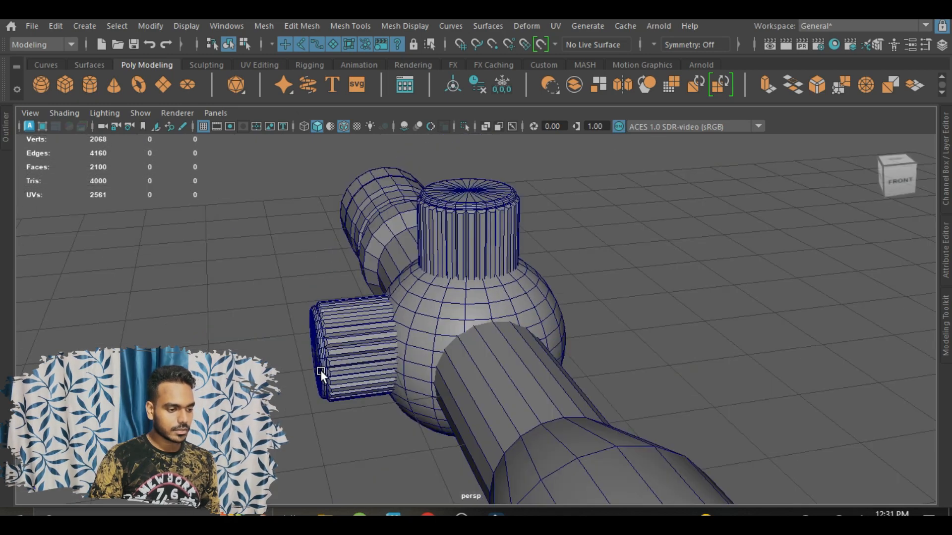
pyautogui.click(320, 371)
pyautogui.press('w')
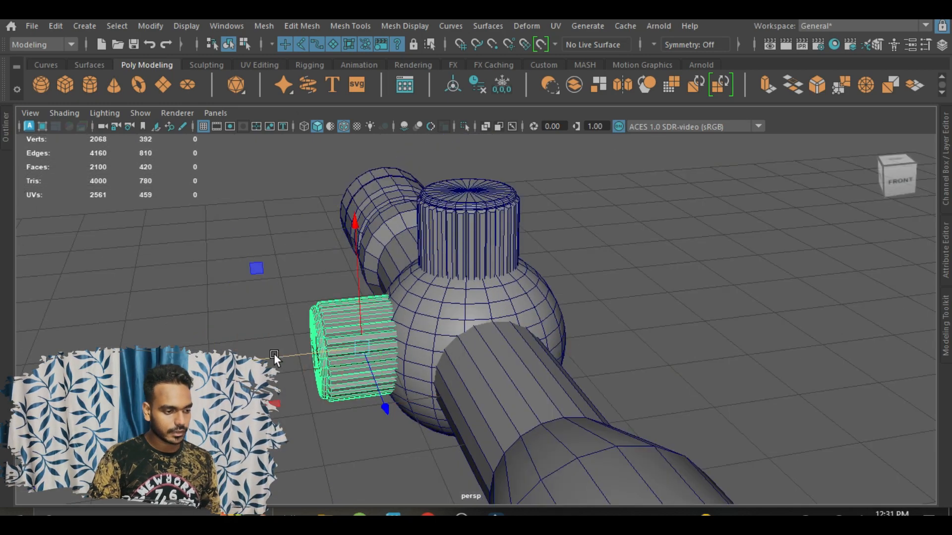
pyautogui.keyDown('shift'); pyautogui.moveTo(274, 355); pyautogui.dragTo(477, 372); pyautogui.keyUp('shift')
pyautogui.keyDown('alt'); pyautogui.moveTo(477, 373); pyautogui.dragTo(423, 356, button='middle'); pyautogui.keyUp('alt')
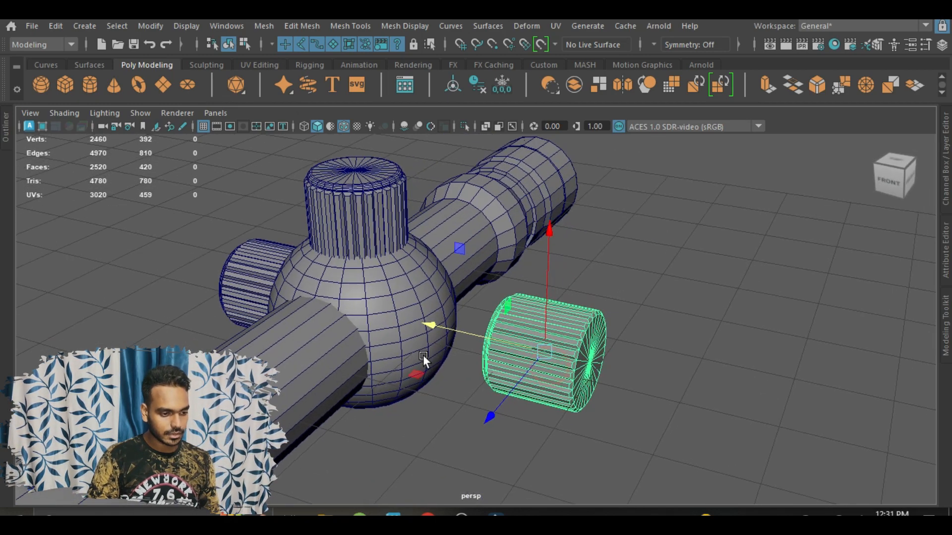
# Rotate the duplicated side knob a half turn so its bevelled cap faces away from the sphere
pyautogui.press('e')
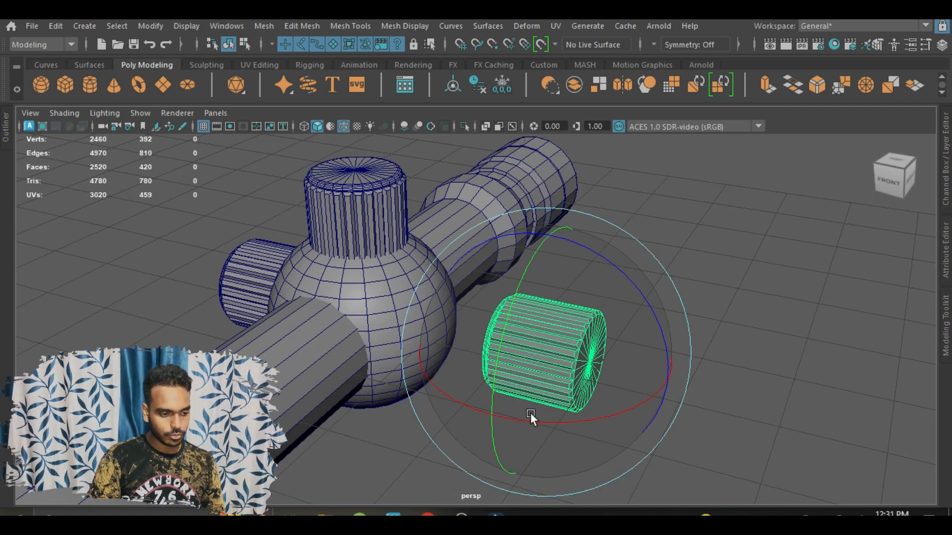
pyautogui.moveTo(530, 414); pyautogui.dragTo(708, 388)
pyautogui.hotkey('ctrl', 'z')
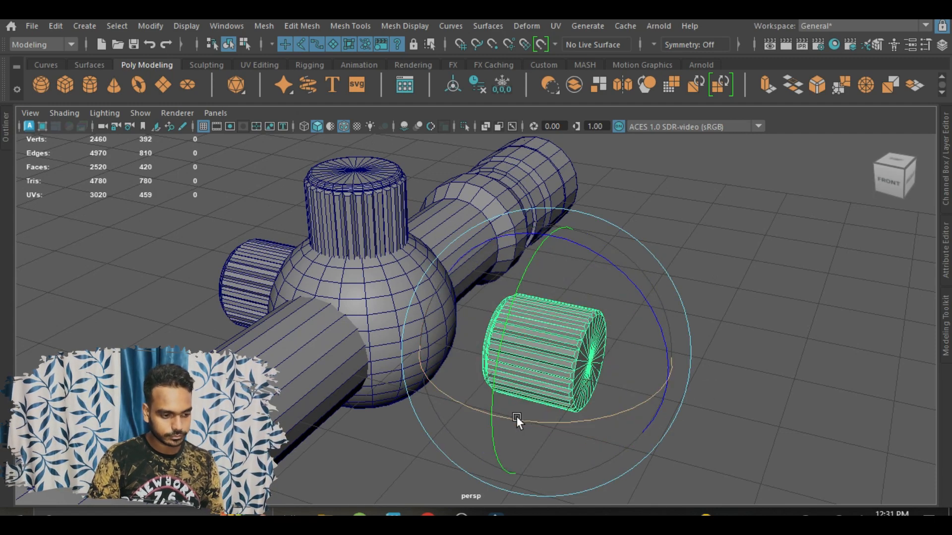
pyautogui.moveTo(517, 416); pyautogui.dragTo(684, 400)
pyautogui.hotkey('ctrl', 'z')
pyautogui.press('w')
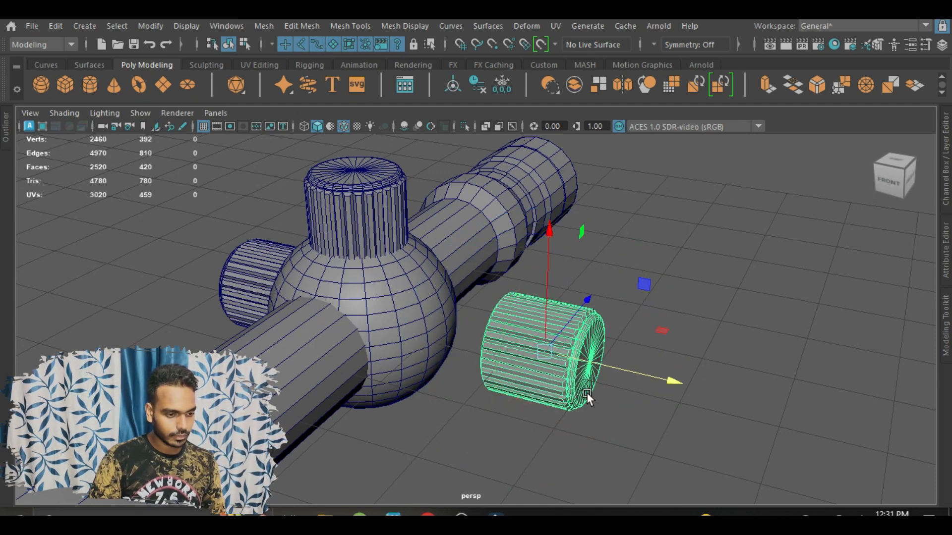
# Move the flipped knob inward until its open end sits against the sphere, opposite the first side knob
pyautogui.keyDown('alt'); pyautogui.moveTo(587, 392); pyautogui.dragTo(580, 411); pyautogui.keyUp('alt')
pyautogui.moveTo(677, 353); pyautogui.dragTo(581, 344)
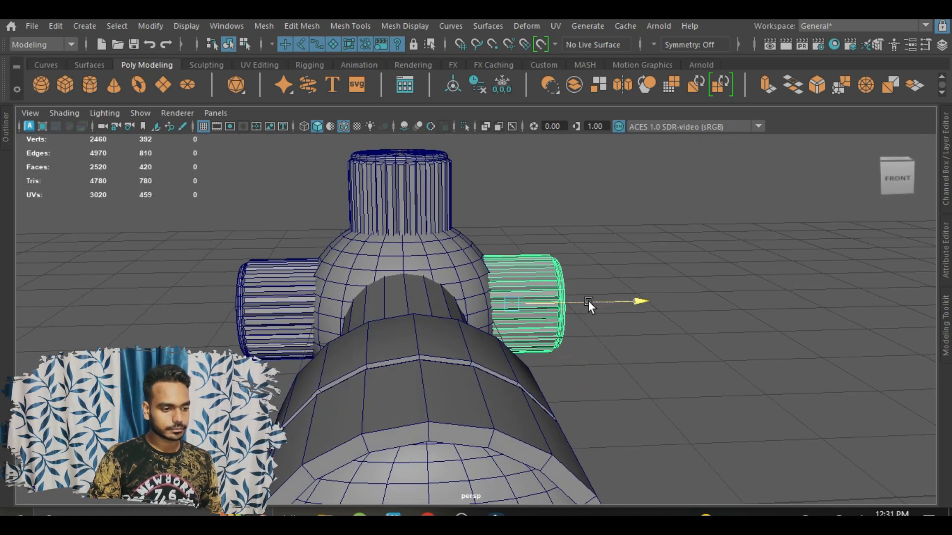
pyautogui.moveTo(588, 300); pyautogui.dragTo(591, 301)
# Clear the selection and turn off the wireframe overlay on the shaded model
pyautogui.click(629, 387)
pyautogui.keyDown('alt'); pyautogui.moveTo(629, 388); pyautogui.dragTo(476, 384, button='right'); pyautogui.keyUp('alt')
pyautogui.keyDown('alt'); pyautogui.moveTo(450, 383); pyautogui.dragTo(495, 376); pyautogui.keyUp('alt')
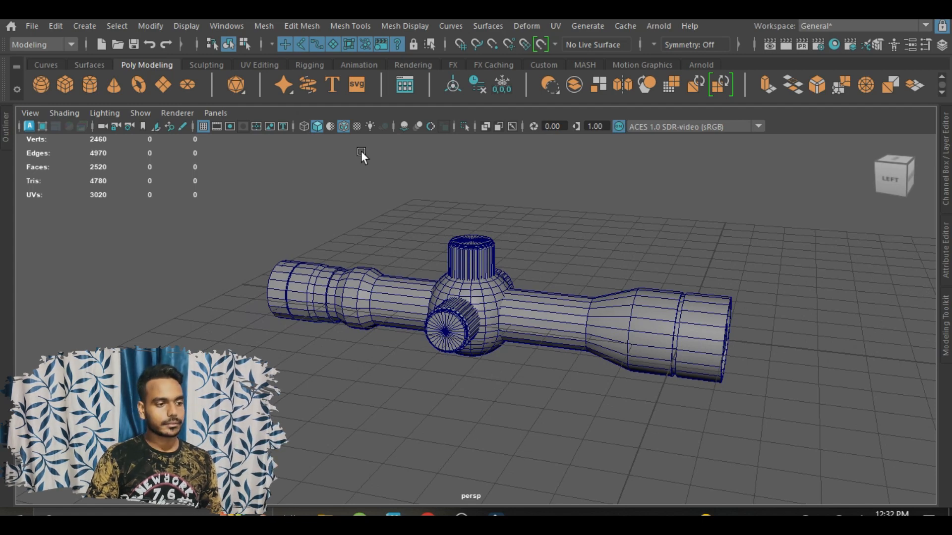
pyautogui.click(345, 127)
pyautogui.moveTo(409, 240)
pyautogui.keyDown('alt'); pyautogui.mouseDown()
pyautogui.moveTo(522, 248)
pyautogui.moveTo(528, 286)
pyautogui.moveTo(367, 267)
pyautogui.moveTo(555, 276)
pyautogui.moveTo(540, 279)
pyautogui.mouseUp(); pyautogui.keyUp('alt')
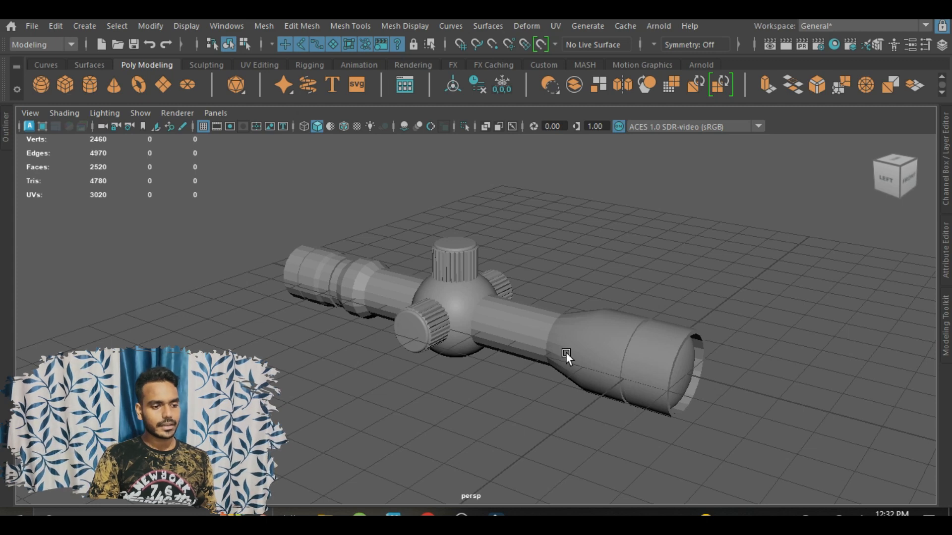
# Inspect the assembled model in shaded view, checking the main body, the sphere and the top knob
pyautogui.click(614, 352)
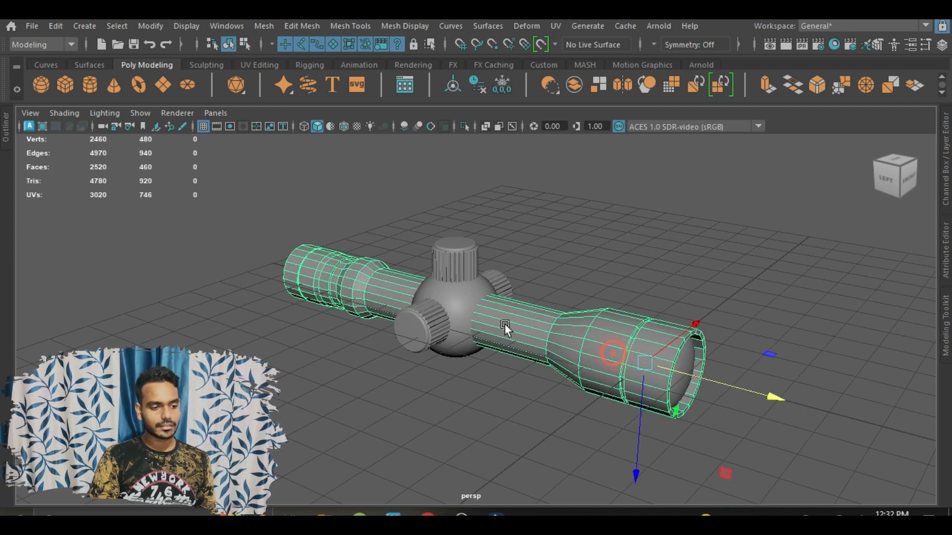
pyautogui.click(455, 293)
pyautogui.click(441, 258)
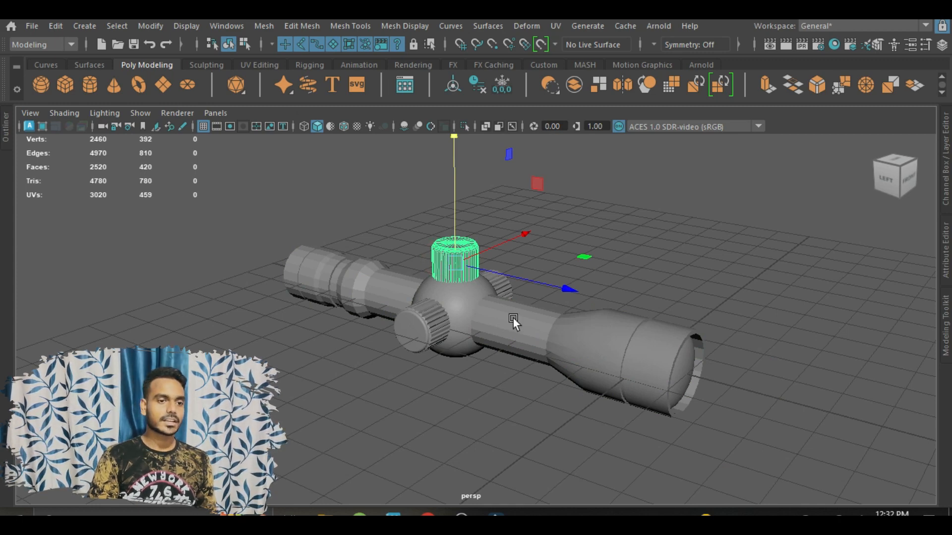
pyautogui.keyDown('alt'); pyautogui.moveTo(513, 319); pyautogui.dragTo(683, 272); pyautogui.keyUp('alt')
pyautogui.click(674, 404)
pyautogui.keyDown('alt'); pyautogui.moveTo(674, 404); pyautogui.dragTo(623, 409); pyautogui.keyUp('alt')
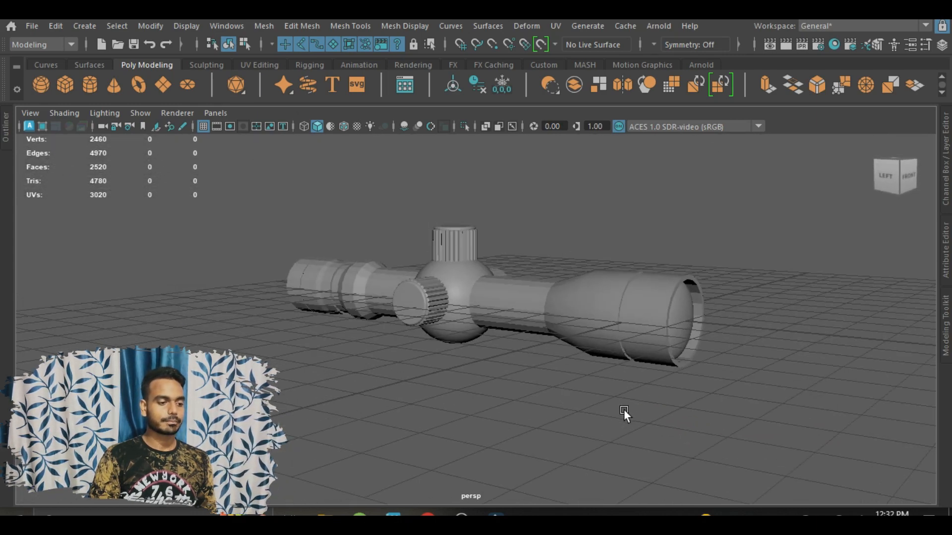